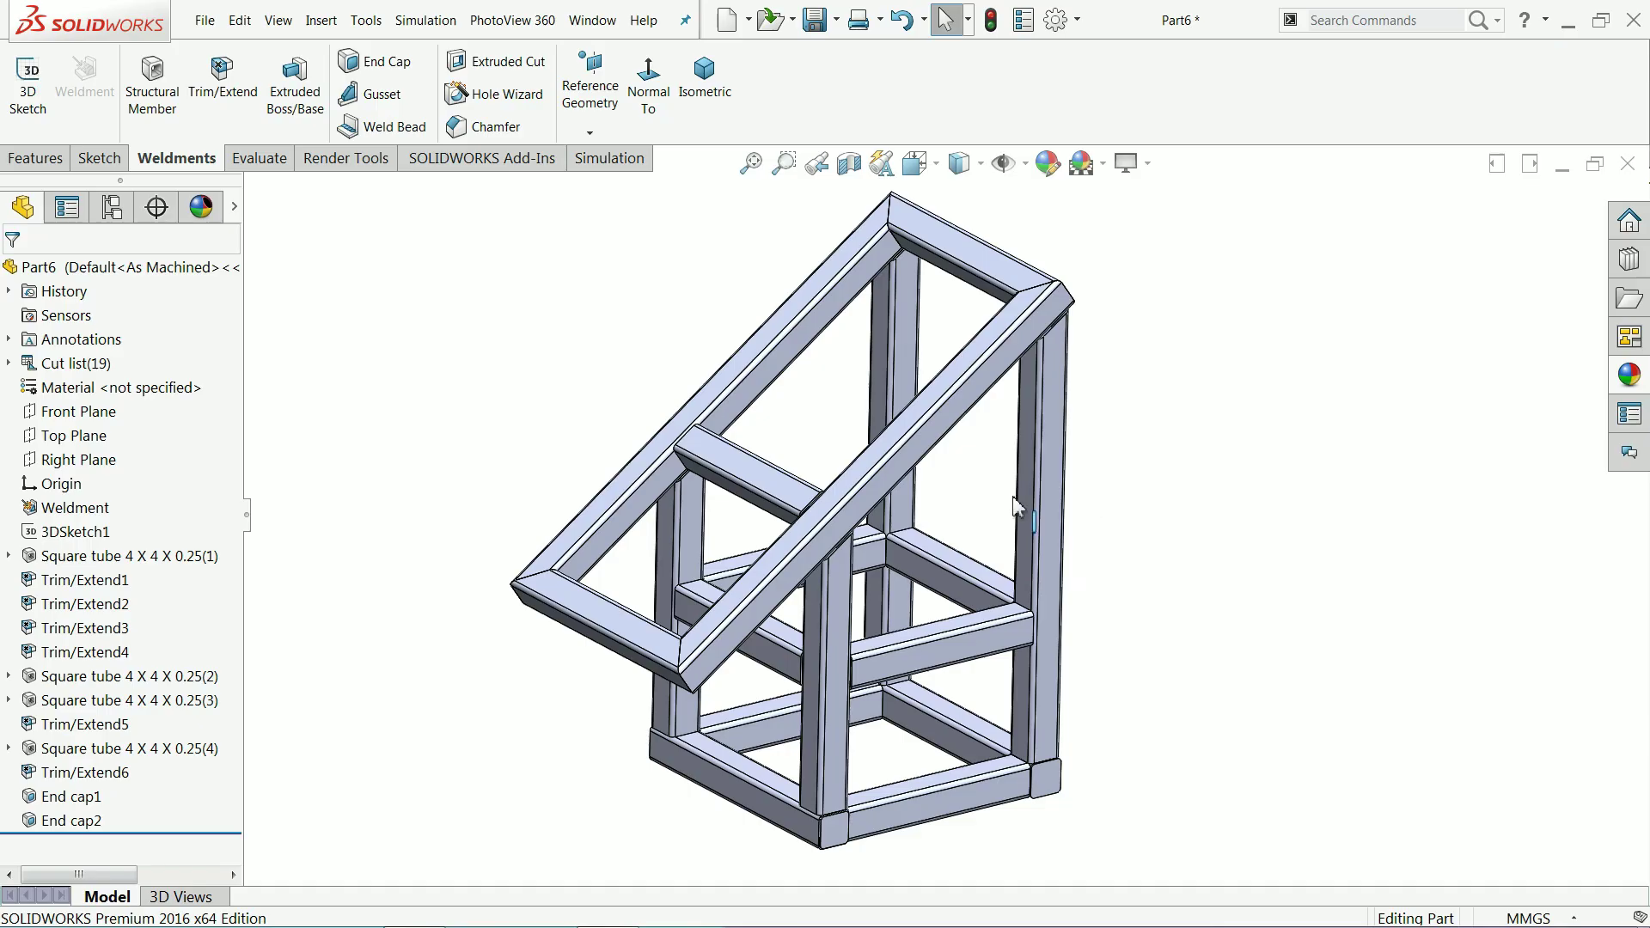
Step: Zoom and orbit the finished square-tube stand in Part6 to inspect it from several sides
{"action": "scroll", "coordinate": [971, 510], "scroll_direction": "down", "scroll_amount": 2}
{"action": "middle_click_drag", "start_coordinate": [878, 550], "coordinate": [913, 522]}
{"action": "scroll", "coordinate": [898, 550], "scroll_direction": "up", "scroll_amount": 3}
{"action": "scroll", "coordinate": [901, 549], "scroll_direction": "down", "scroll_amount": 2}
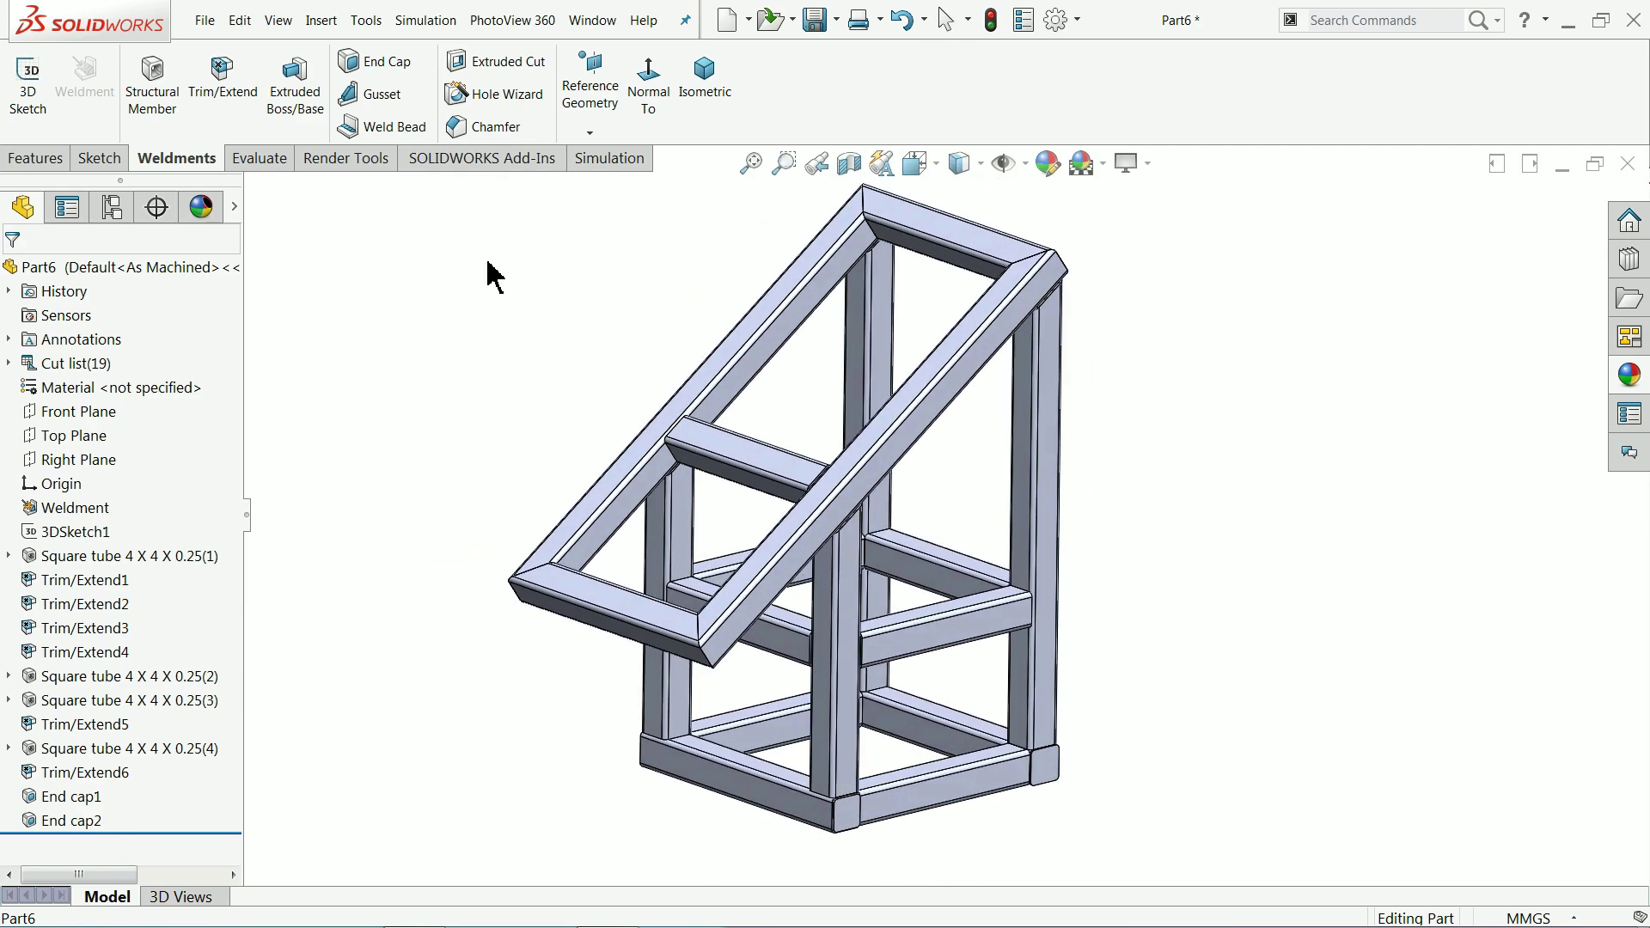
{"action": "middle_click_drag", "start_coordinate": [487, 399], "coordinate": [497, 409]}
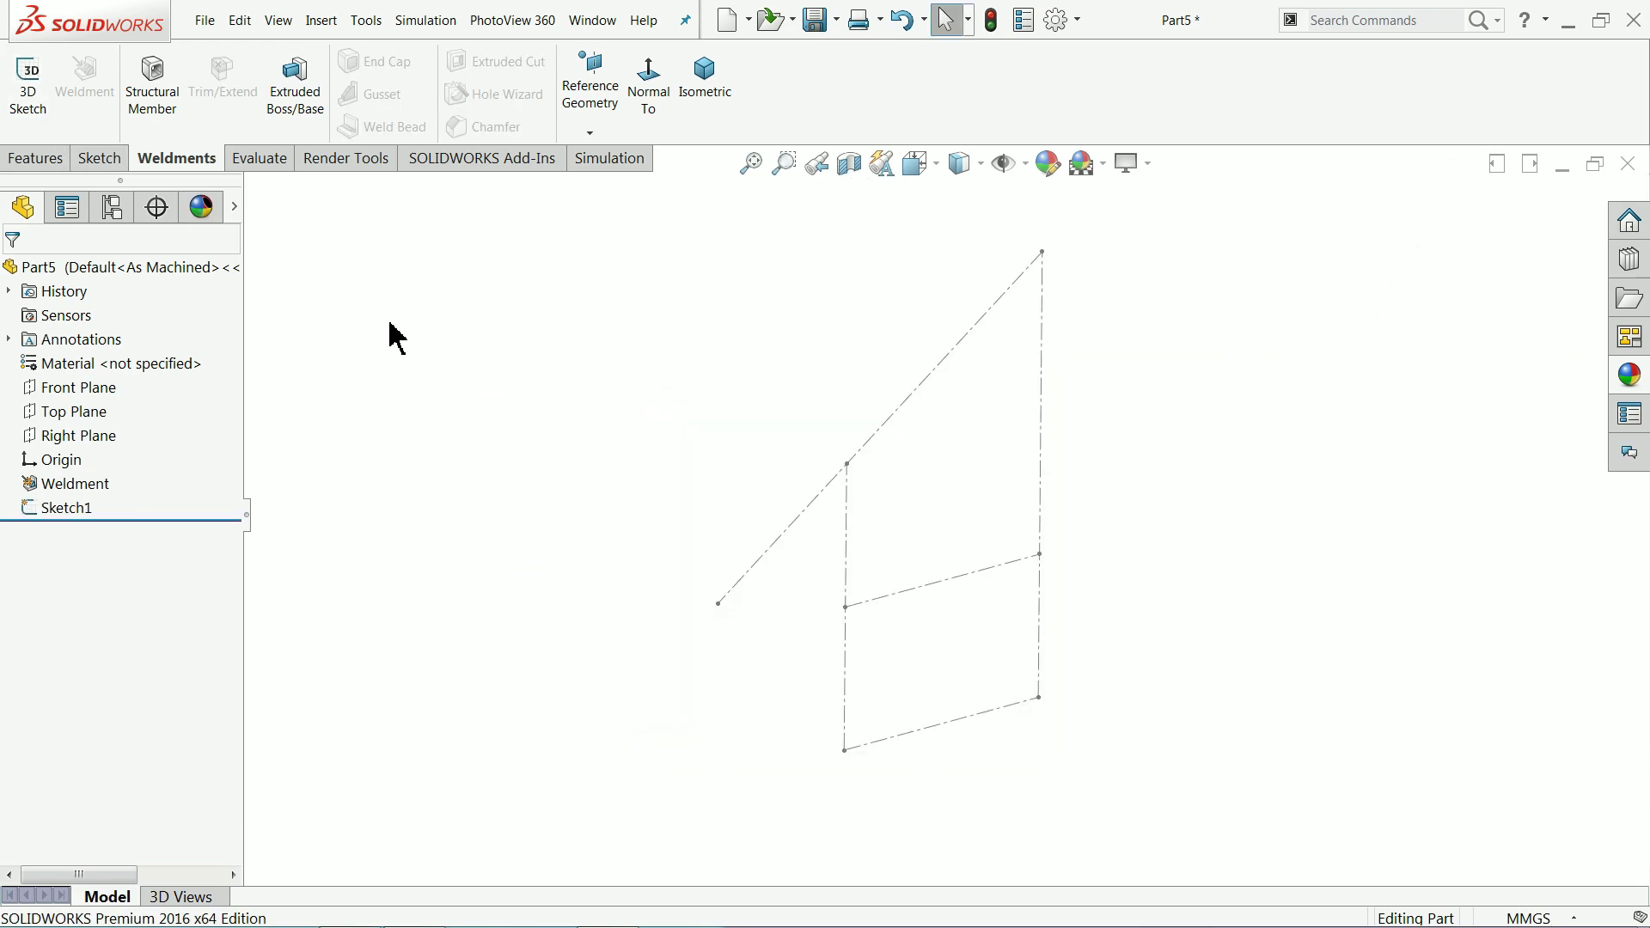
Step: Start a 3D sketch in Part5, queue all five Sketch1 lines for Convert Entities, then close the document
{"action": "left_click", "coordinate": [31, 100]}
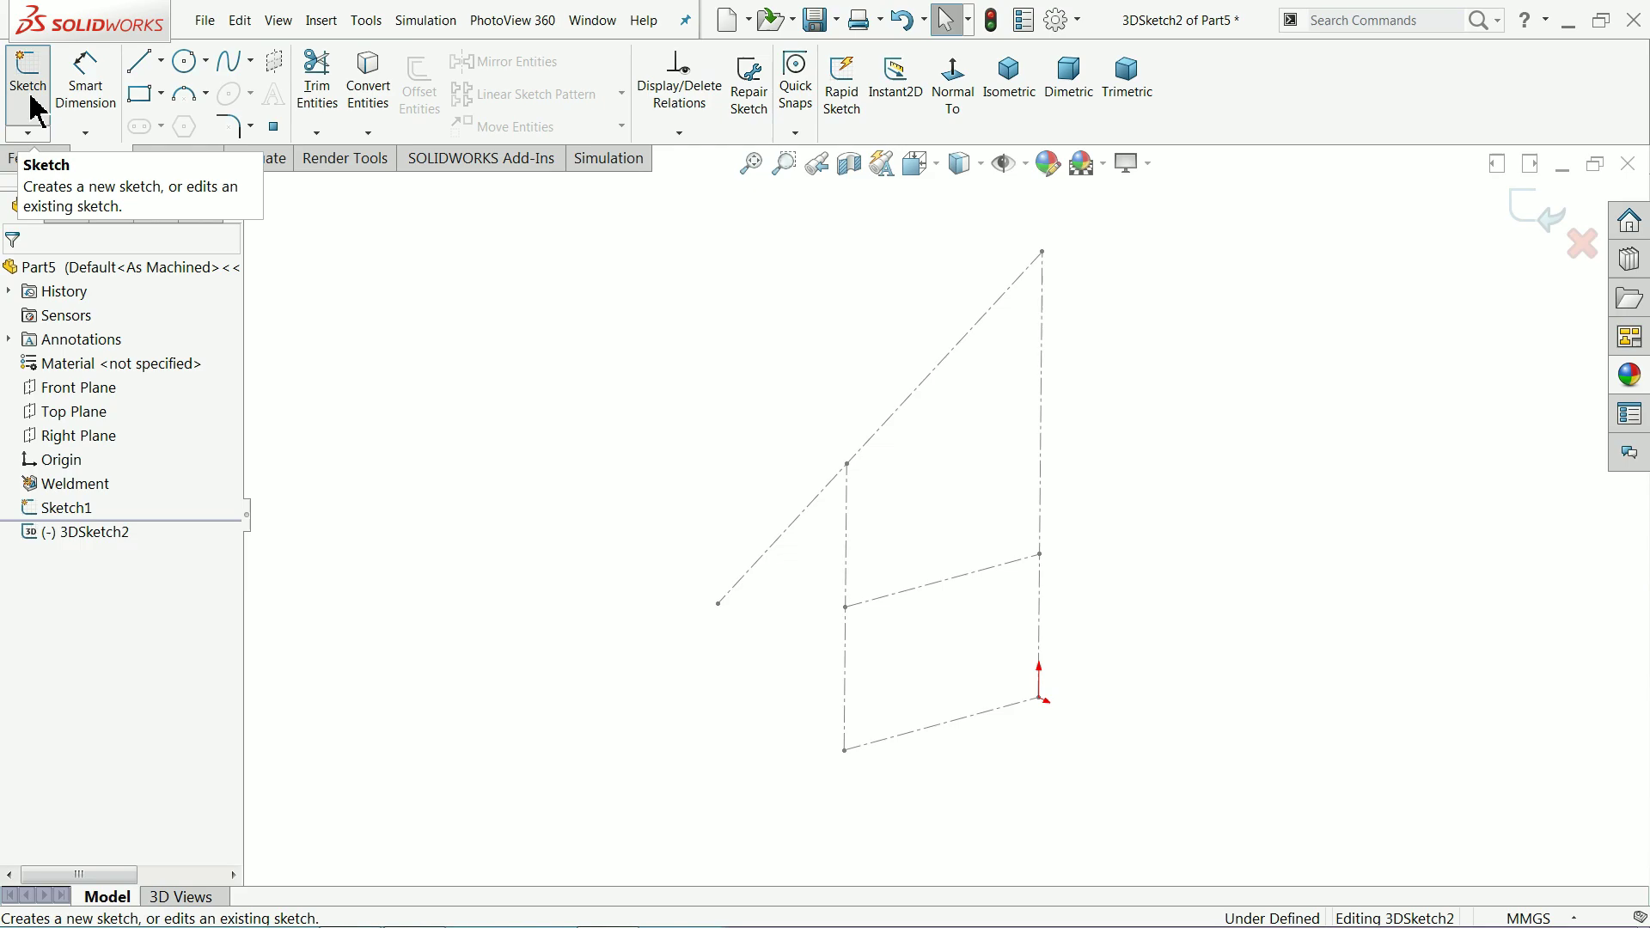
{"action": "left_click", "coordinate": [368, 112]}
{"action": "left_click", "coordinate": [1041, 455]}
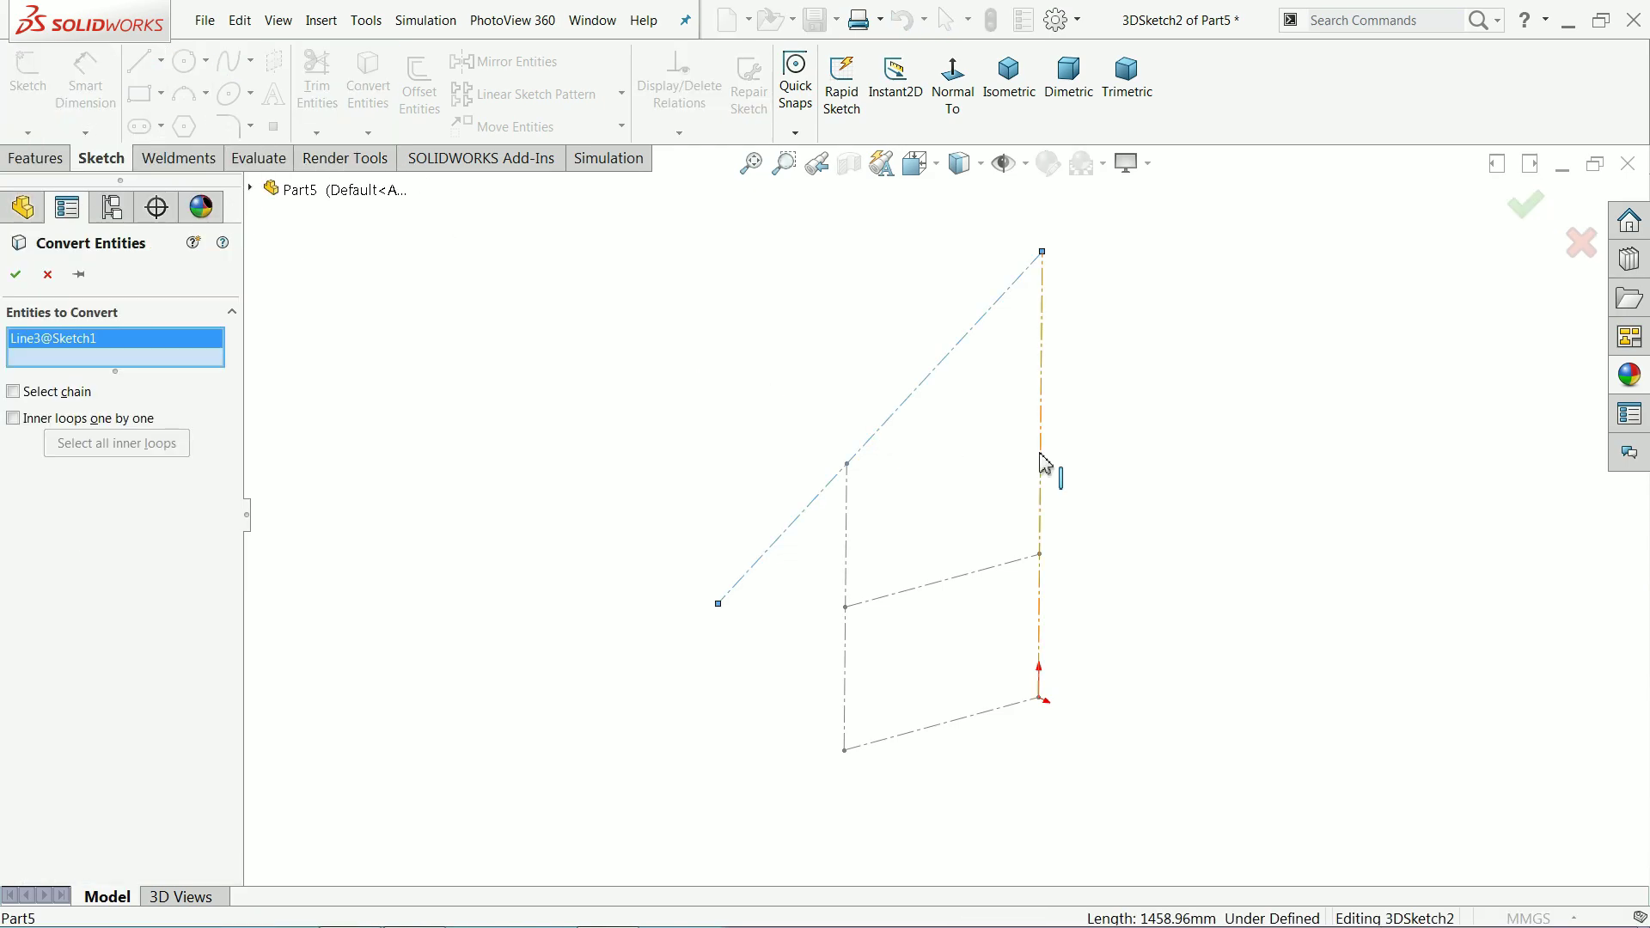
{"action": "left_click", "coordinate": [1044, 471]}
{"action": "left_click", "coordinate": [987, 584]}
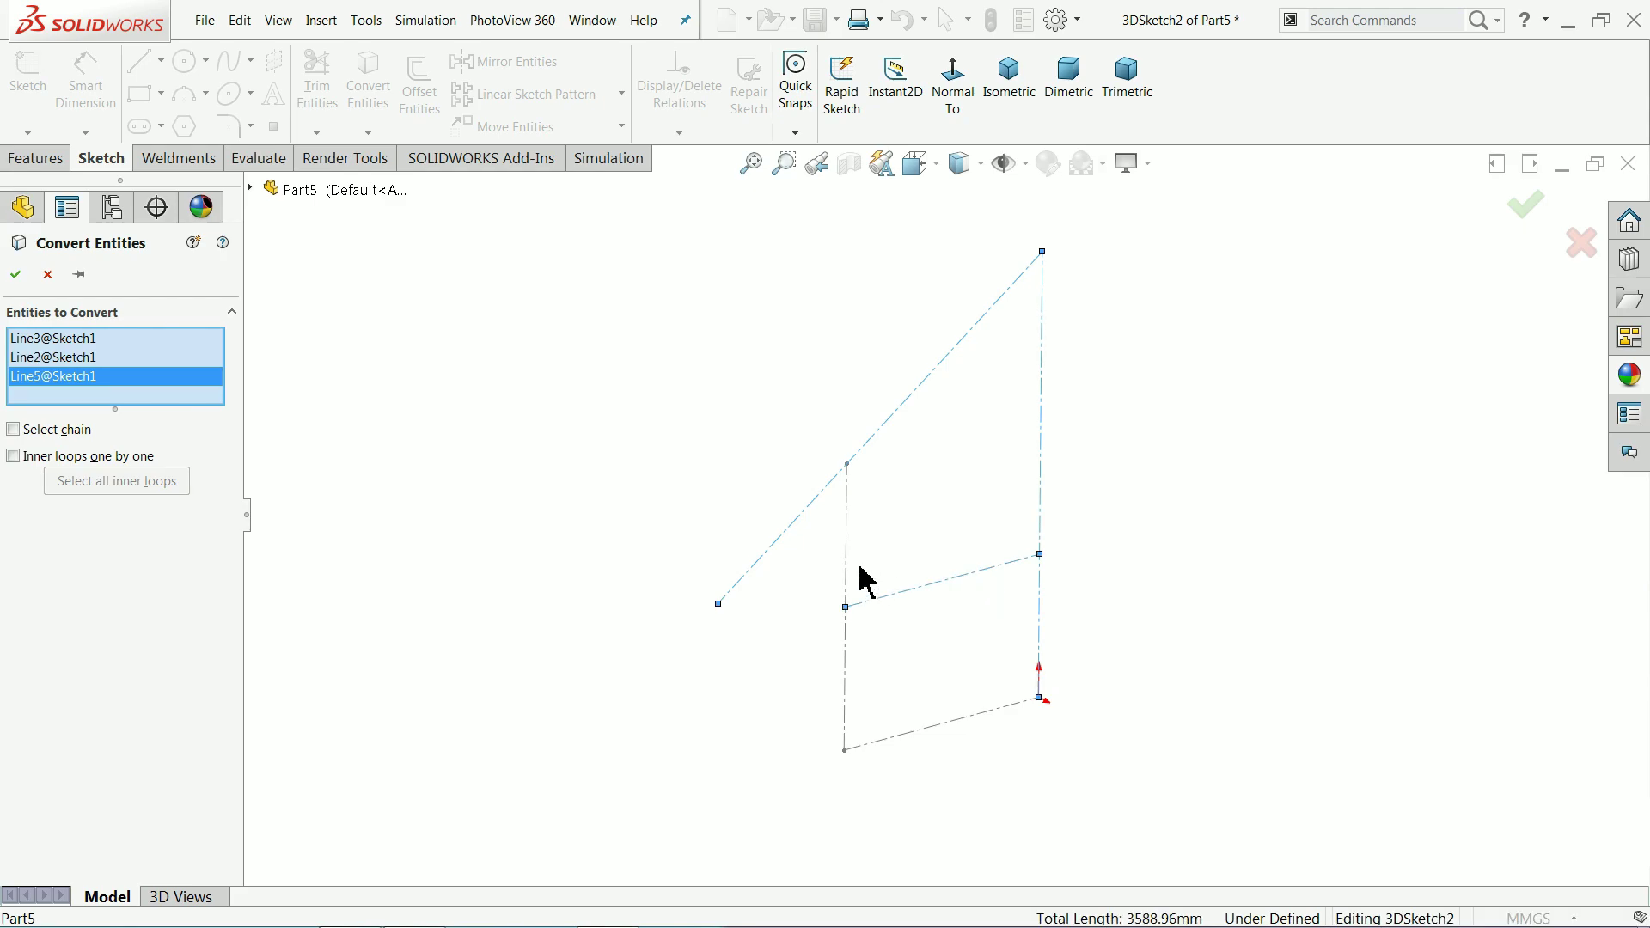
{"action": "left_click", "coordinate": [847, 567]}
{"action": "left_click", "coordinate": [911, 741]}
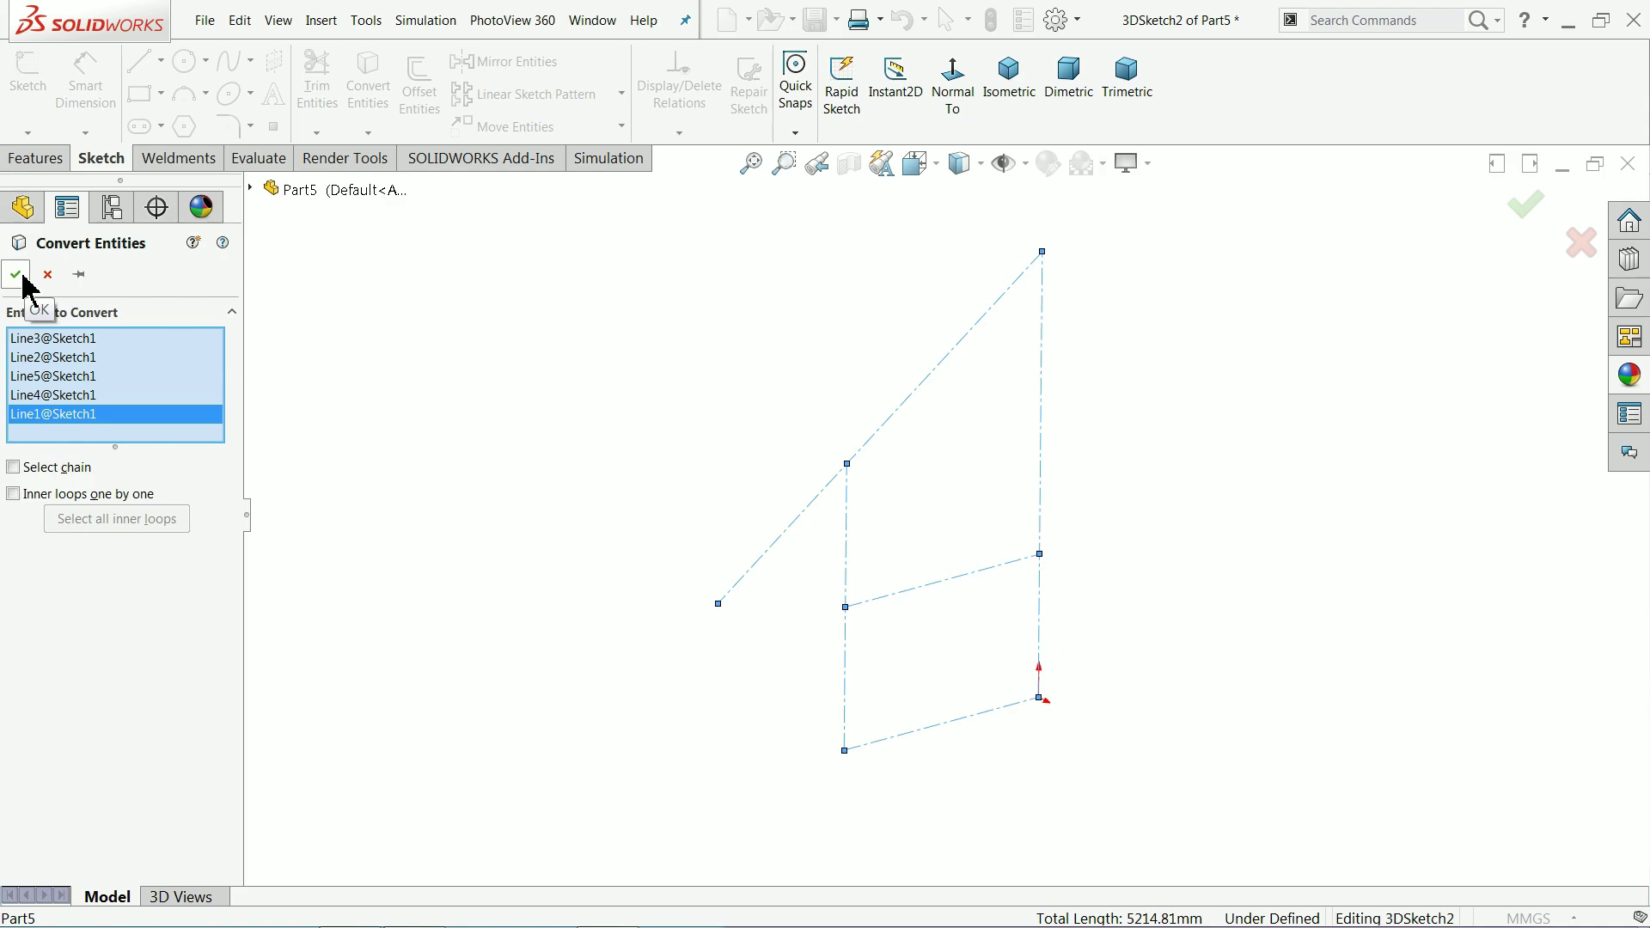
{"action": "left_click", "coordinate": [414, 907]}
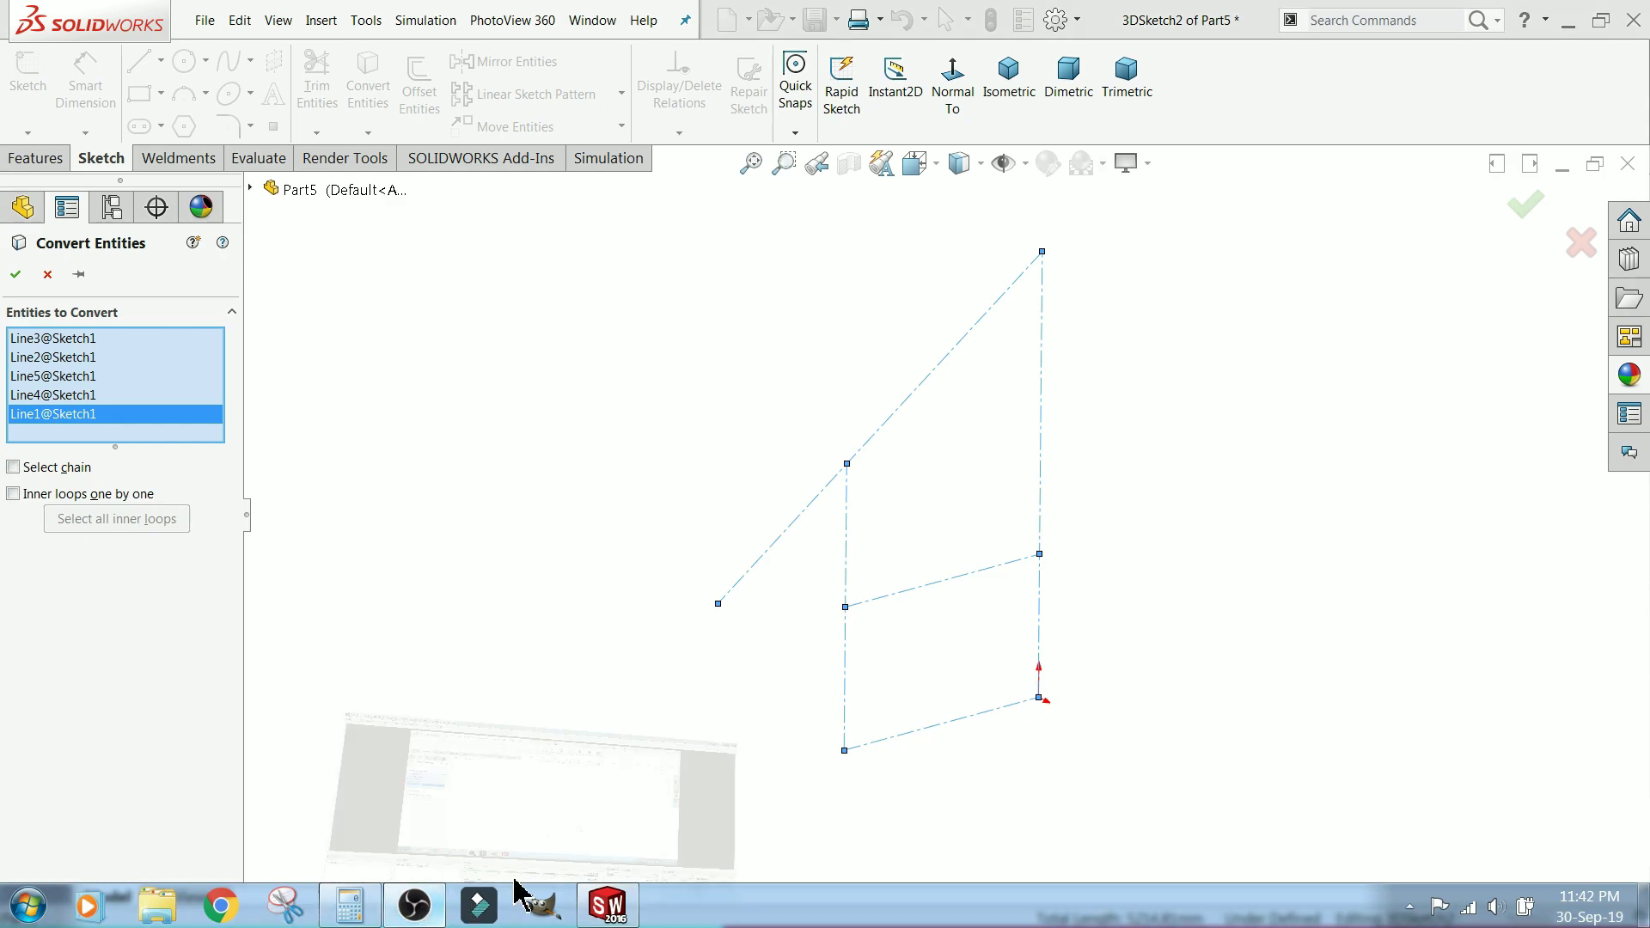
{"action": "left_click", "coordinate": [1293, 799]}
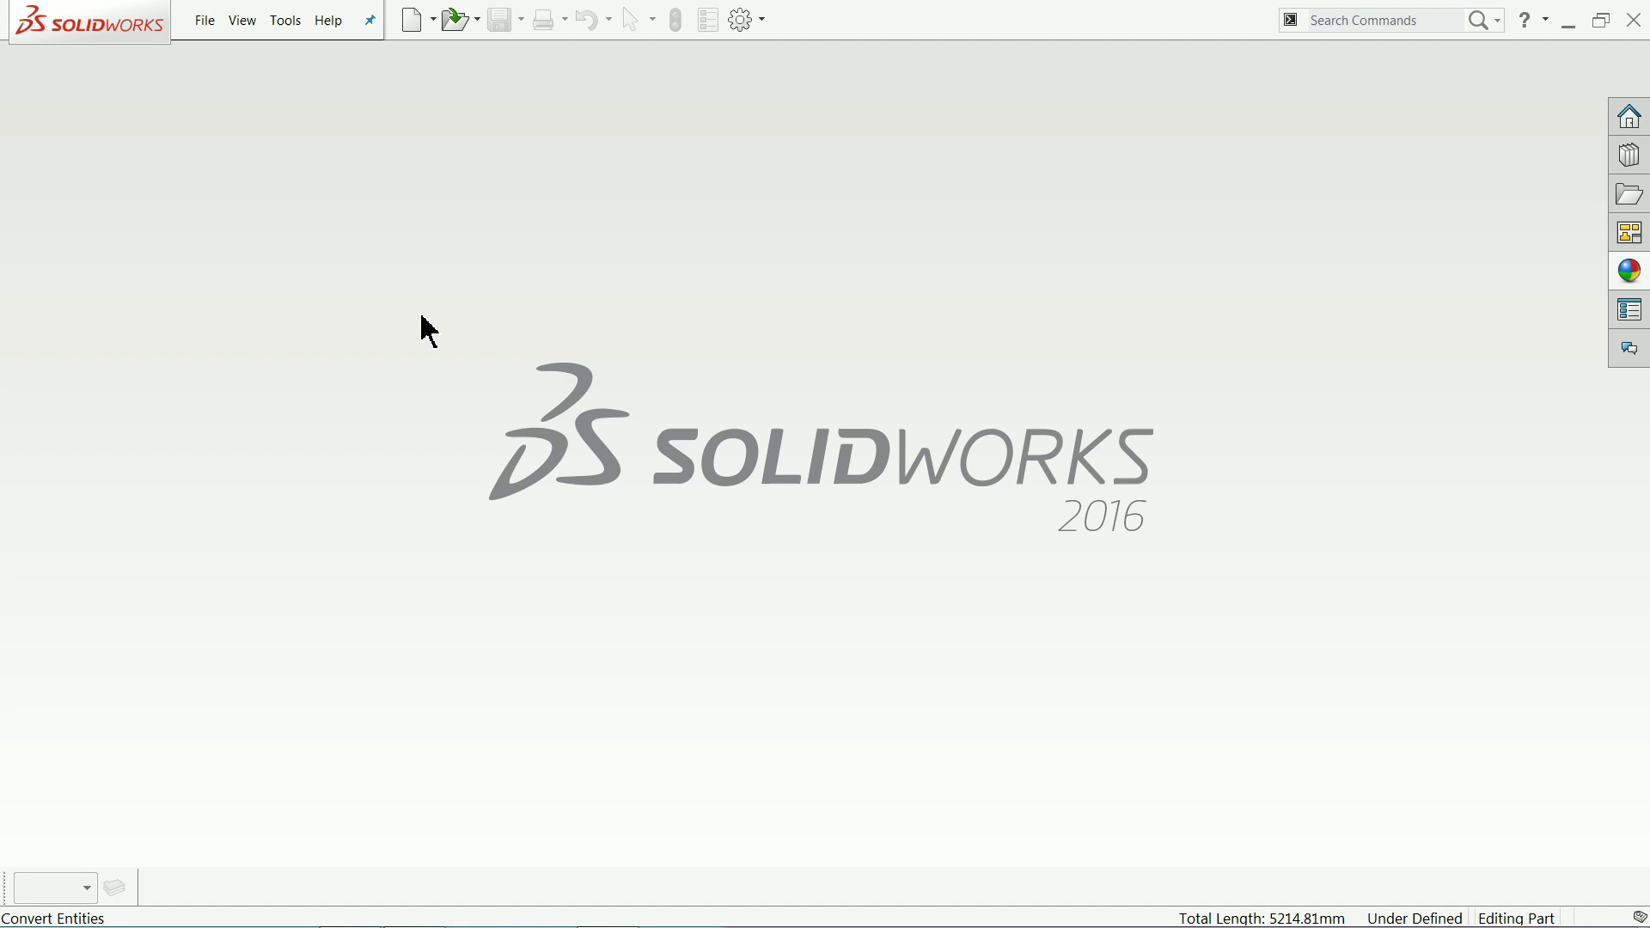
Step: Create a new part document with a plain white background scene
{"action": "left_click", "coordinate": [204, 21]}
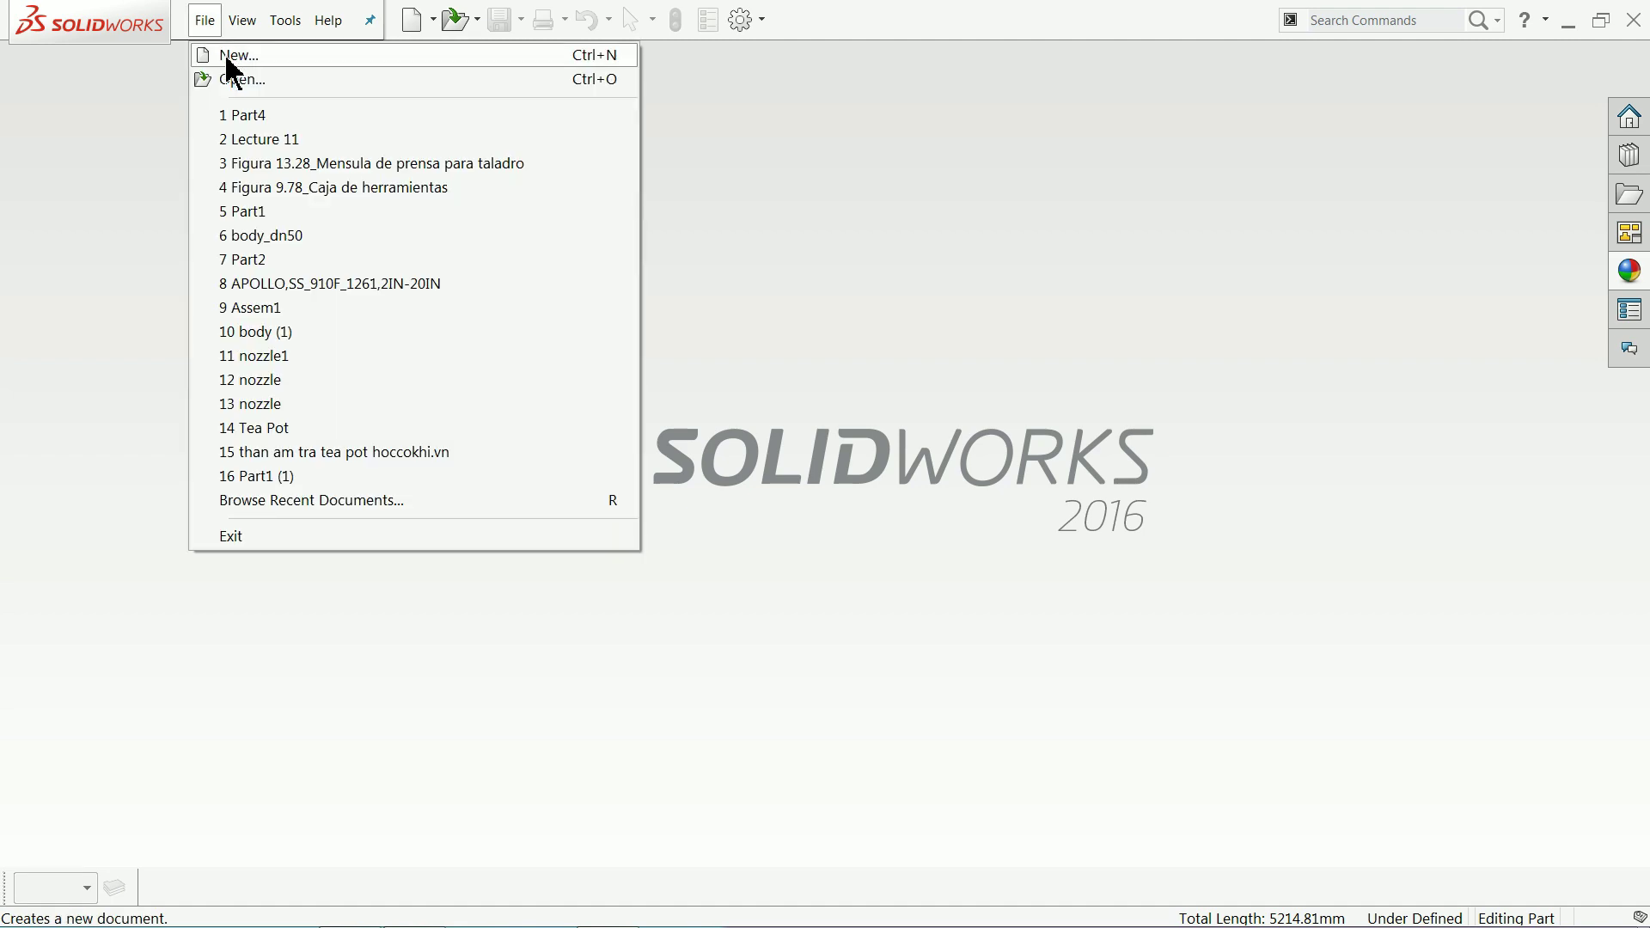
{"action": "left_click", "coordinate": [229, 59]}
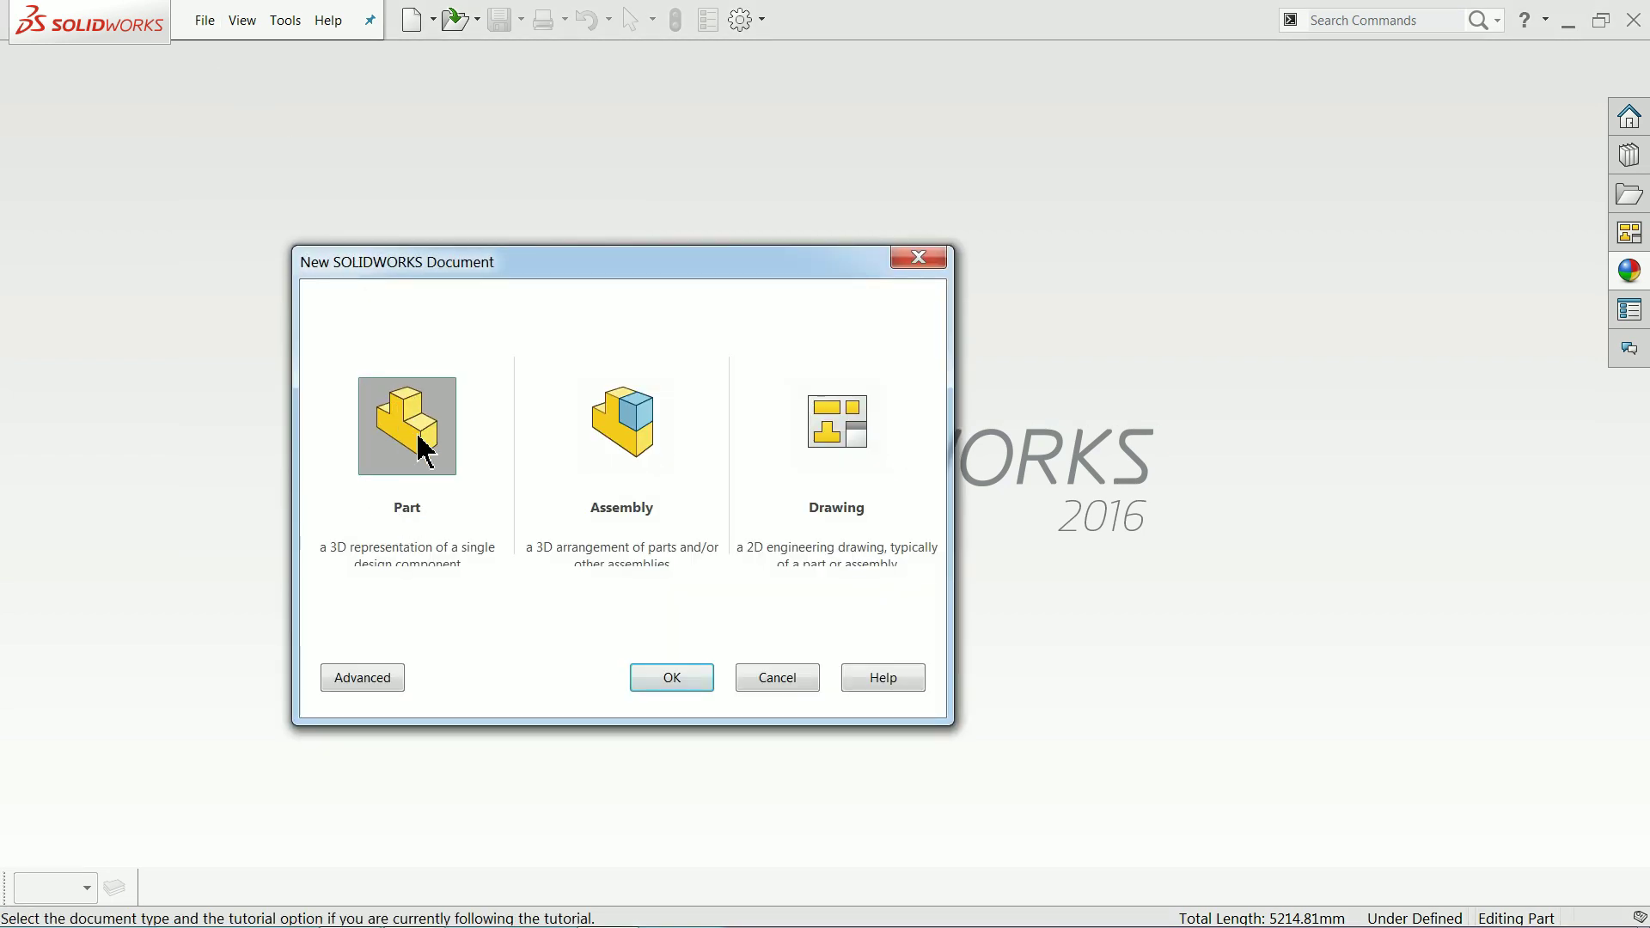
{"action": "left_click", "coordinate": [672, 680]}
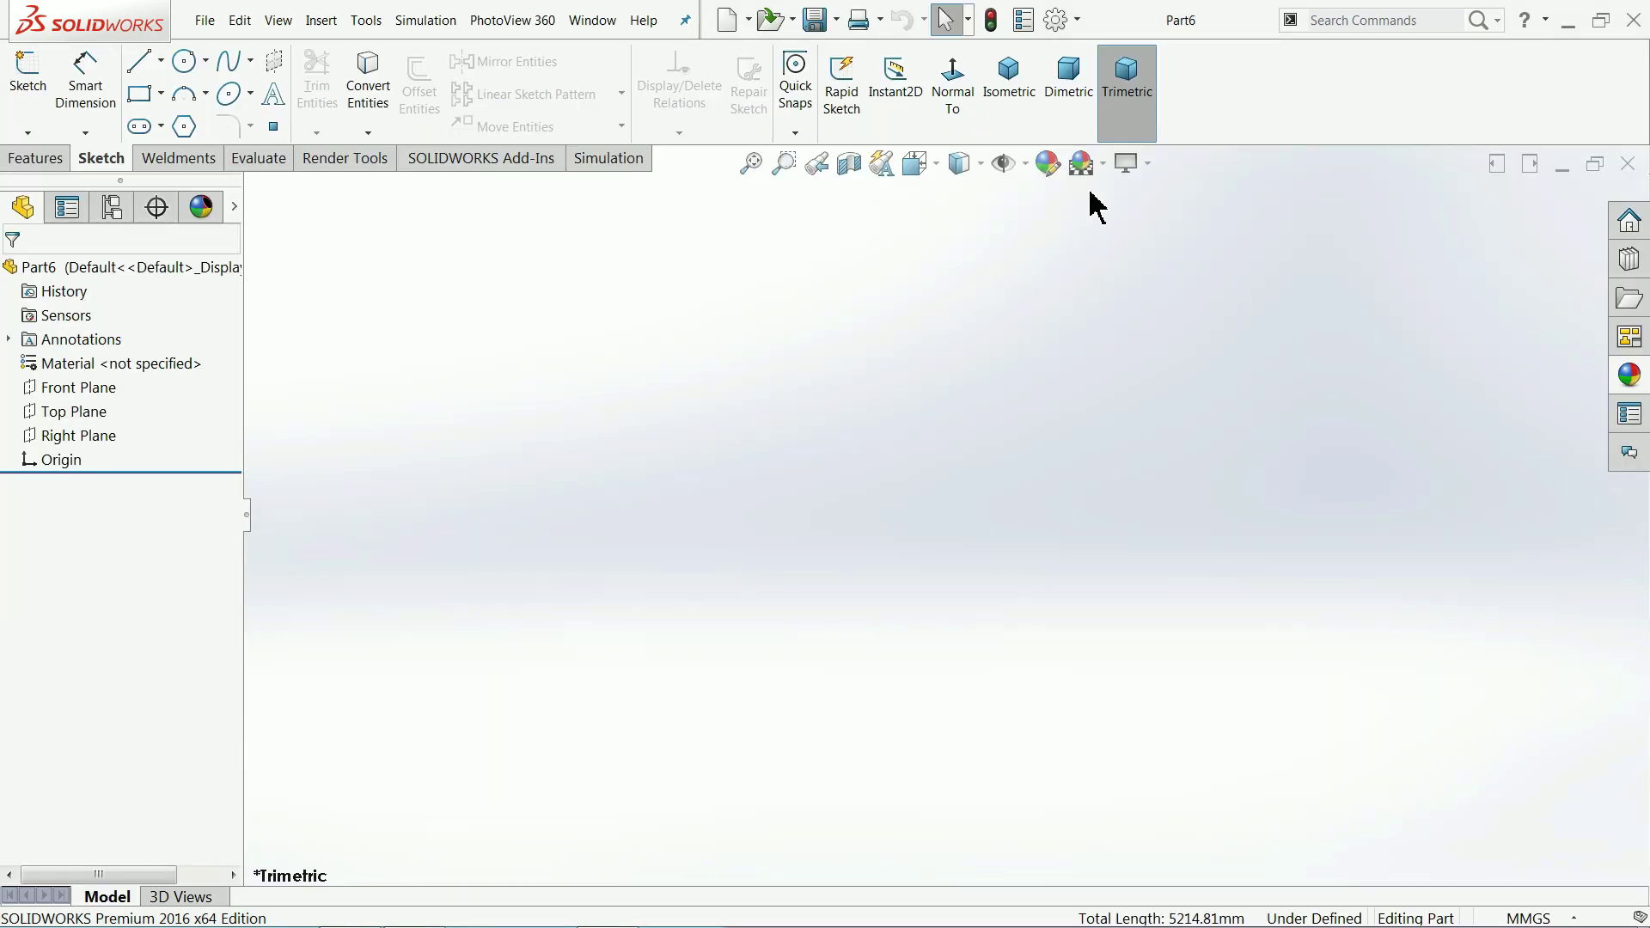
{"action": "left_click", "coordinate": [1103, 163]}
{"action": "left_click", "coordinate": [1141, 49]}
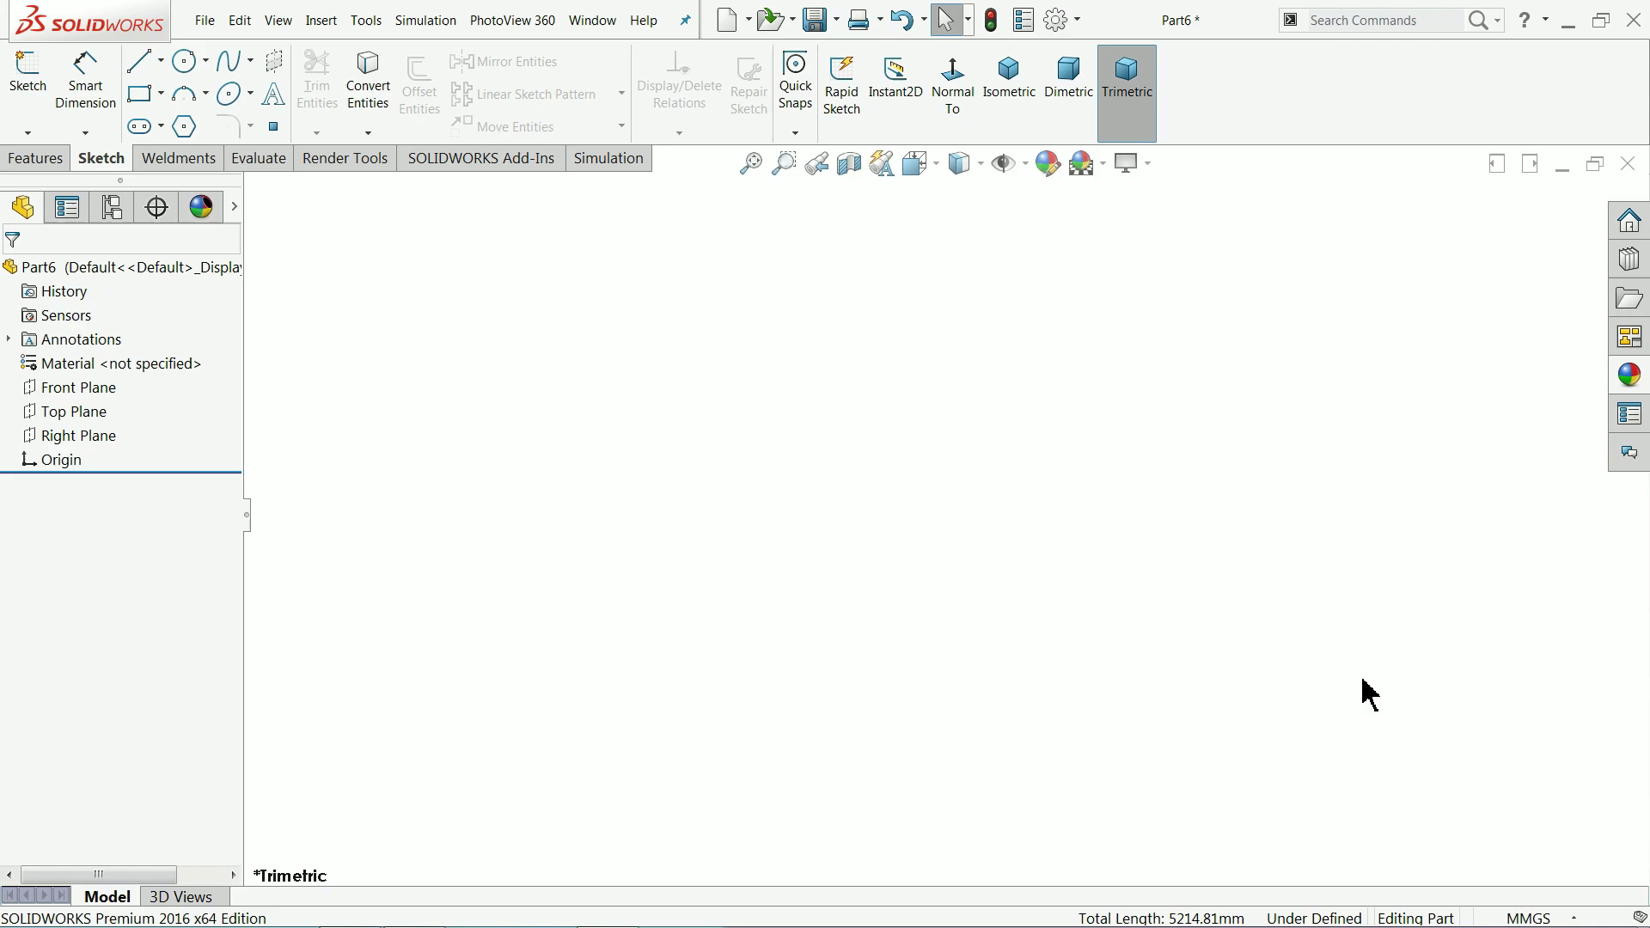
Step: Keep MMGS units and add a Weldment feature from the weldment tools
{"action": "left_click", "coordinate": [1521, 918]}
{"action": "left_click", "coordinate": [821, 535]}
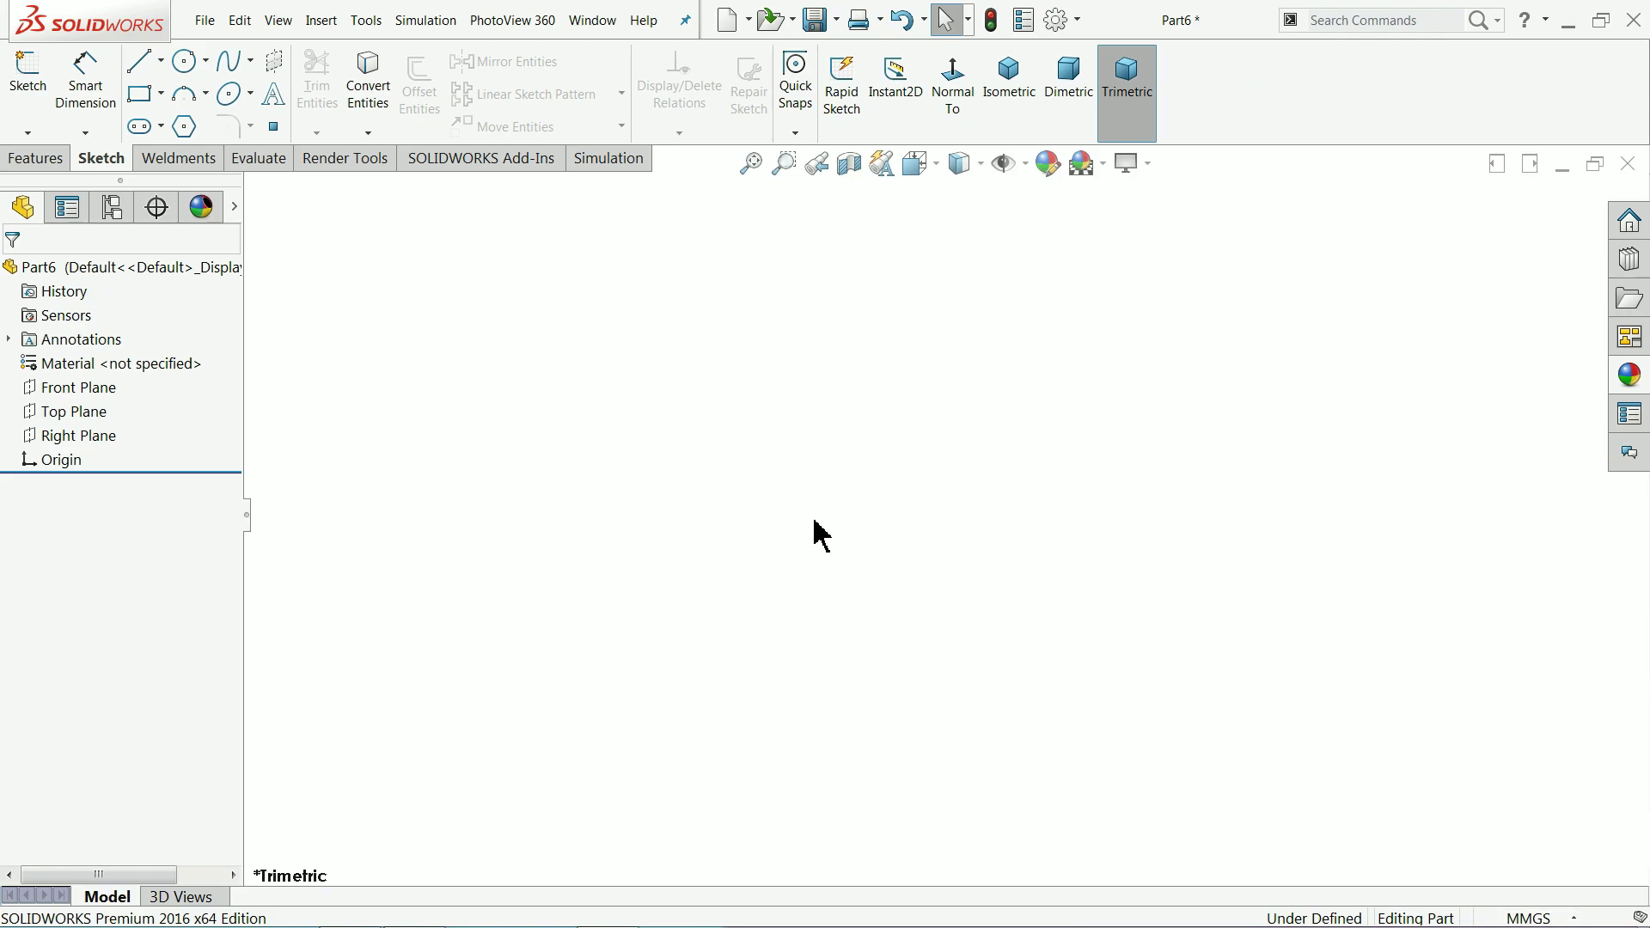
{"action": "right_click", "coordinate": [169, 171]}
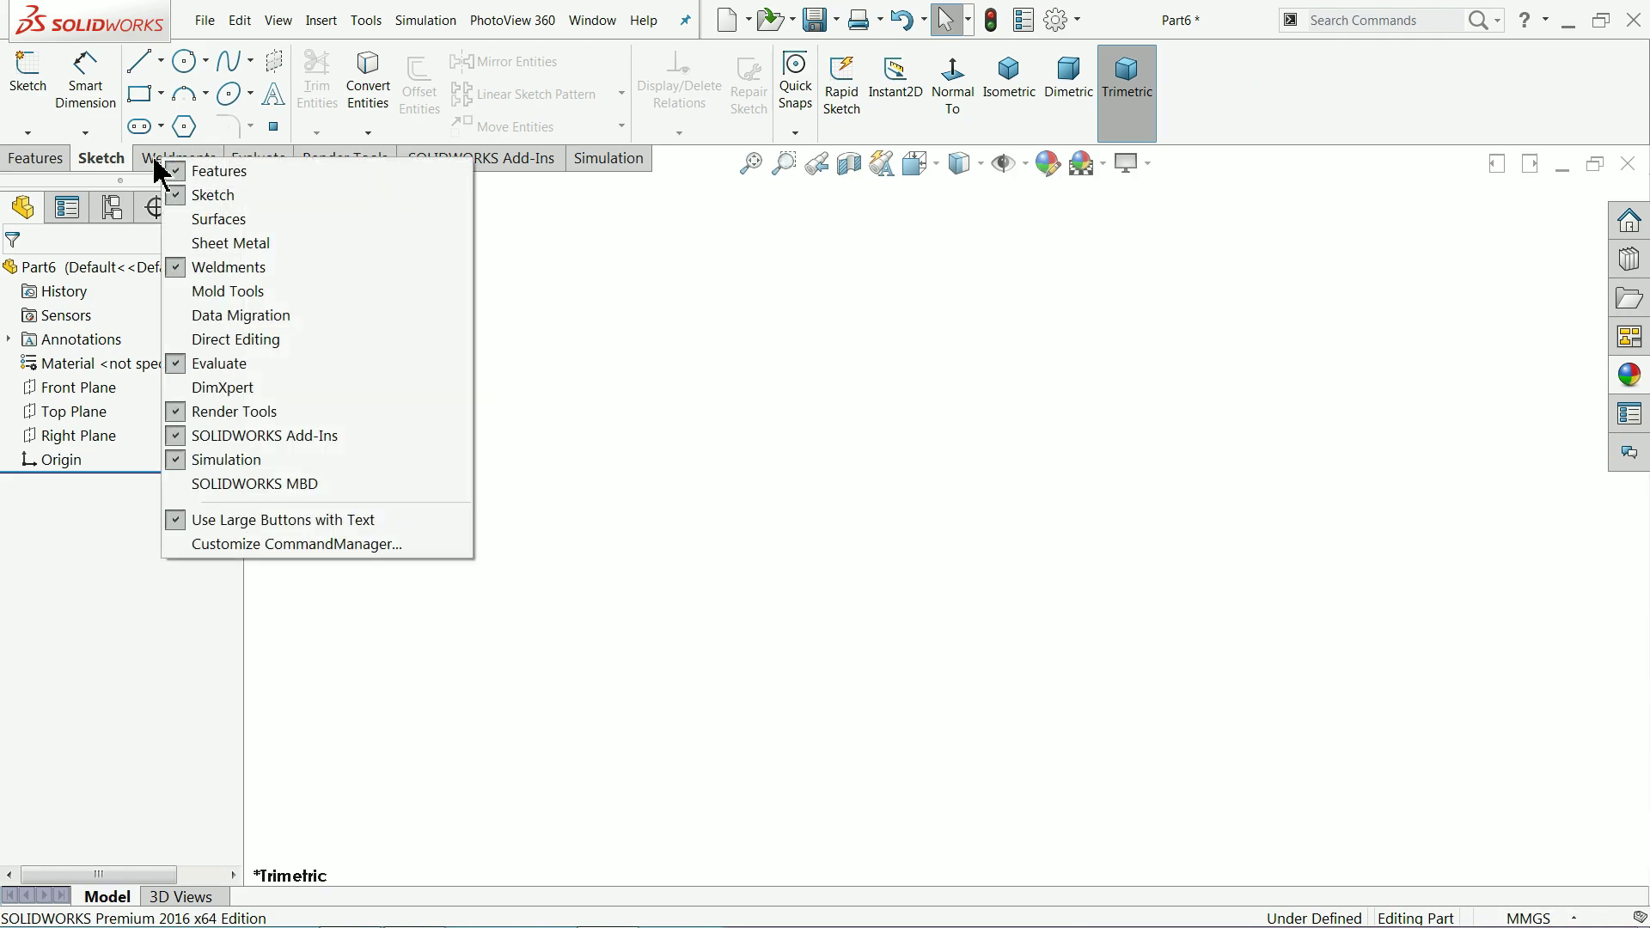
{"action": "left_click", "coordinate": [151, 163]}
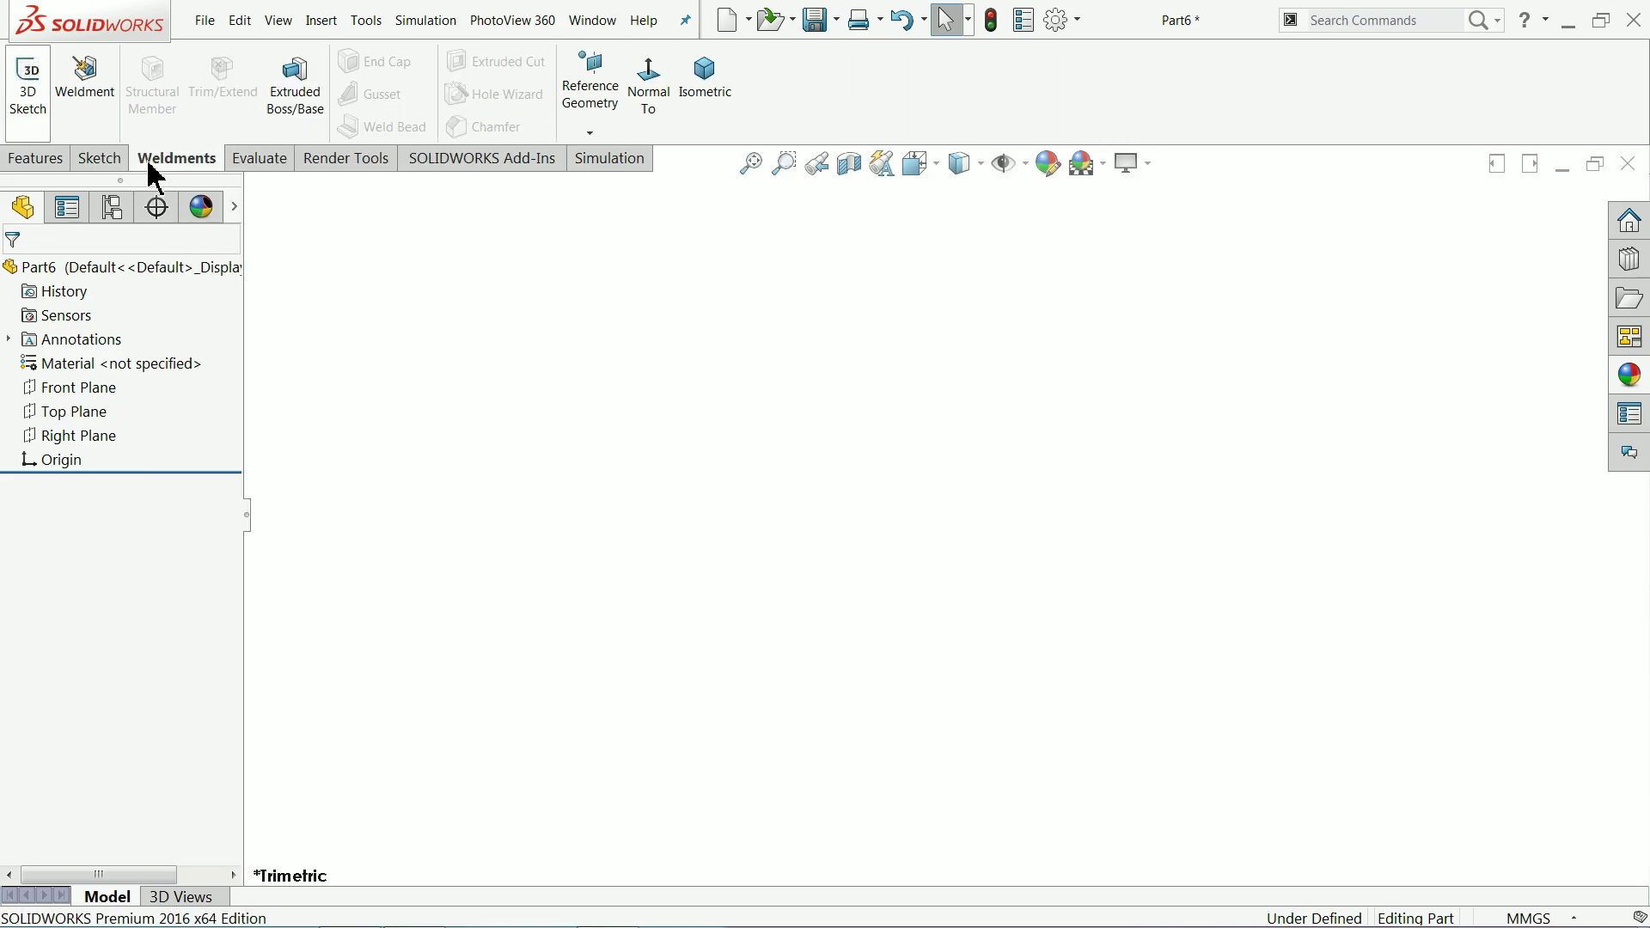
{"action": "left_click", "coordinate": [92, 99]}
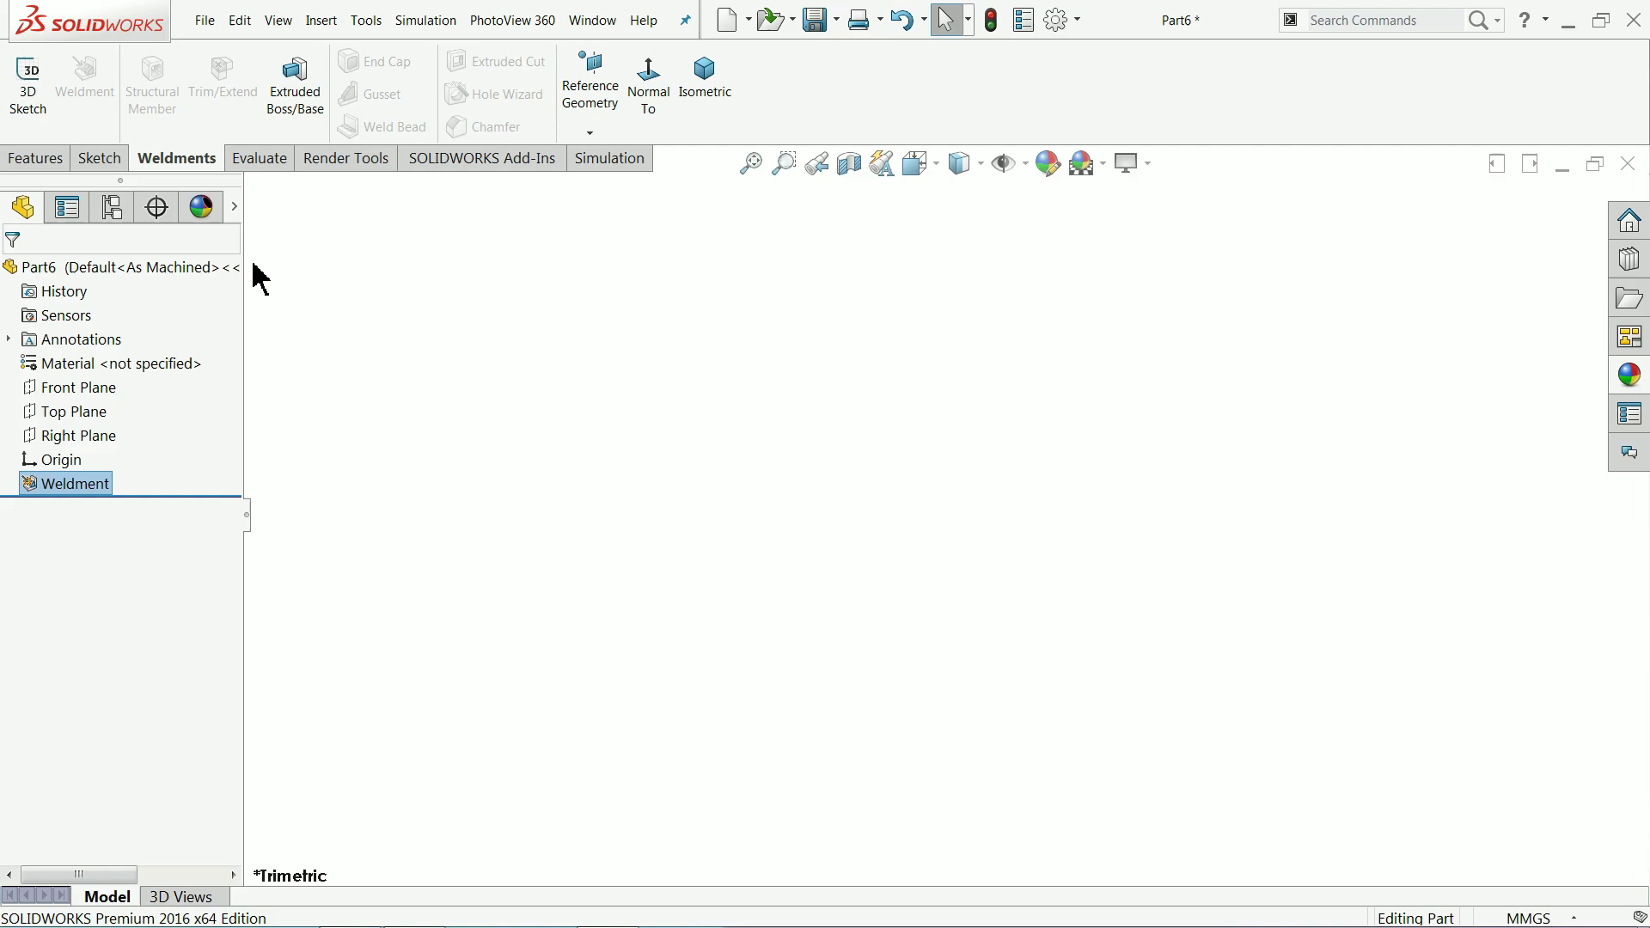
Step: Start a 3D sketch on the Right Plane, viewed normal-to, and draw a 1410 upright from the origin
{"action": "left_click", "coordinate": [31, 110]}
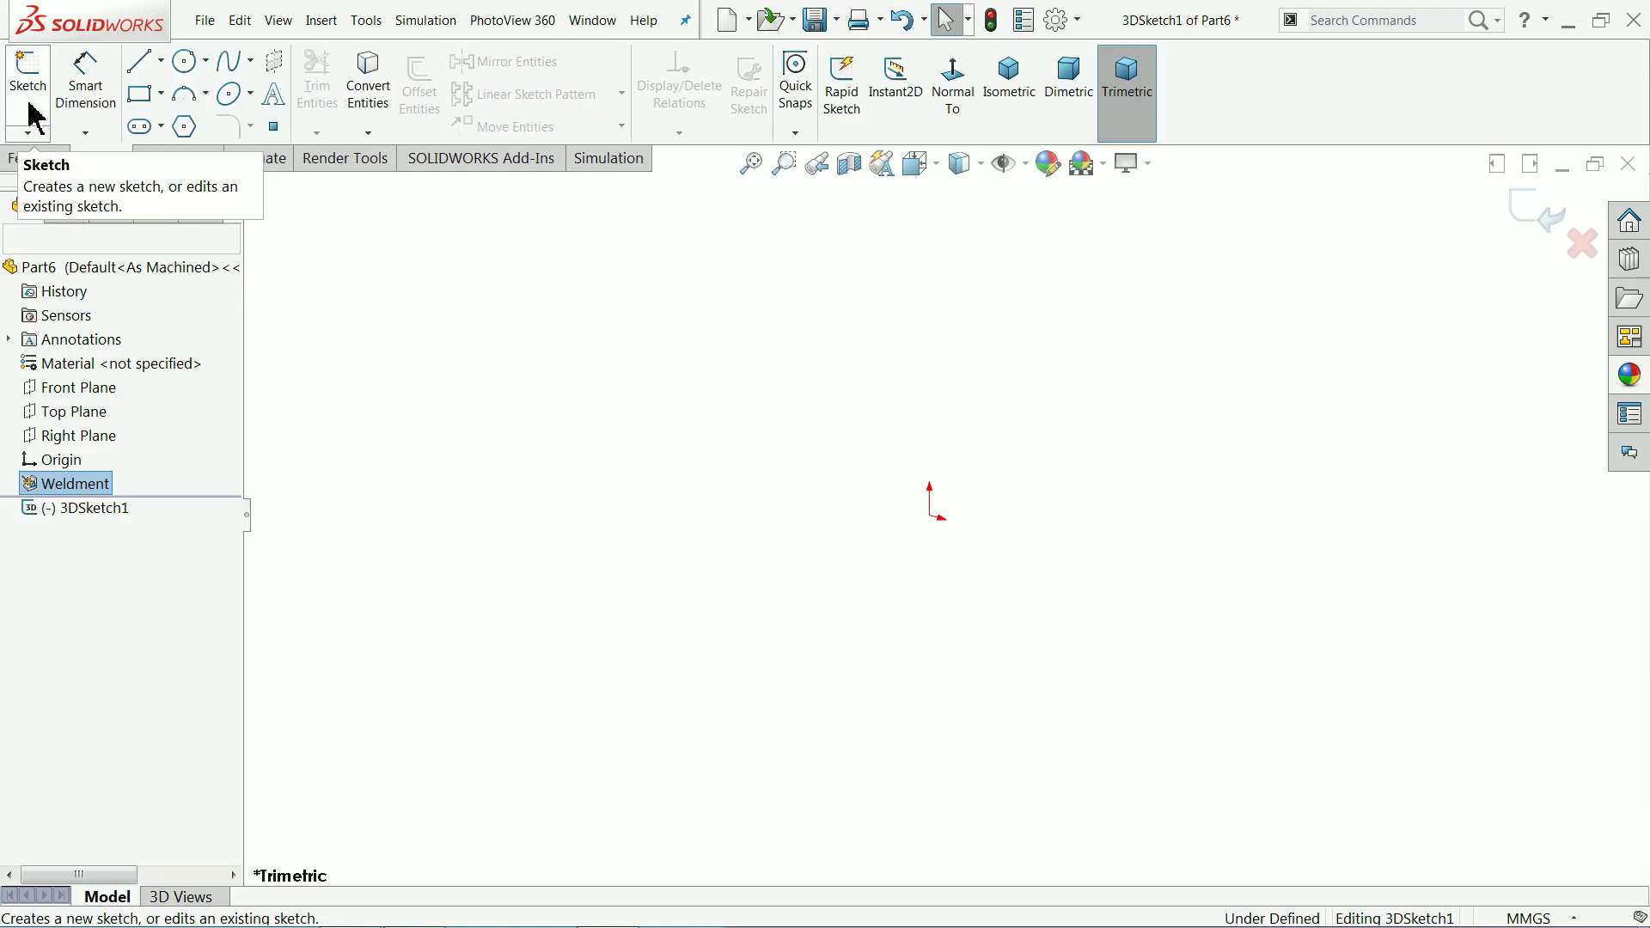
{"action": "left_click", "coordinate": [77, 438]}
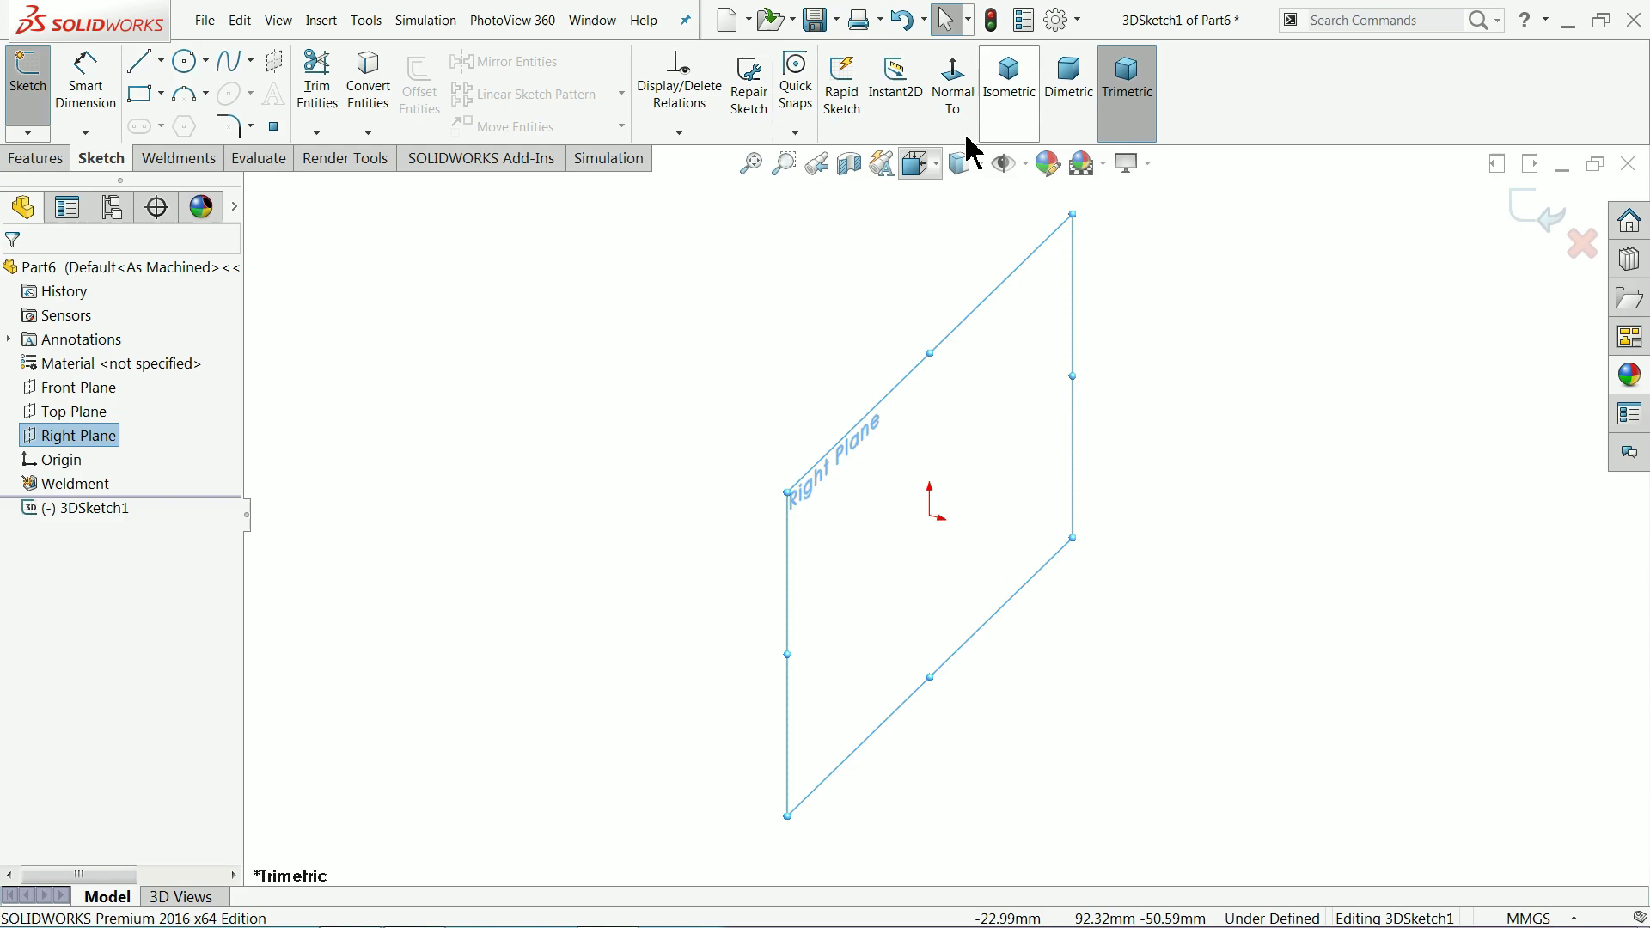
{"action": "left_click", "coordinate": [961, 96]}
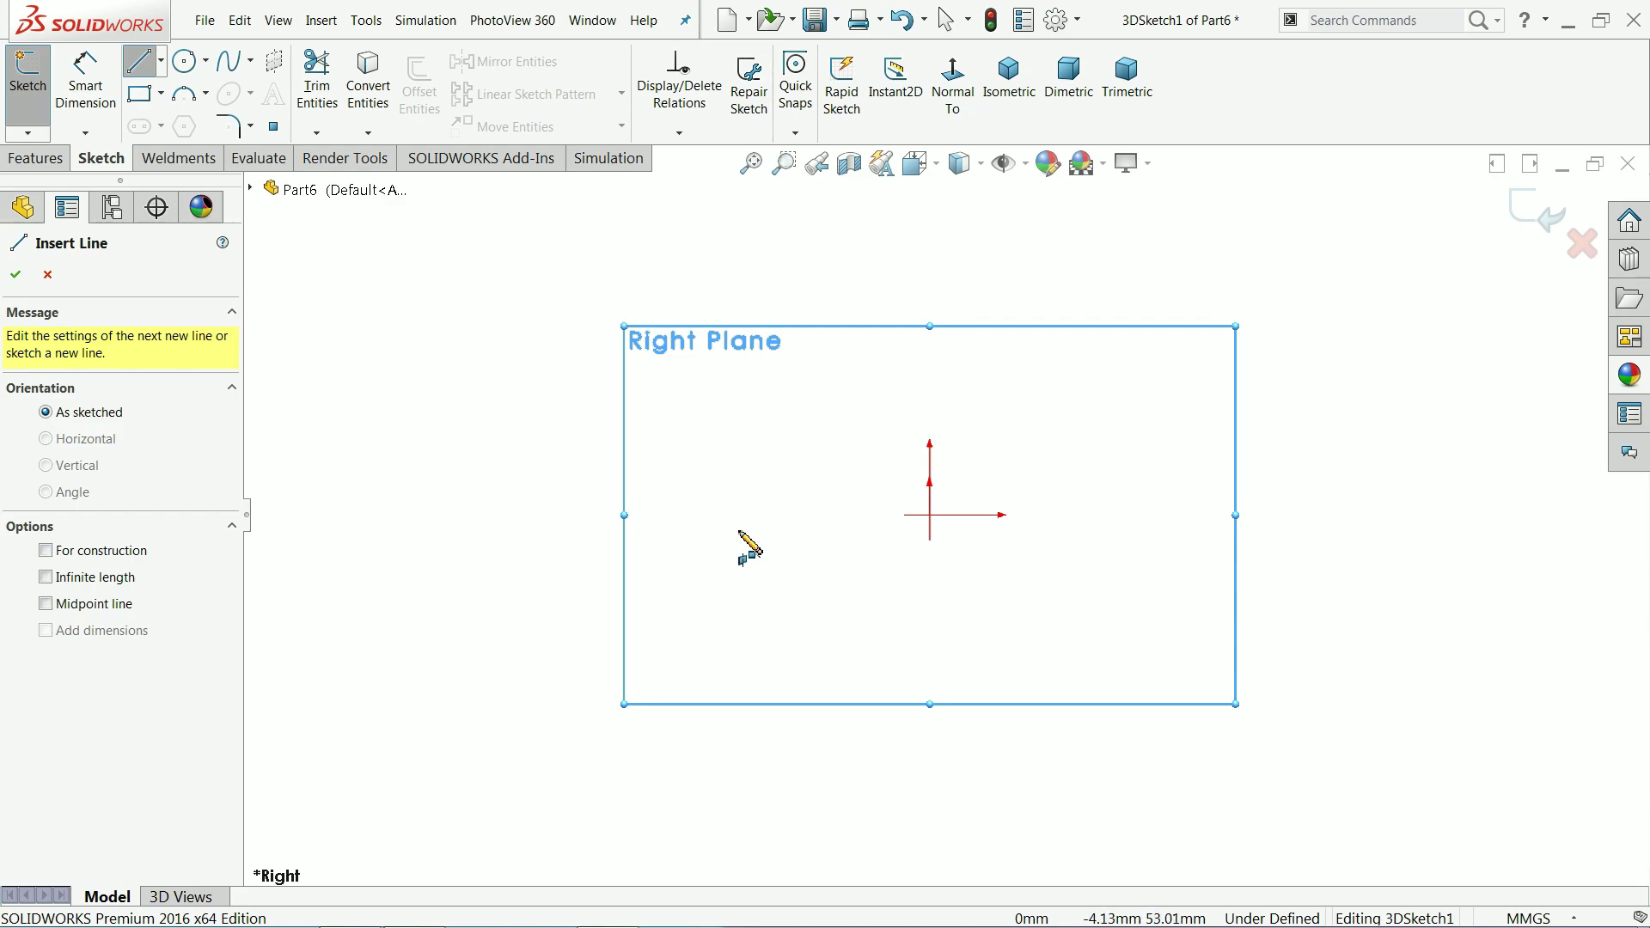
{"action": "left_click", "coordinate": [930, 516]}
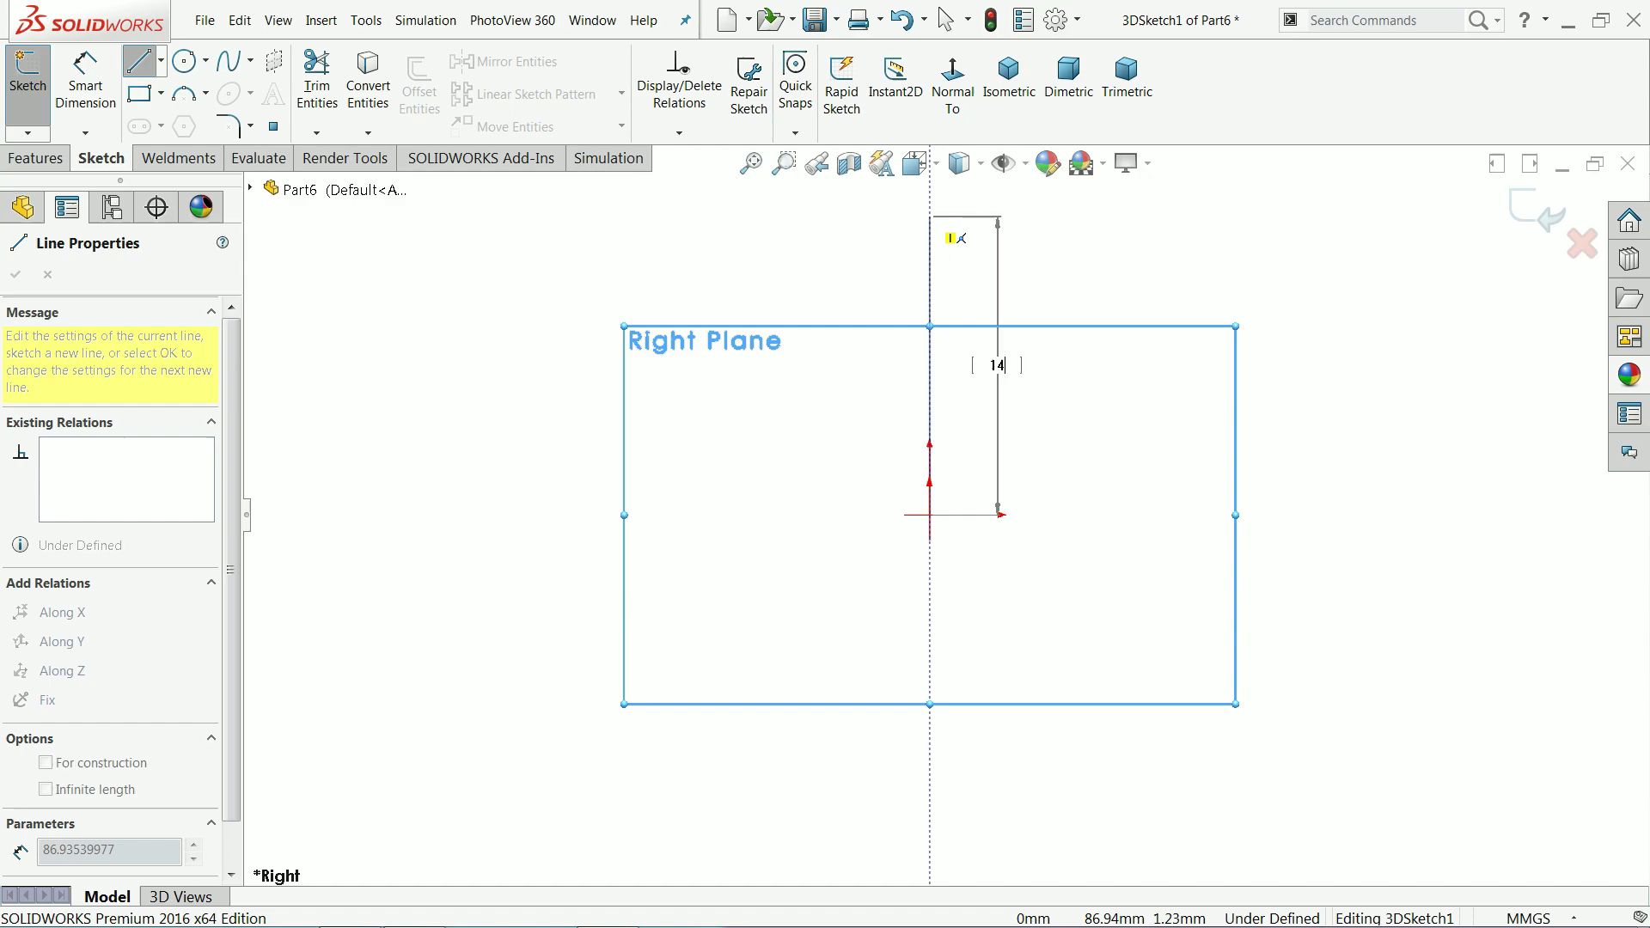
{"action": "type", "text": "1410"}
{"action": "key", "text": "Return"}
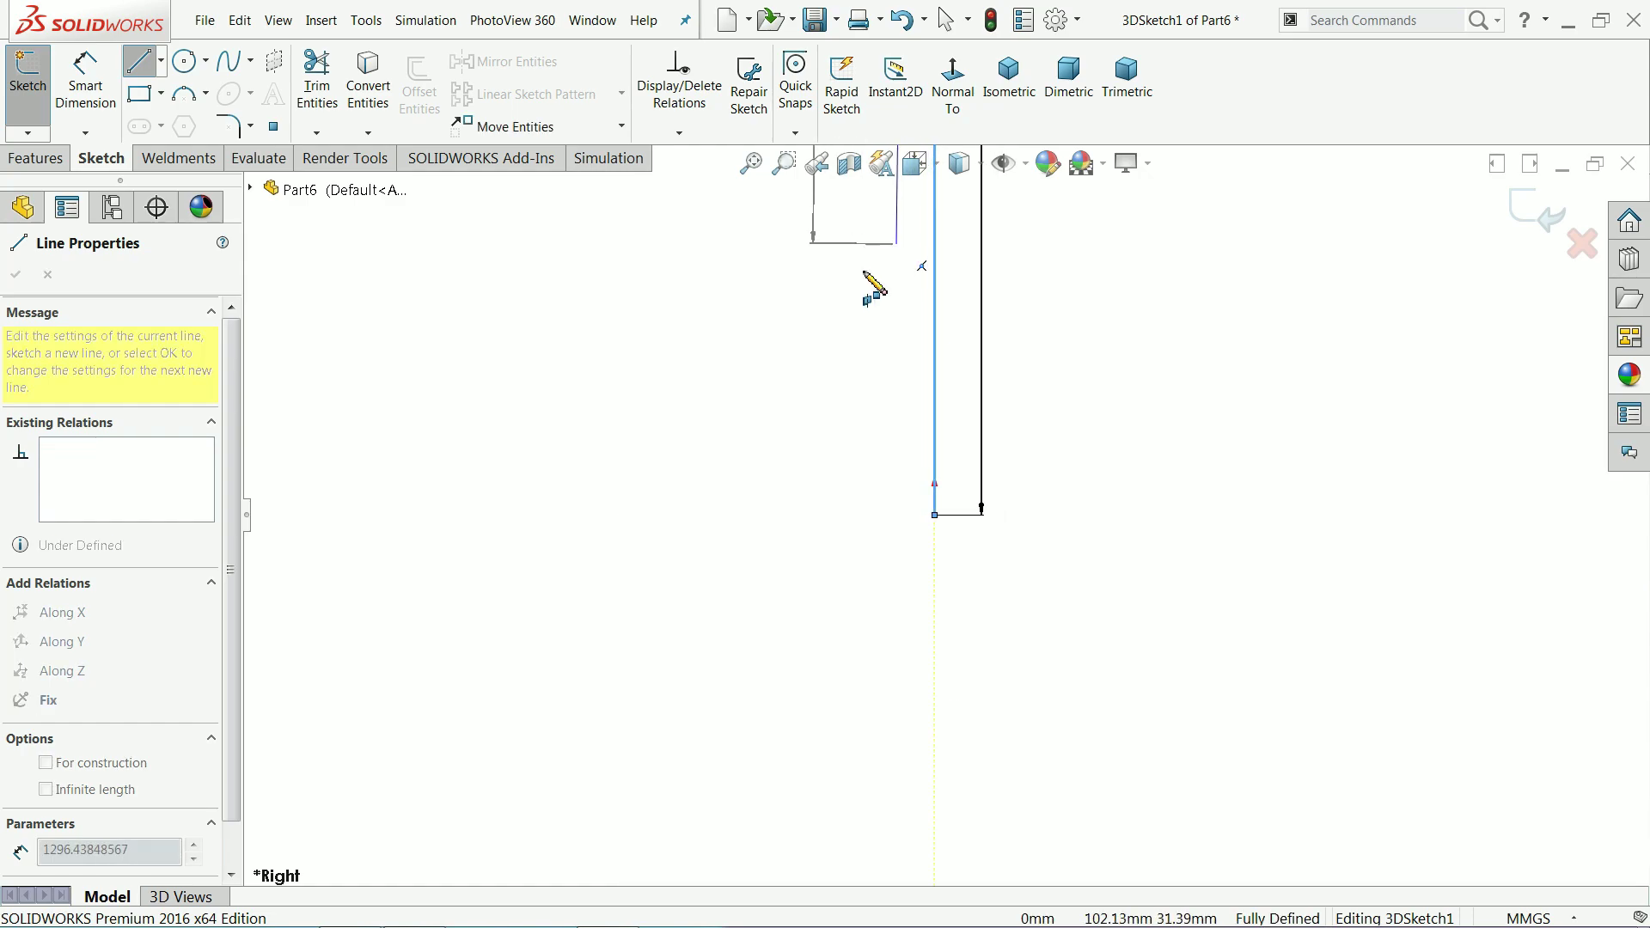
Step: Add the sloped top line, a 720 base line from the origin and a second upright meeting the slope
{"action": "scroll", "coordinate": [877, 293], "scroll_direction": "up", "scroll_amount": 3}
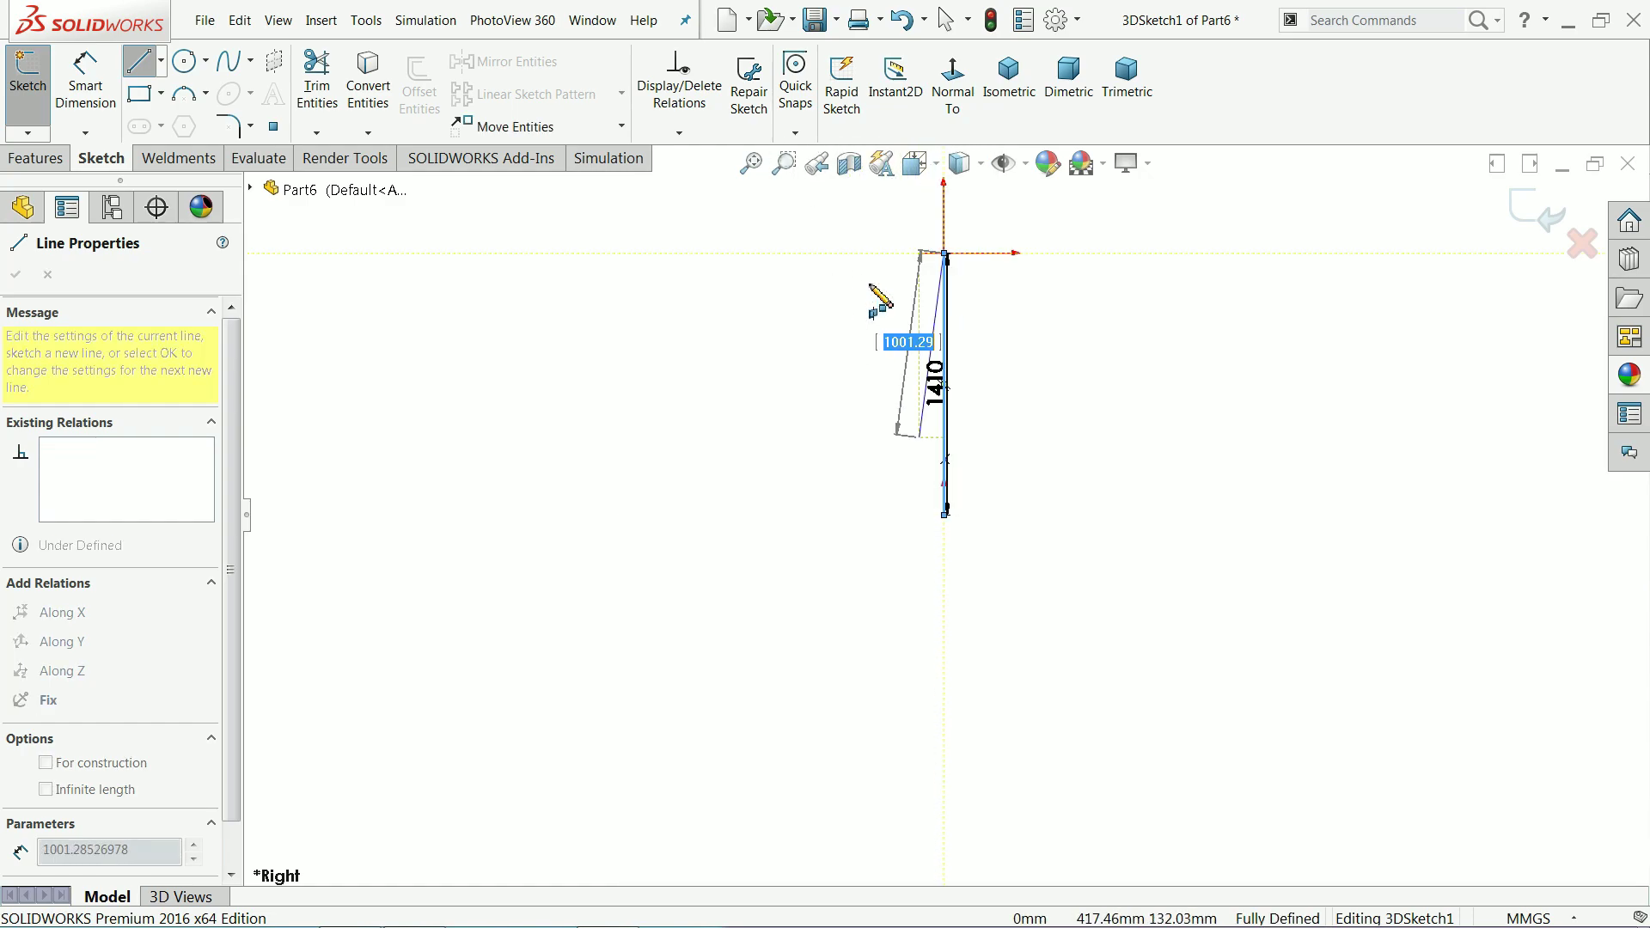
{"action": "scroll", "coordinate": [859, 279], "scroll_direction": "down", "scroll_amount": 3}
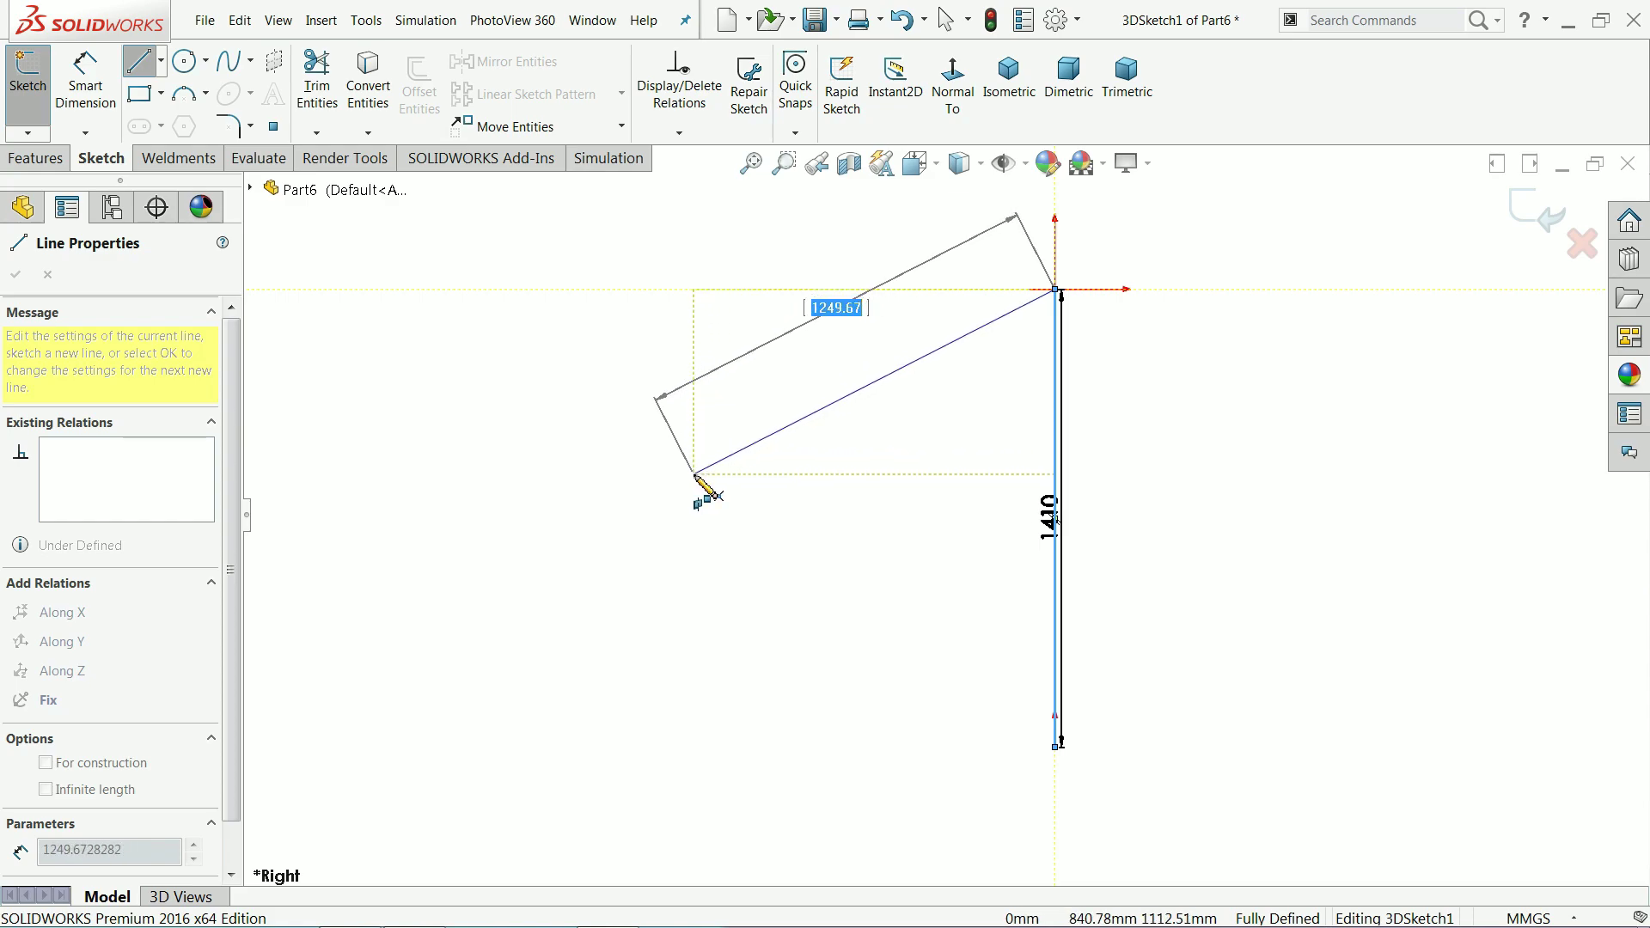
{"action": "left_click", "coordinate": [694, 474]}
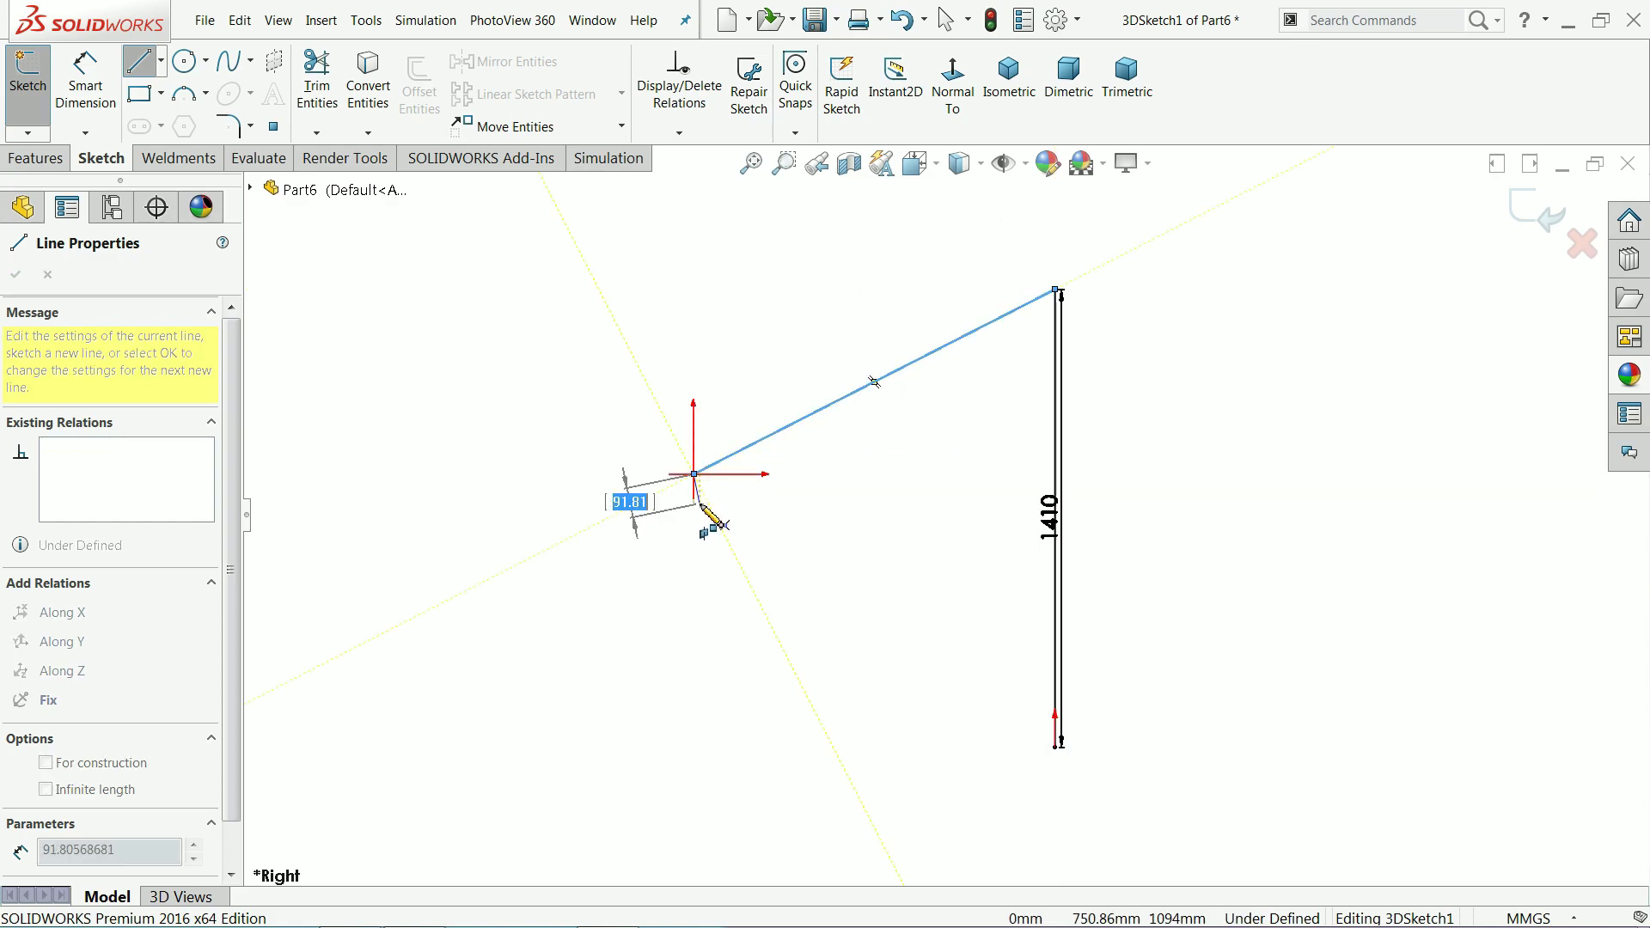
{"action": "key", "text": "Escape"}
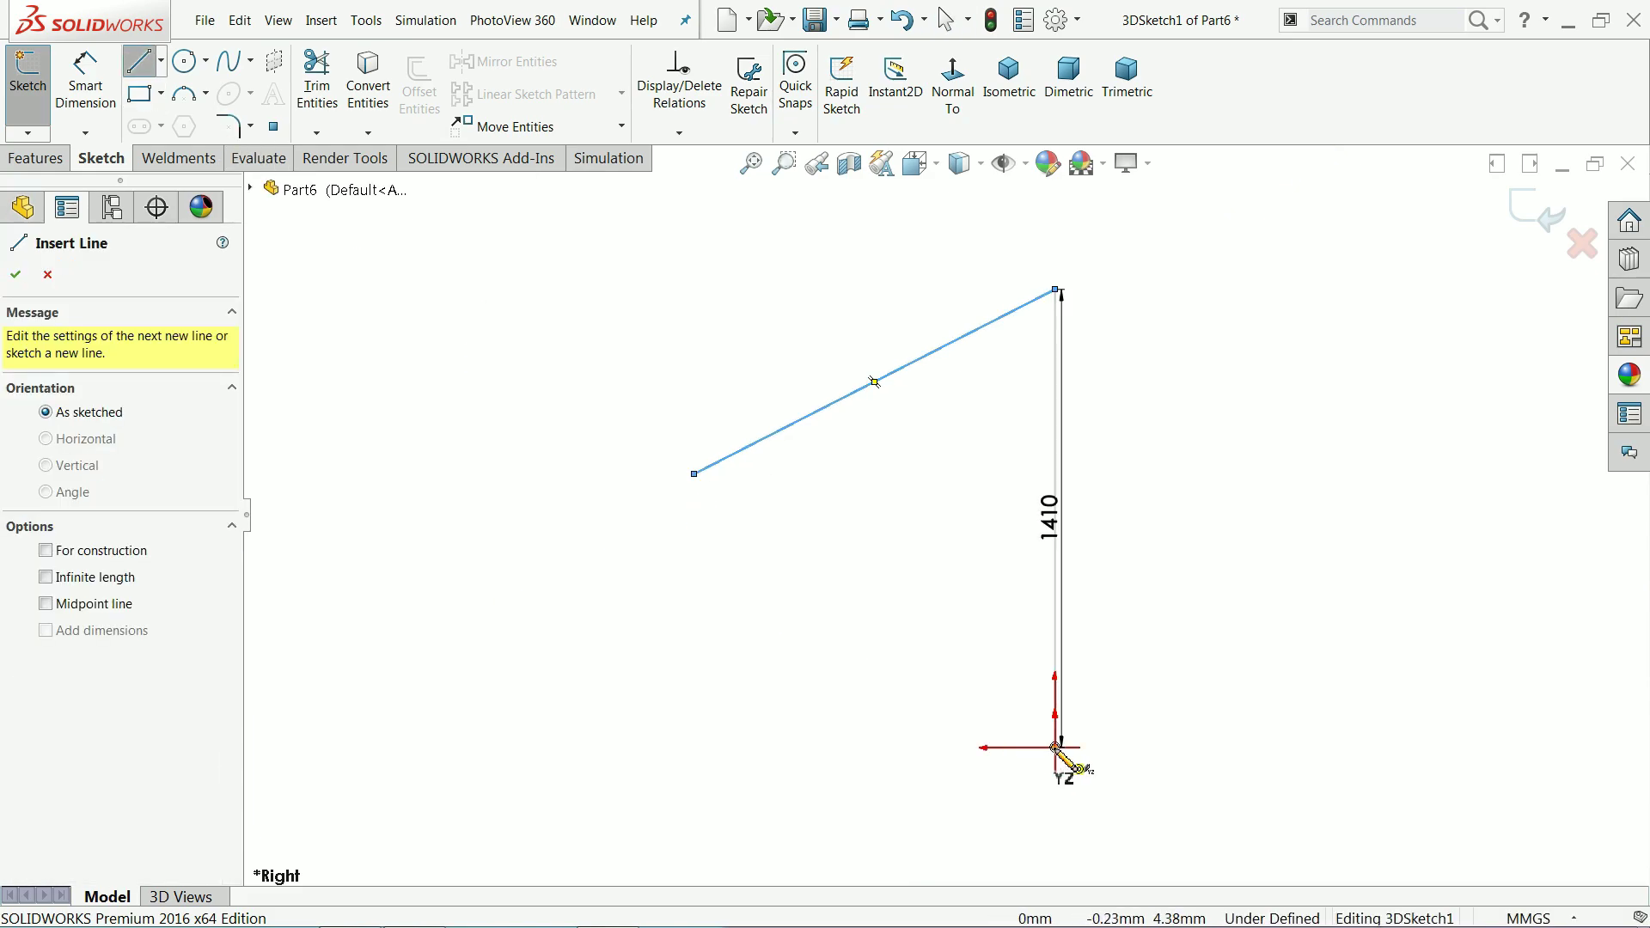
{"action": "left_click", "coordinate": [1056, 748]}
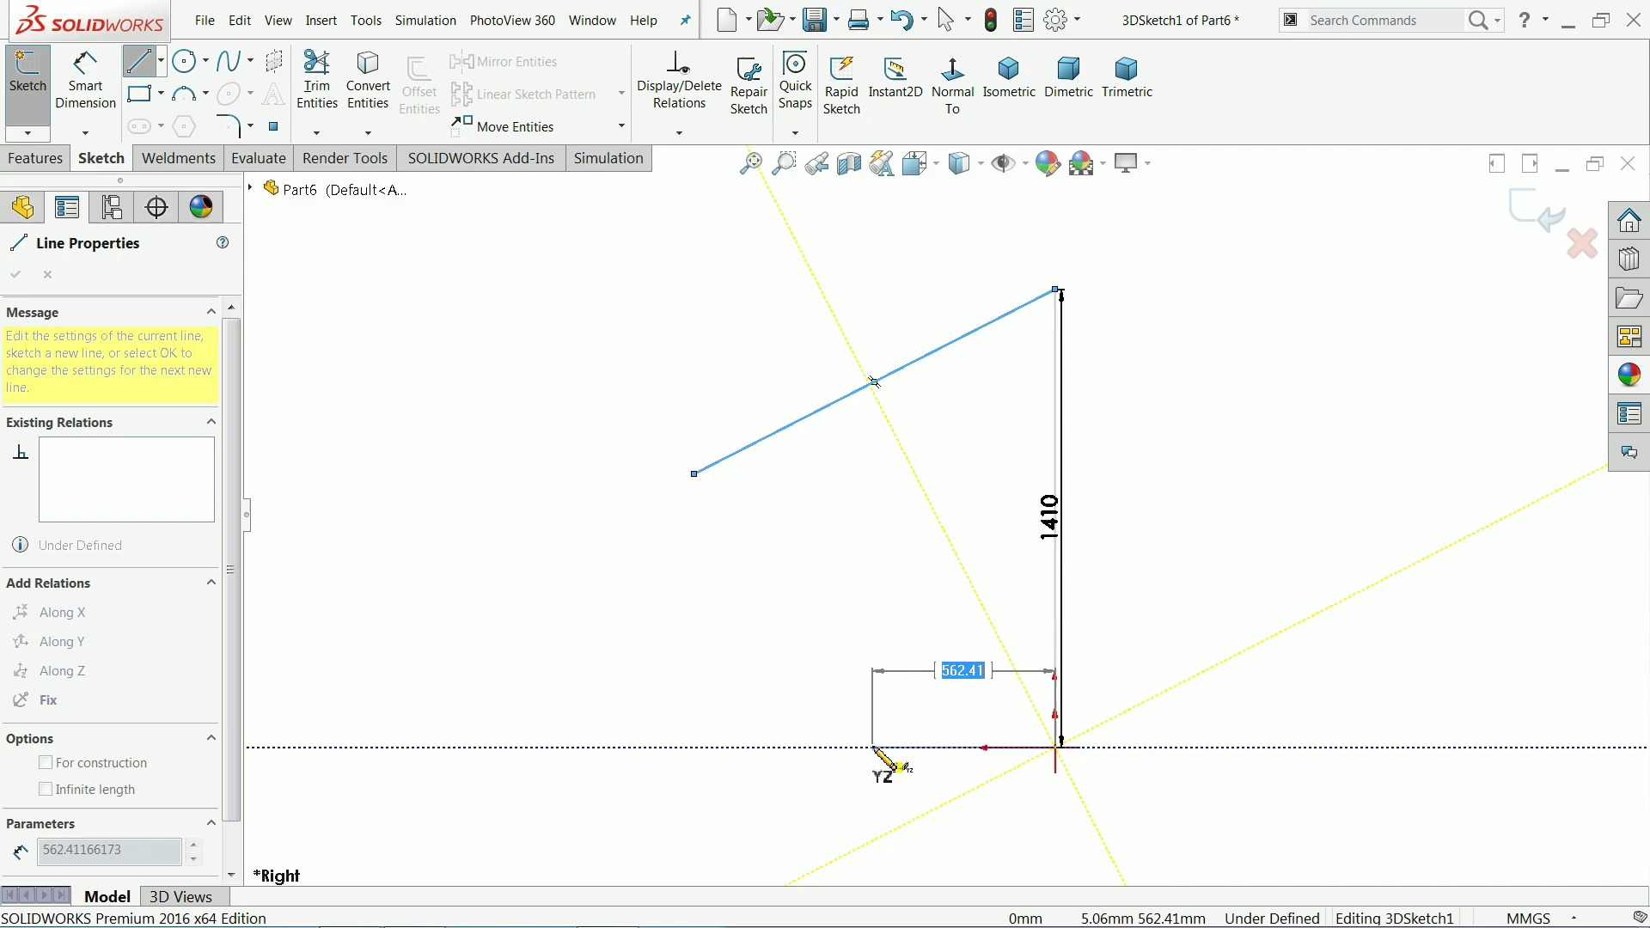
{"action": "type", "text": "720"}
{"action": "key", "text": "Return"}
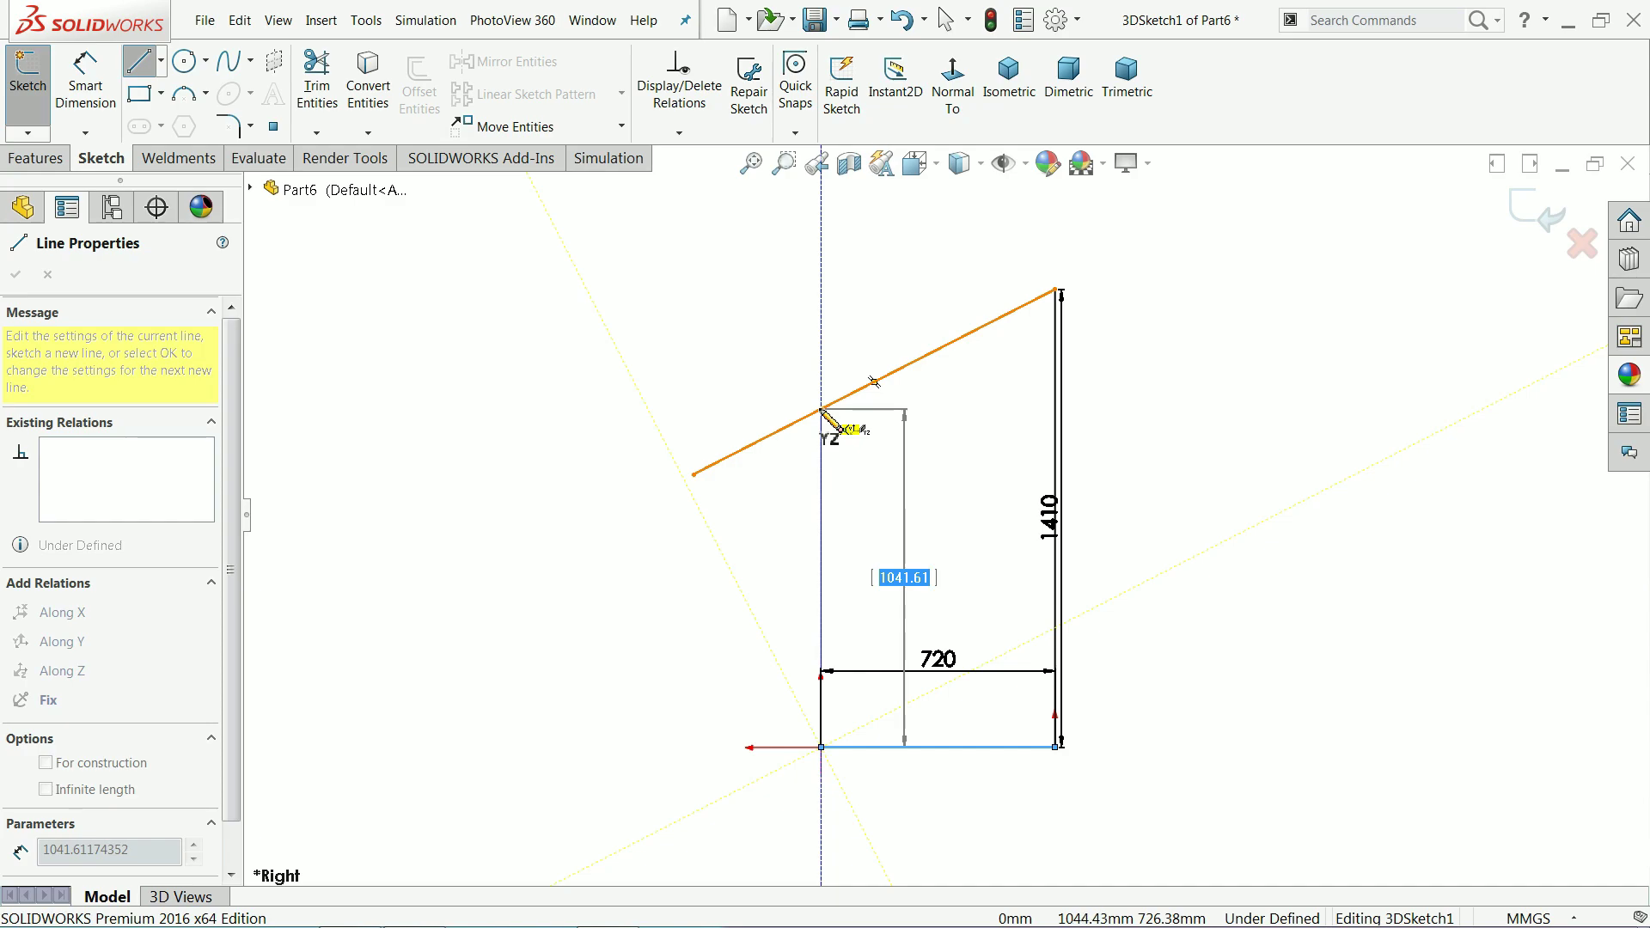
{"action": "left_click", "coordinate": [821, 410]}
{"action": "right_click", "coordinate": [888, 492]}
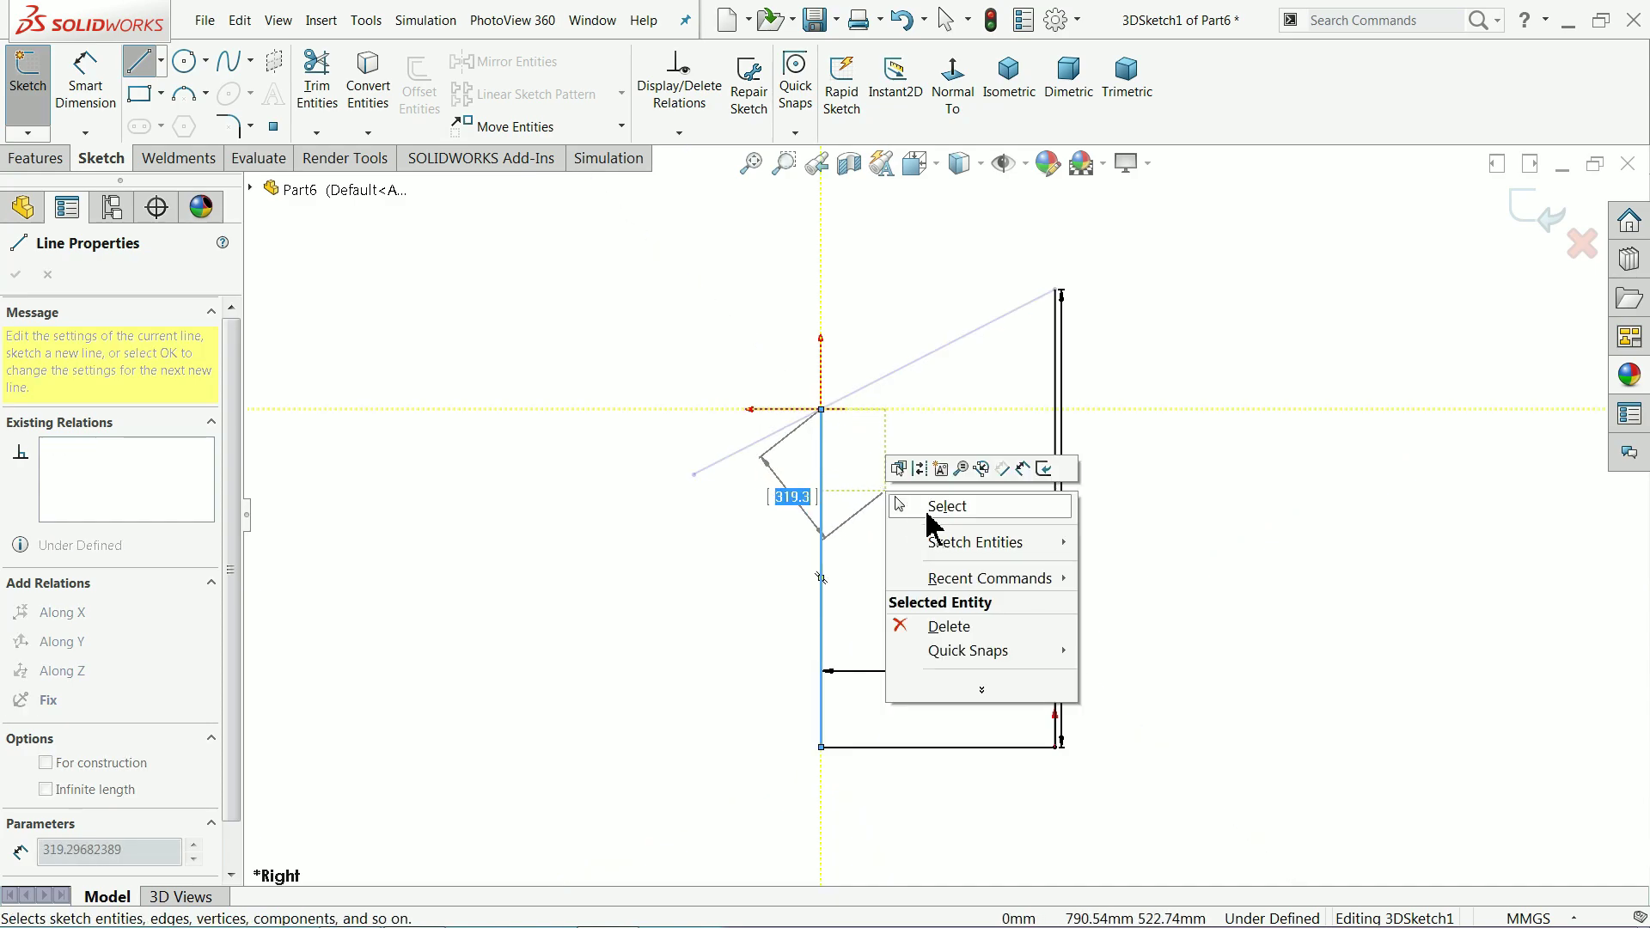
Step: Draw a horizontal crossbar between the left and right uprights
{"action": "left_click", "coordinate": [946, 507]}
{"action": "left_click", "coordinate": [162, 61]}
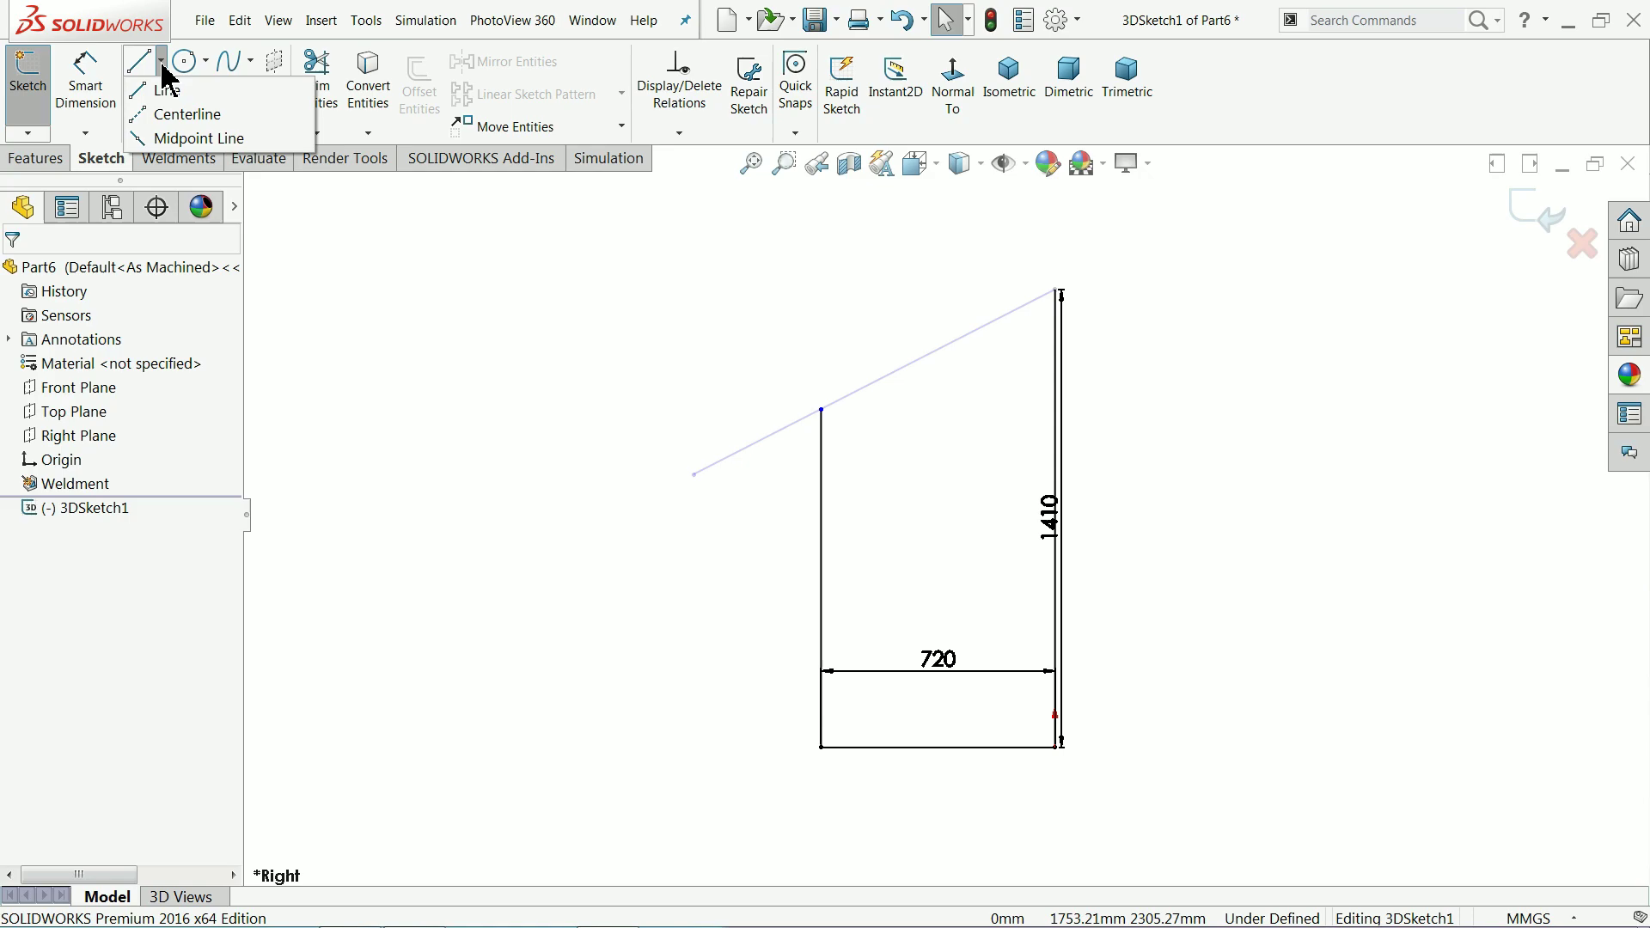
{"action": "left_click", "coordinate": [165, 89]}
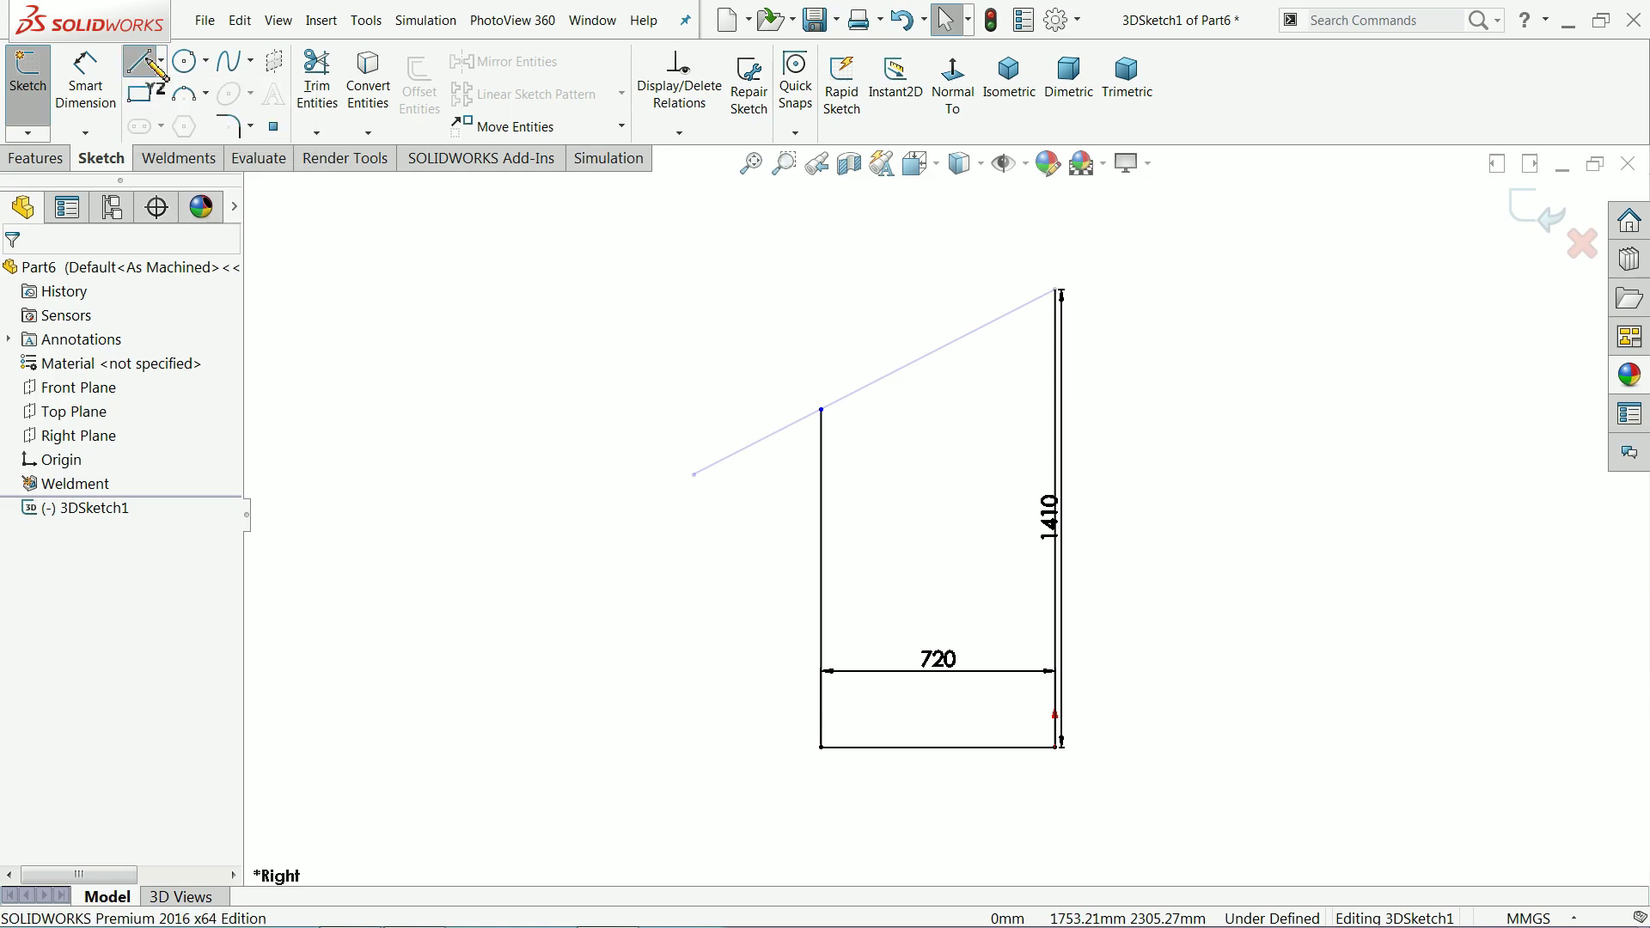
{"action": "left_click", "coordinate": [819, 578]}
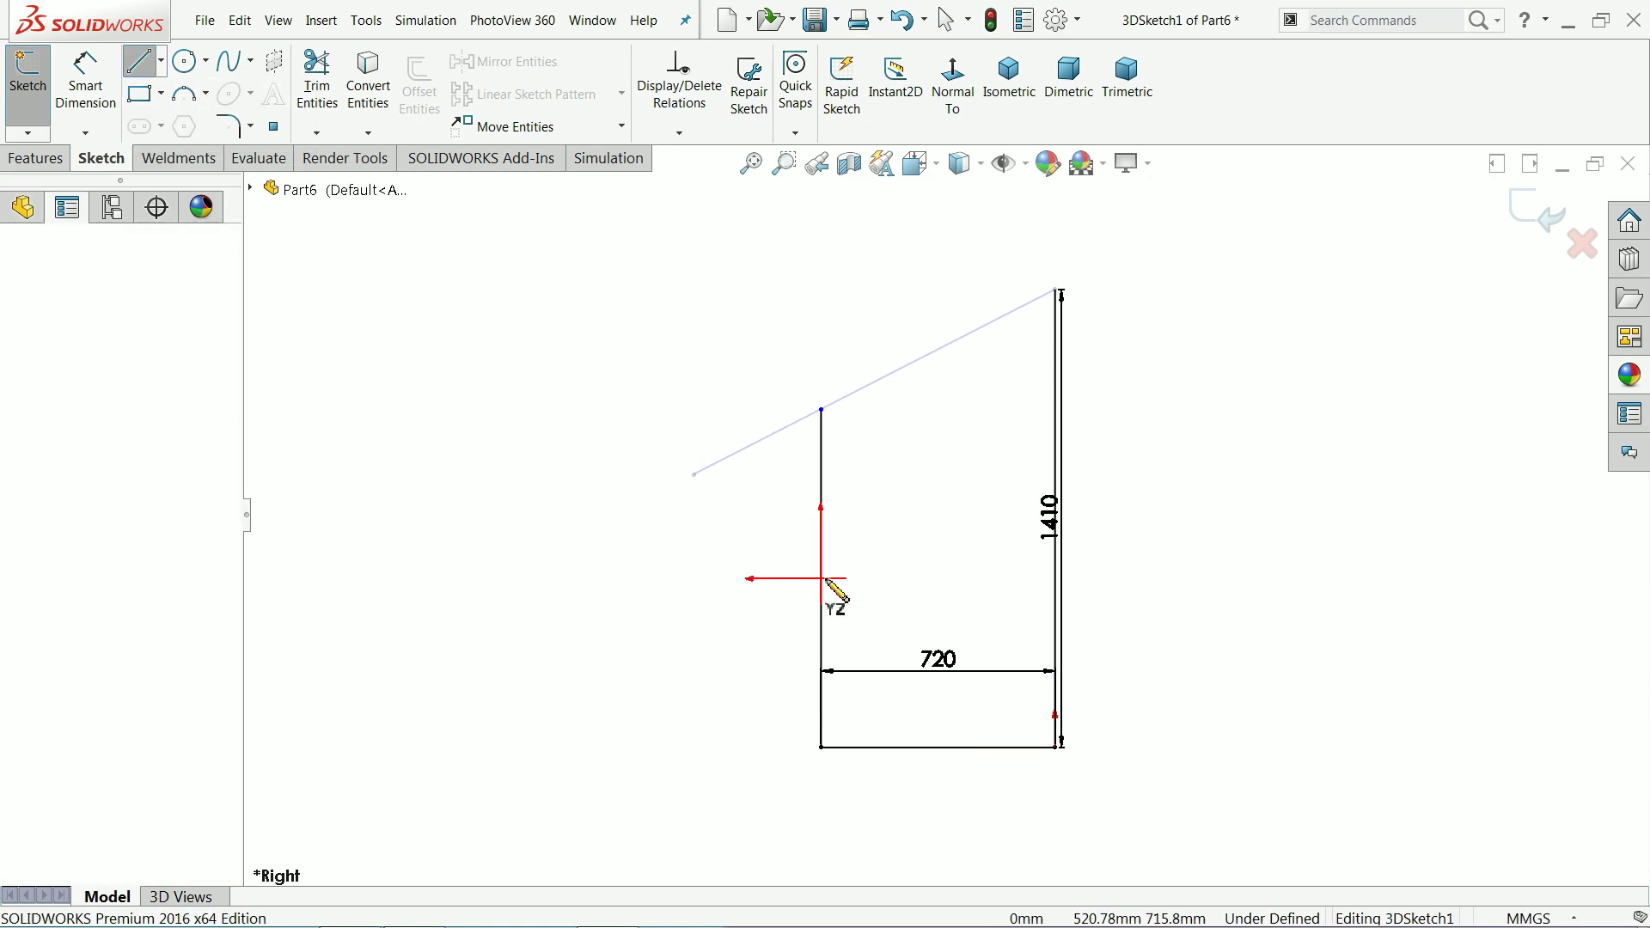
{"action": "left_click", "coordinate": [1055, 579]}
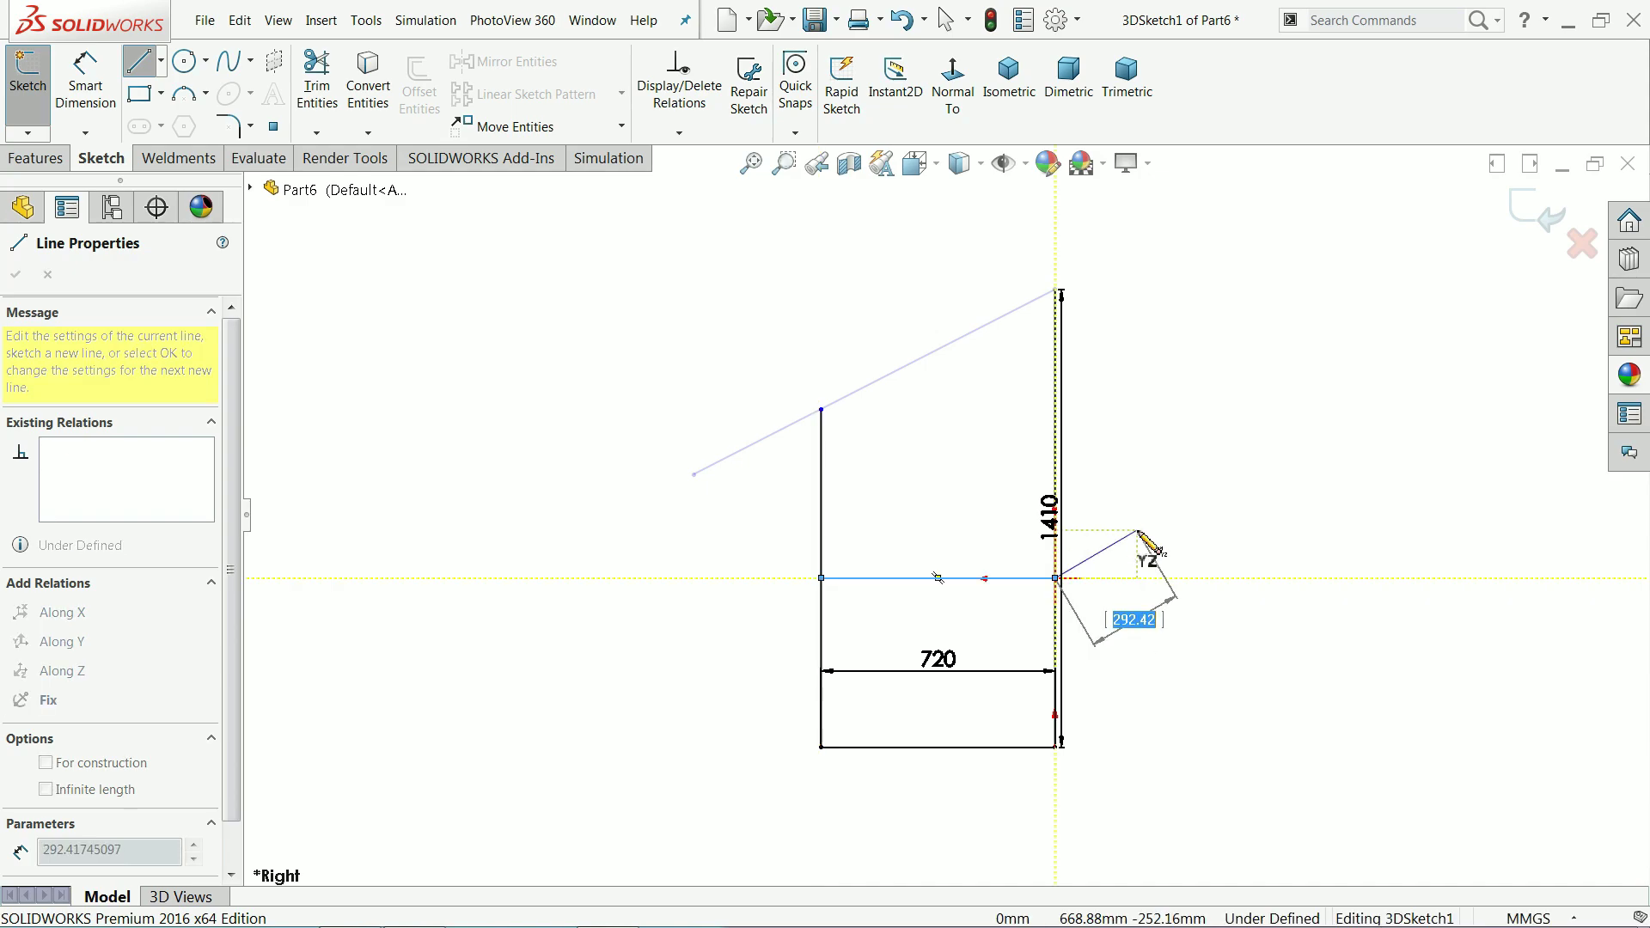
{"action": "right_click", "coordinate": [1141, 536]}
{"action": "left_click", "coordinate": [1187, 550]}
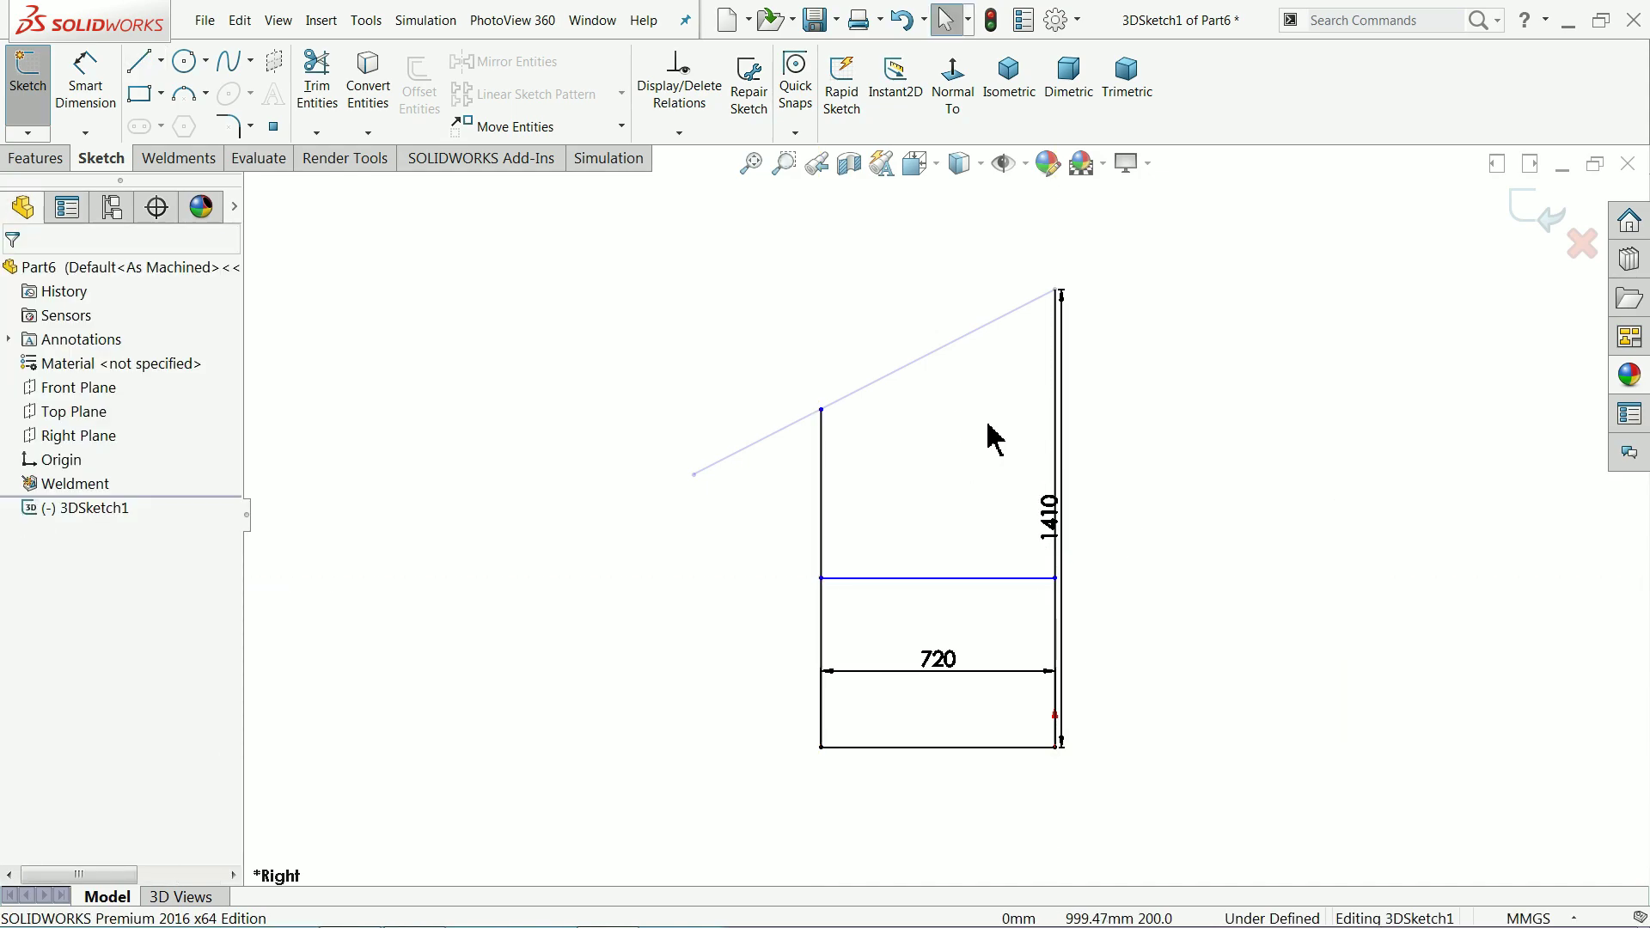
Step: Reposition the 1410 and 720 dimensions and set the inclined line at 55° to the right upright
{"action": "left_click_drag", "start_coordinate": [1072, 533], "coordinate": [1146, 541]}
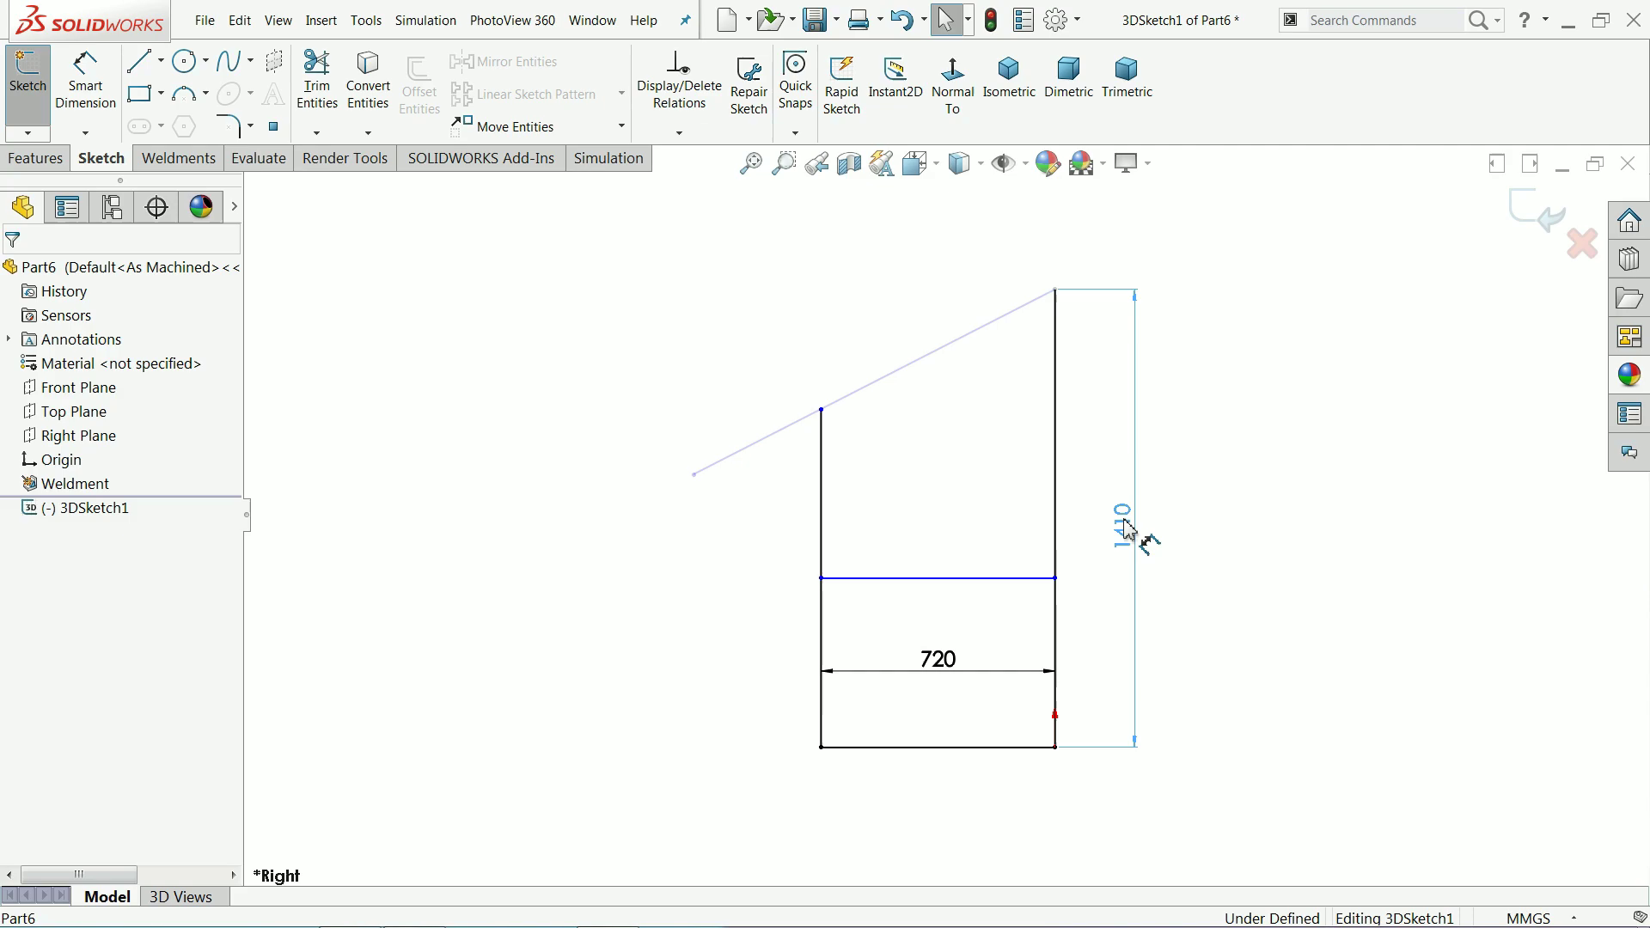
{"action": "left_click_drag", "start_coordinate": [938, 672], "coordinate": [931, 798]}
{"action": "left_click", "coordinate": [859, 662]}
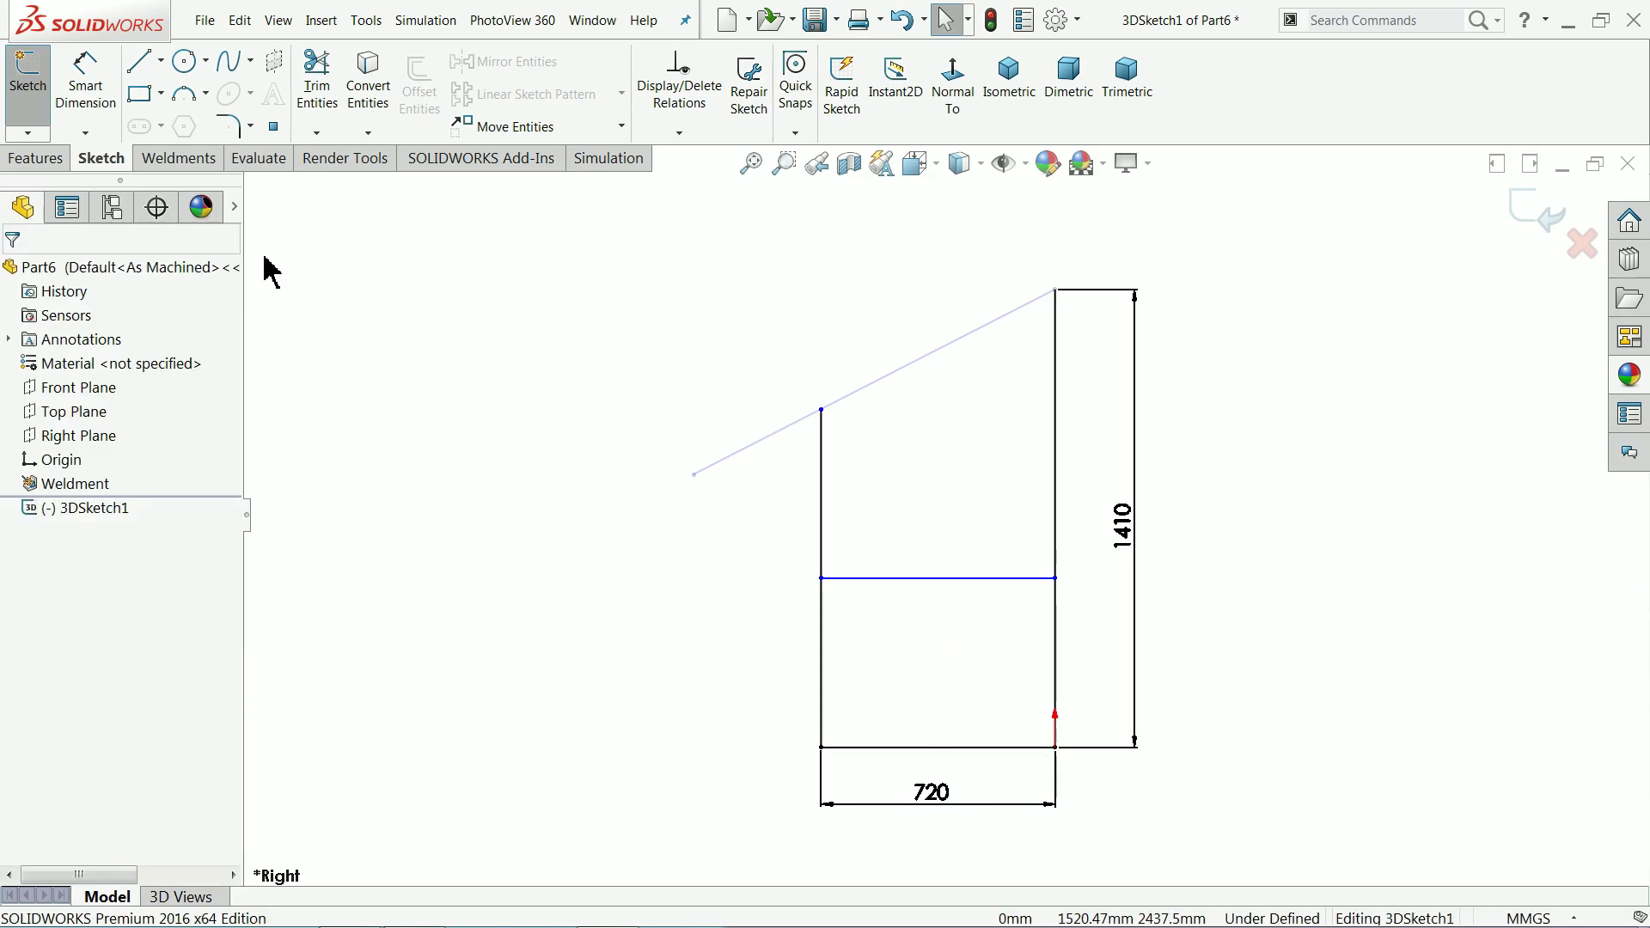
{"action": "left_click", "coordinate": [101, 92]}
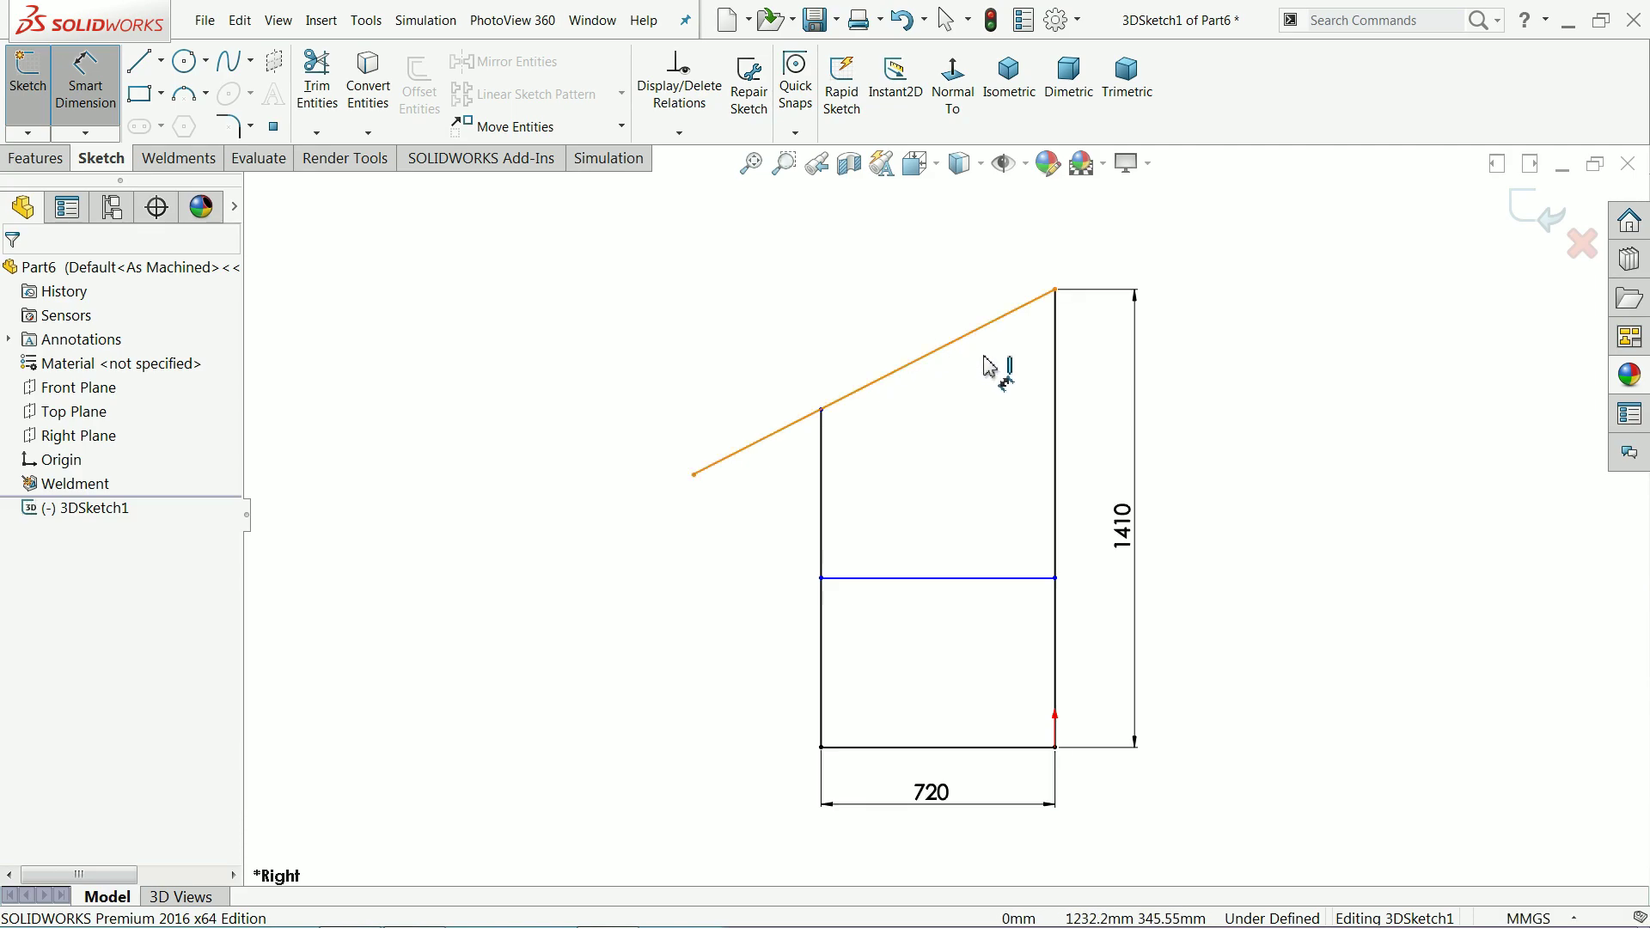
{"action": "left_click", "coordinate": [981, 329]}
{"action": "left_click", "coordinate": [1055, 403]}
{"action": "left_click", "coordinate": [1014, 409]}
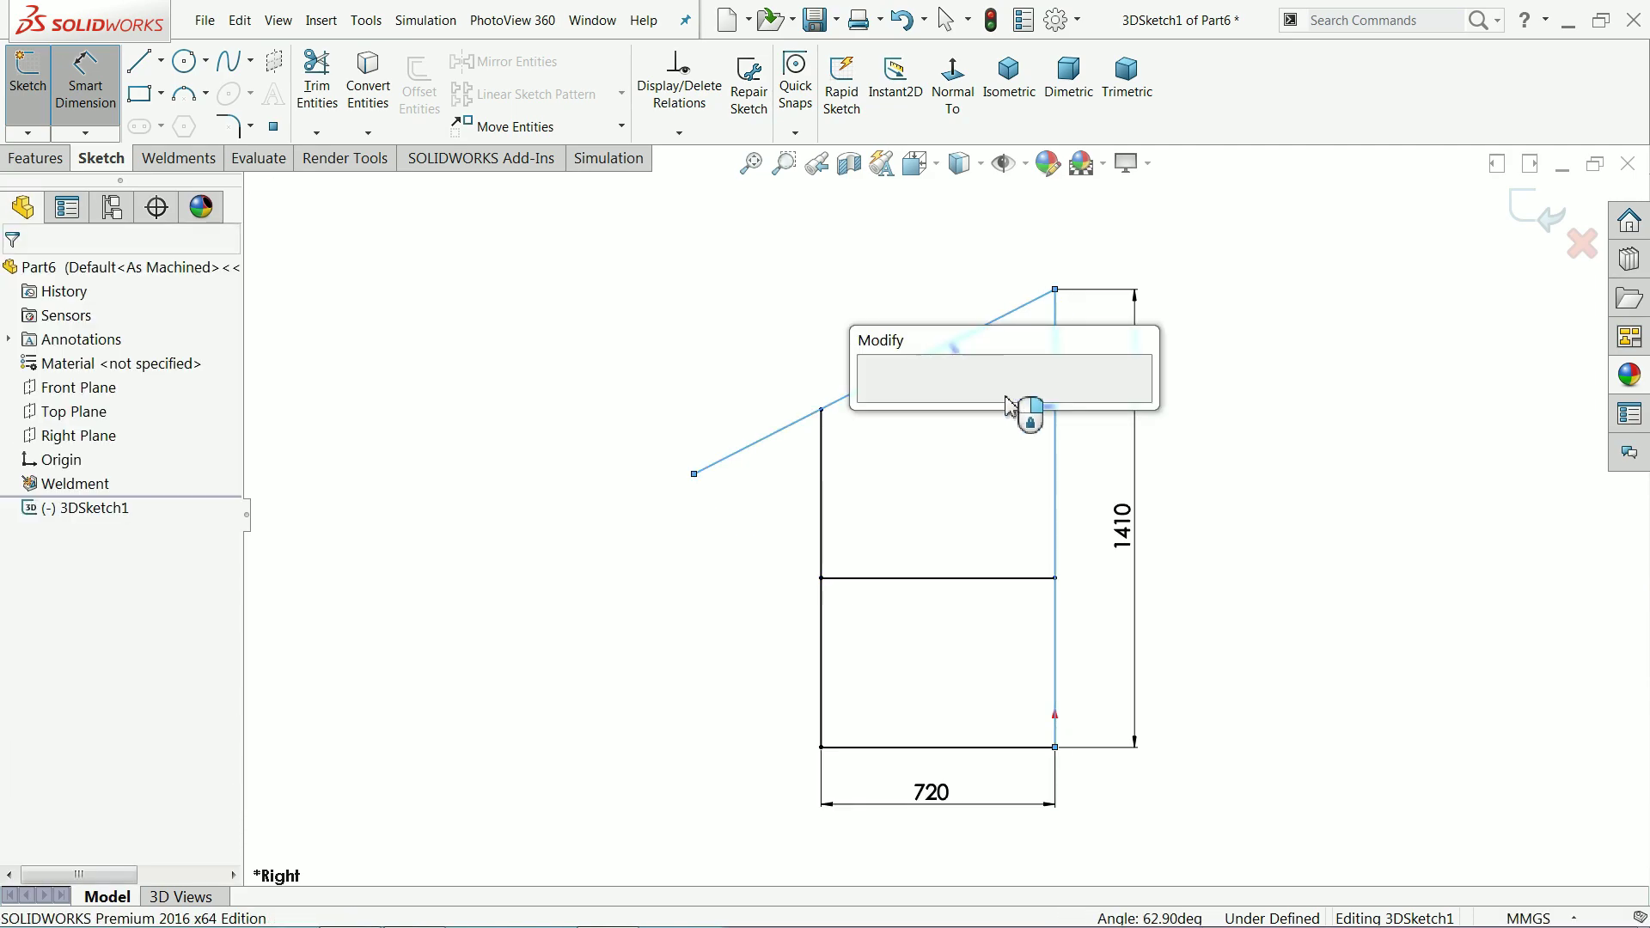
{"action": "left_click", "coordinate": [874, 394]}
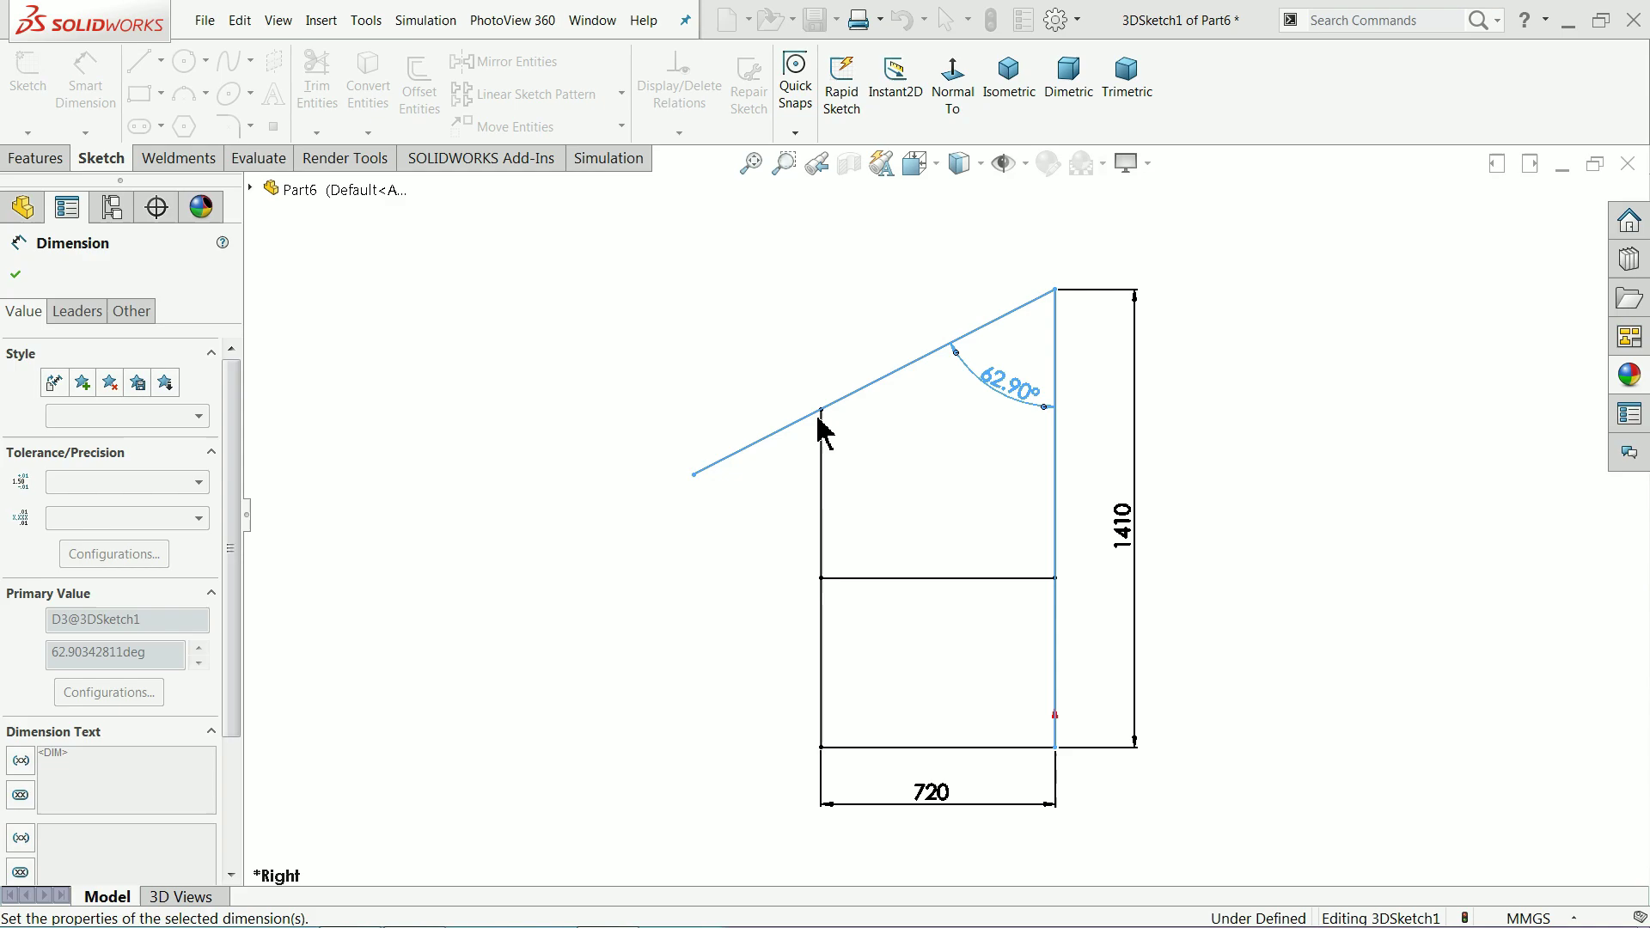
{"action": "left_click", "coordinate": [611, 460]}
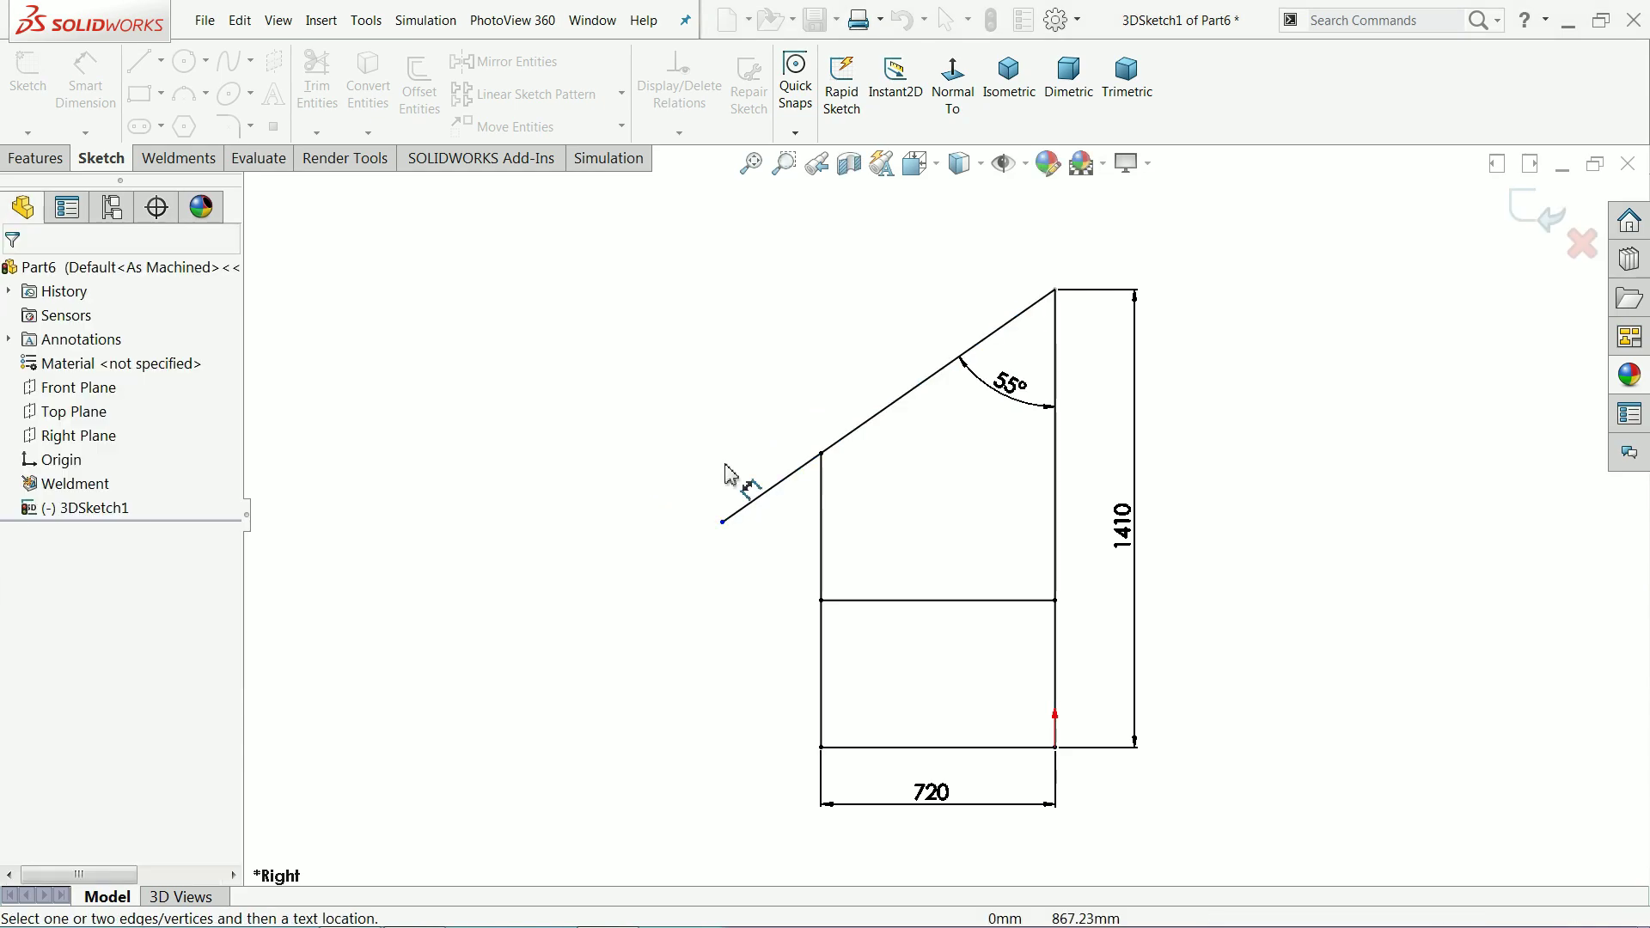
Step: Dimension the inclined line's extension to 580
{"action": "left_click", "coordinate": [821, 454]}
{"action": "left_click", "coordinate": [723, 522]}
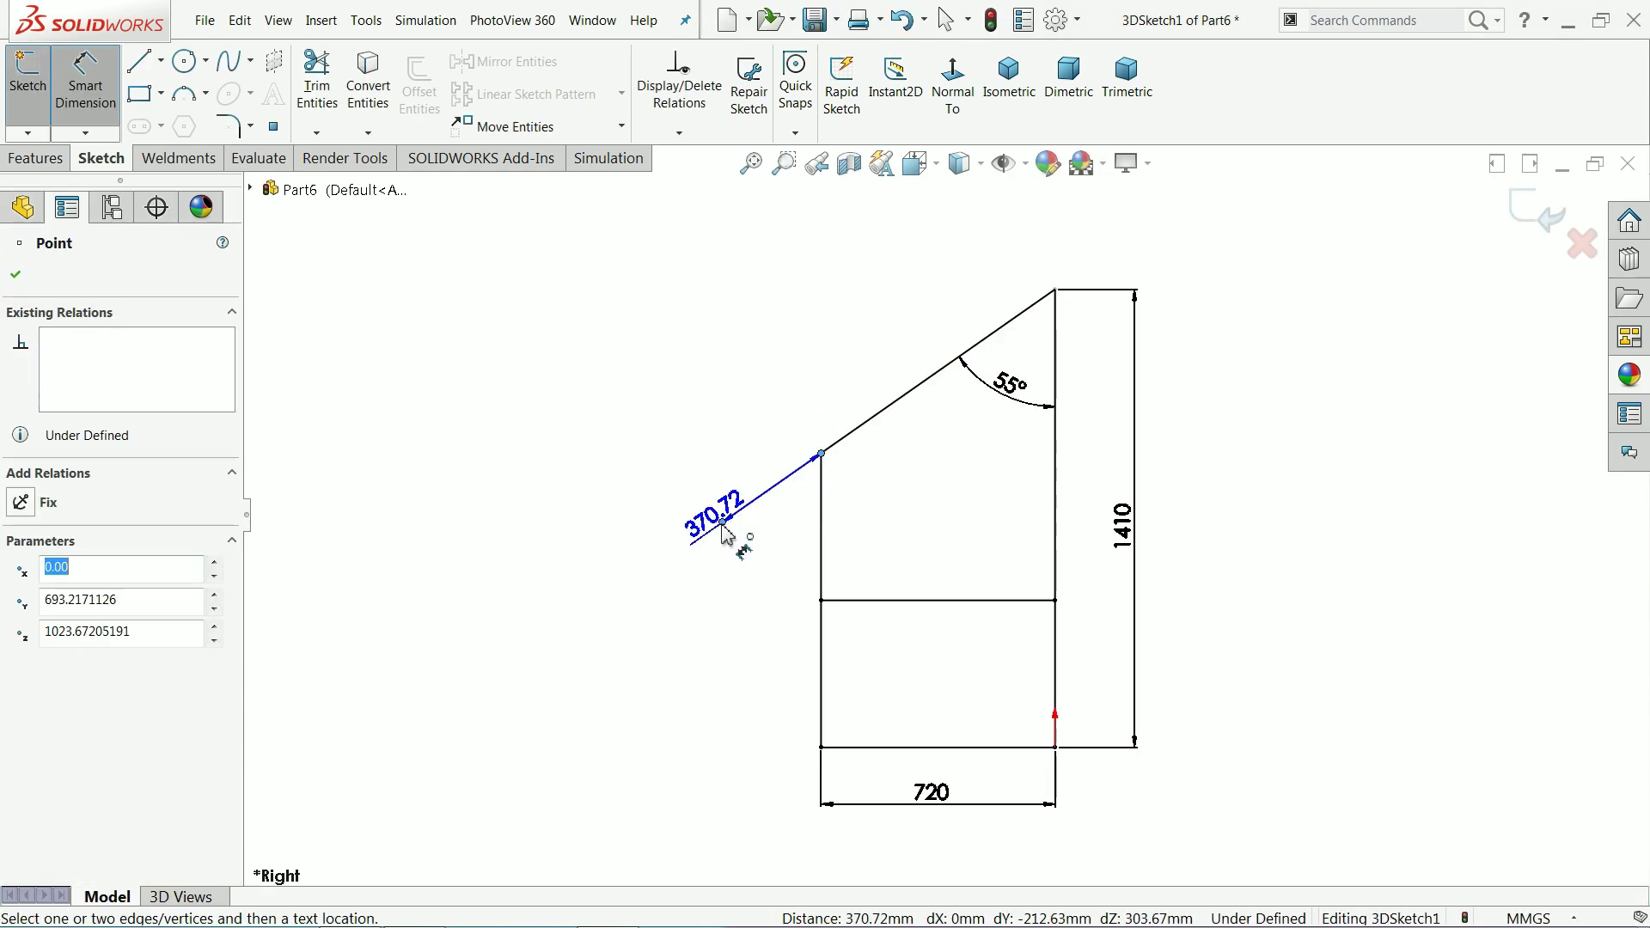
{"action": "left_click", "coordinate": [747, 481]}
{"action": "type", "text": "580"}
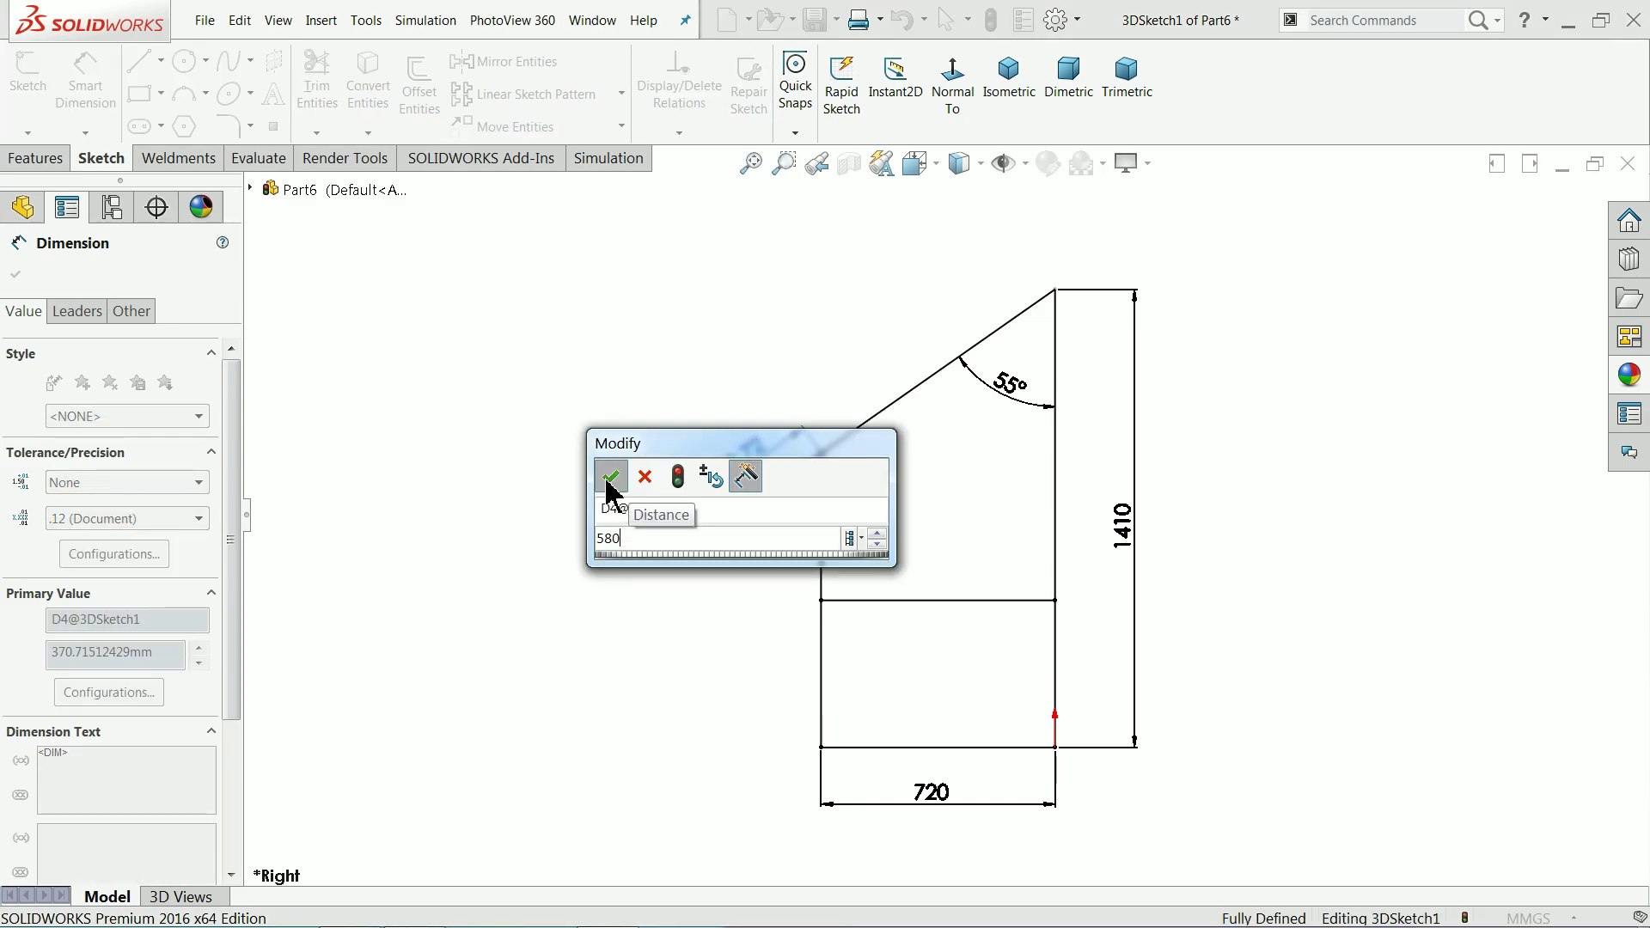
{"action": "left_click", "coordinate": [610, 478]}
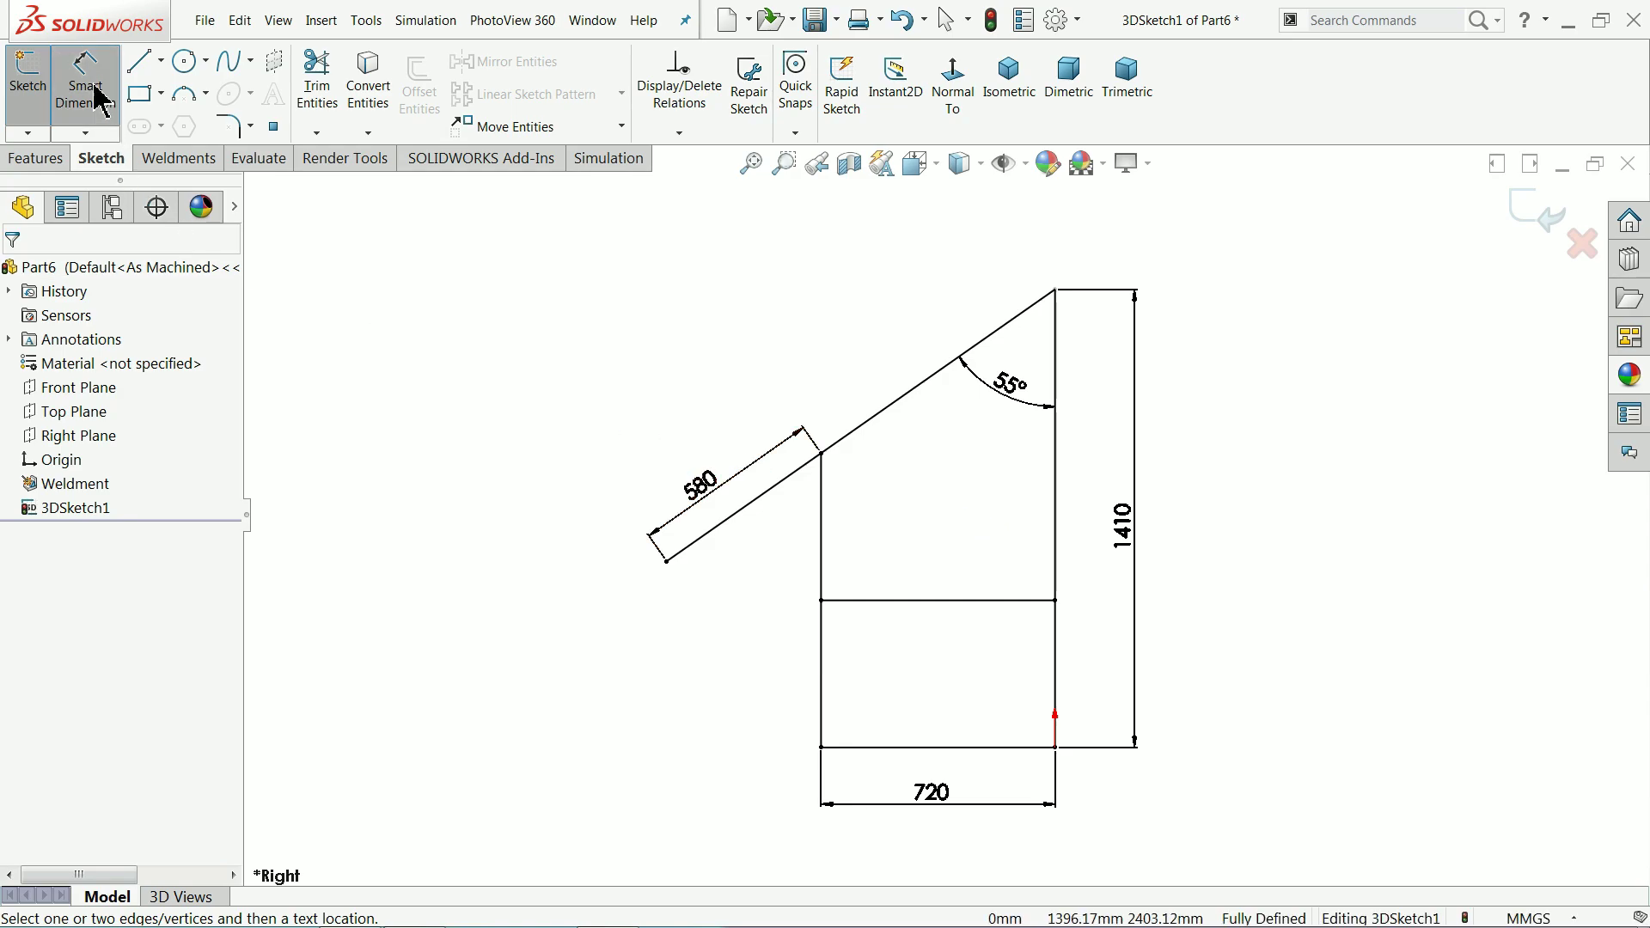
Step: Draw a 700 depth line from the origin and a 1410 upright in the XY plane
{"action": "left_click", "coordinate": [86, 86]}
{"action": "mouse_move", "coordinate": [461, 342]}
{"action": "middle_mouse_down"}
{"action": "mouse_move", "coordinate": [541, 369]}
{"action": "mouse_move", "coordinate": [562, 430]}
{"action": "middle_mouse_up"}
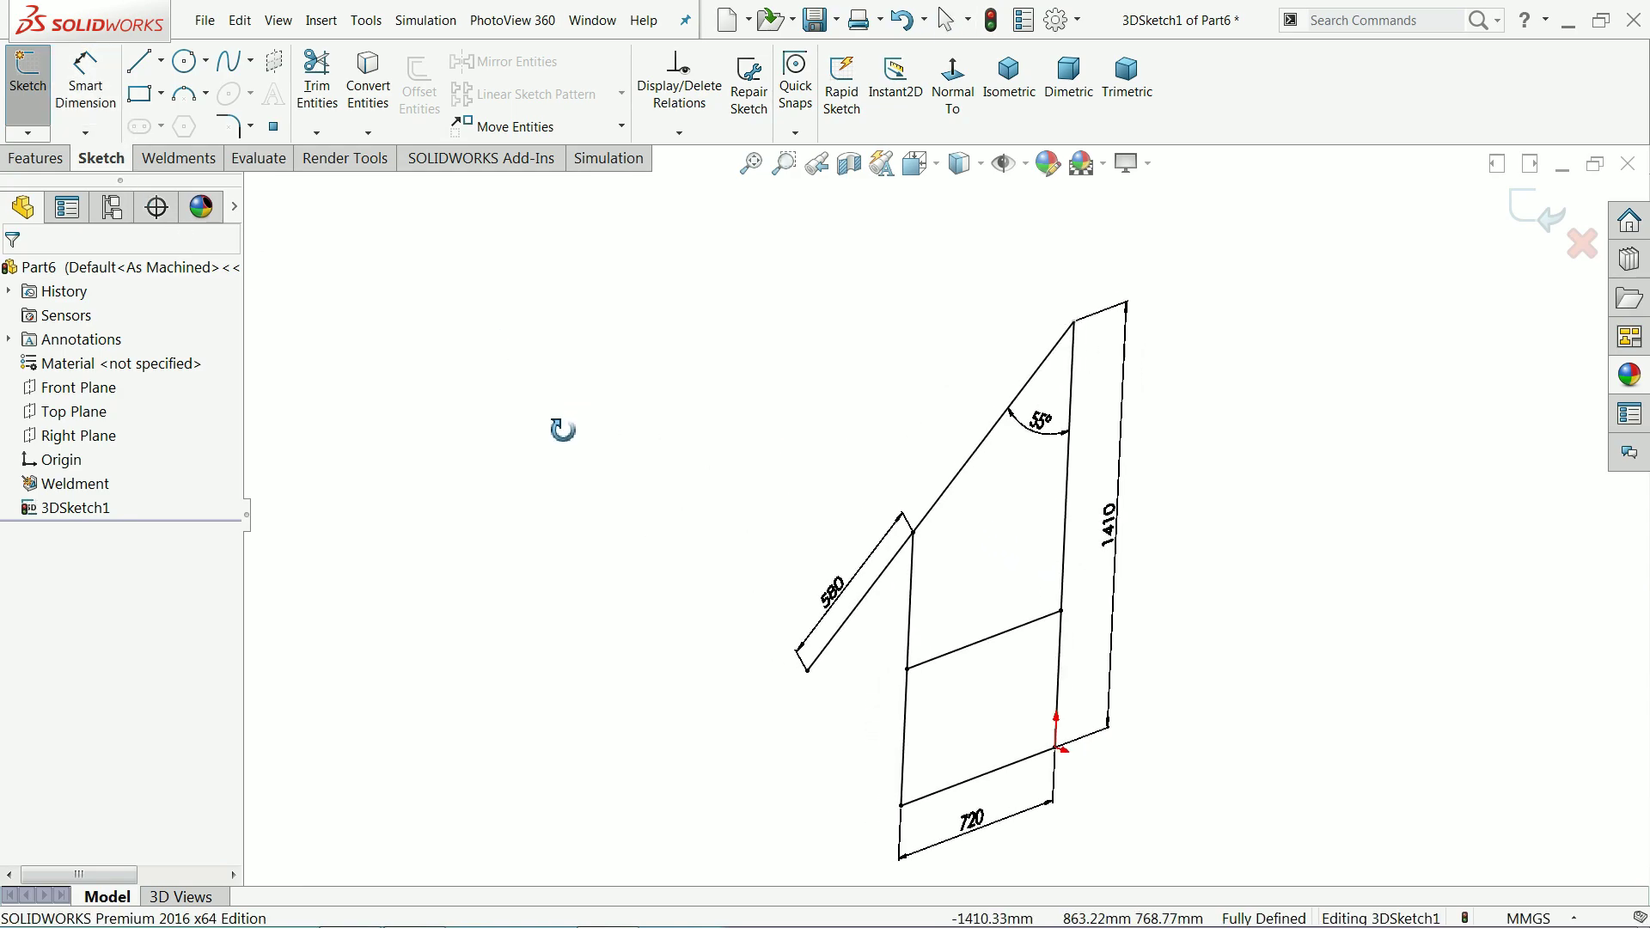
{"action": "left_click", "coordinate": [141, 64]}
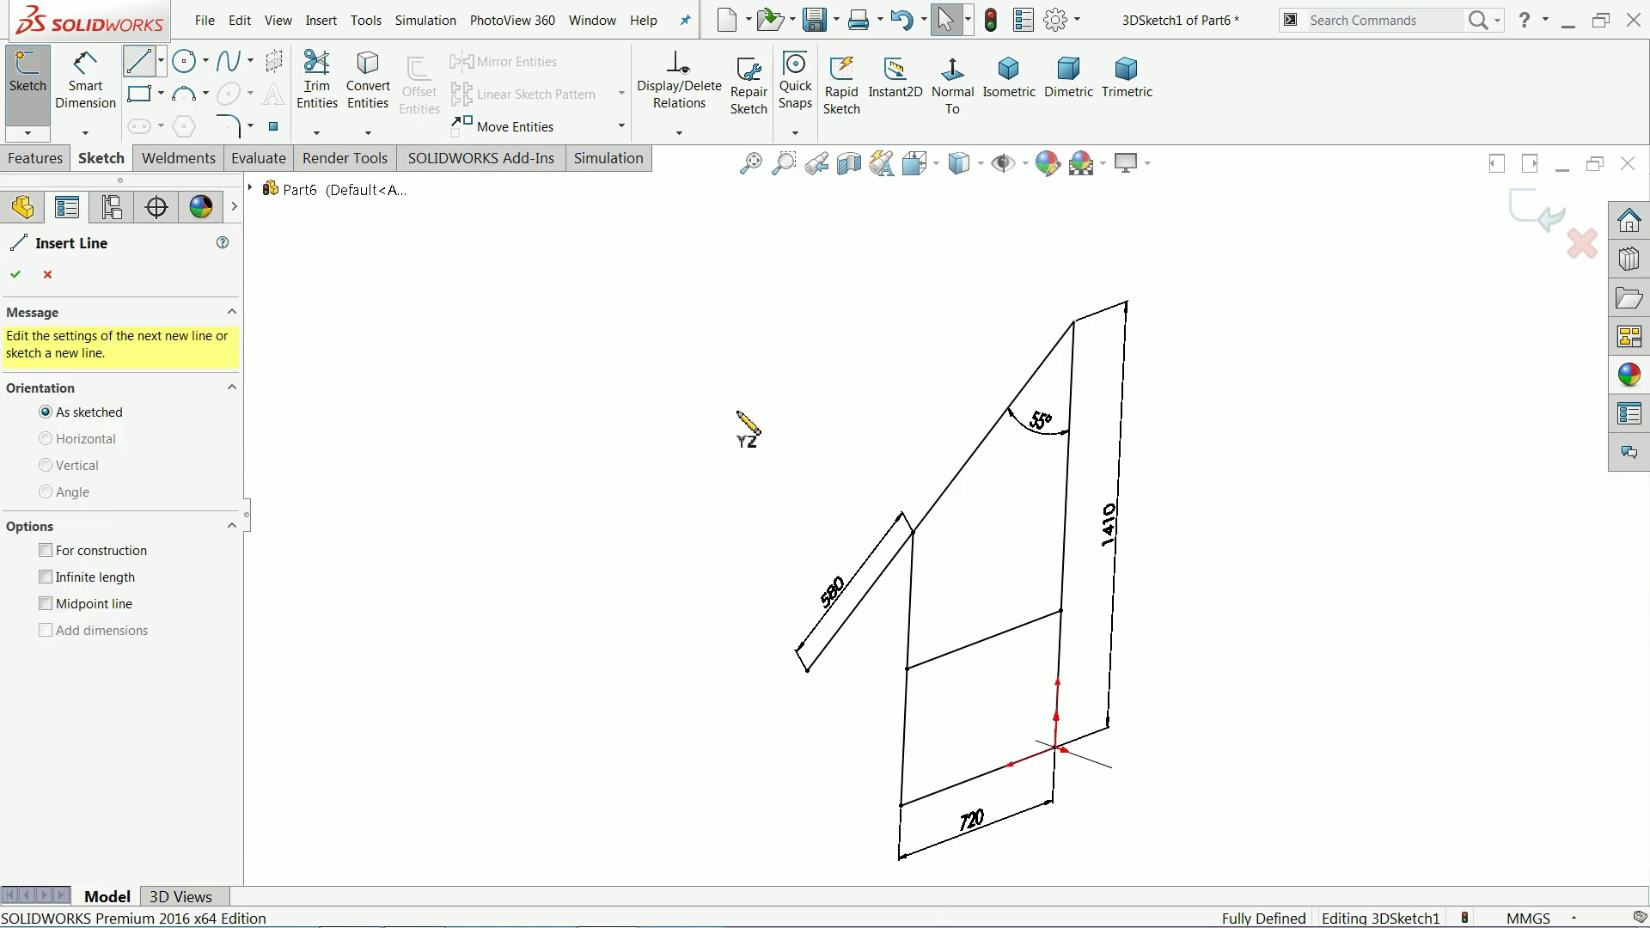
{"action": "scroll", "coordinate": [946, 602], "scroll_direction": "down", "scroll_amount": 3}
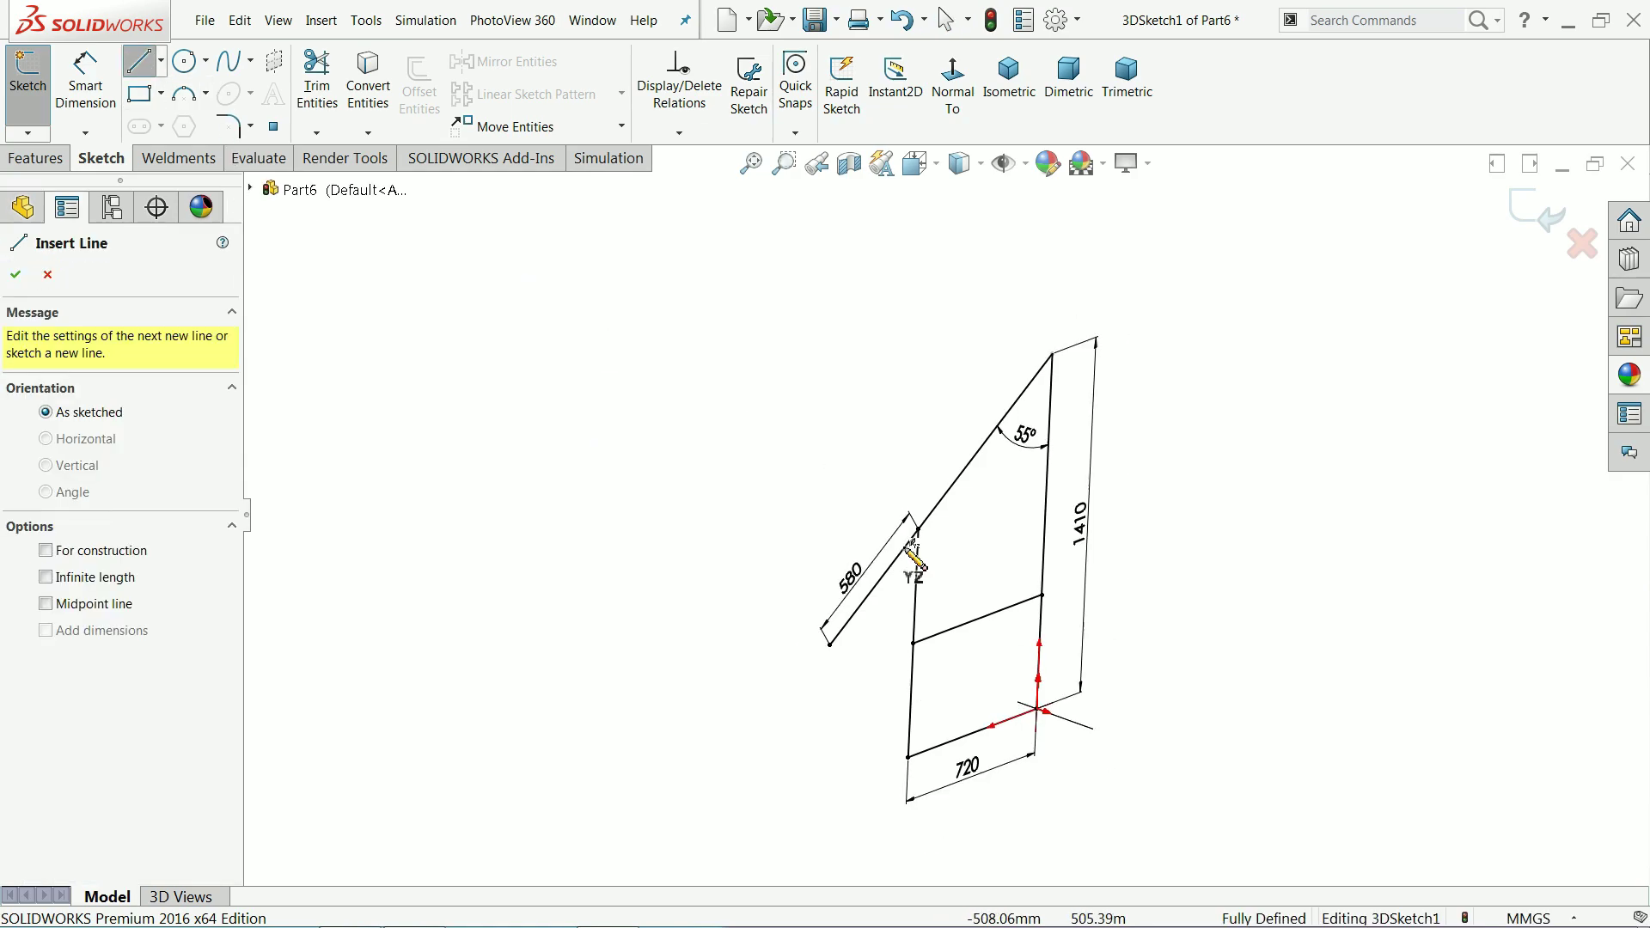
{"action": "left_click", "coordinate": [1042, 705]}
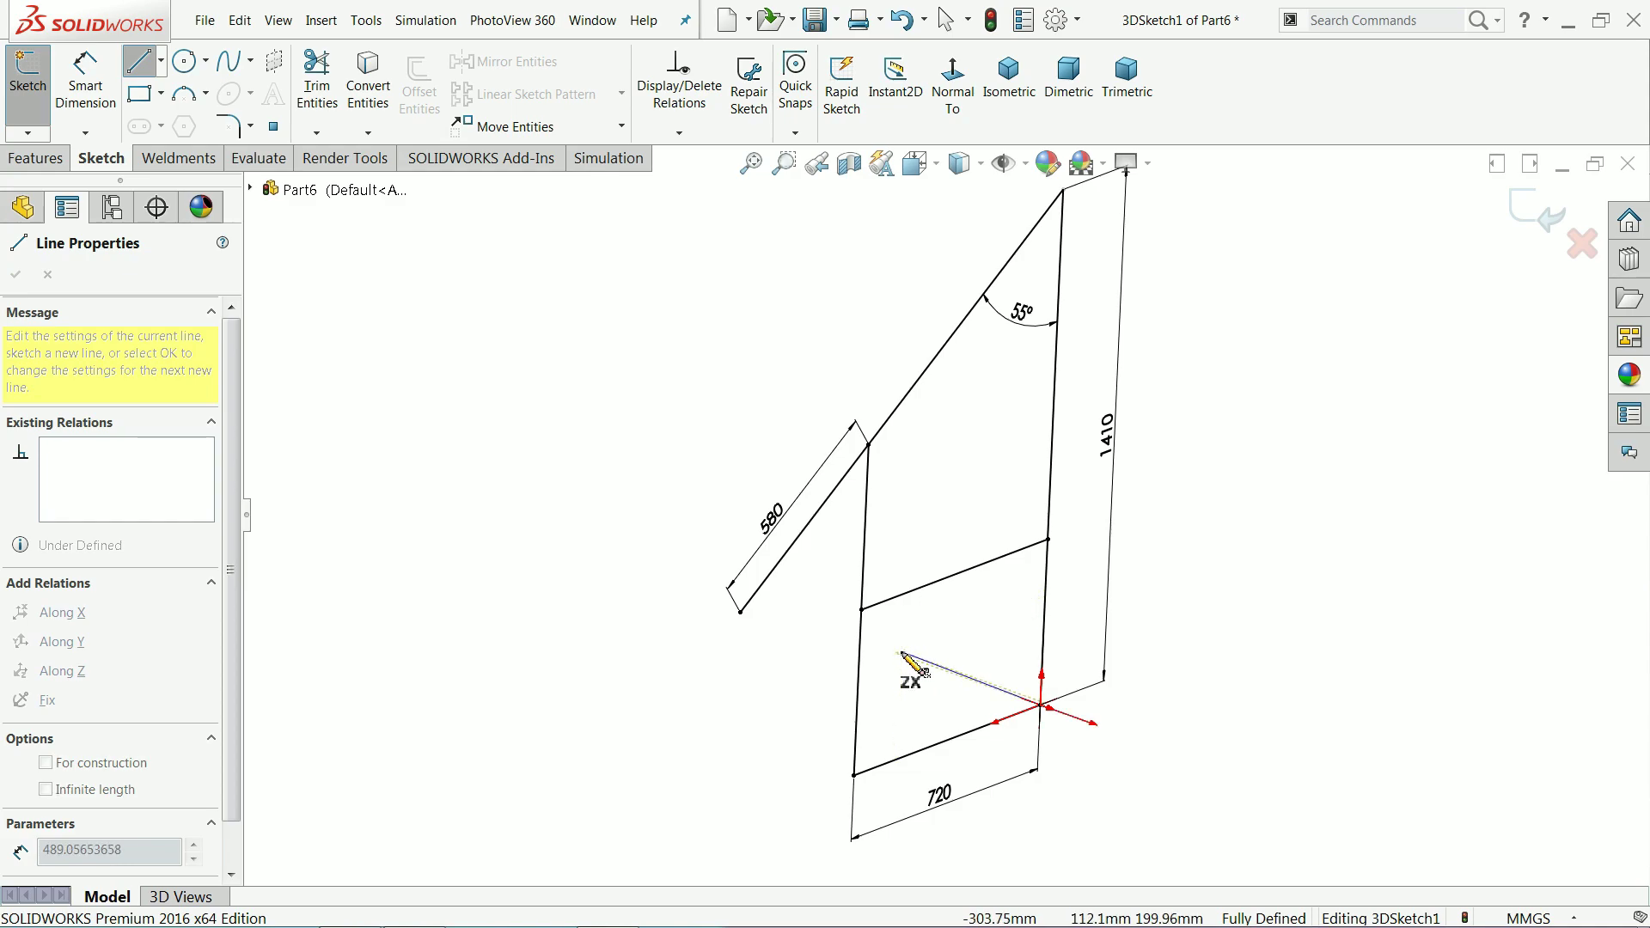
{"action": "scroll", "coordinate": [962, 679], "scroll_direction": "down", "scroll_amount": 3}
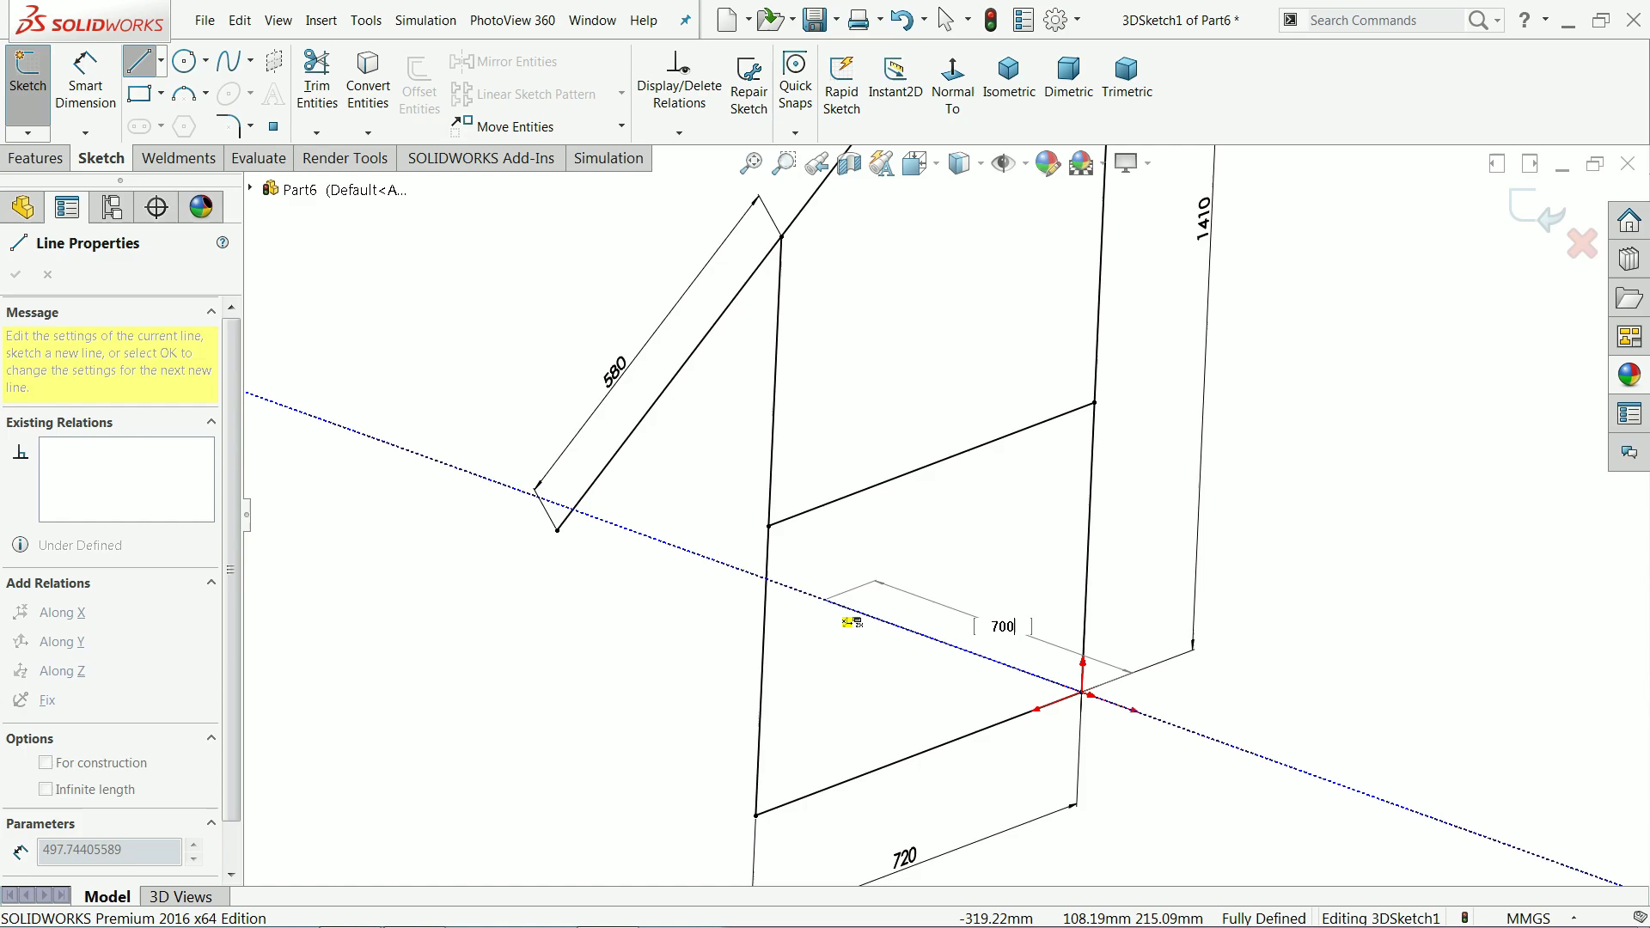
{"action": "key", "text": "Return"}
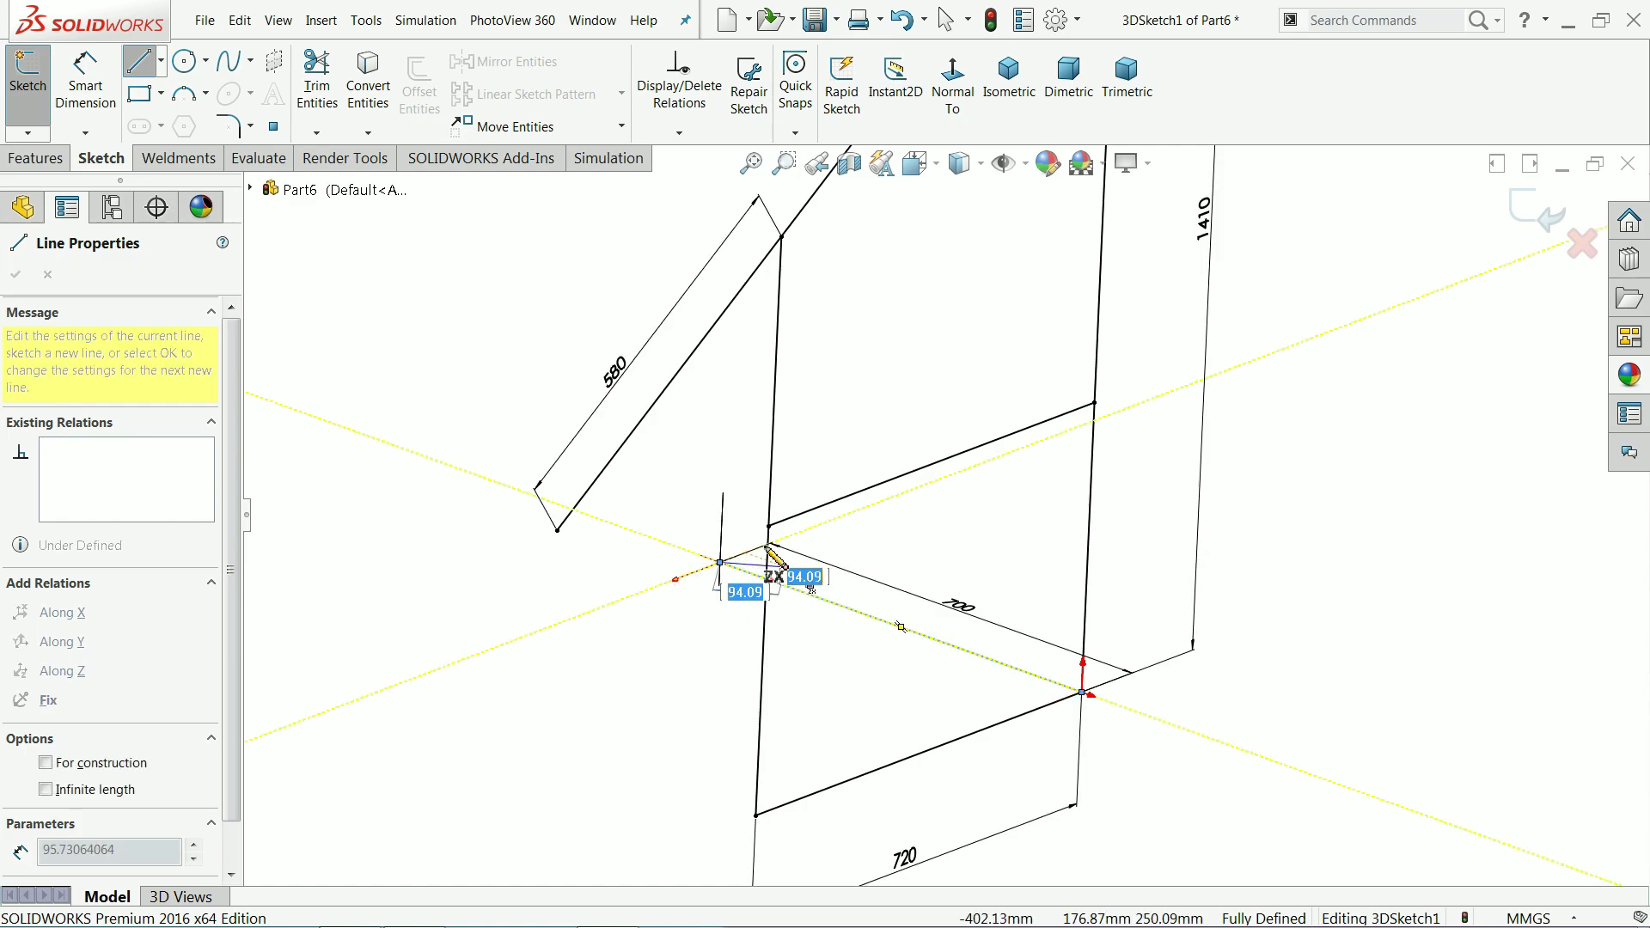
{"action": "scroll", "coordinate": [748, 533], "scroll_direction": "up", "scroll_amount": 5}
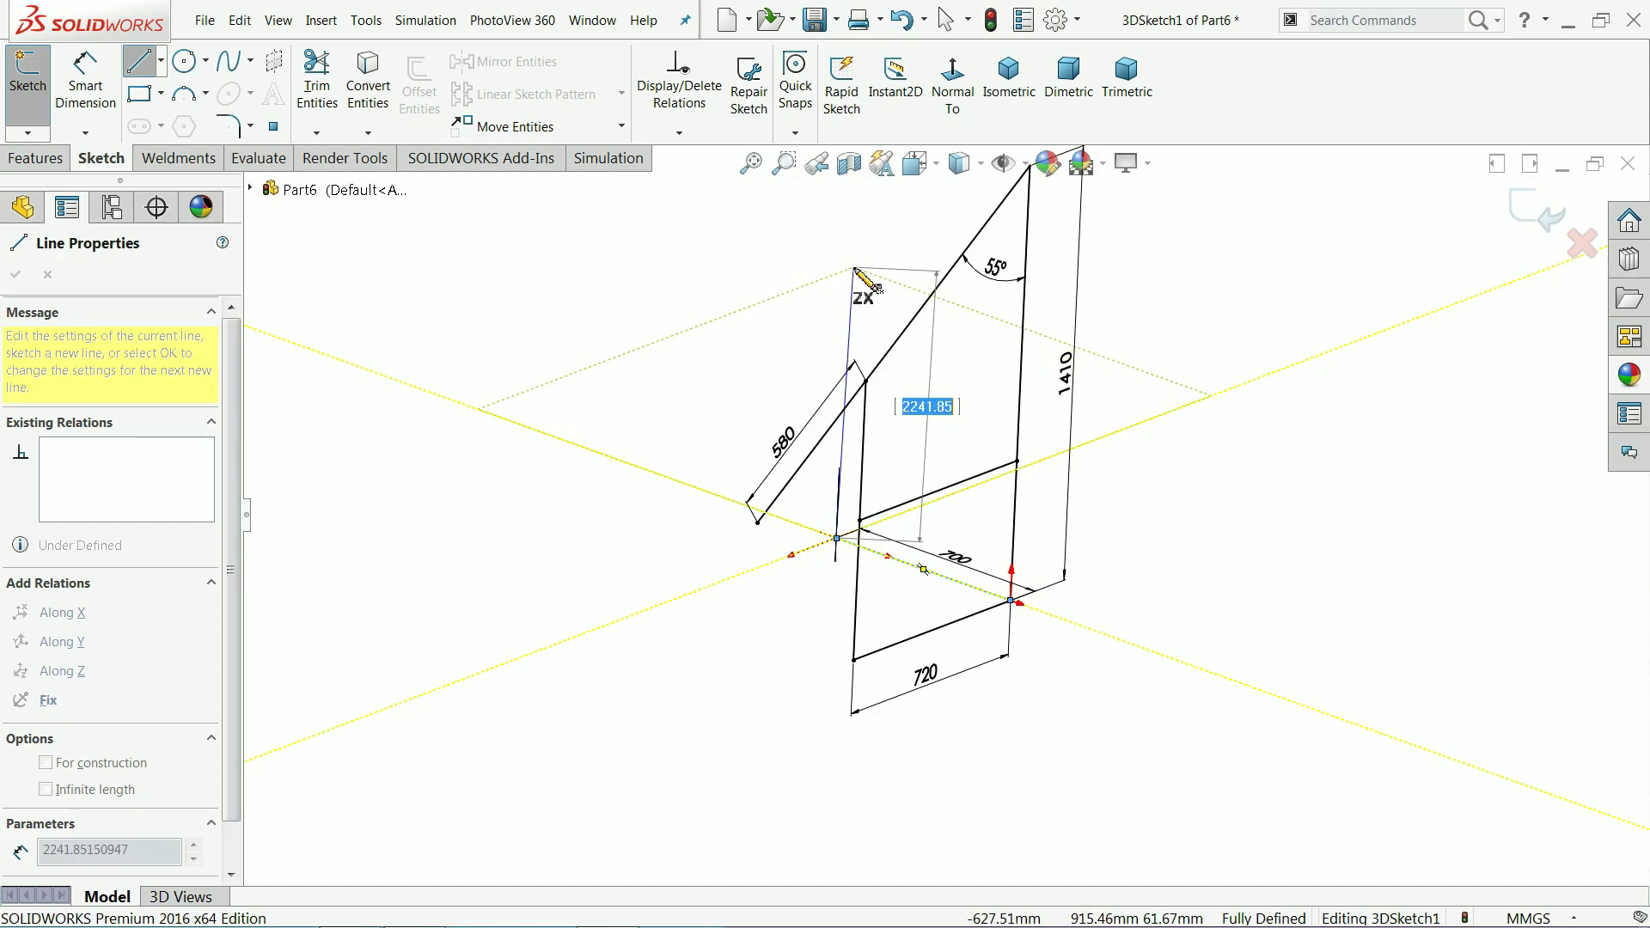
{"action": "key", "text": "Tab"}
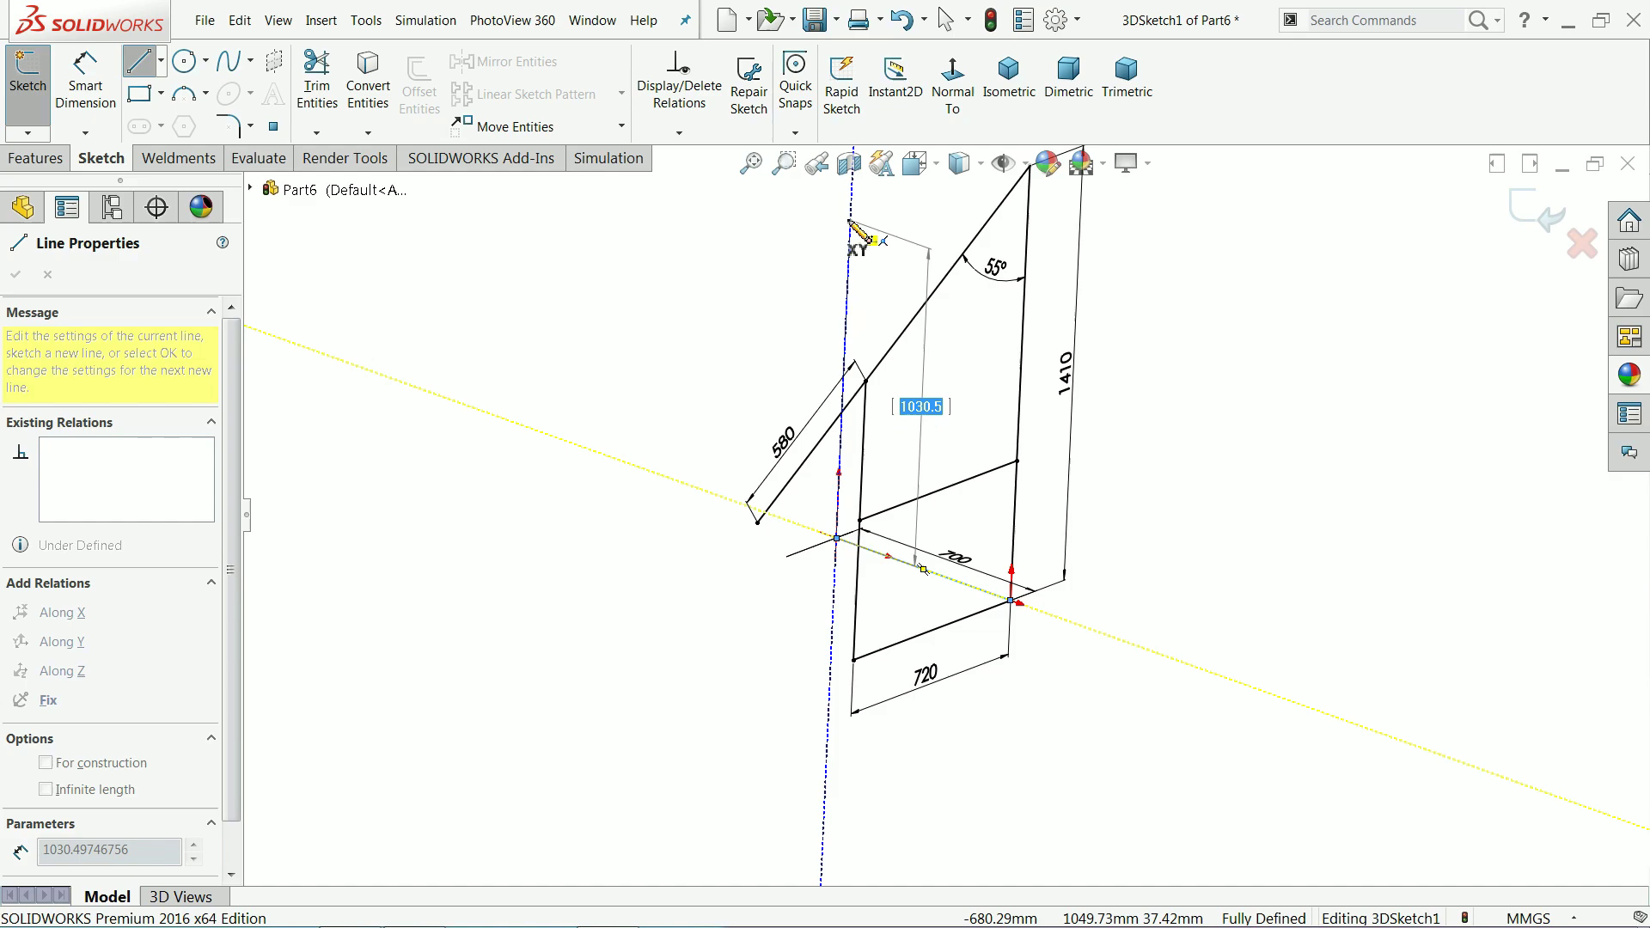
{"action": "key", "text": "Return"}
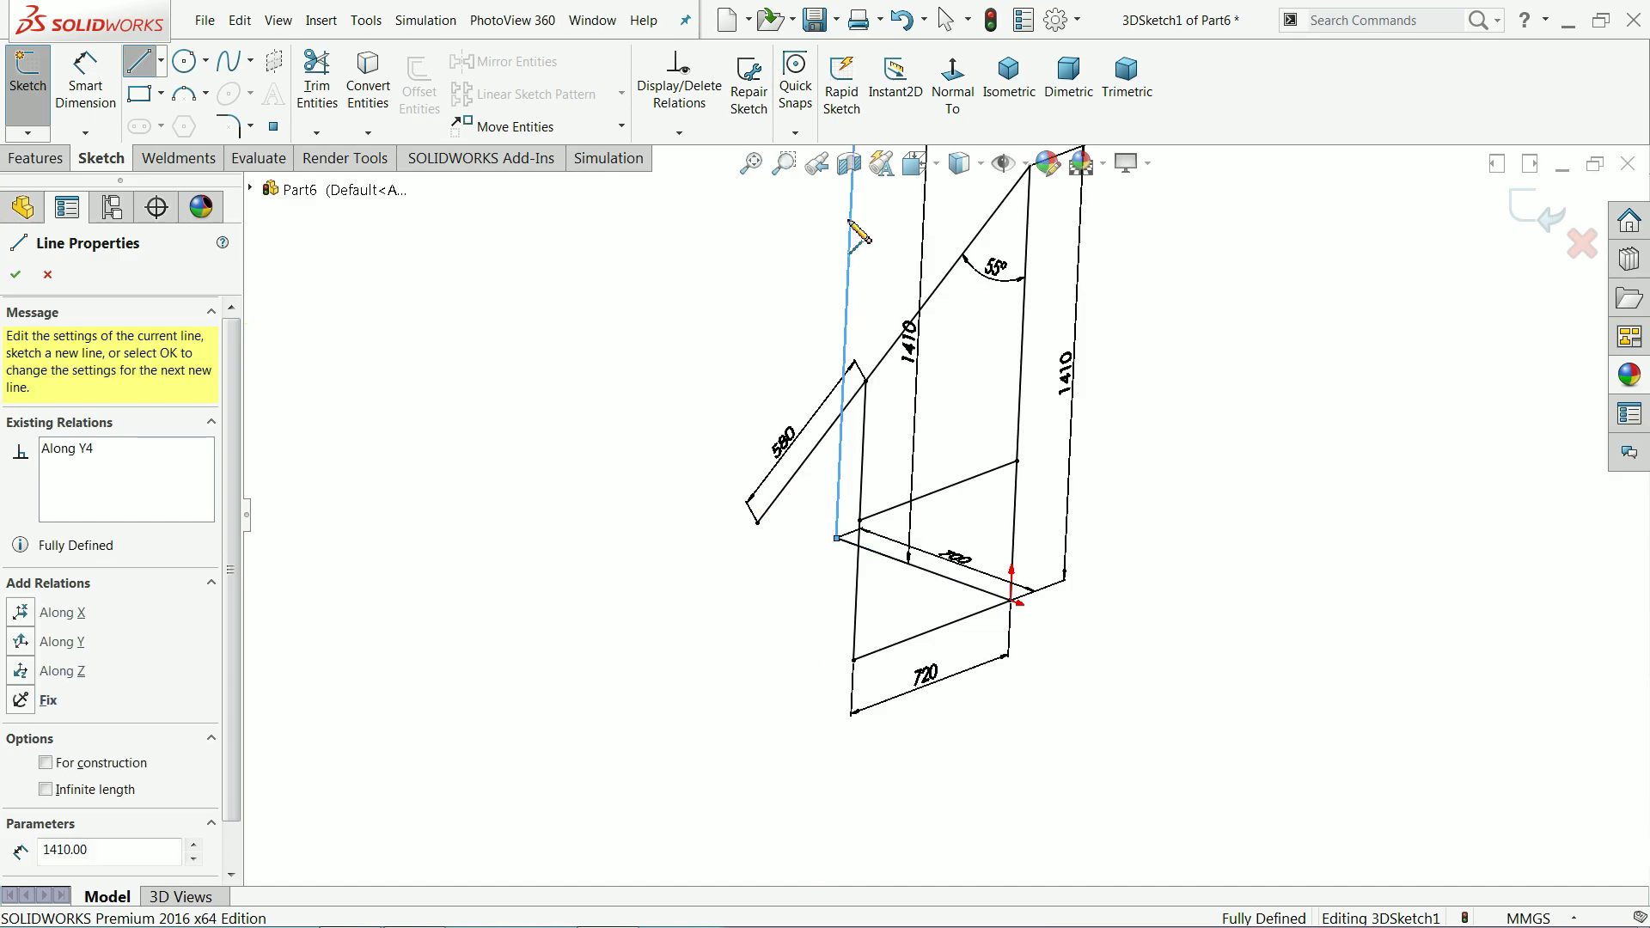
Step: Add a 700 top connector and delete the conflicting Along relation to keep the sketch fully defined
{"action": "scroll", "coordinate": [894, 284], "scroll_direction": "up", "scroll_amount": 3}
{"action": "scroll", "coordinate": [954, 275], "scroll_direction": "down", "scroll_amount": 2}
{"action": "scroll", "coordinate": [951, 272], "scroll_direction": "down", "scroll_amount": 2}
{"action": "type", "text": "700"}
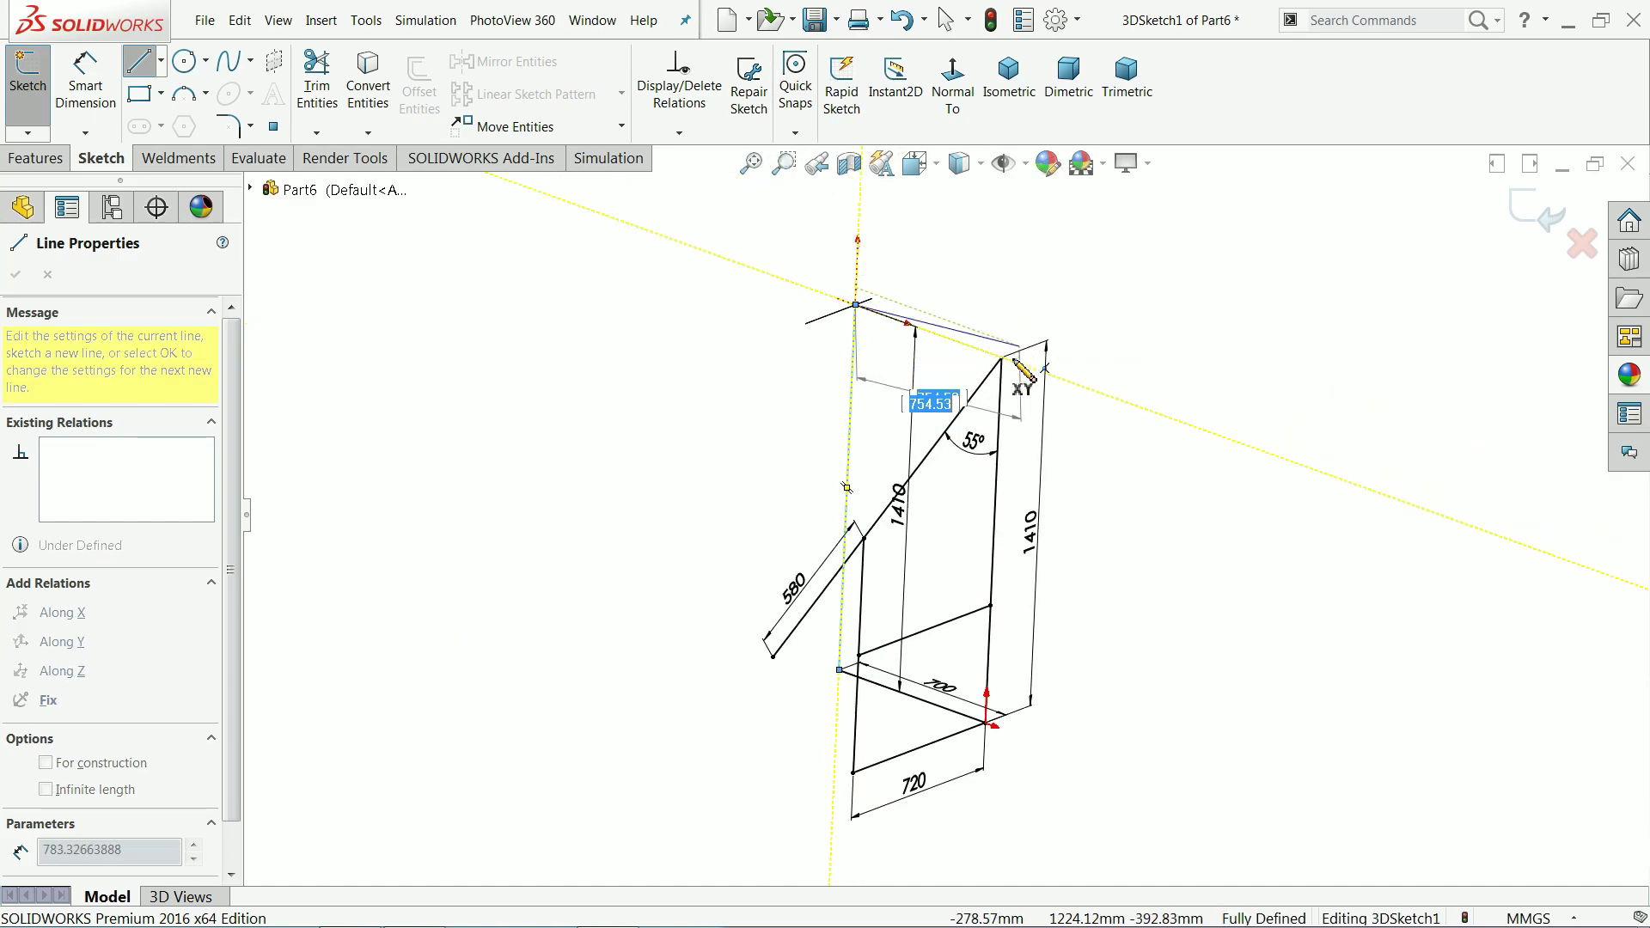
{"action": "key", "text": "Return"}
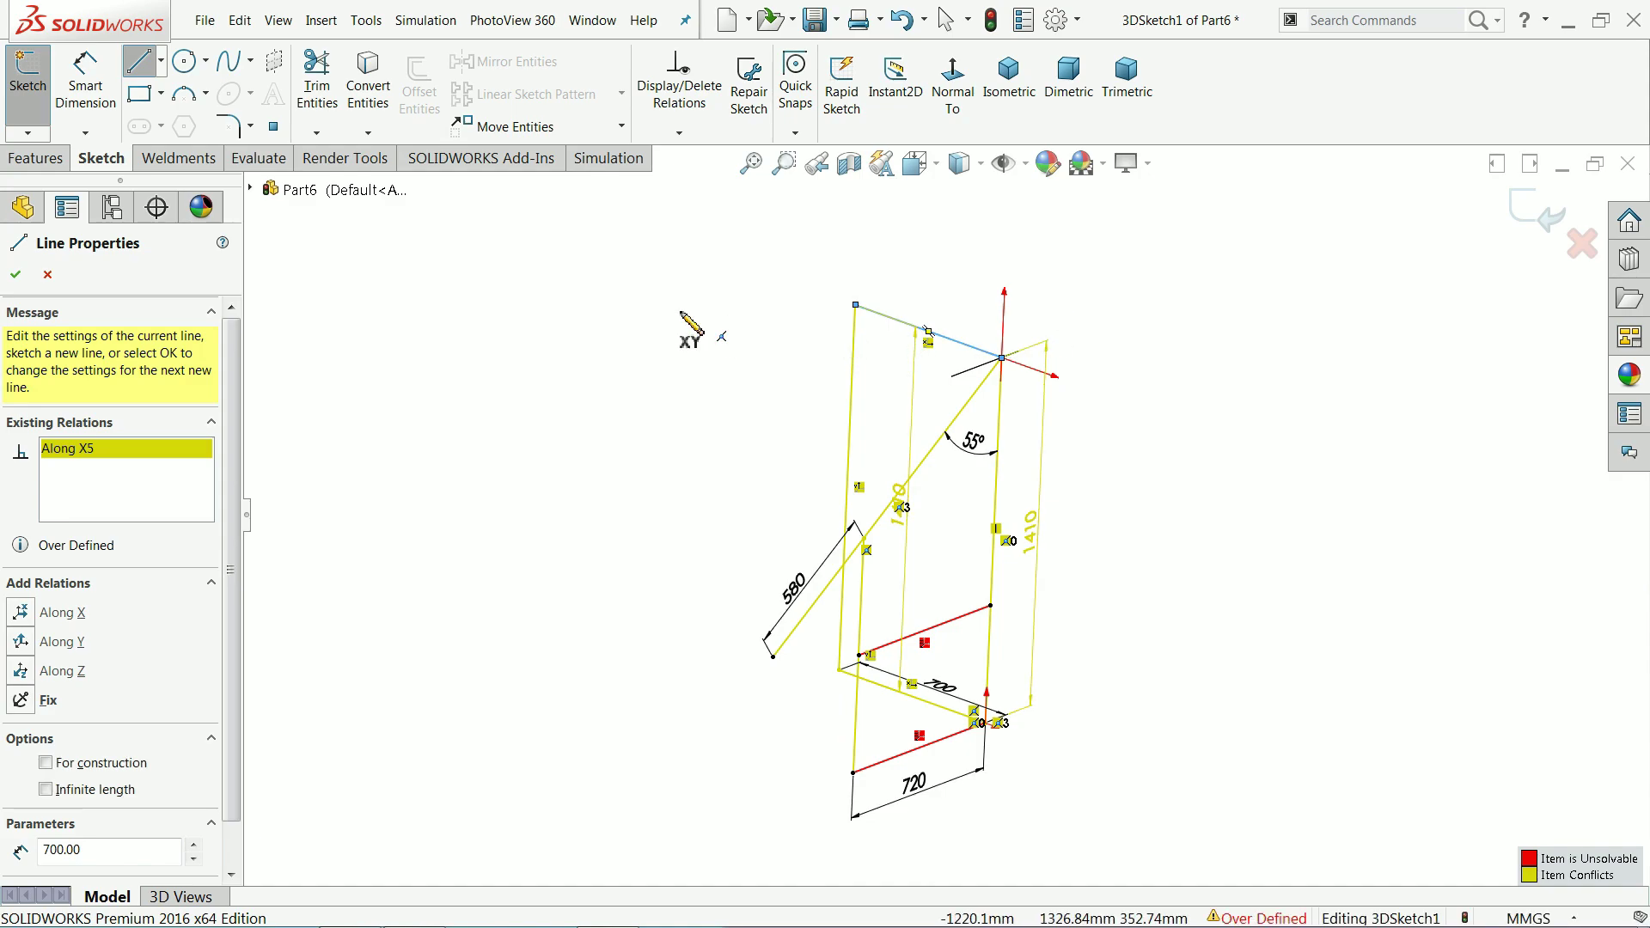
{"action": "right_click", "coordinate": [685, 314]}
{"action": "left_click", "coordinate": [740, 328]}
{"action": "scroll", "coordinate": [937, 370], "scroll_direction": "down", "scroll_amount": 3}
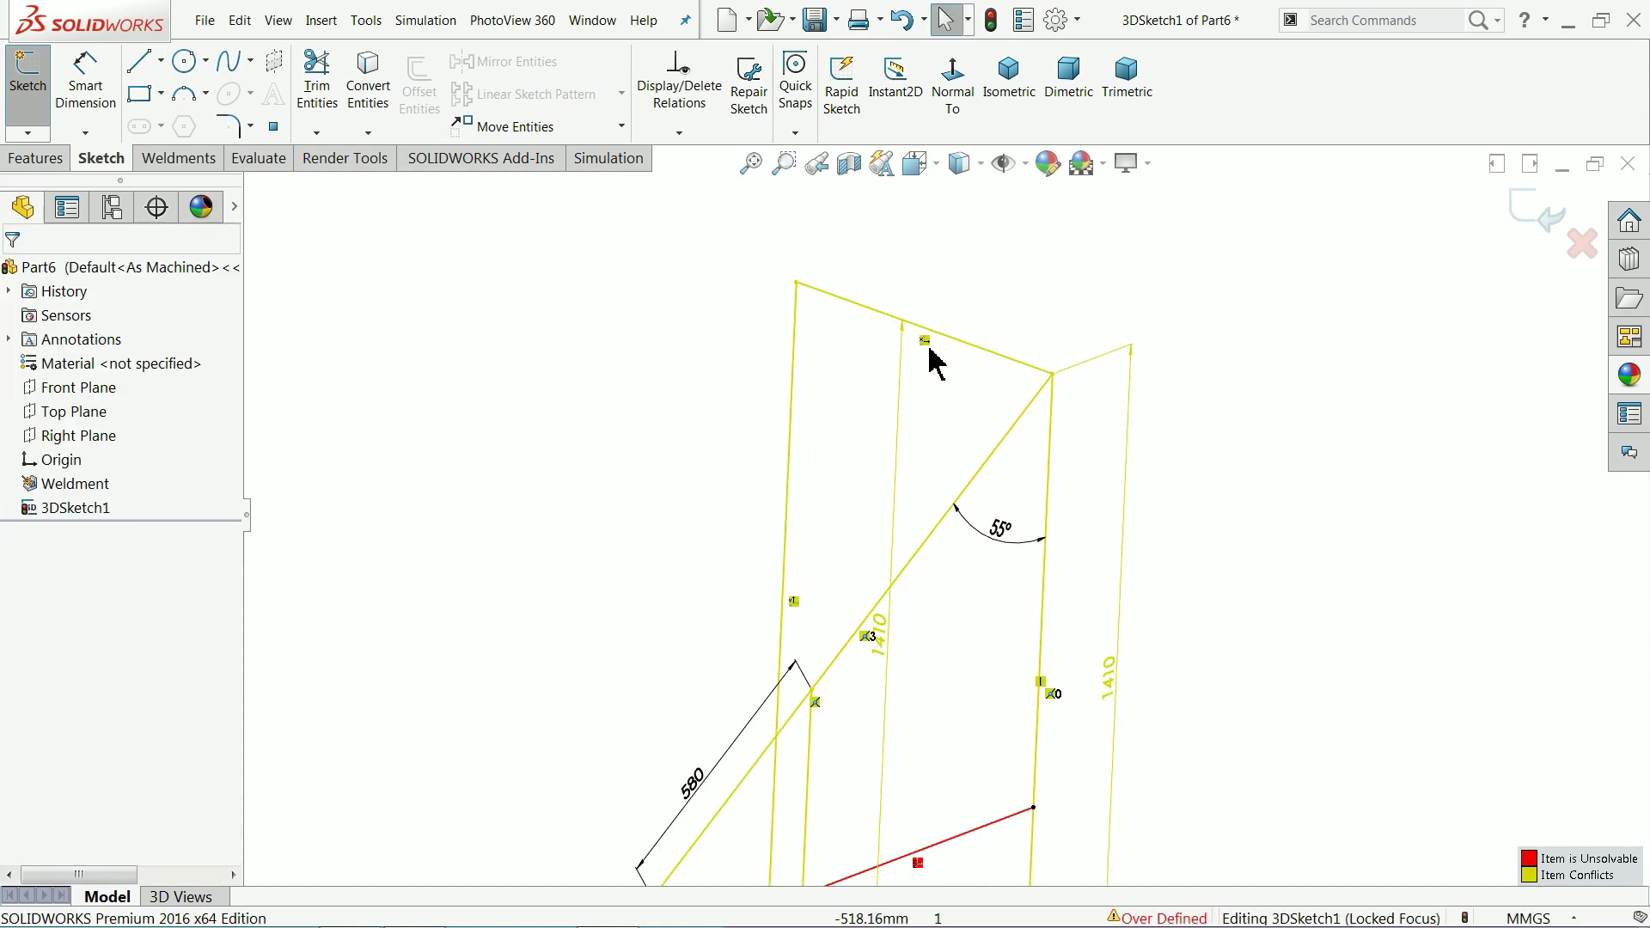
{"action": "key", "text": "Delete"}
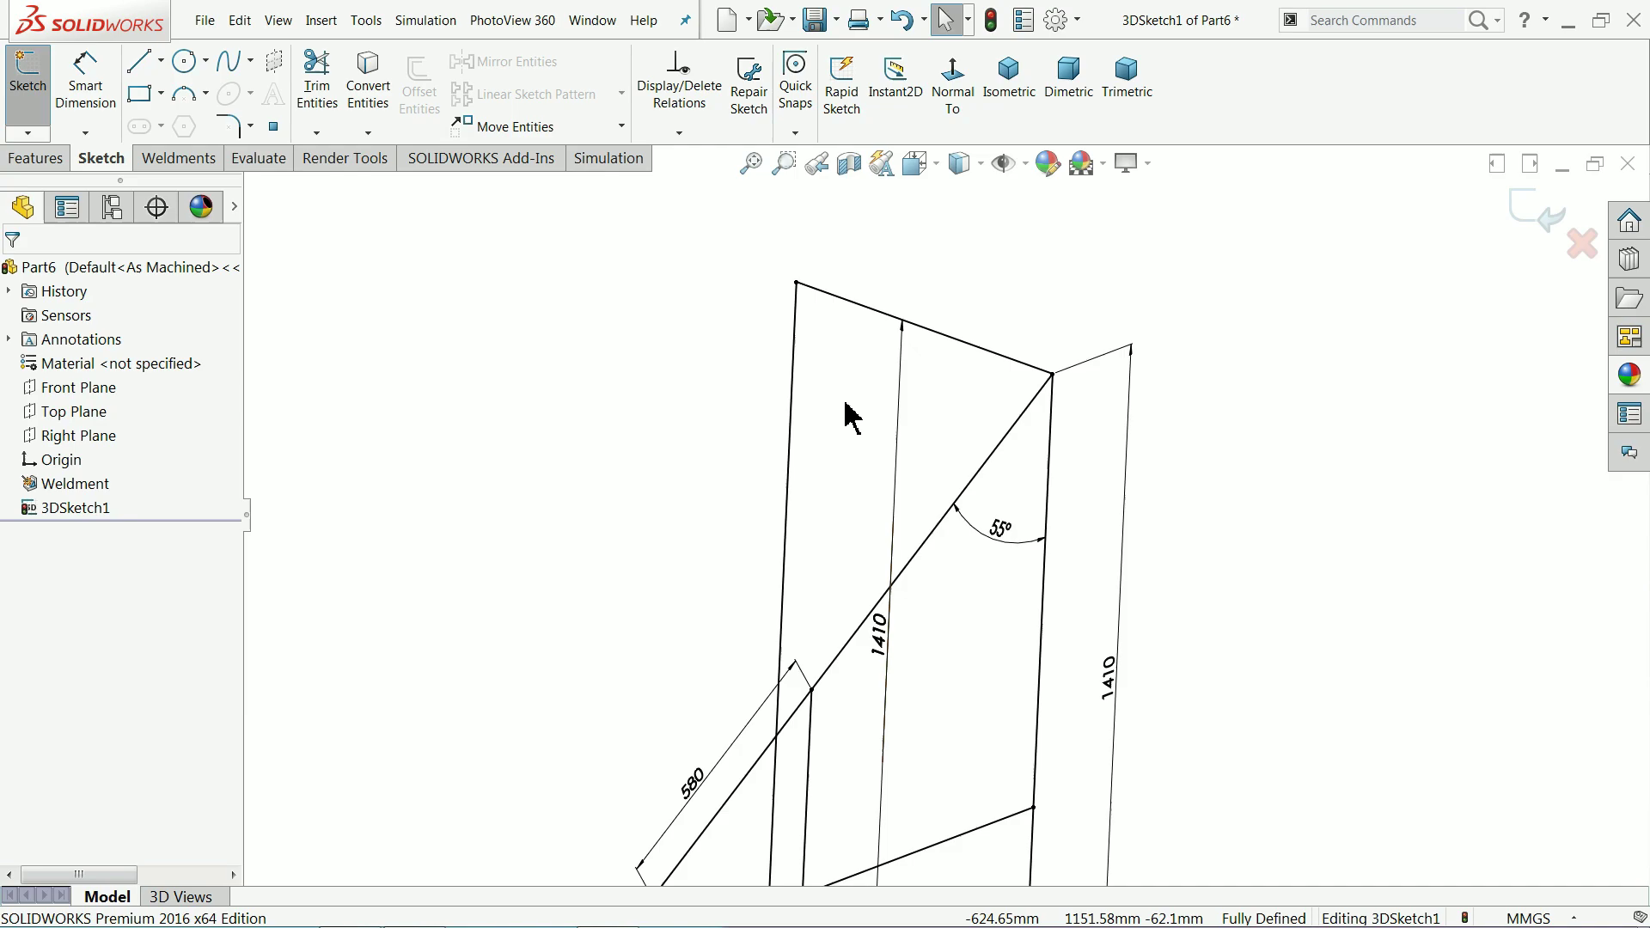
{"action": "scroll", "coordinate": [878, 508], "scroll_direction": "up", "scroll_amount": 4}
{"action": "scroll", "coordinate": [934, 696], "scroll_direction": "down", "scroll_amount": 2}
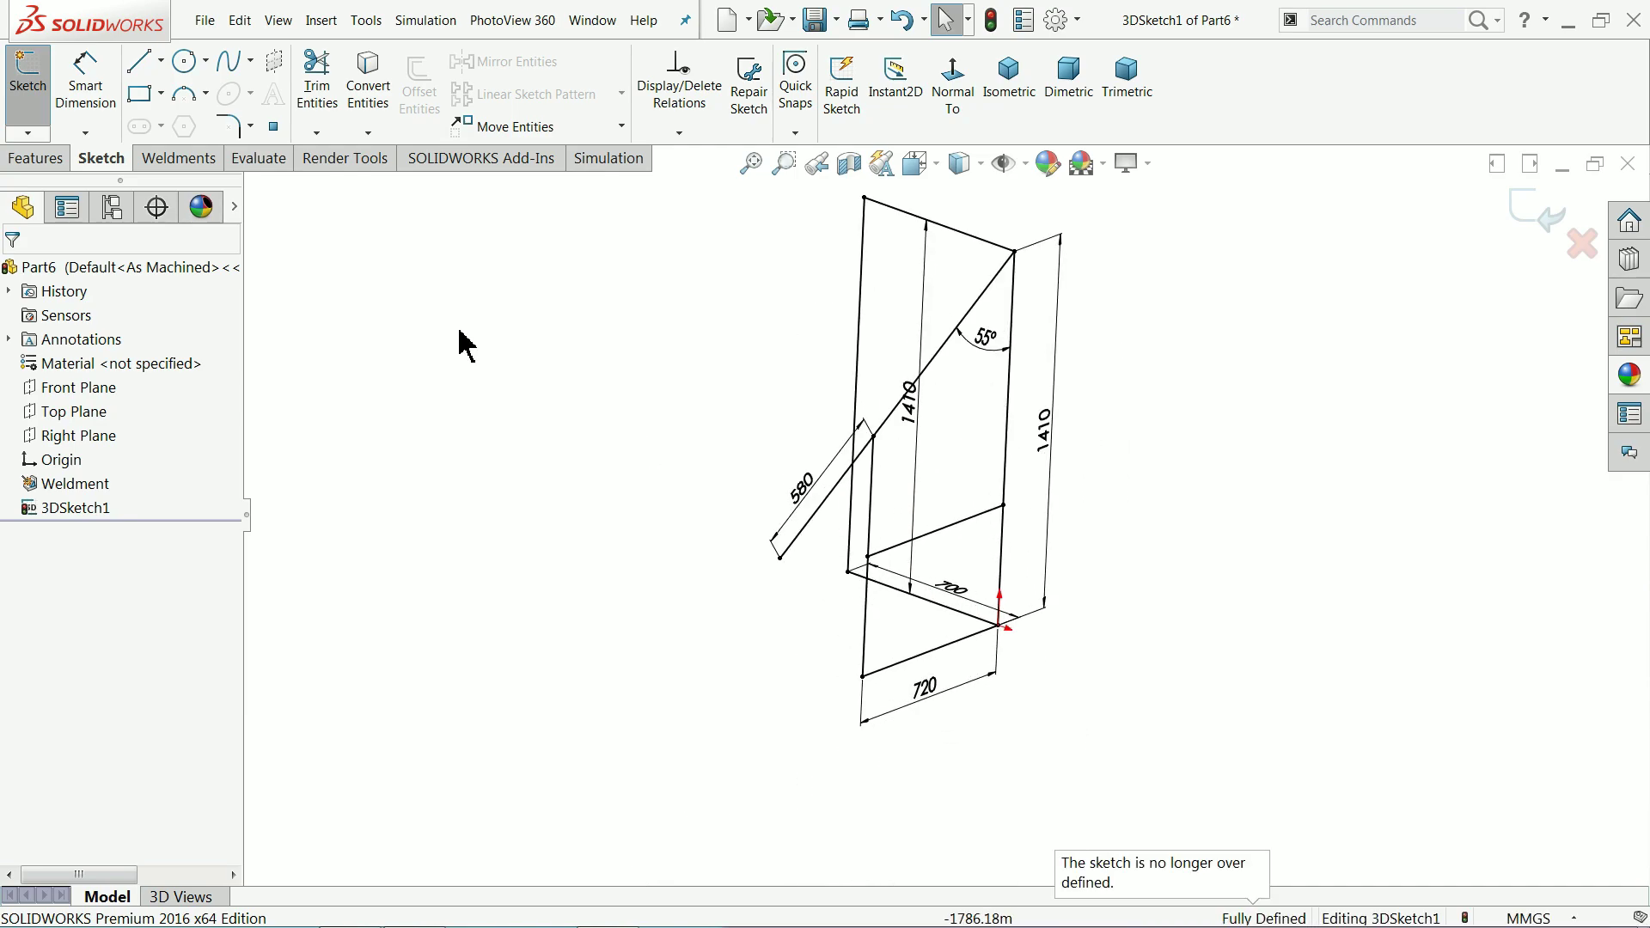
Step: Draw a 700 base edge to the 720 corner and a line back to the origin
{"action": "left_click", "coordinate": [140, 61]}
{"action": "scroll", "coordinate": [877, 567], "scroll_direction": "down", "scroll_amount": 3}
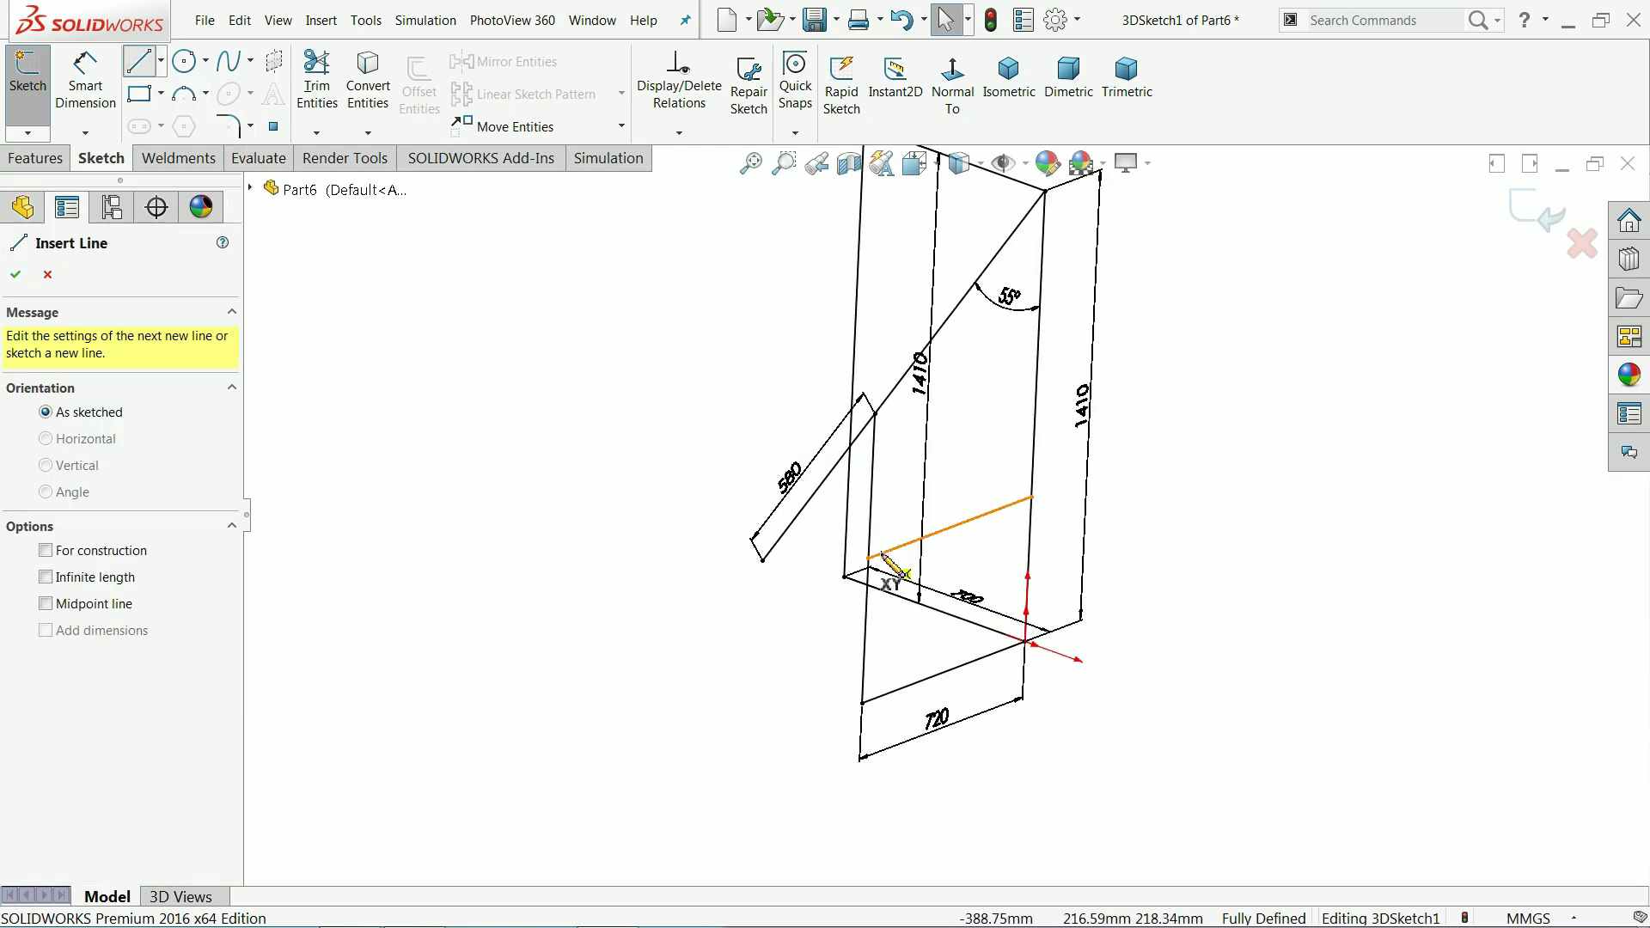
{"action": "left_click", "coordinate": [860, 766]}
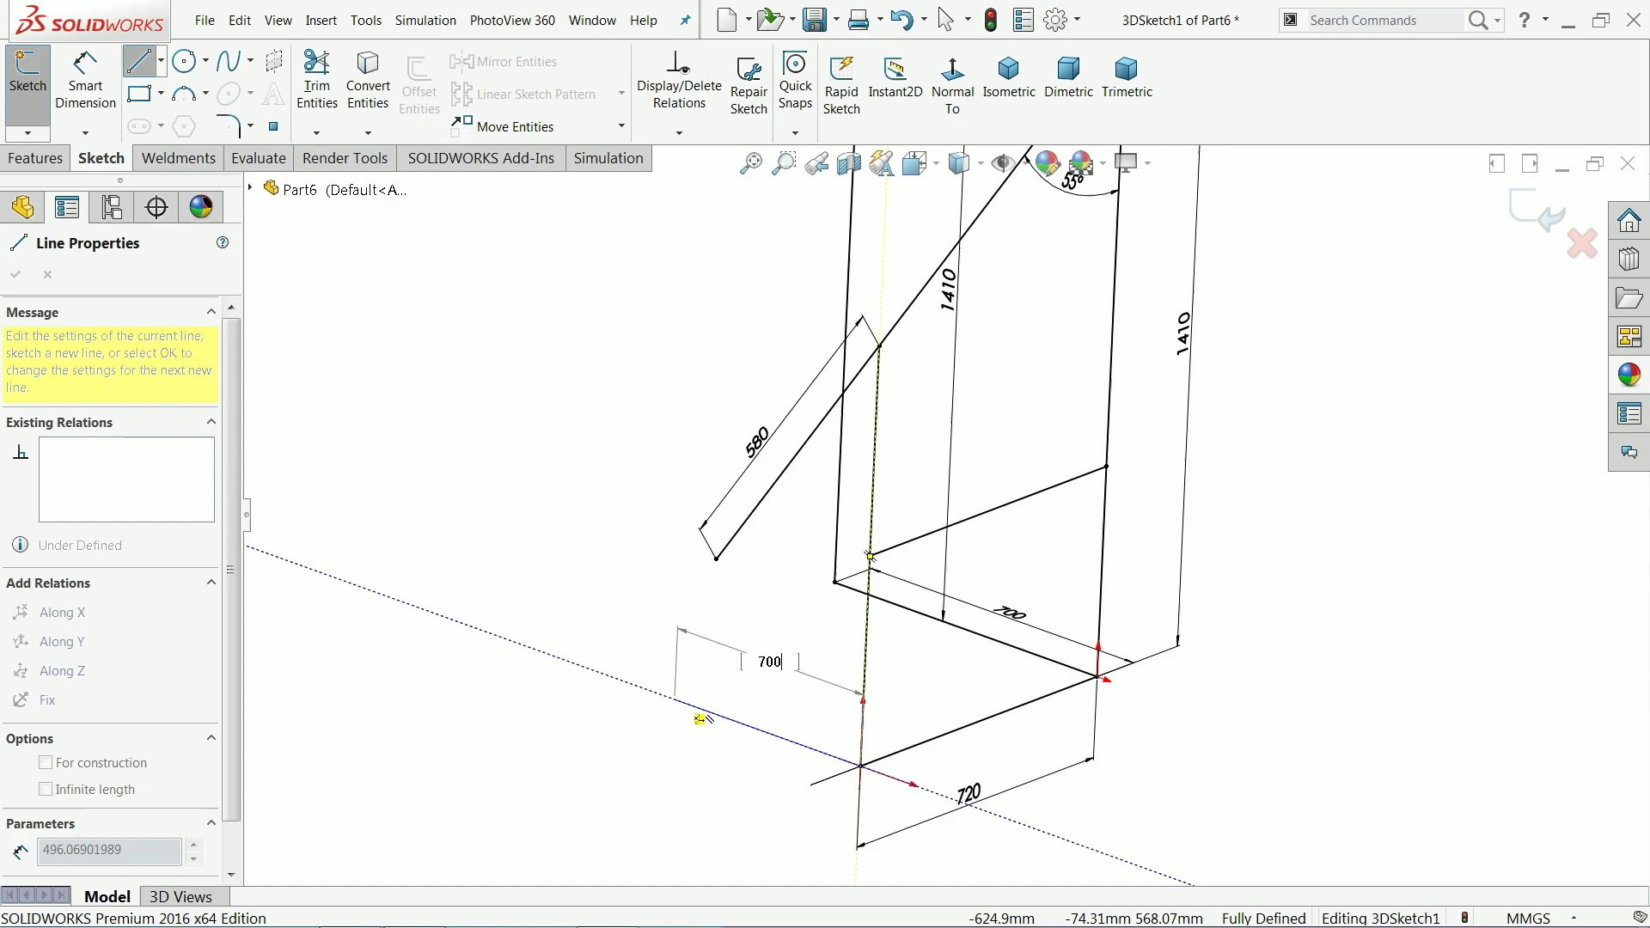
{"action": "key", "text": "Return"}
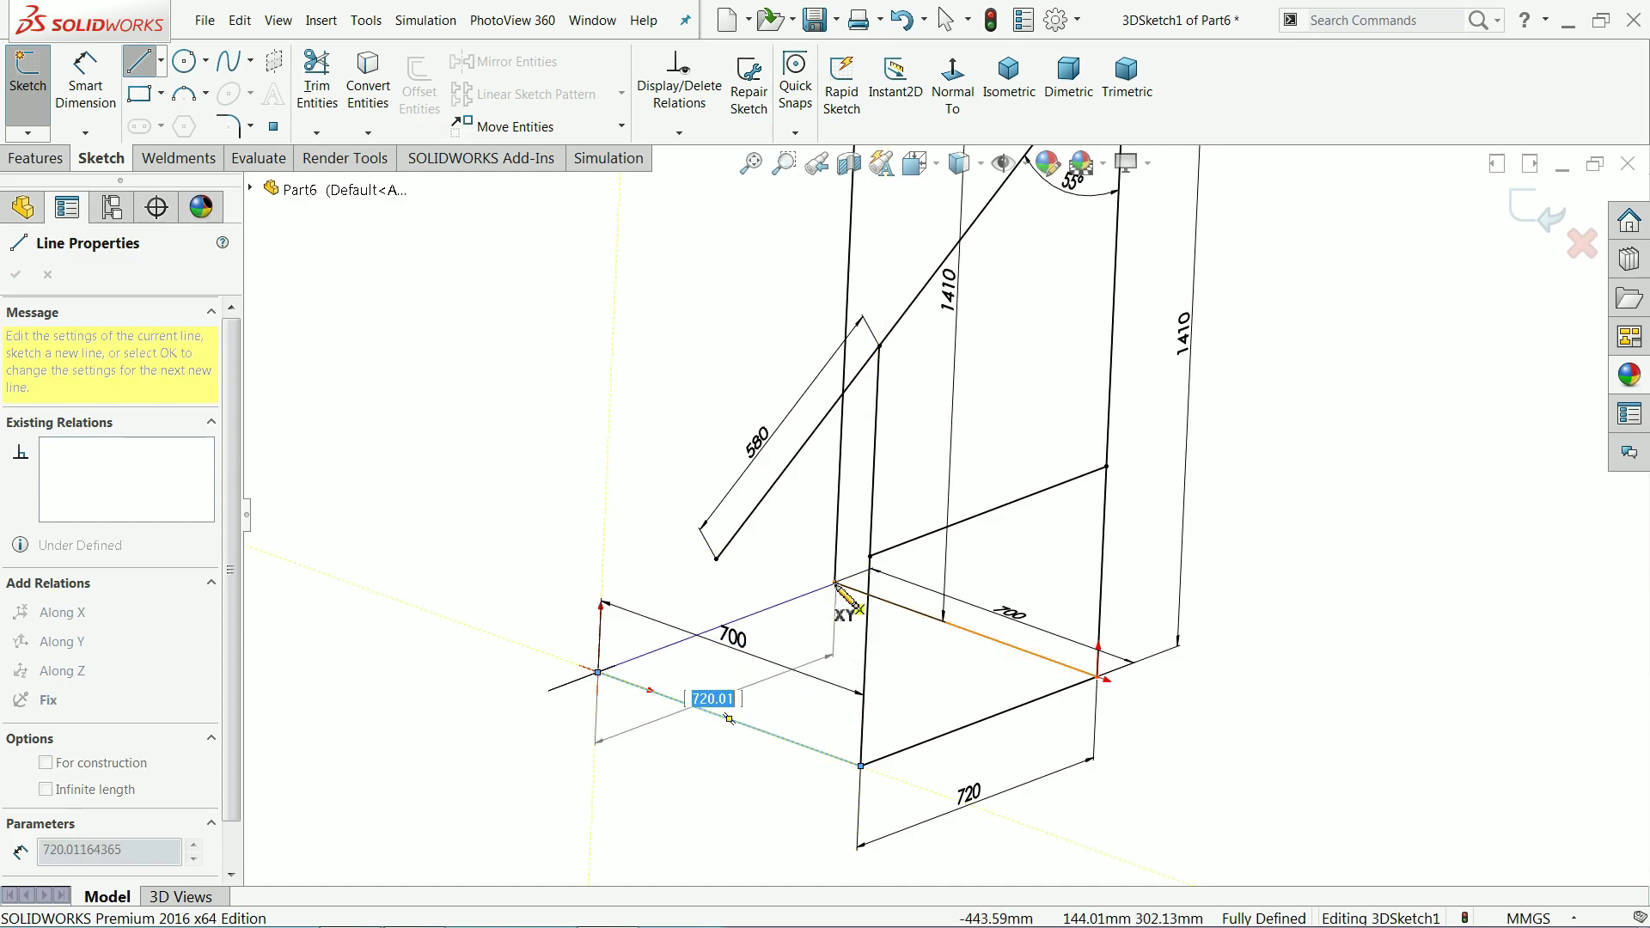
{"action": "left_click", "coordinate": [837, 584]}
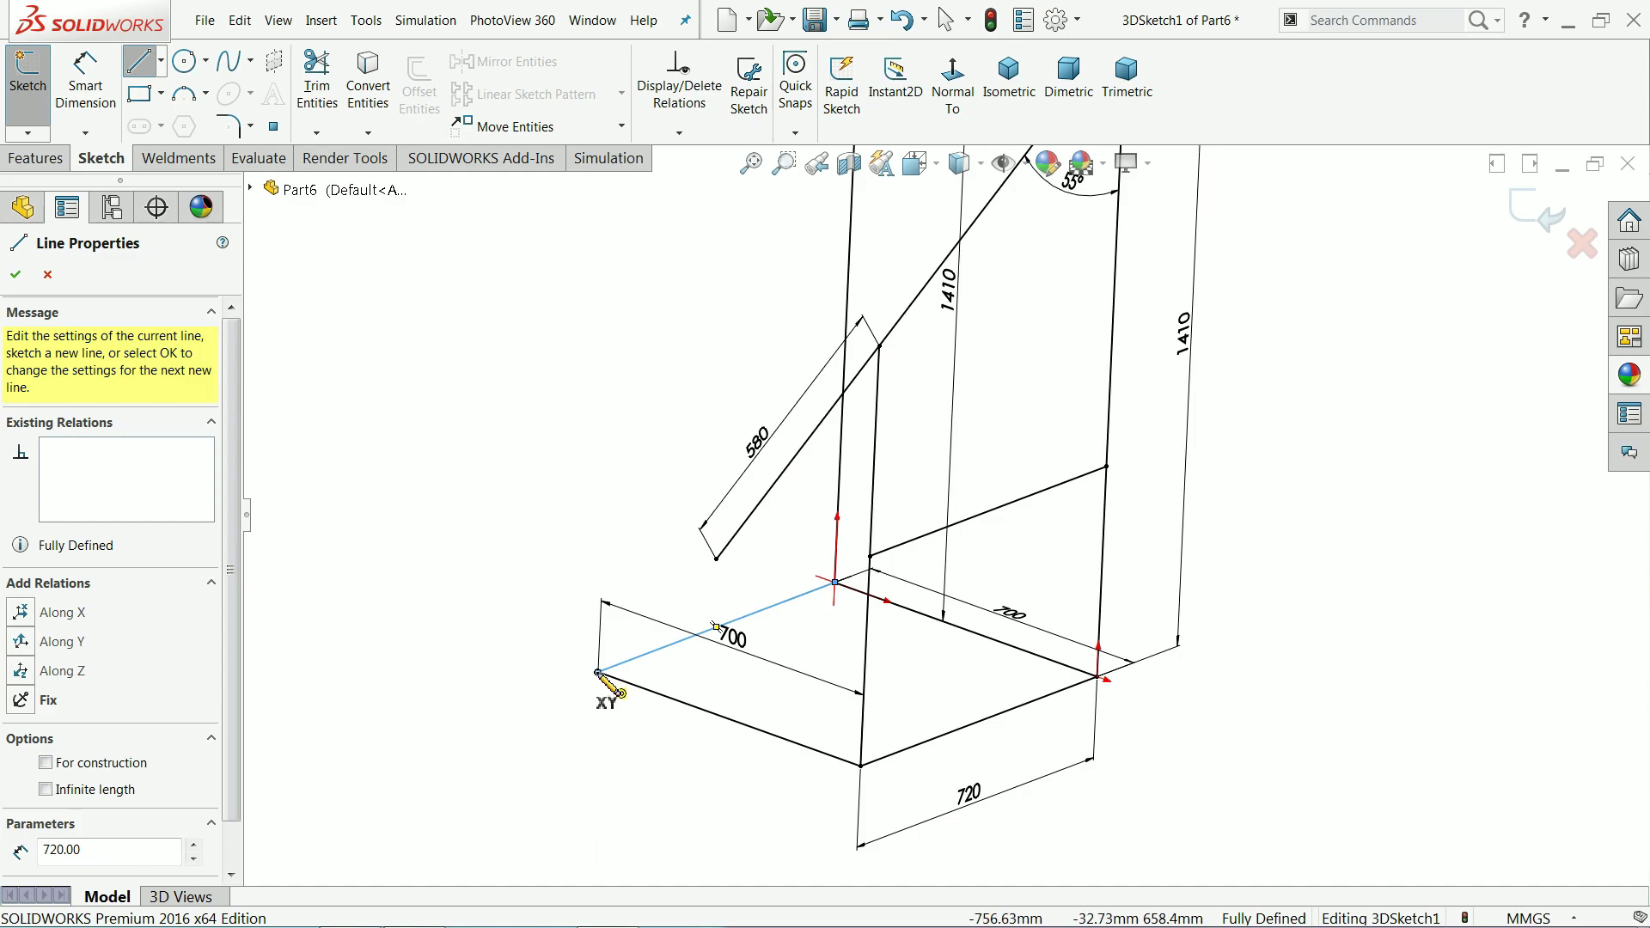
{"action": "left_click", "coordinate": [26, 276]}
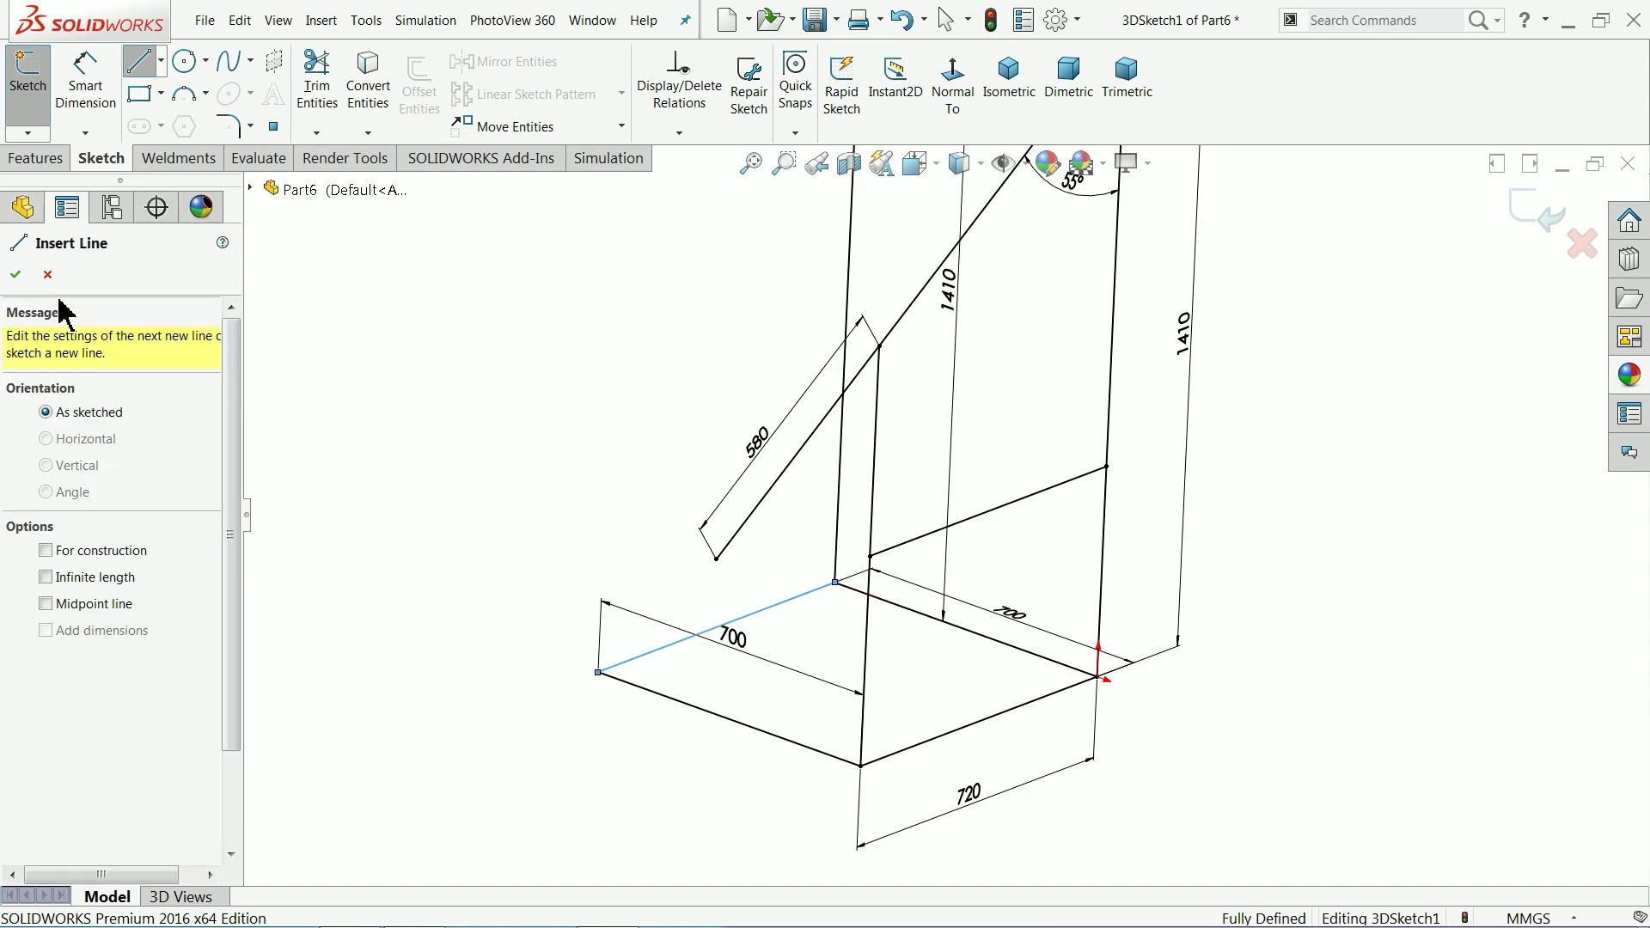
{"action": "left_click", "coordinate": [598, 675]}
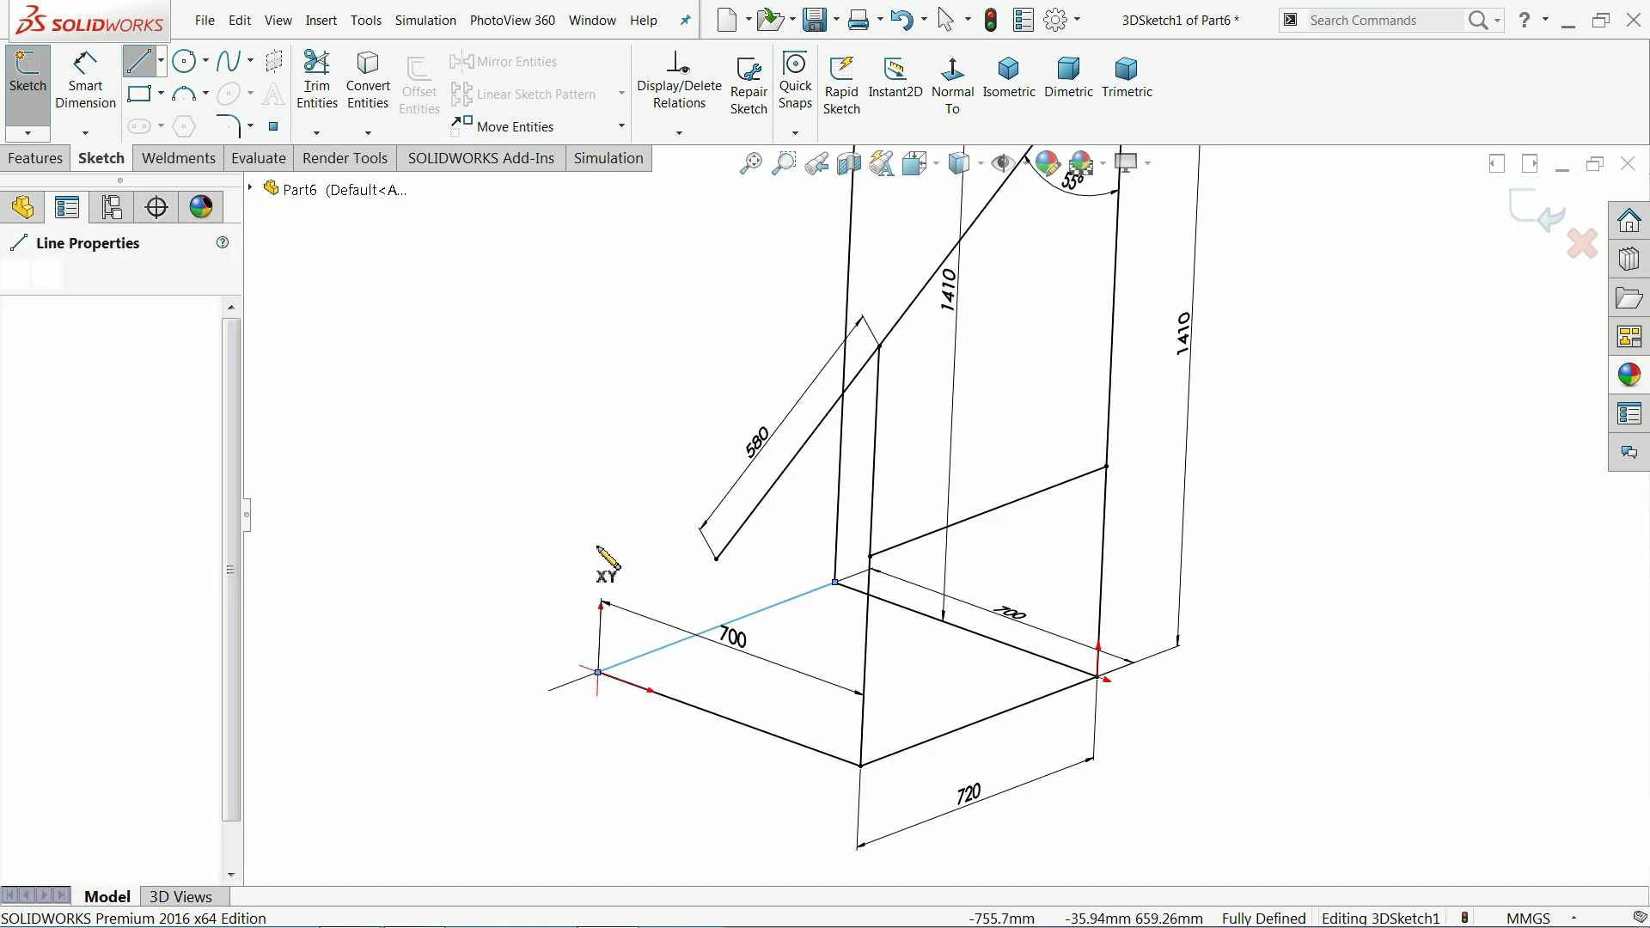
{"action": "key", "text": "z"}
{"action": "key", "text": "z"}
{"action": "key", "text": "z"}
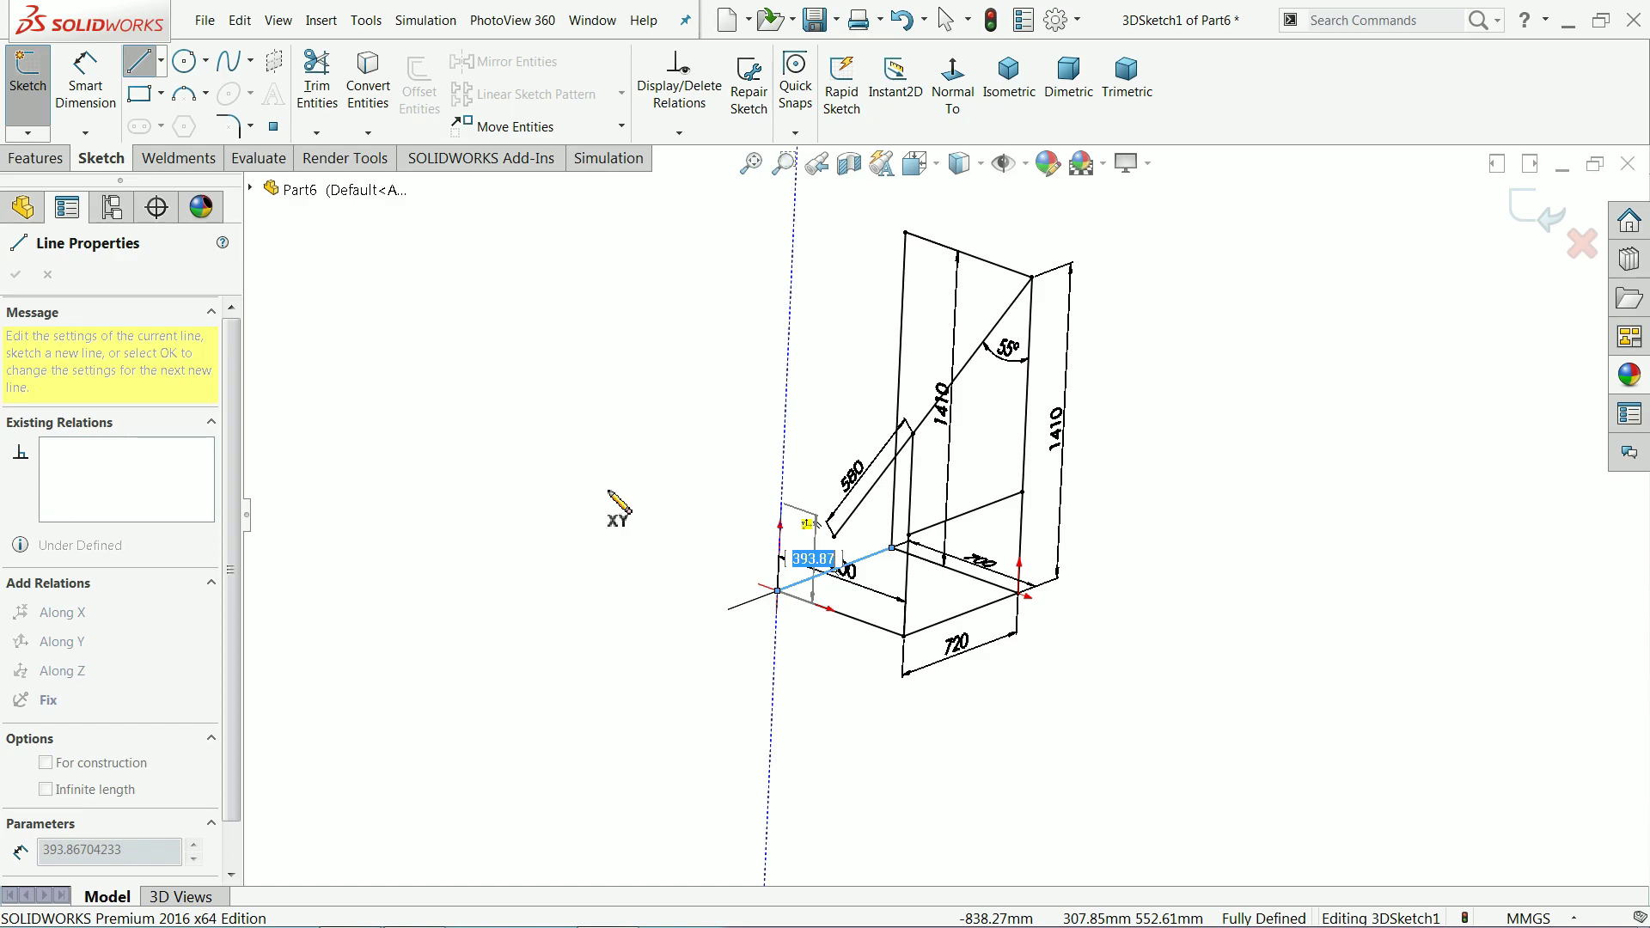
{"action": "key", "text": "Escape"}
{"action": "key", "text": "Escape"}
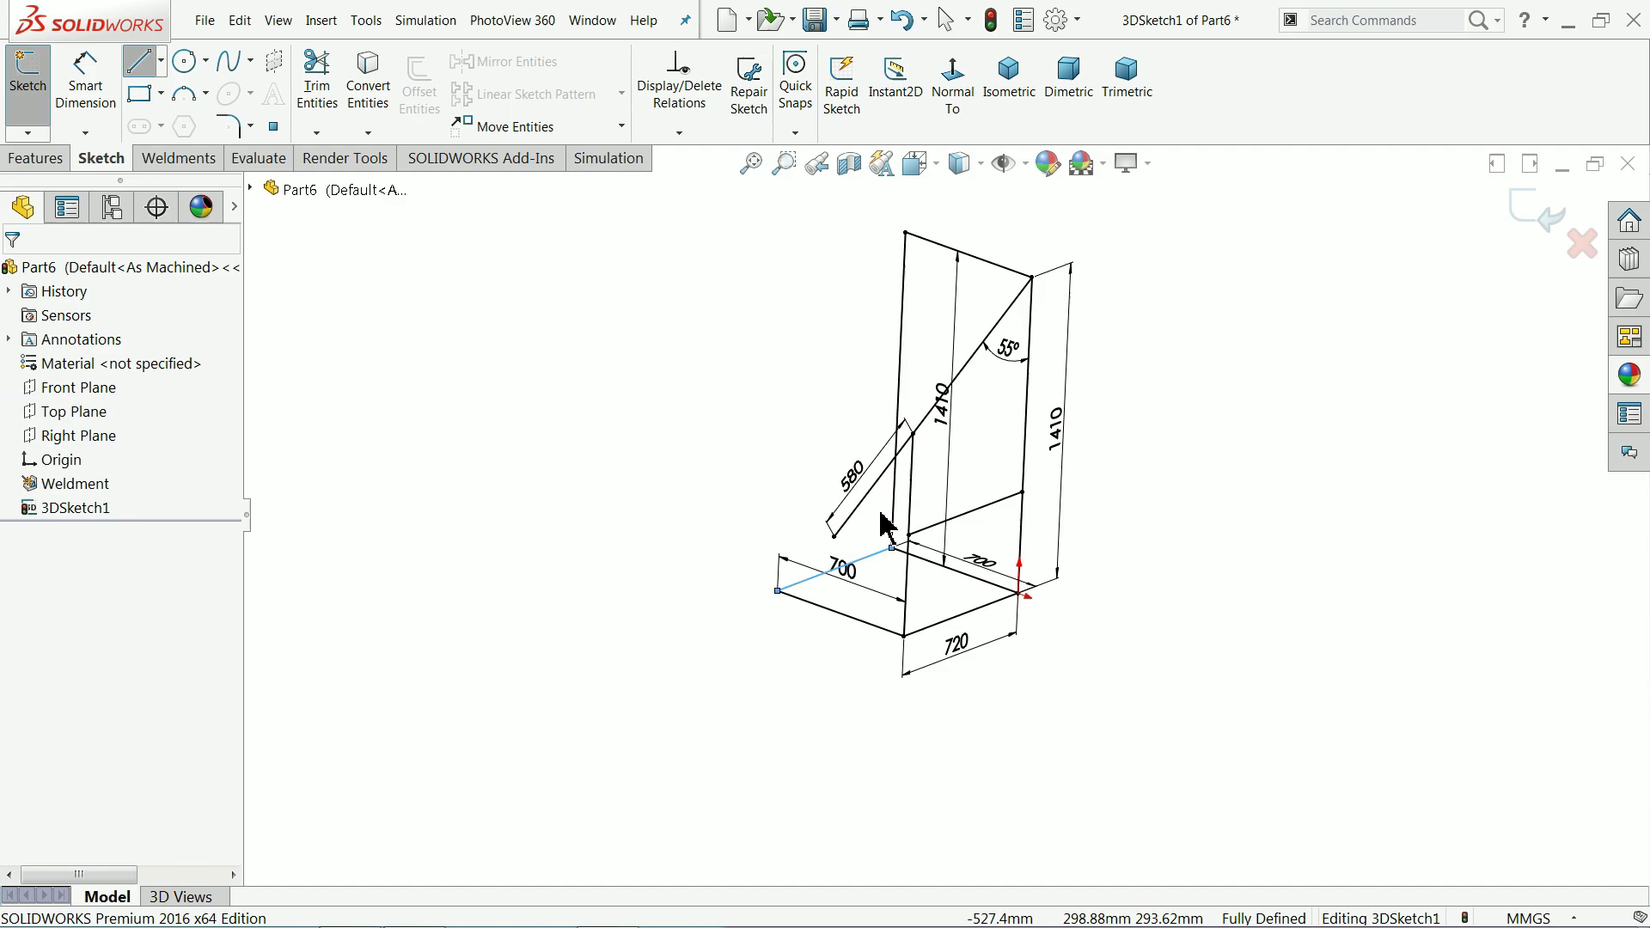
Step: Draw a 700 lower edge from the 580 line's end and a slanted rail up to the top corner
{"action": "scroll", "coordinate": [894, 320], "scroll_direction": "down", "scroll_amount": 2}
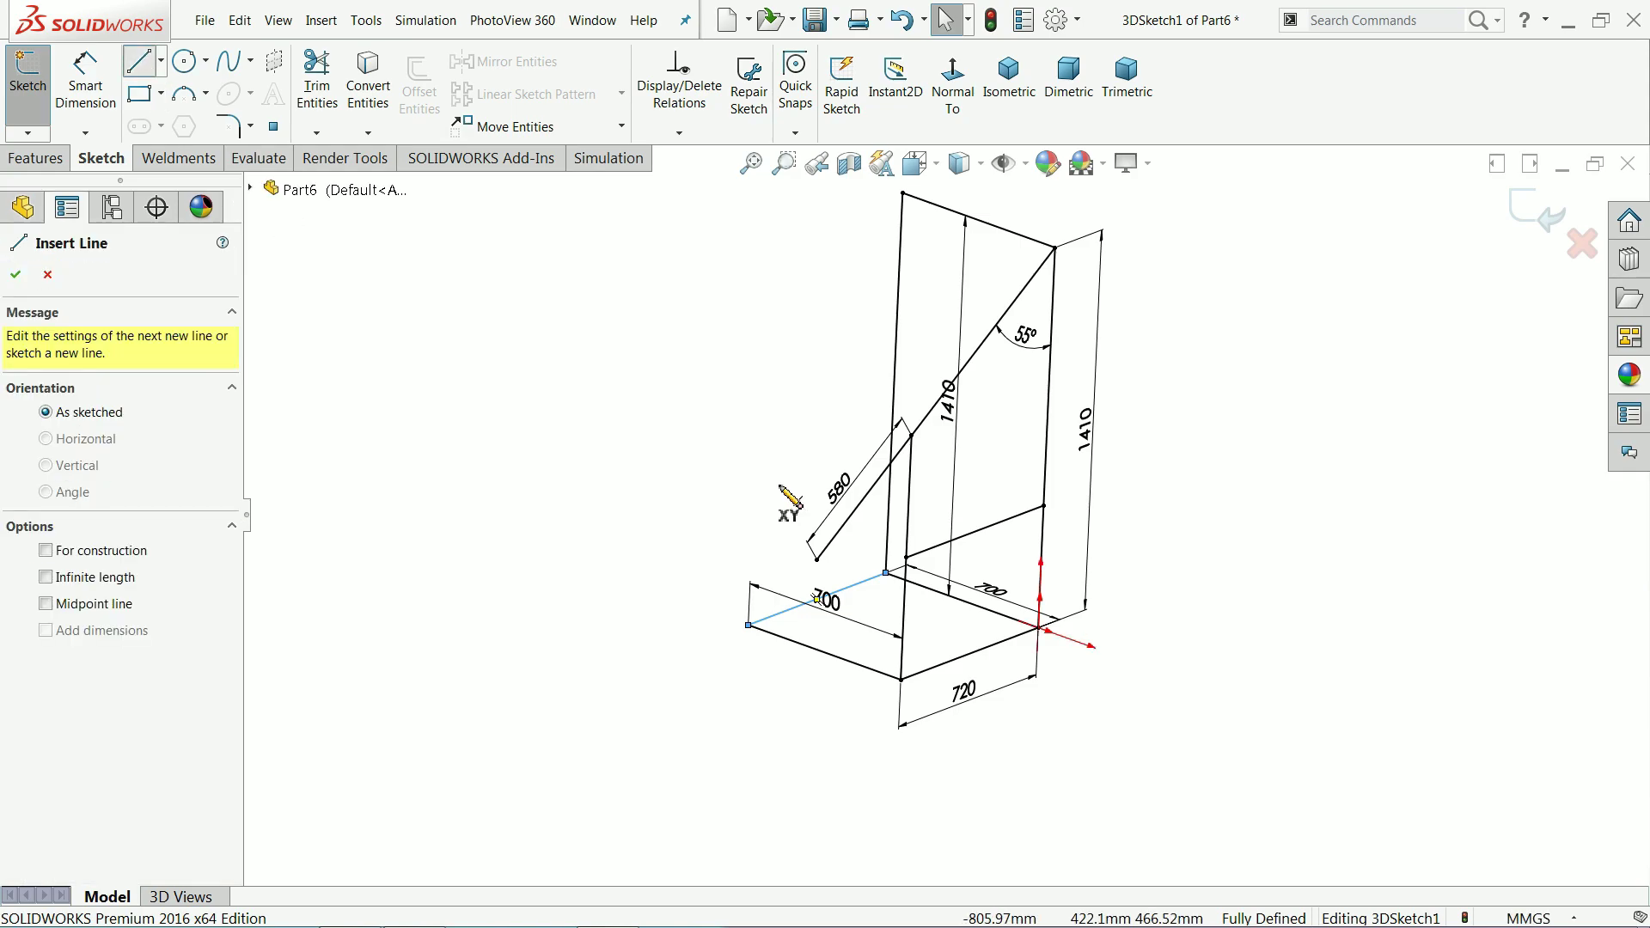
{"action": "scroll", "coordinate": [778, 489], "scroll_direction": "down", "scroll_amount": 2}
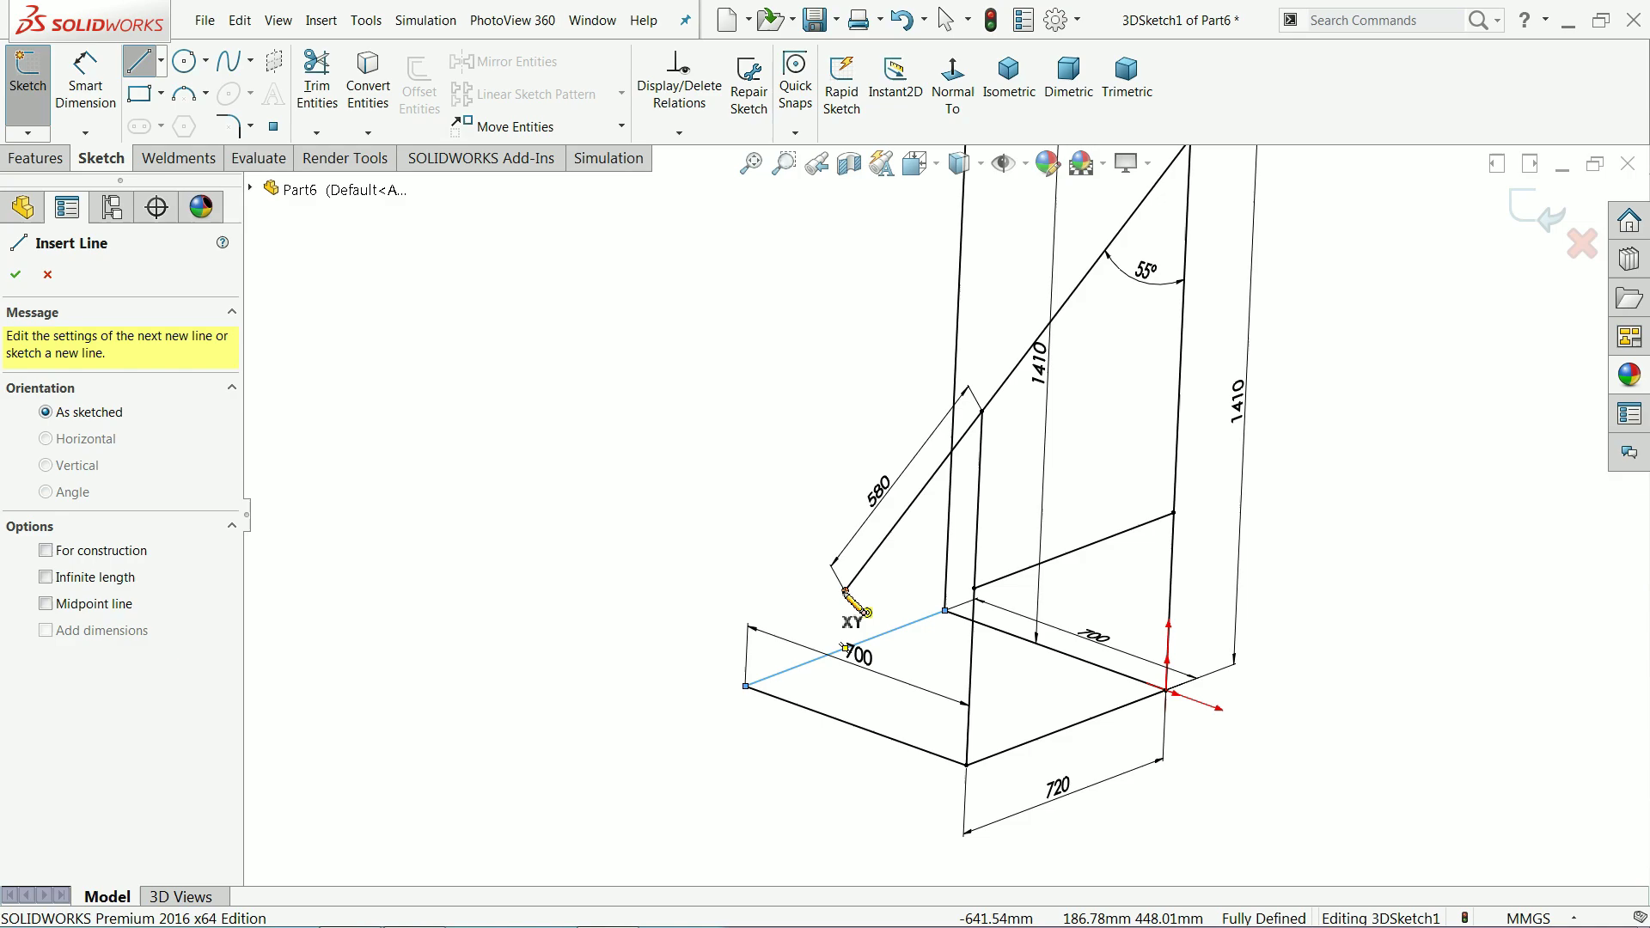
{"action": "left_click", "coordinate": [846, 592]}
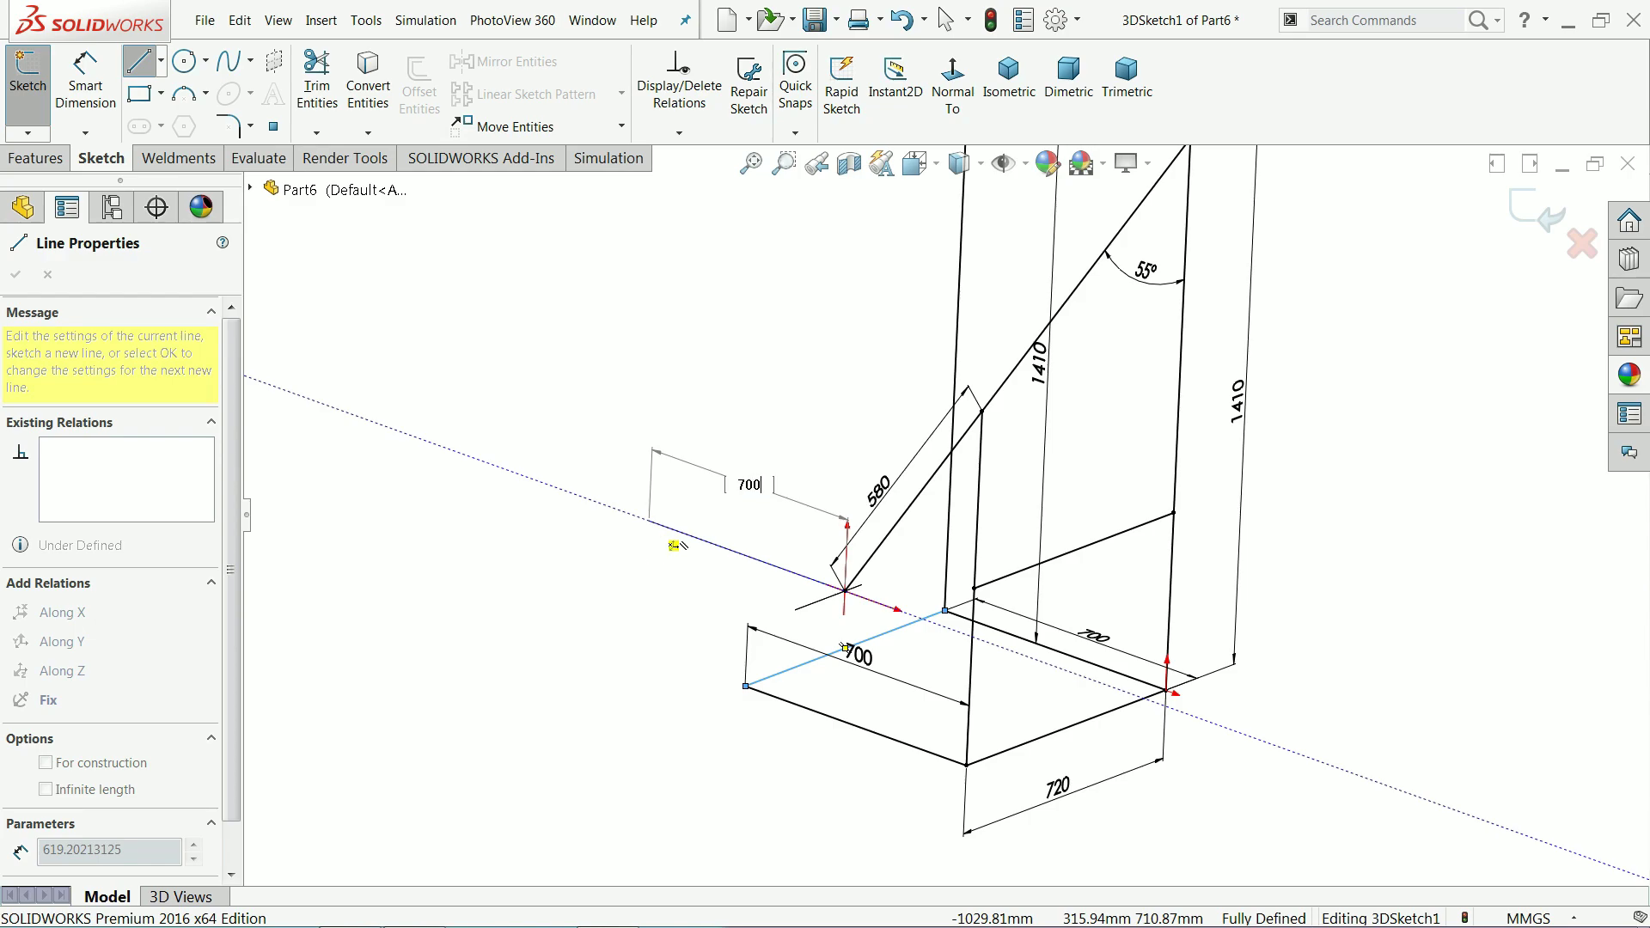
{"action": "key", "text": "Return"}
{"action": "mouse_move", "coordinate": [735, 434]}
{"action": "middle_mouse_down"}
{"action": "mouse_move", "coordinate": [748, 391]}
{"action": "mouse_move", "coordinate": [799, 378]}
{"action": "middle_mouse_up"}
{"action": "left_click", "coordinate": [961, 252]}
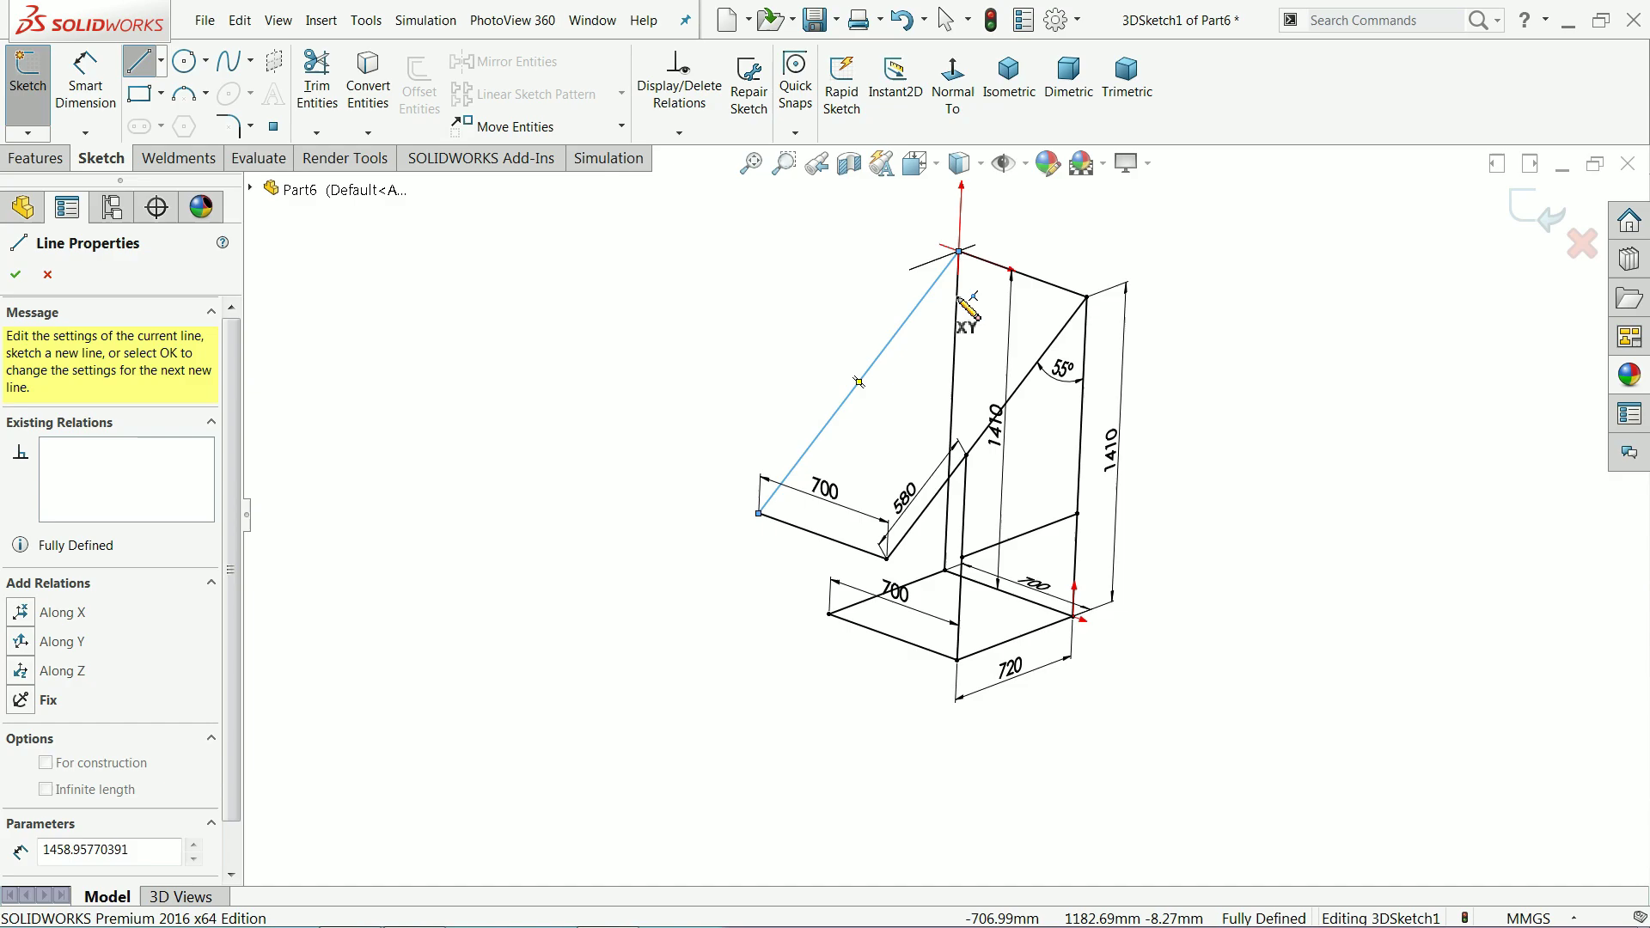
Step: Draw a trial crossbar across the inclined face, remove its conflicting relation and slide it along the rails
{"action": "left_click", "coordinate": [966, 455]}
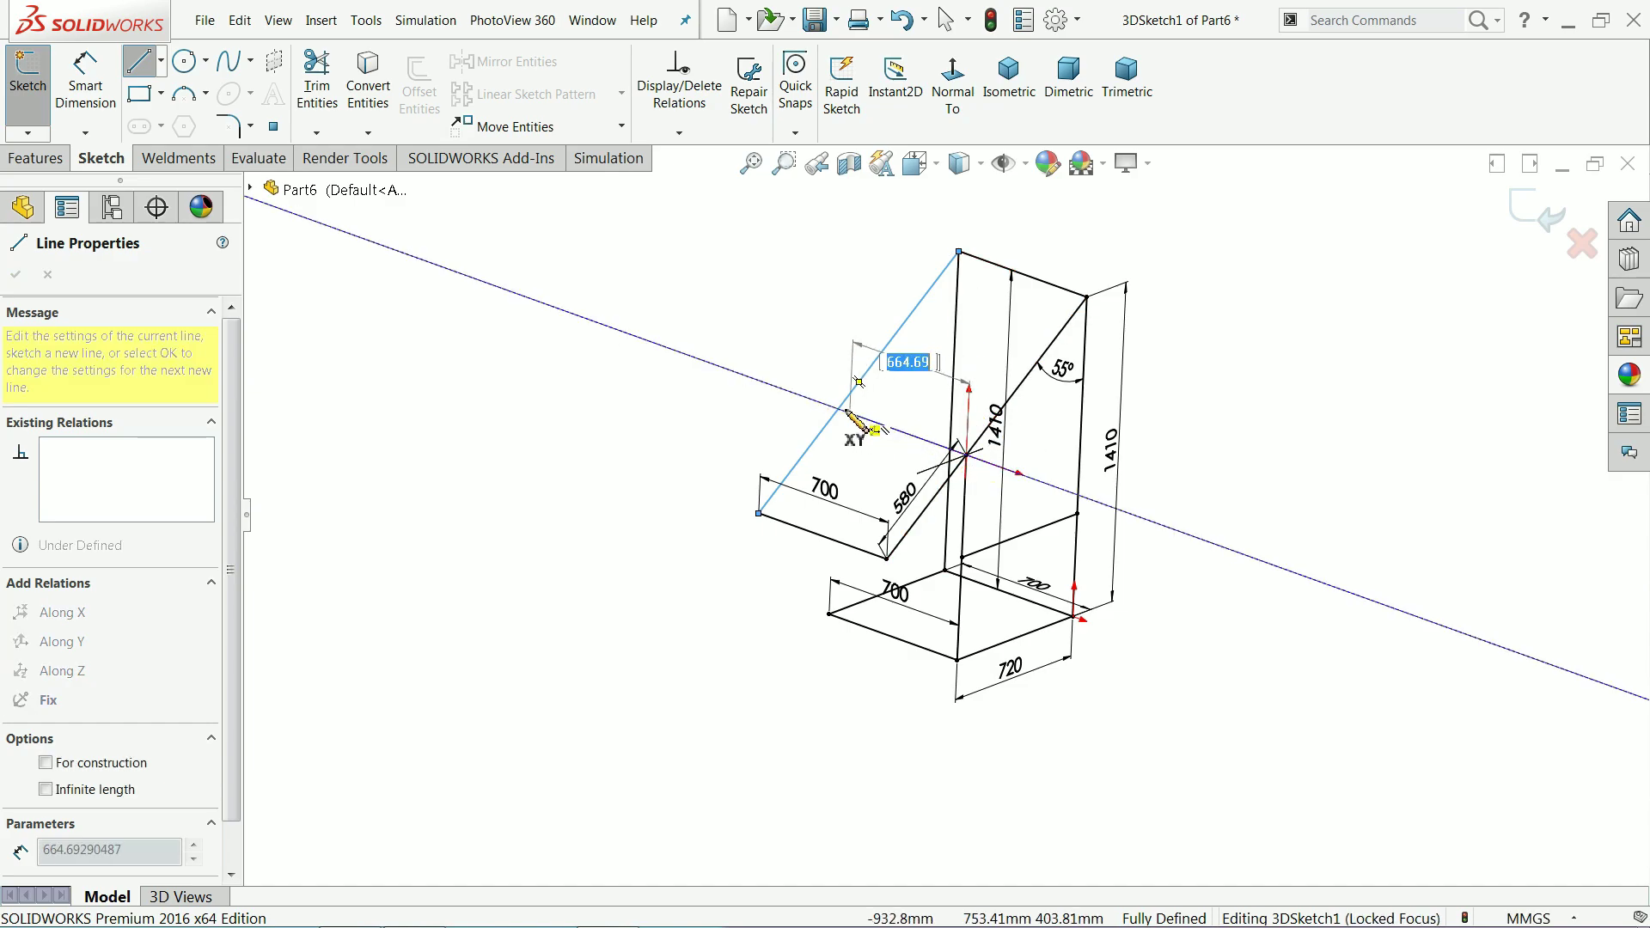
{"action": "left_click", "coordinate": [776, 384]}
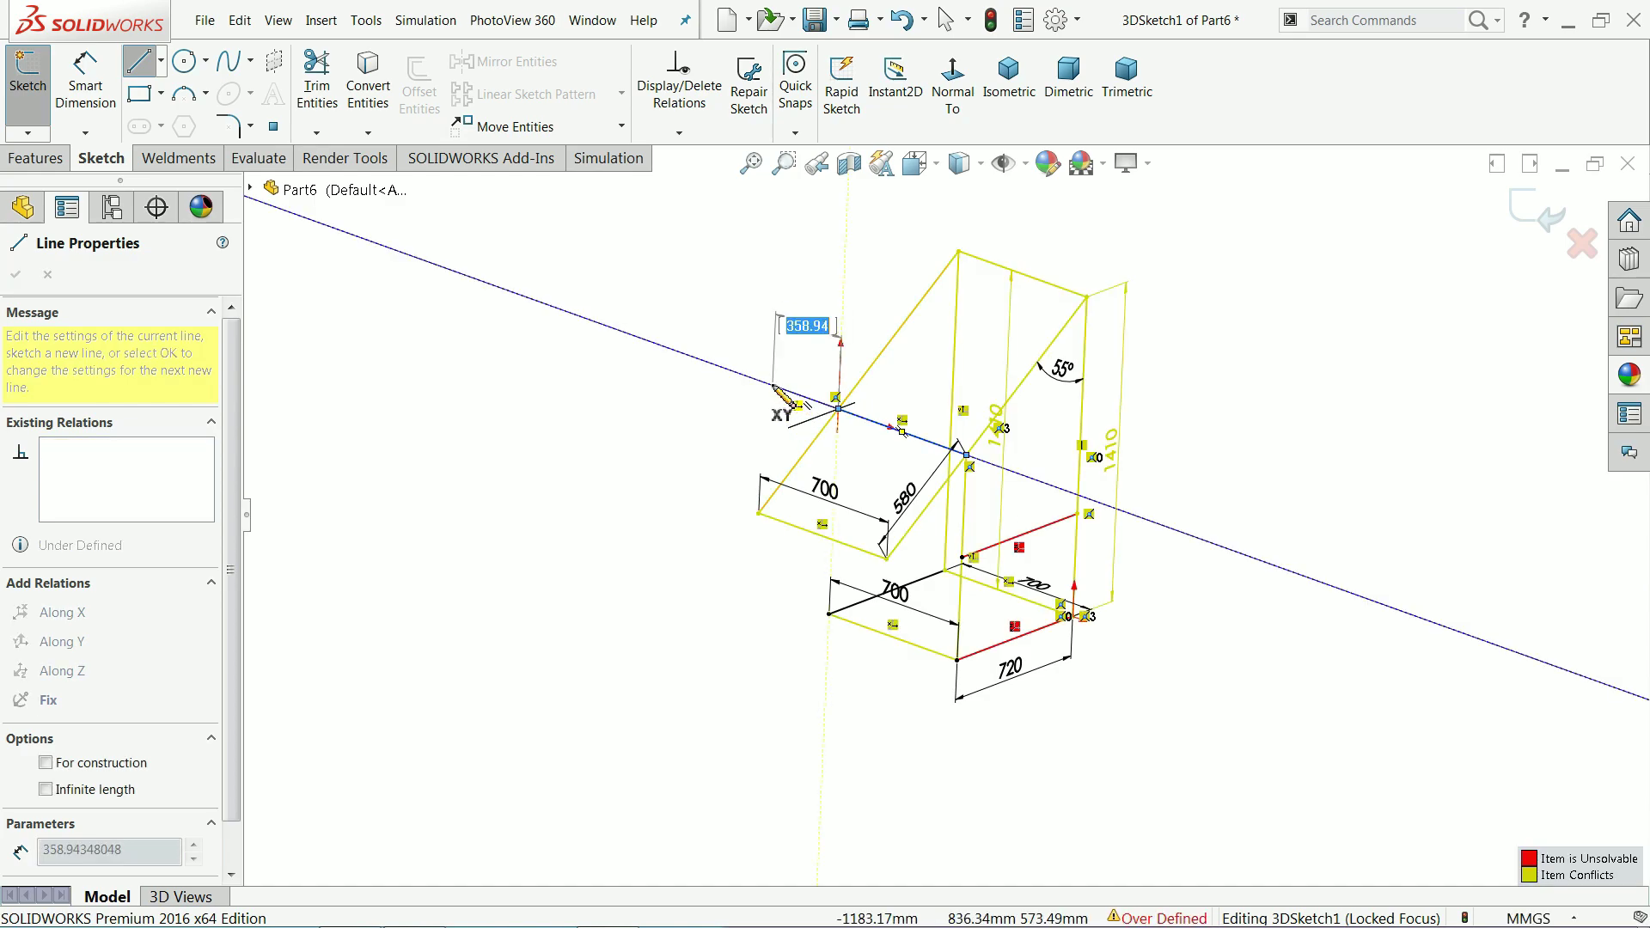
{"action": "right_click", "coordinate": [775, 385]}
{"action": "left_click", "coordinate": [814, 399]}
{"action": "scroll", "coordinate": [939, 447], "scroll_direction": "down", "scroll_amount": 5}
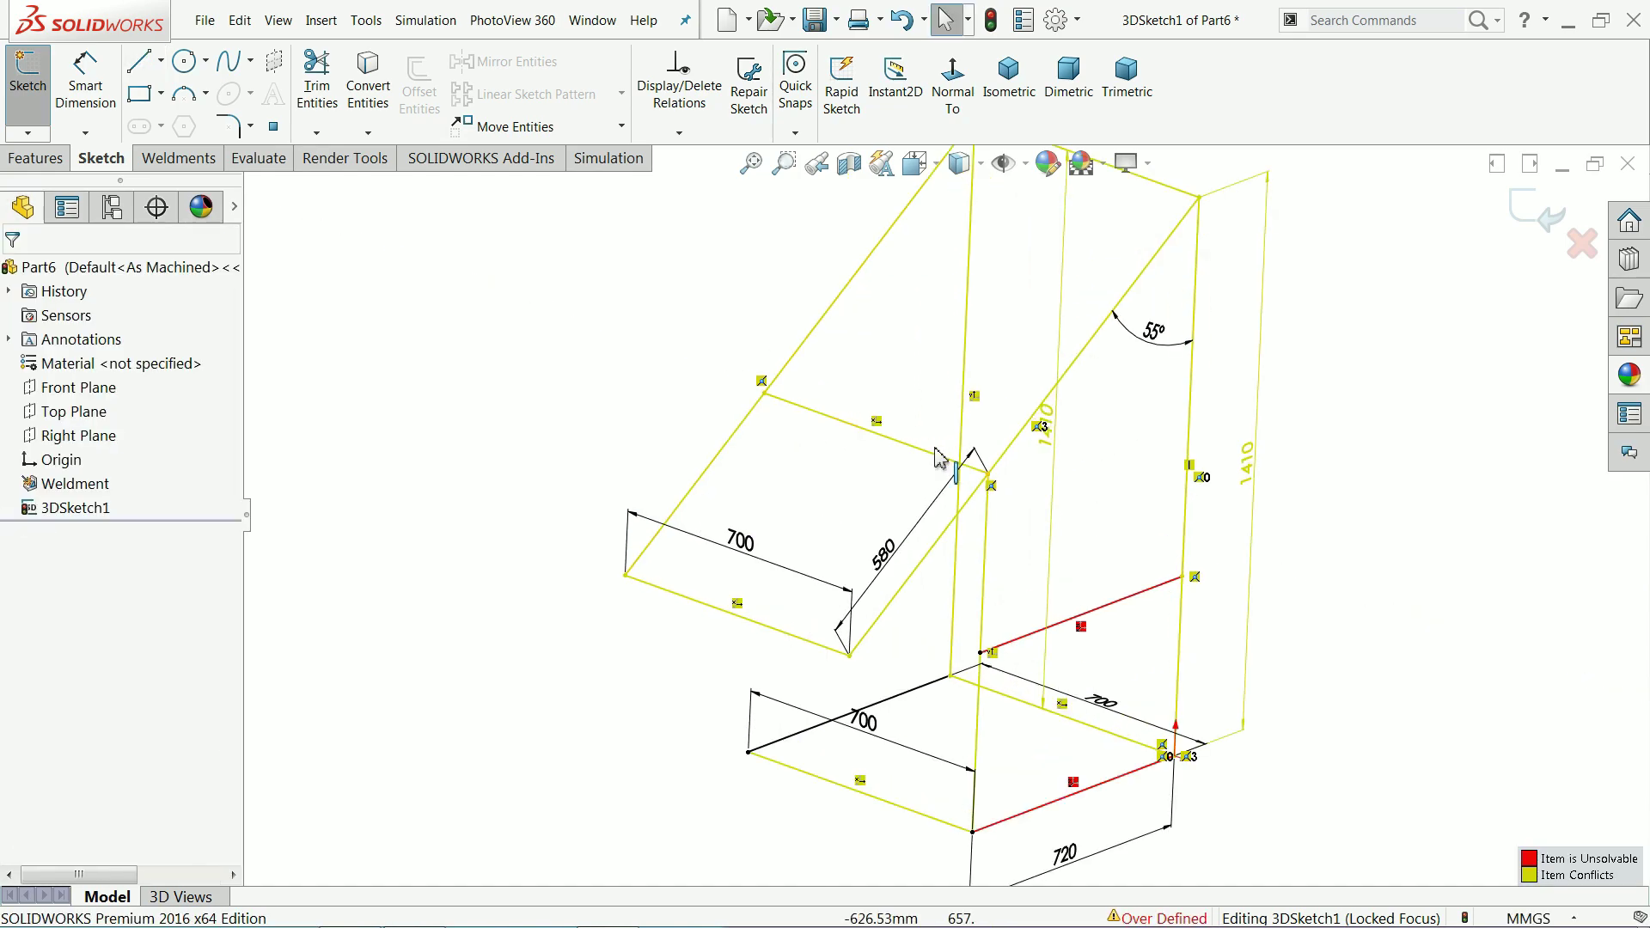
{"action": "left_click", "coordinate": [864, 423]}
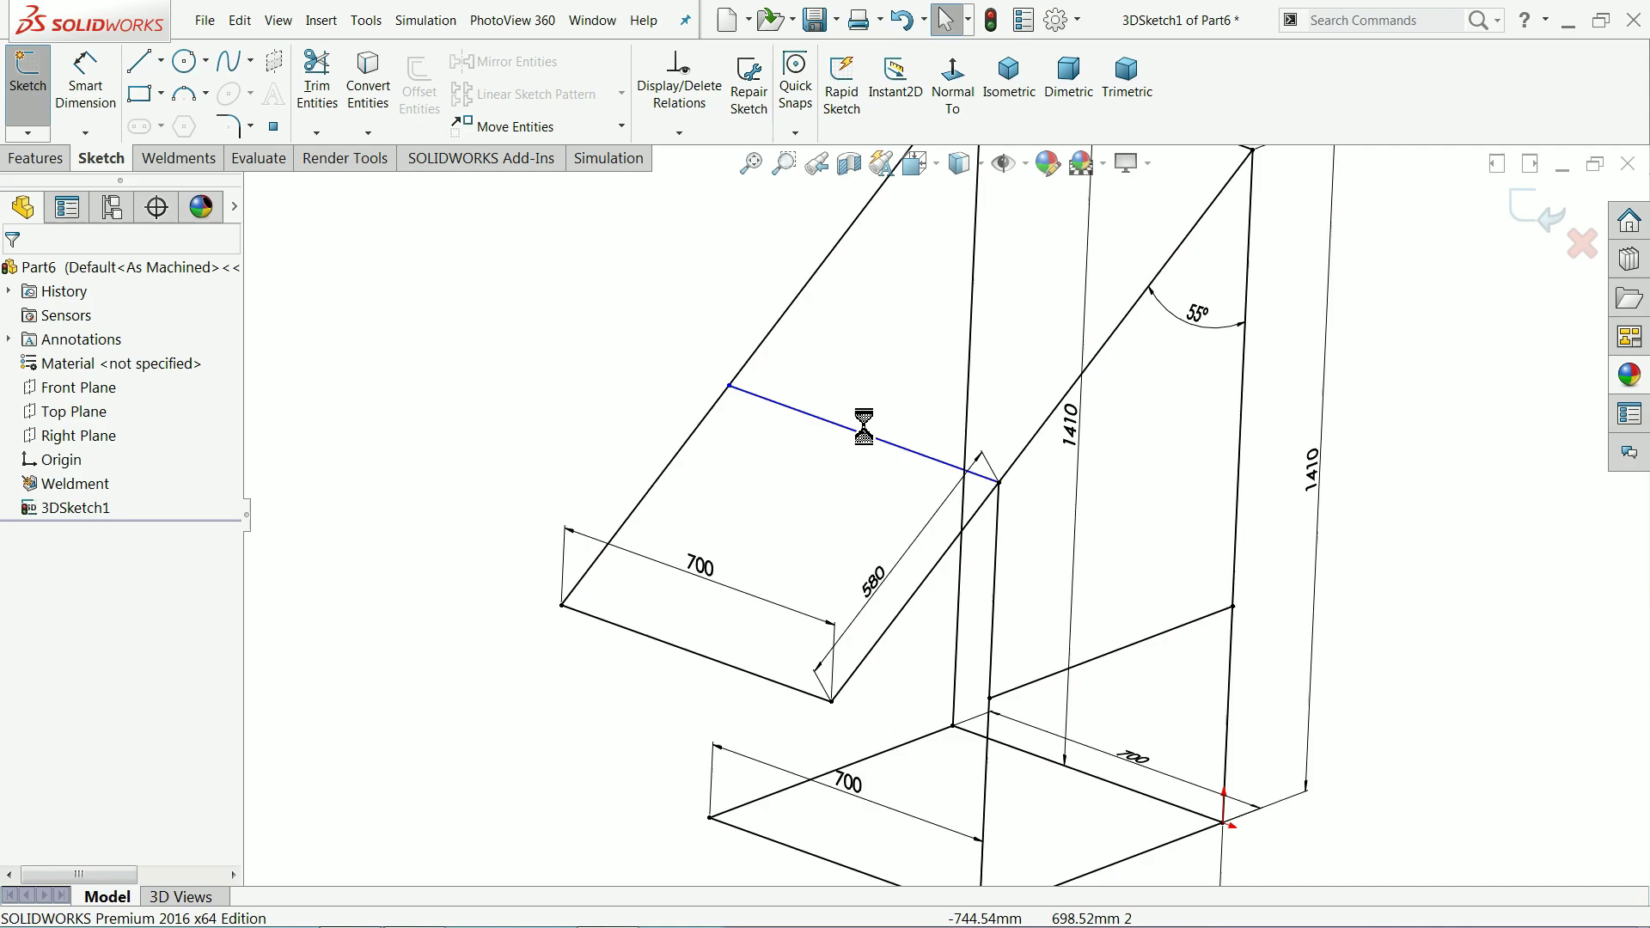
{"action": "key", "text": "Delete"}
{"action": "scroll", "coordinate": [782, 480], "scroll_direction": "up", "scroll_amount": 4}
{"action": "scroll", "coordinate": [1002, 580], "scroll_direction": "down", "scroll_amount": 2}
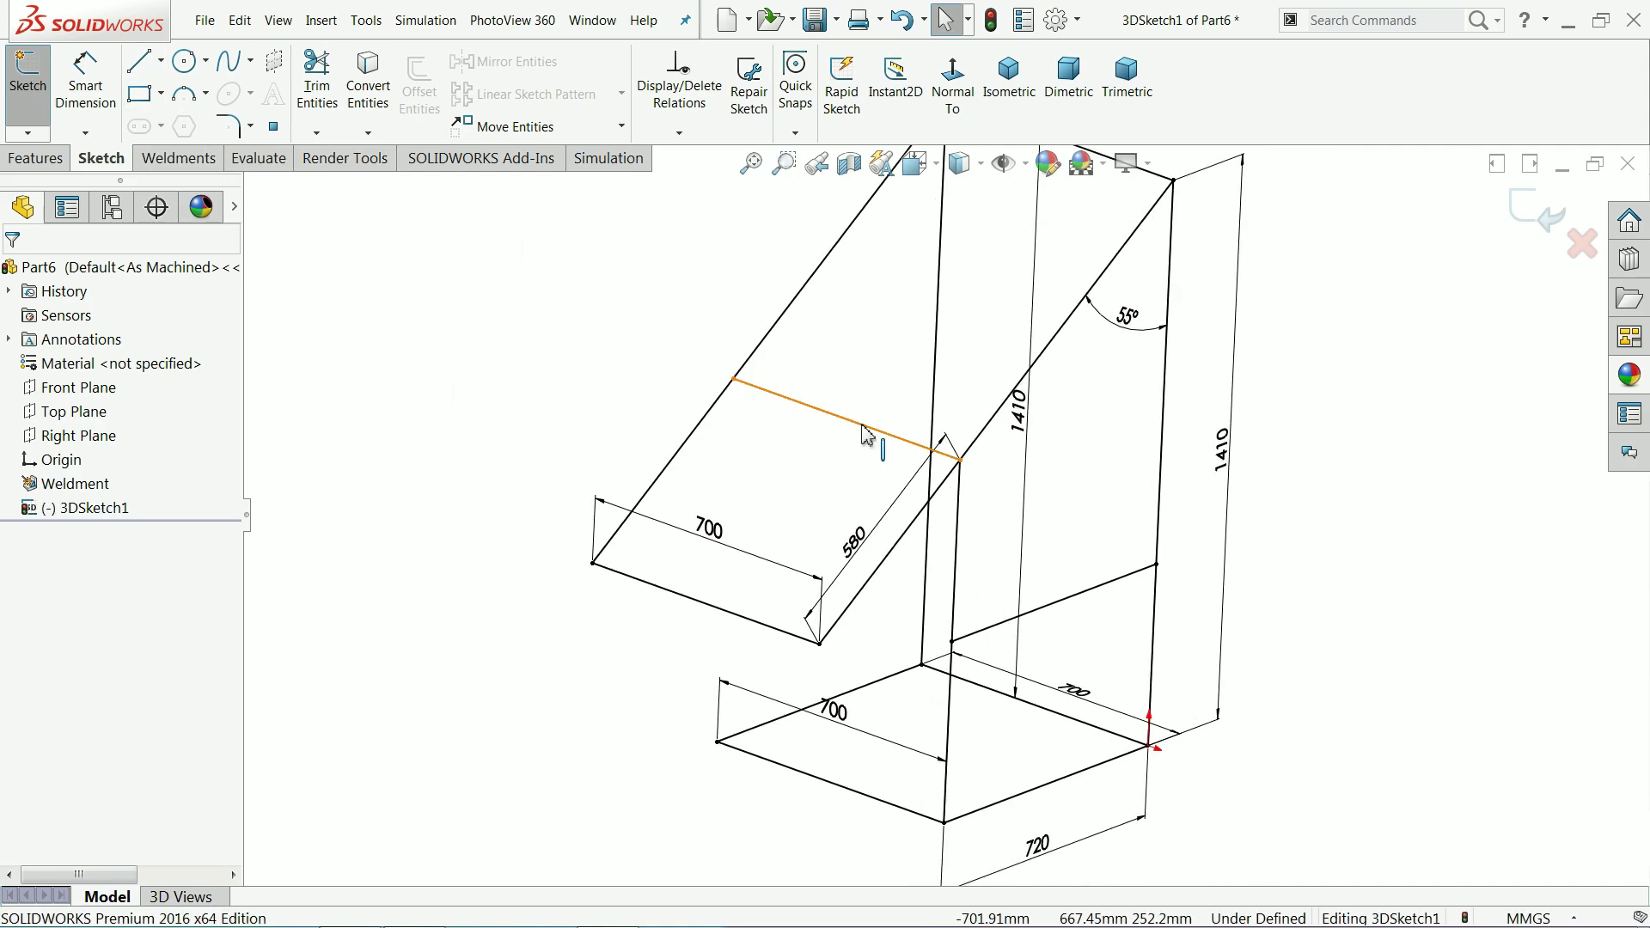
{"action": "mouse_move", "coordinate": [864, 434]}
{"action": "left_mouse_down"}
{"action": "mouse_move", "coordinate": [870, 385]}
{"action": "mouse_move", "coordinate": [840, 438]}
{"action": "left_mouse_up"}
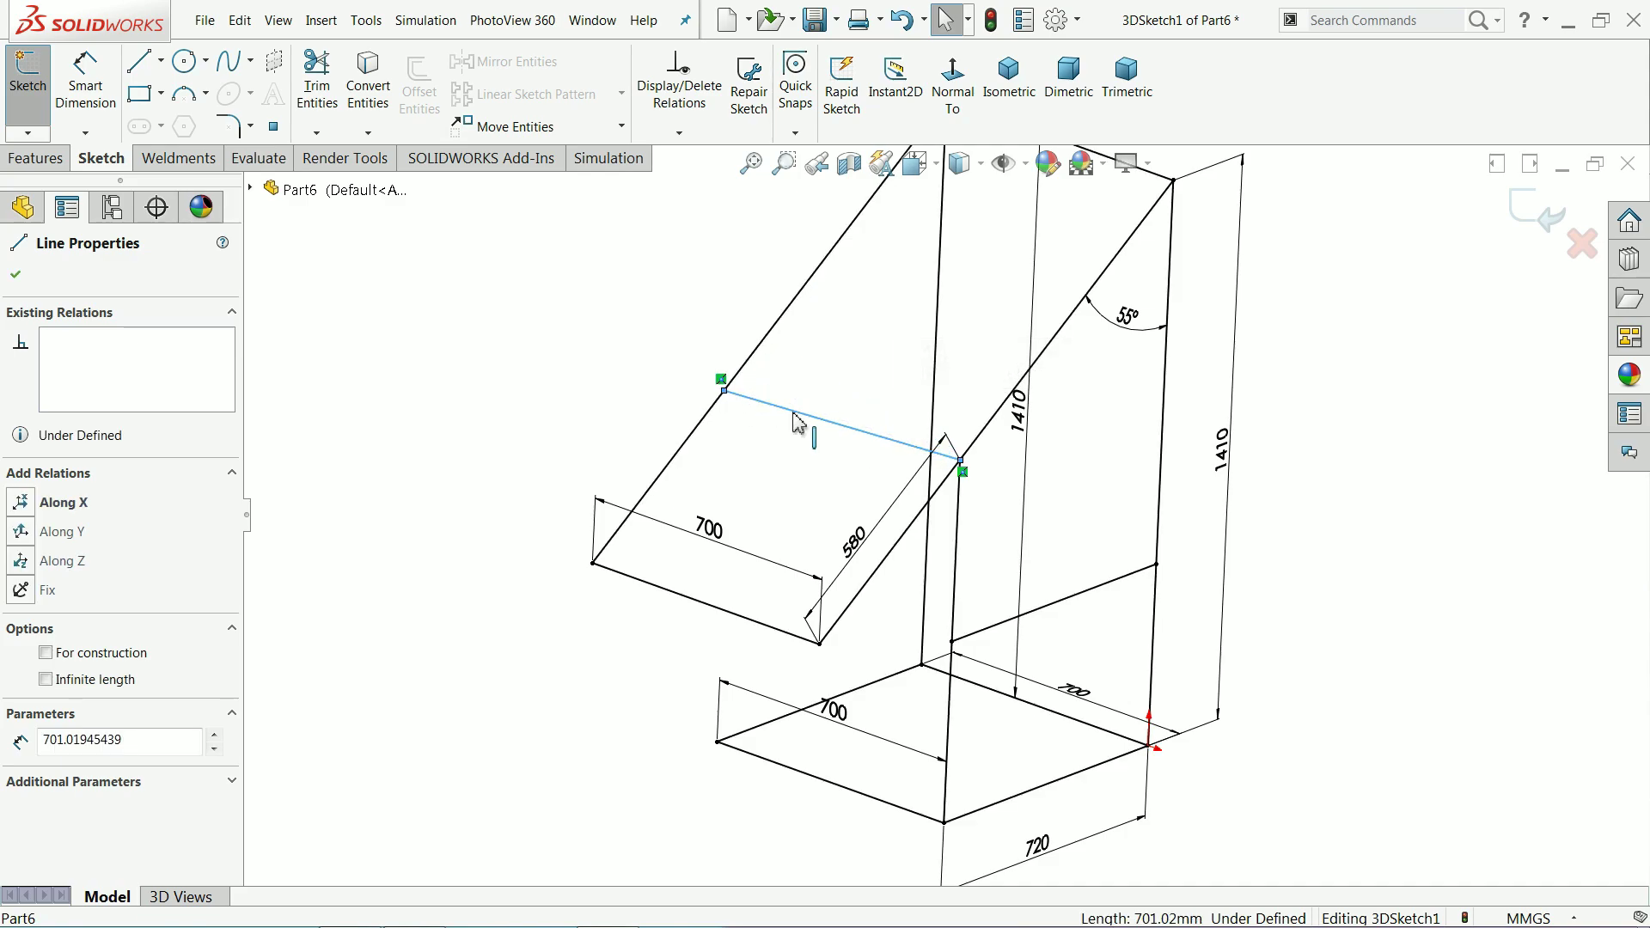
{"action": "scroll", "coordinate": [773, 426], "scroll_direction": "down", "scroll_amount": 2}
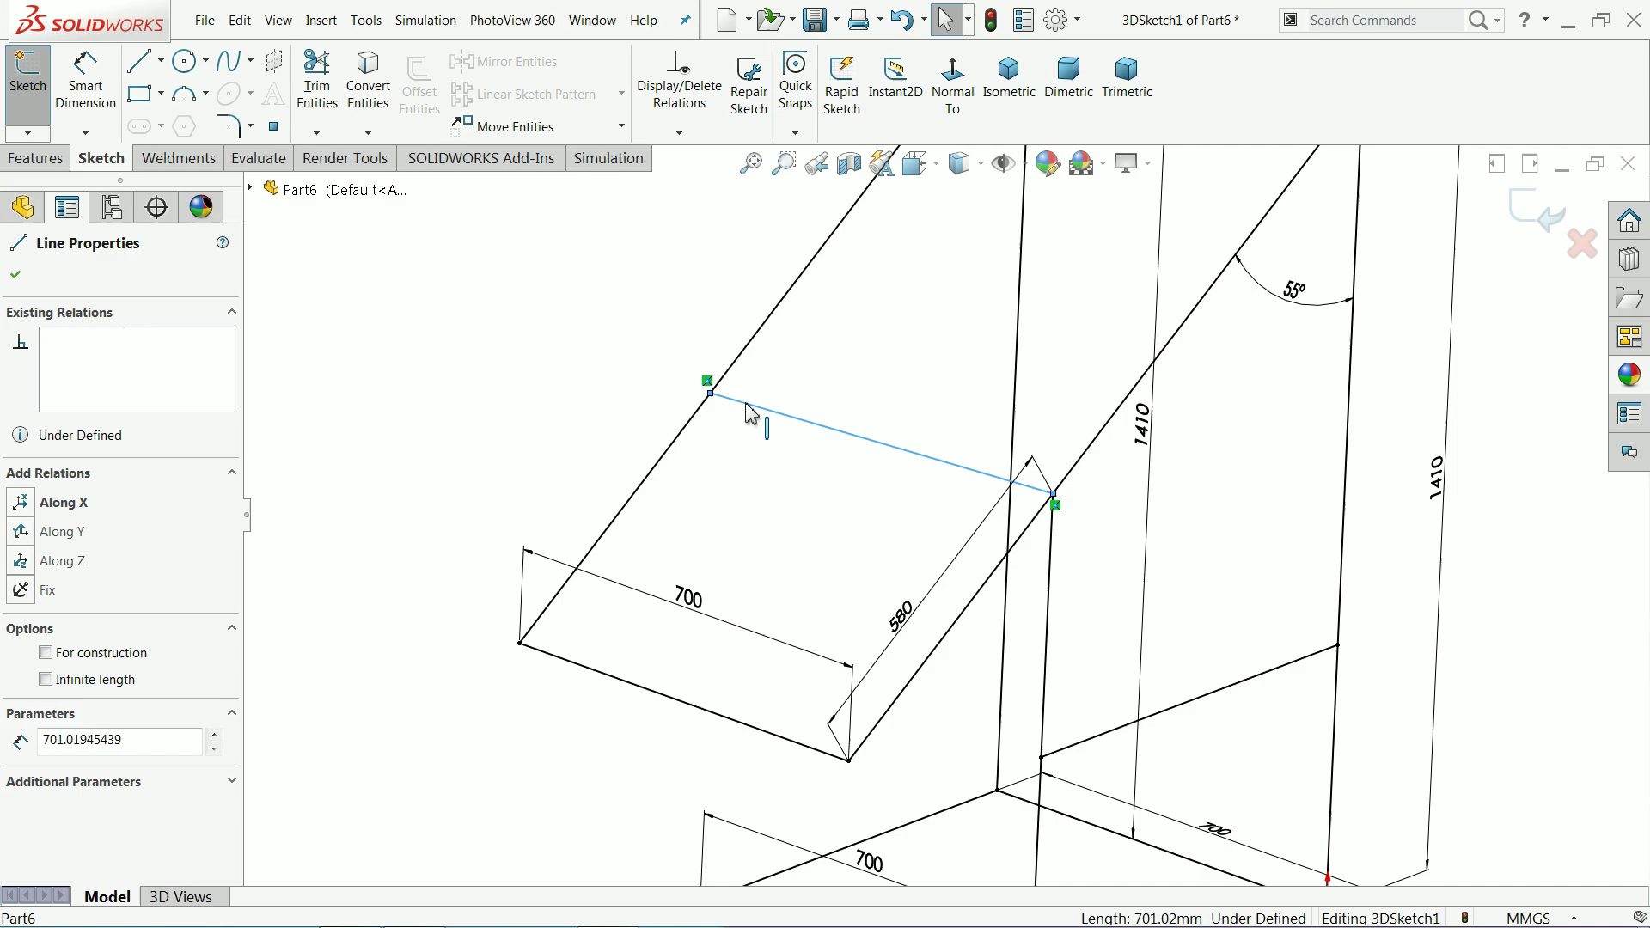
{"action": "key", "text": "Escape"}
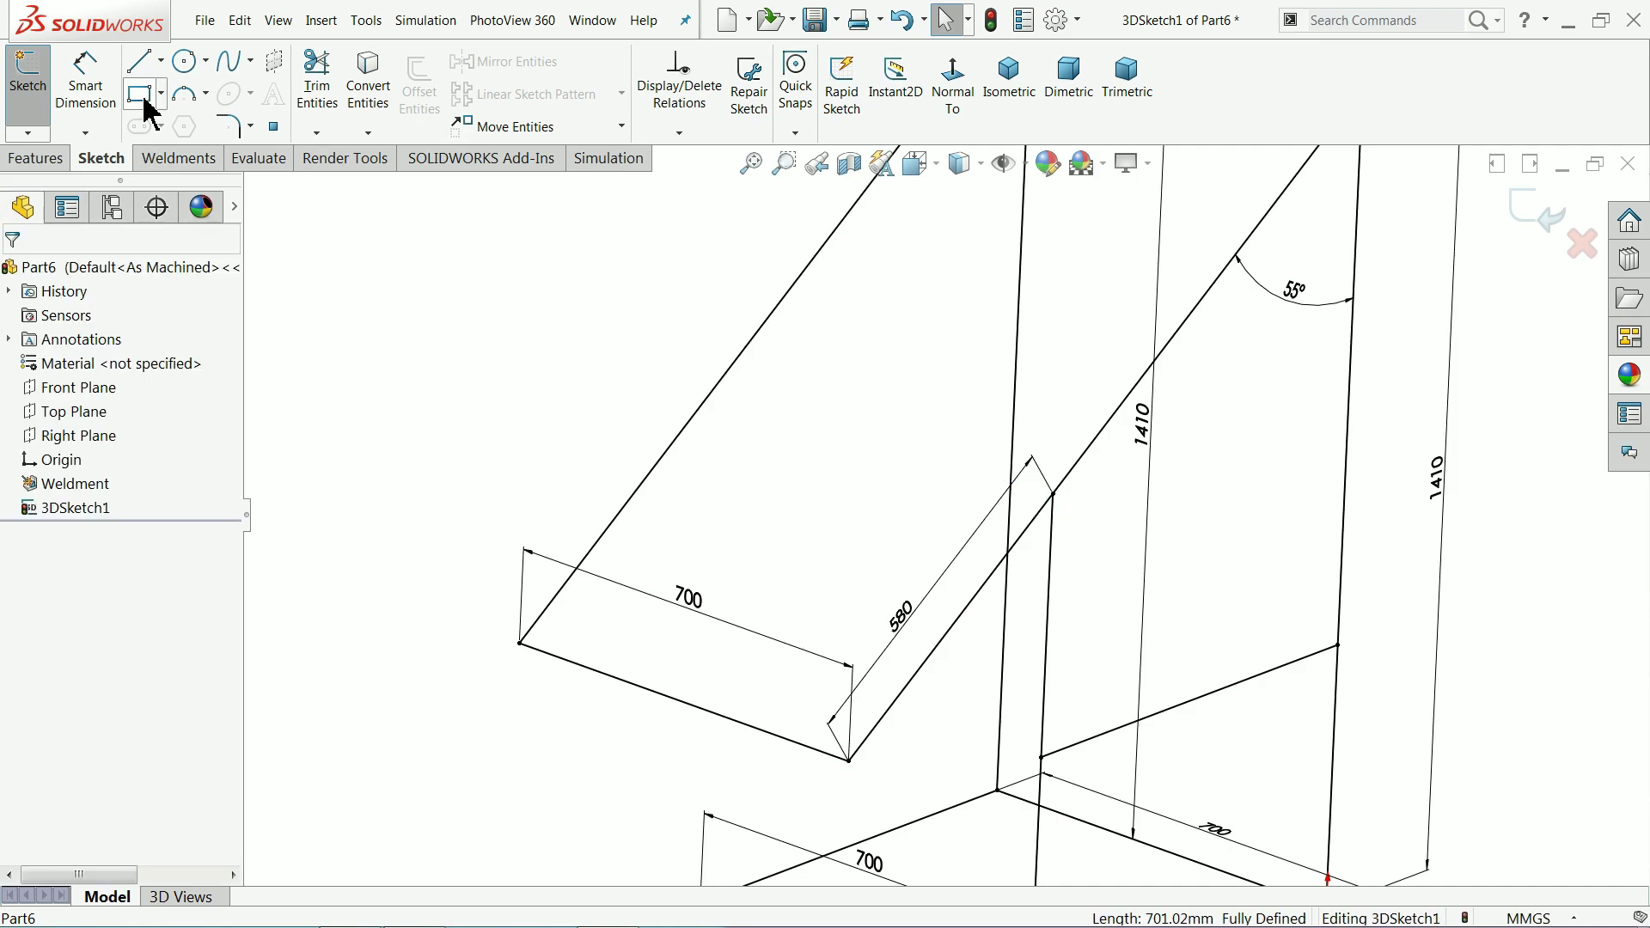
Step: Draw a crossbar from the rail junction to the opposite slanted rail and remove its conflicting relation
{"action": "left_click", "coordinate": [140, 60]}
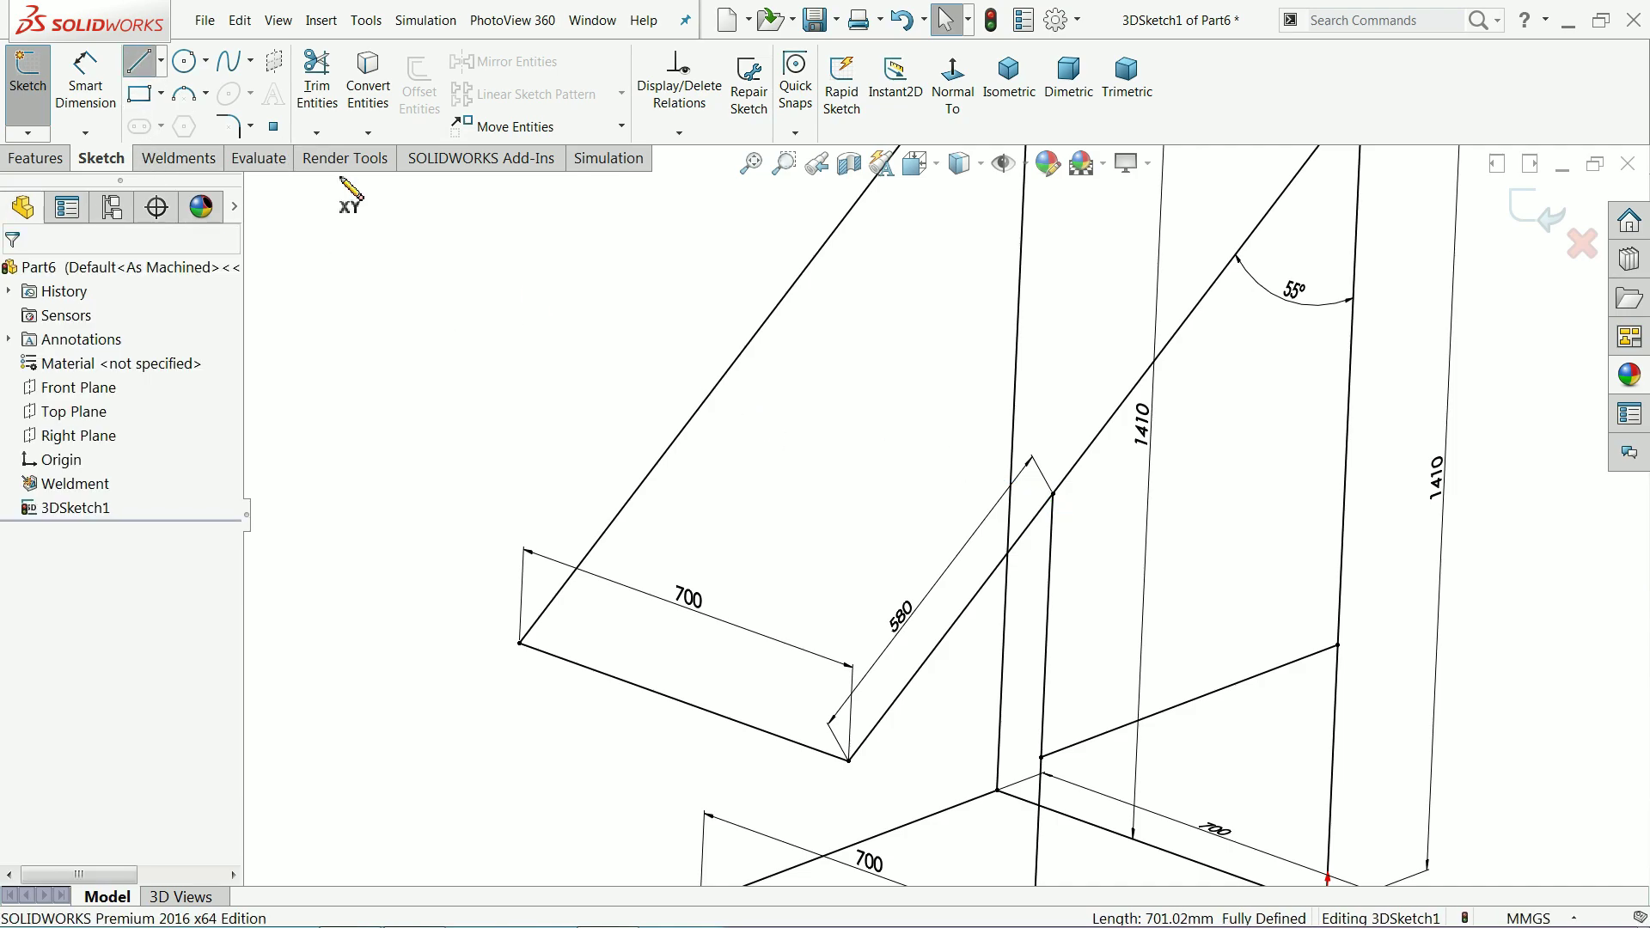
{"action": "left_click", "coordinate": [1054, 496]}
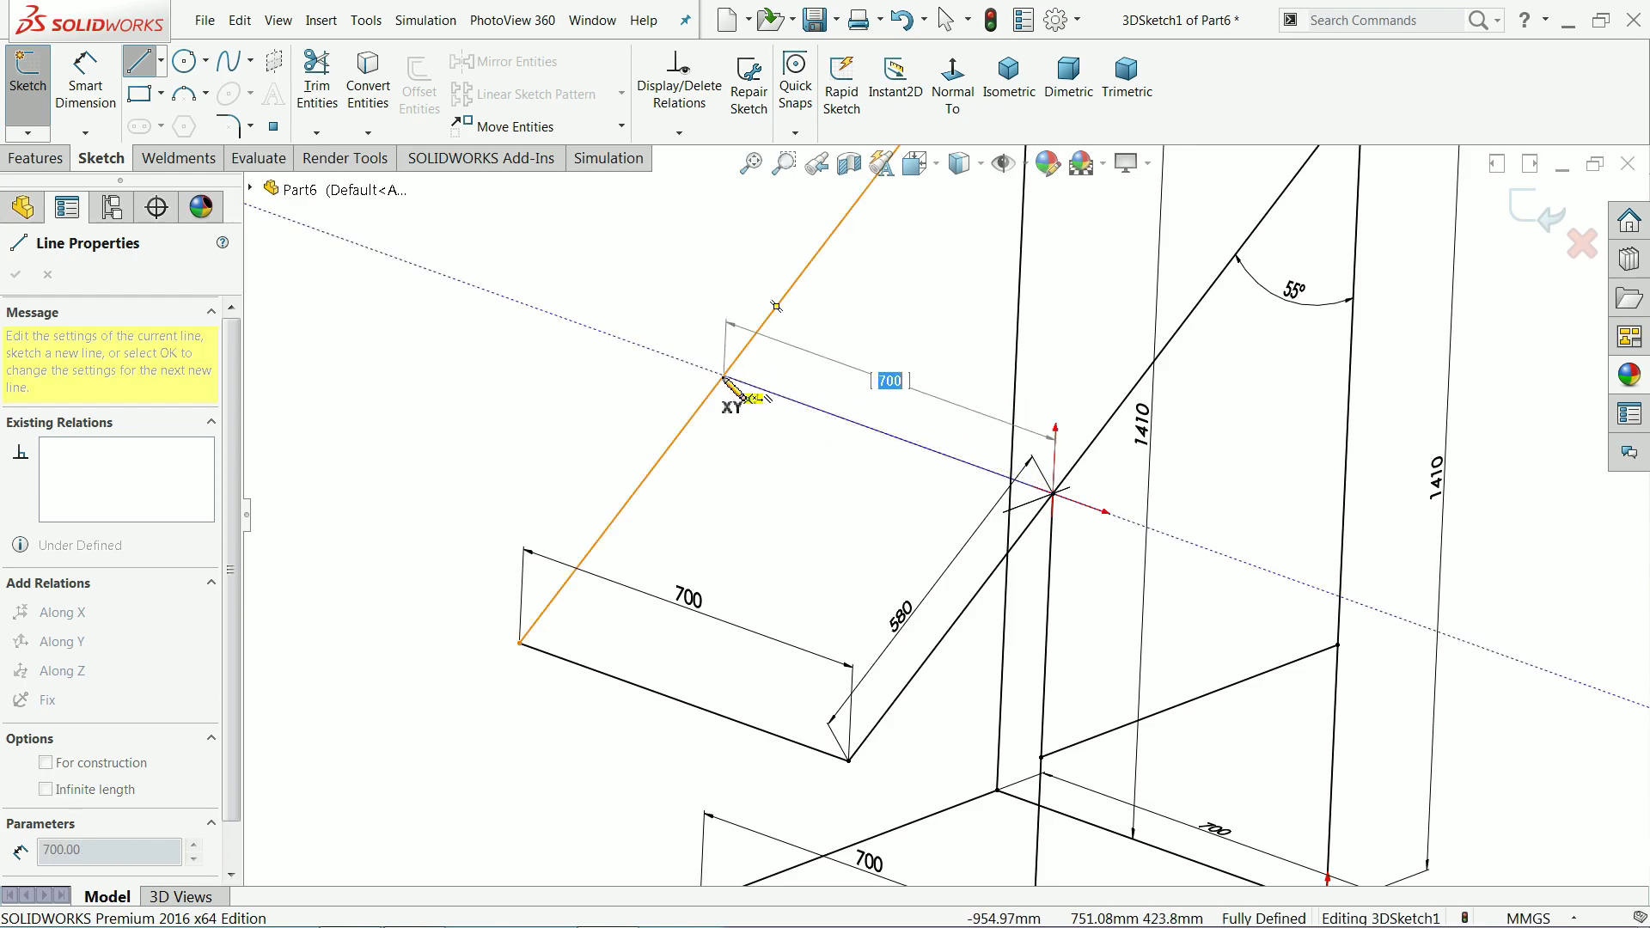
{"action": "left_click", "coordinate": [724, 378]}
{"action": "right_click", "coordinate": [668, 379]}
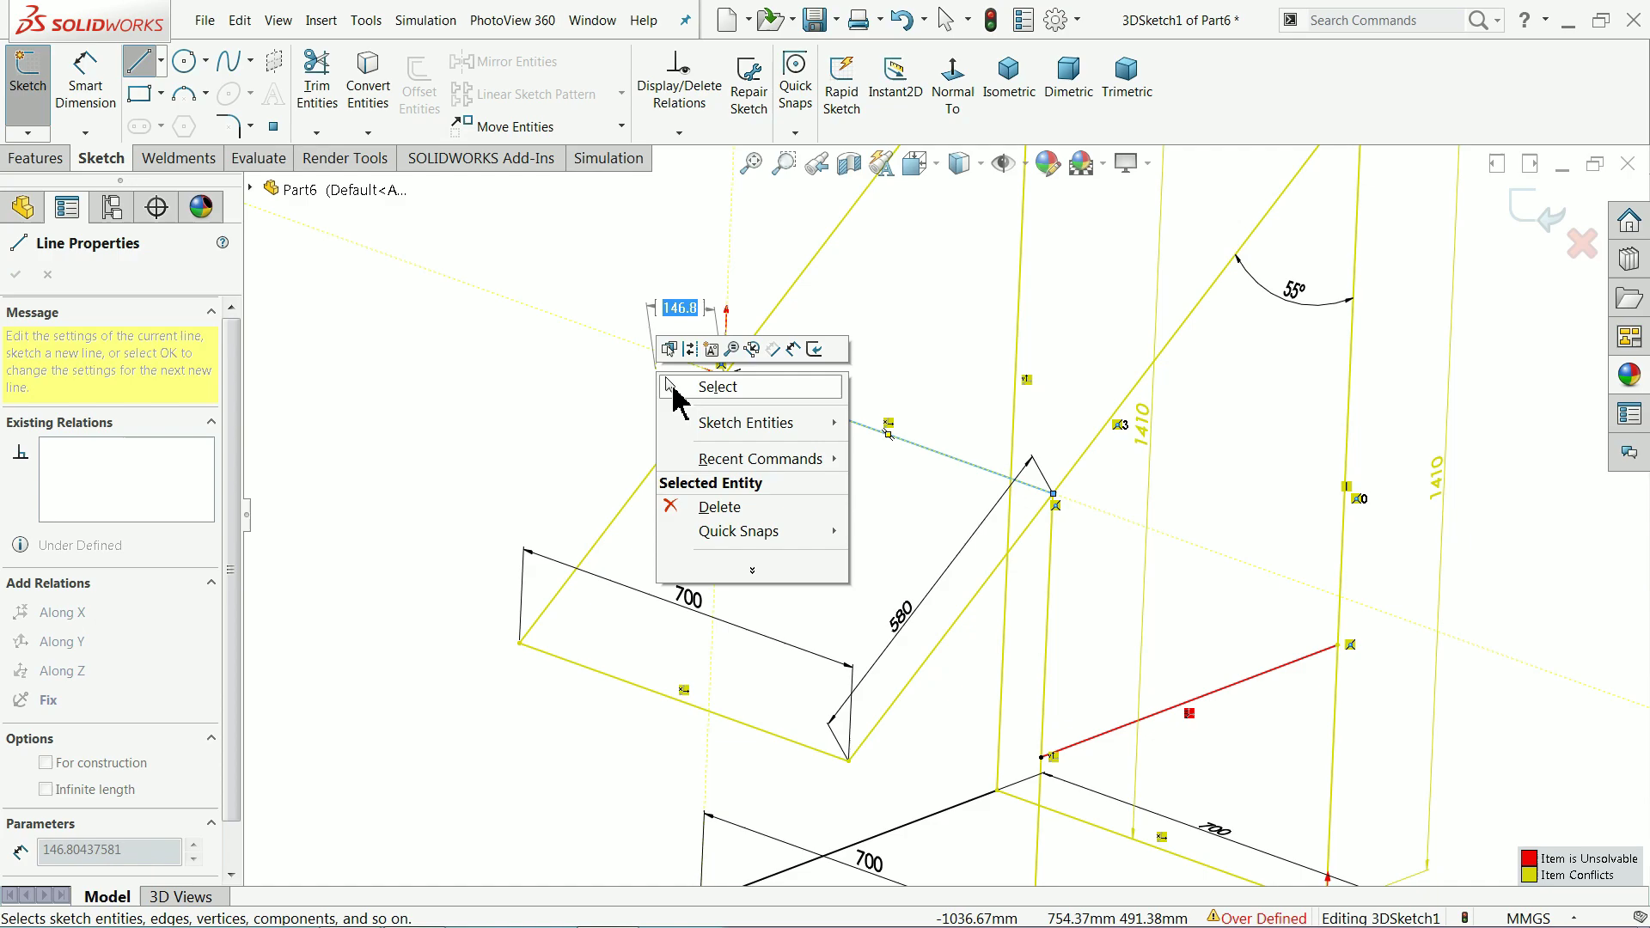
{"action": "left_click", "coordinate": [679, 389]}
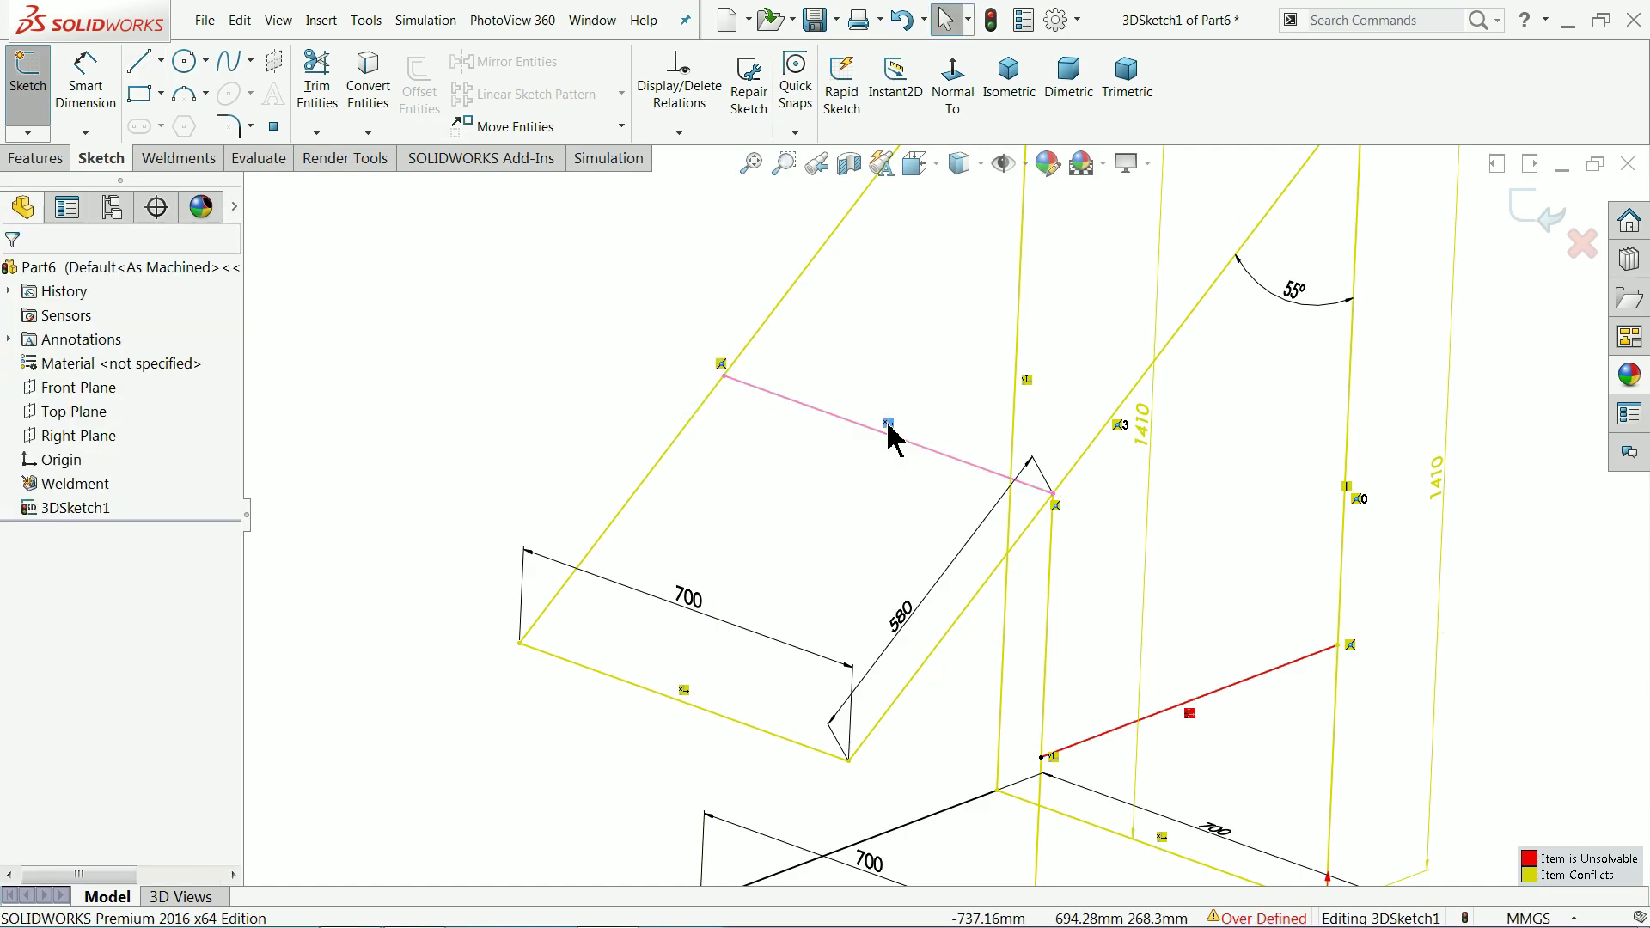
{"action": "left_click", "coordinate": [889, 423]}
{"action": "key", "text": "Delete"}
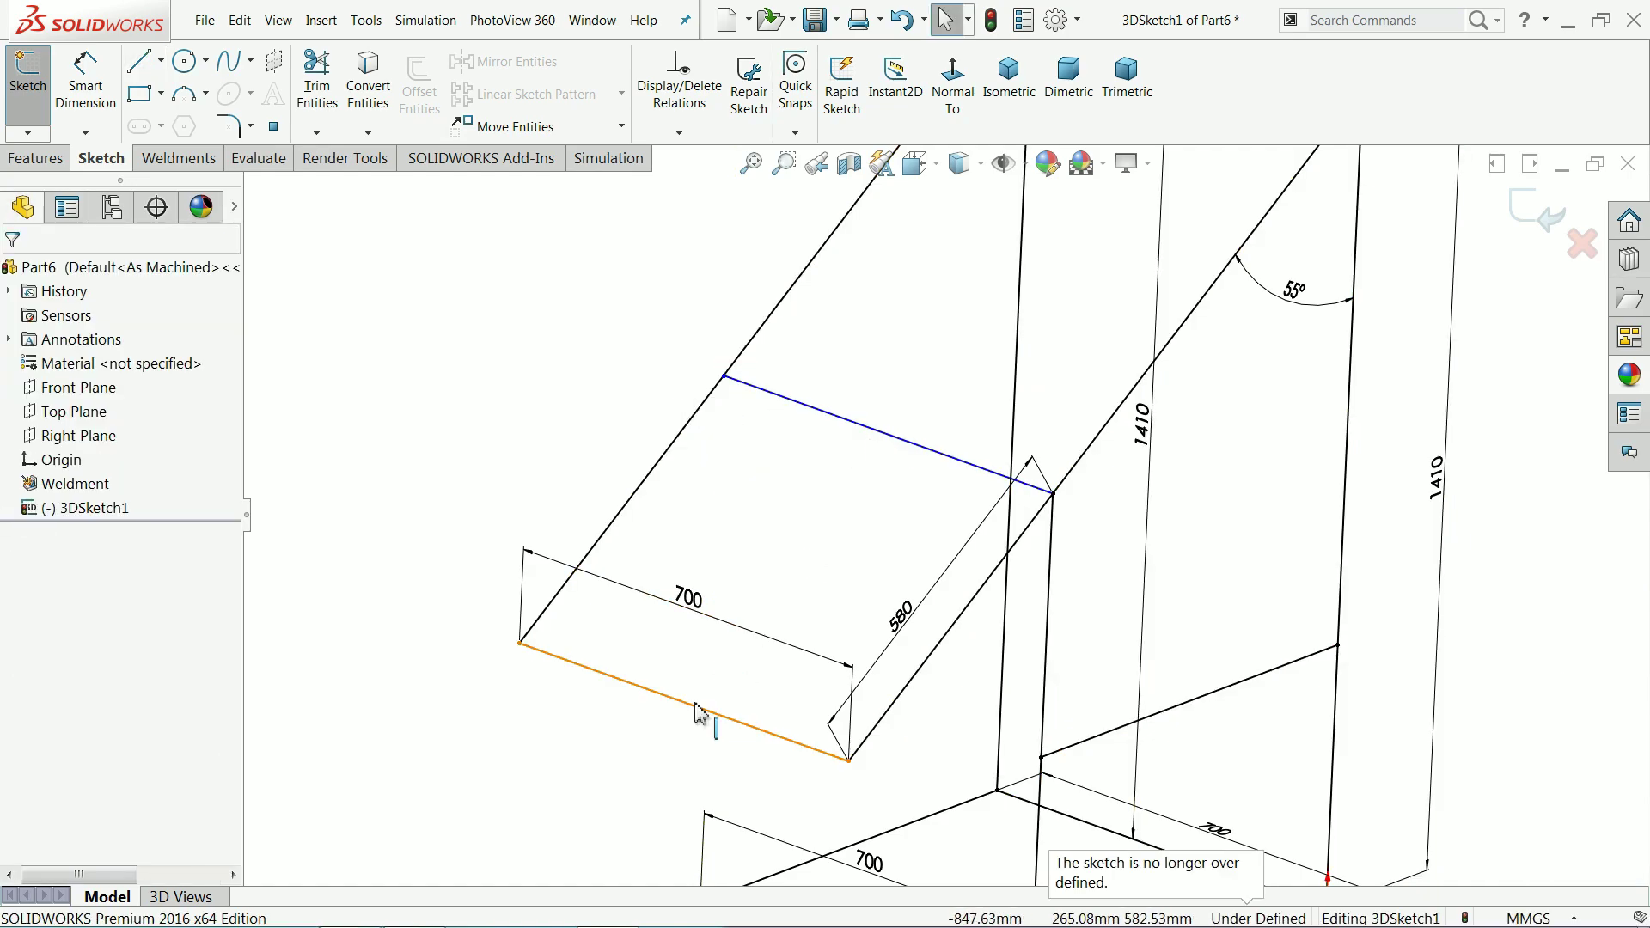
Step: Make the crossbar parallel to the lower 700 edge, then delete the over-defining parallel relation
{"action": "left_click", "coordinate": [698, 712]}
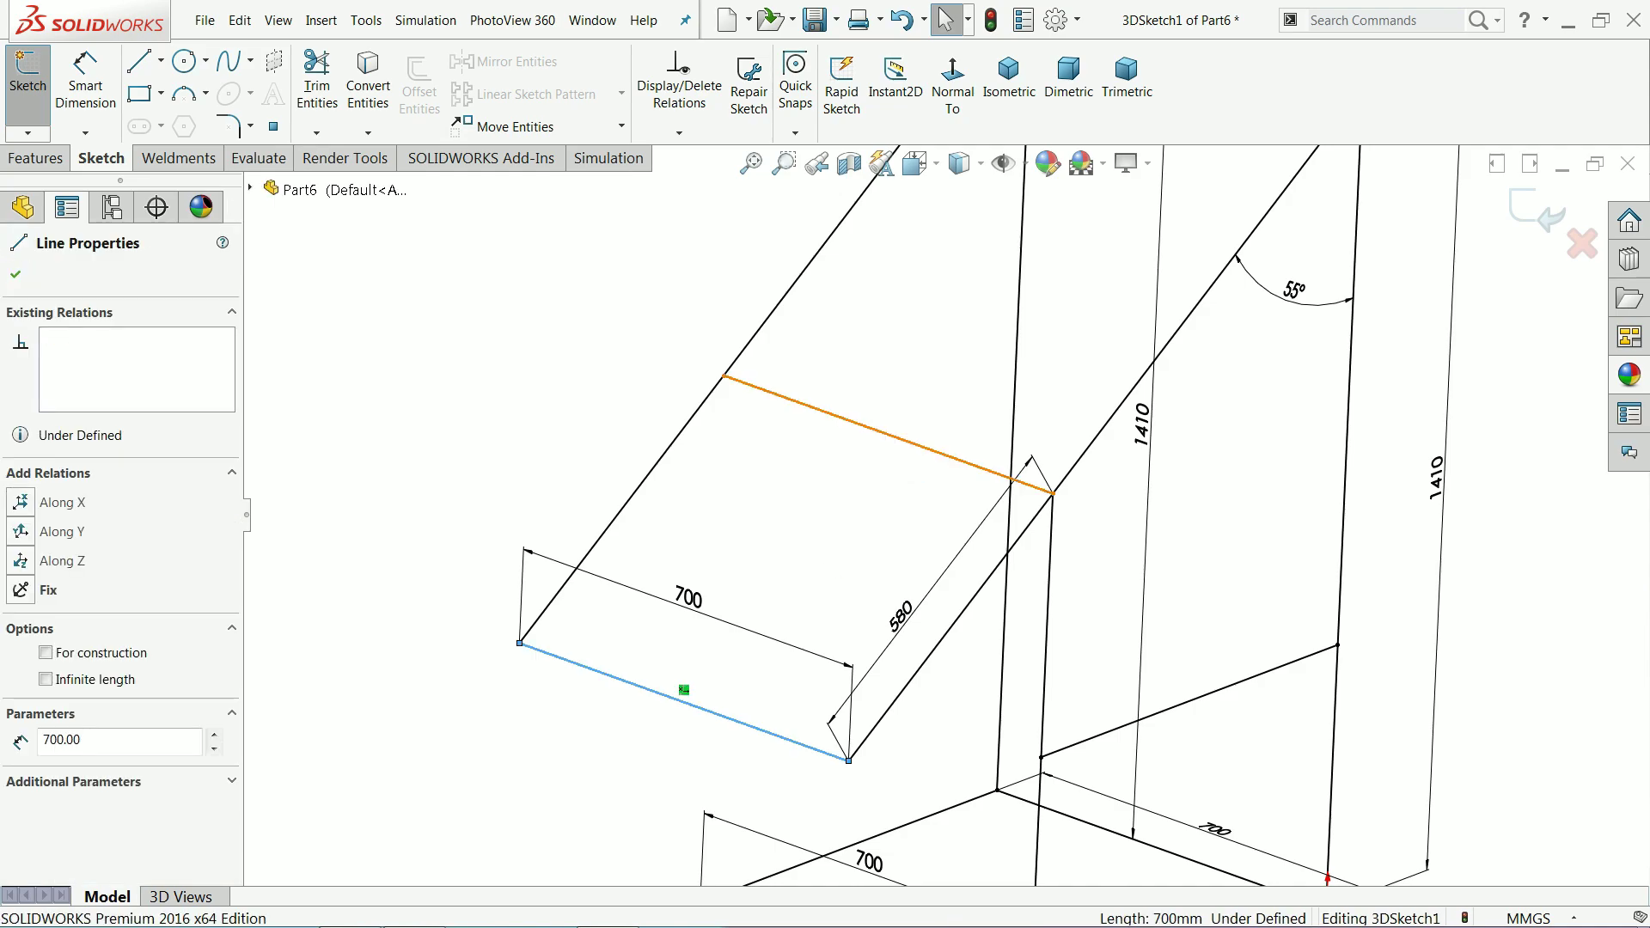
{"action": "left_click", "coordinate": [902, 445], "text": "ctrl"}
{"action": "left_click", "coordinate": [1052, 372]}
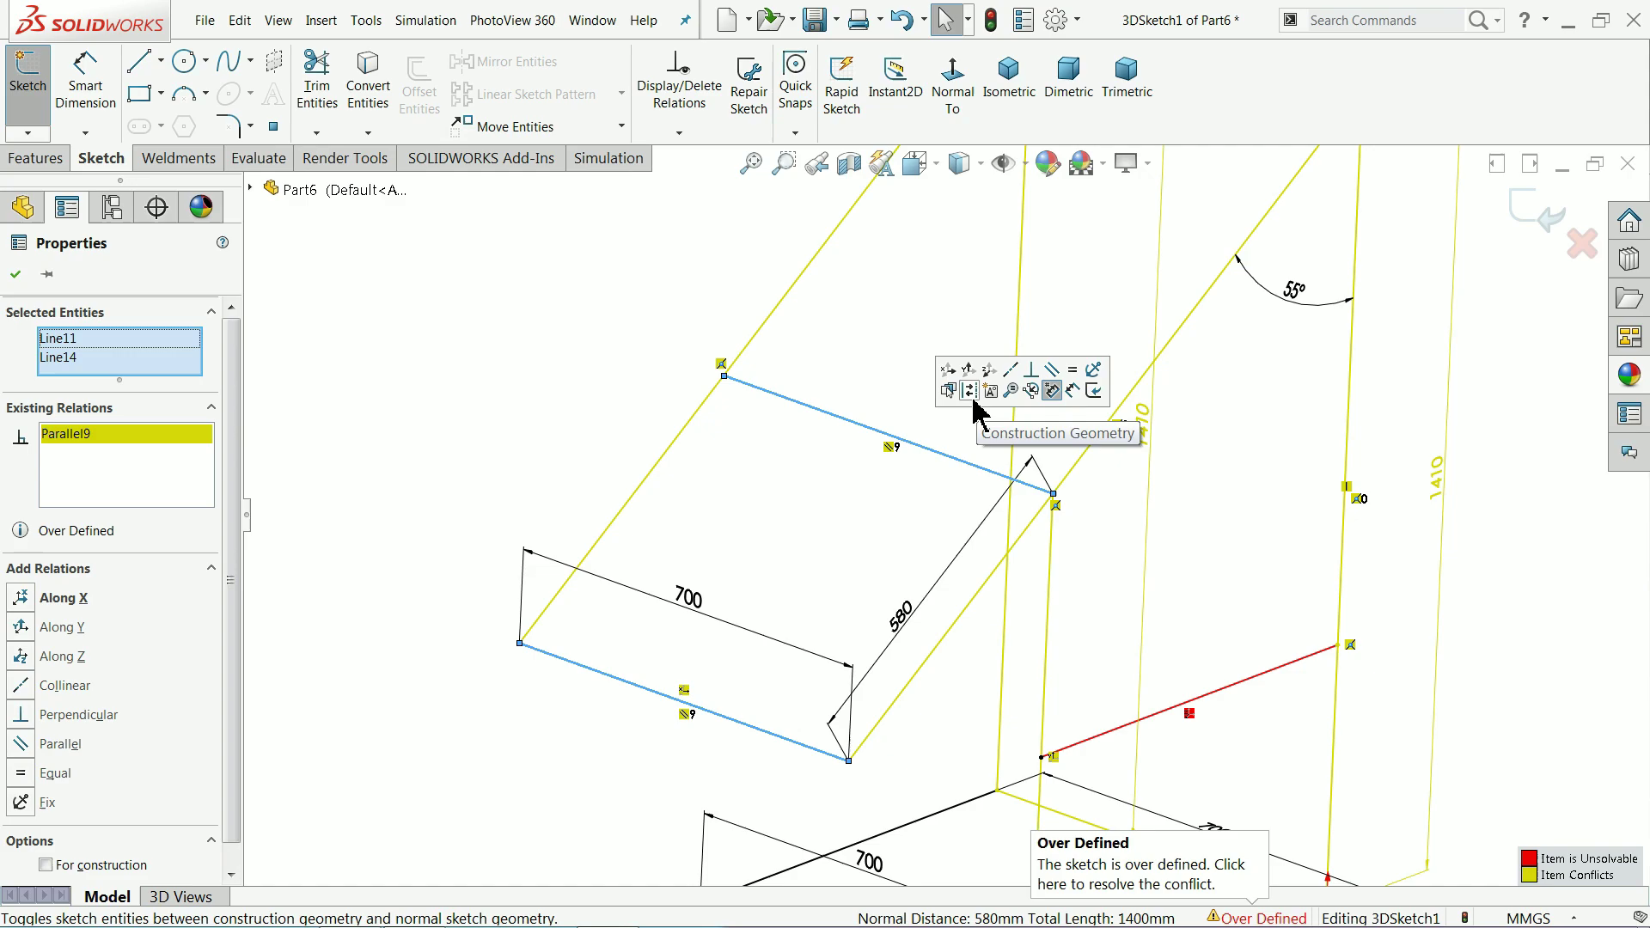
{"action": "left_click", "coordinate": [14, 275]}
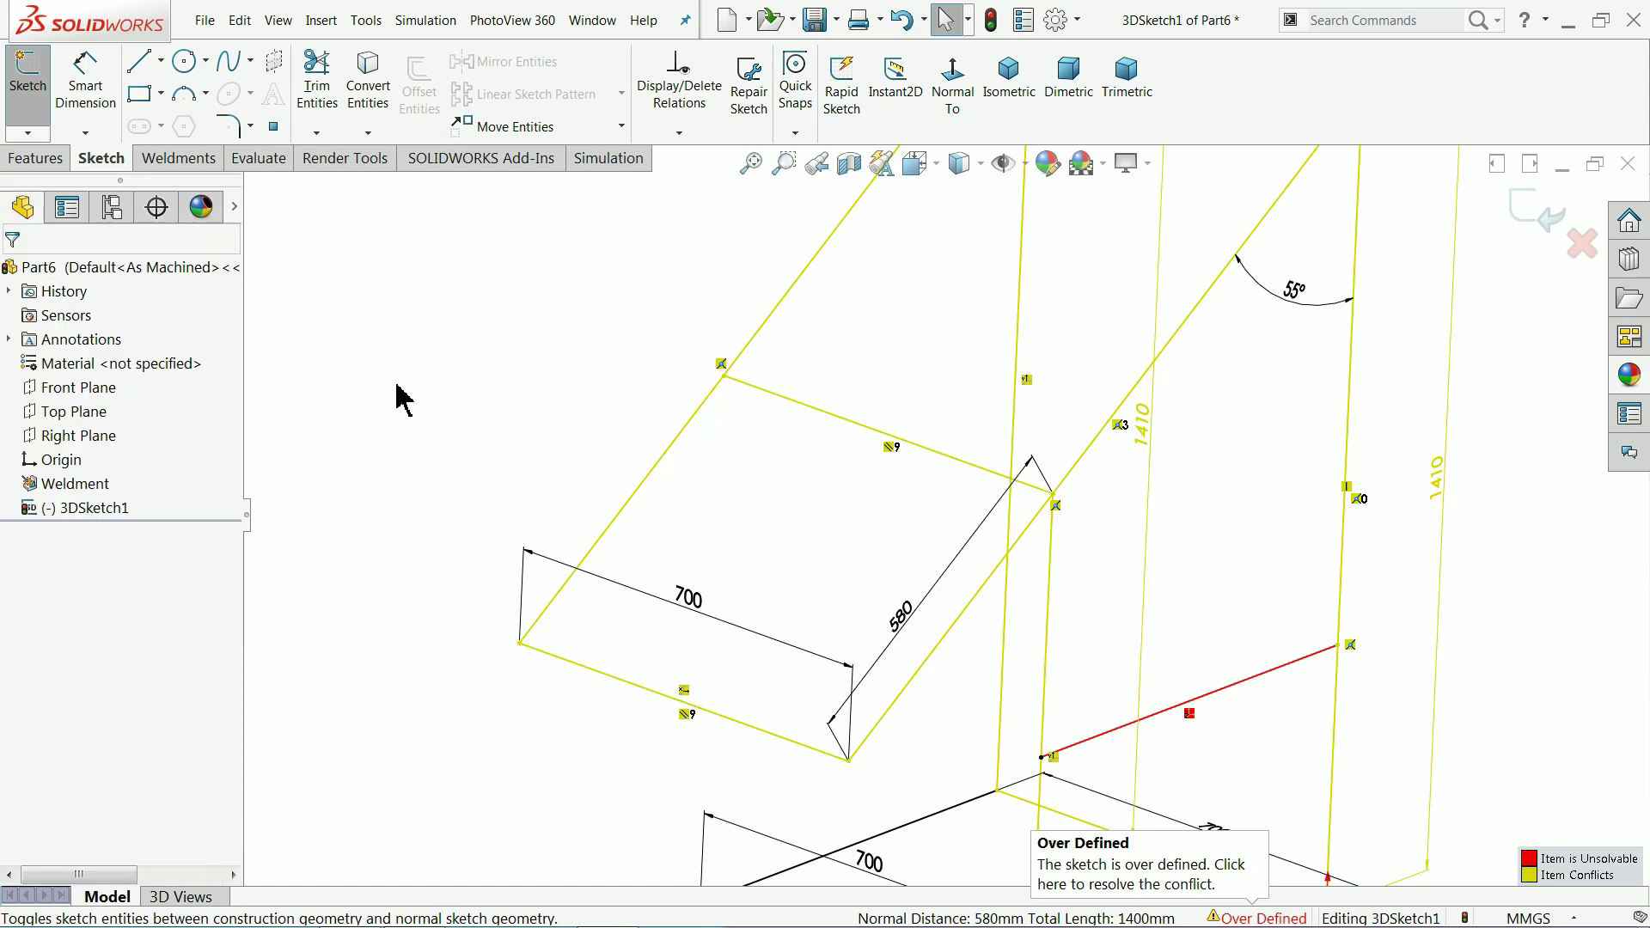
{"action": "middle_click_drag", "start_coordinate": [505, 454], "coordinate": [741, 487]}
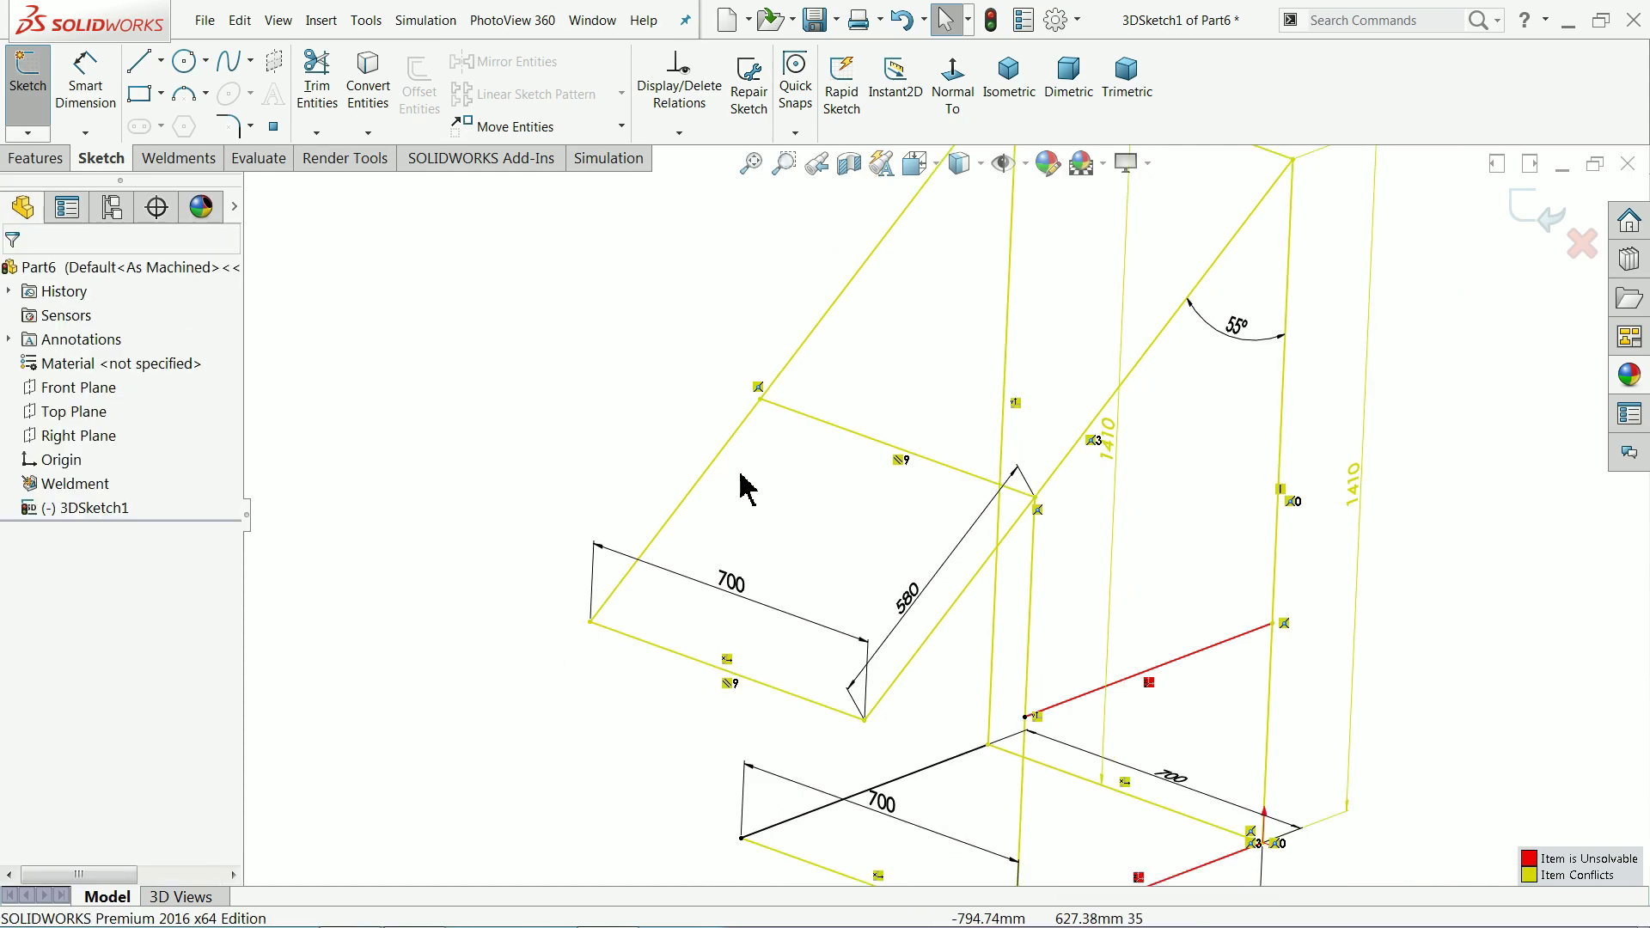
{"action": "left_click", "coordinate": [901, 460]}
{"action": "key", "text": "Delete"}
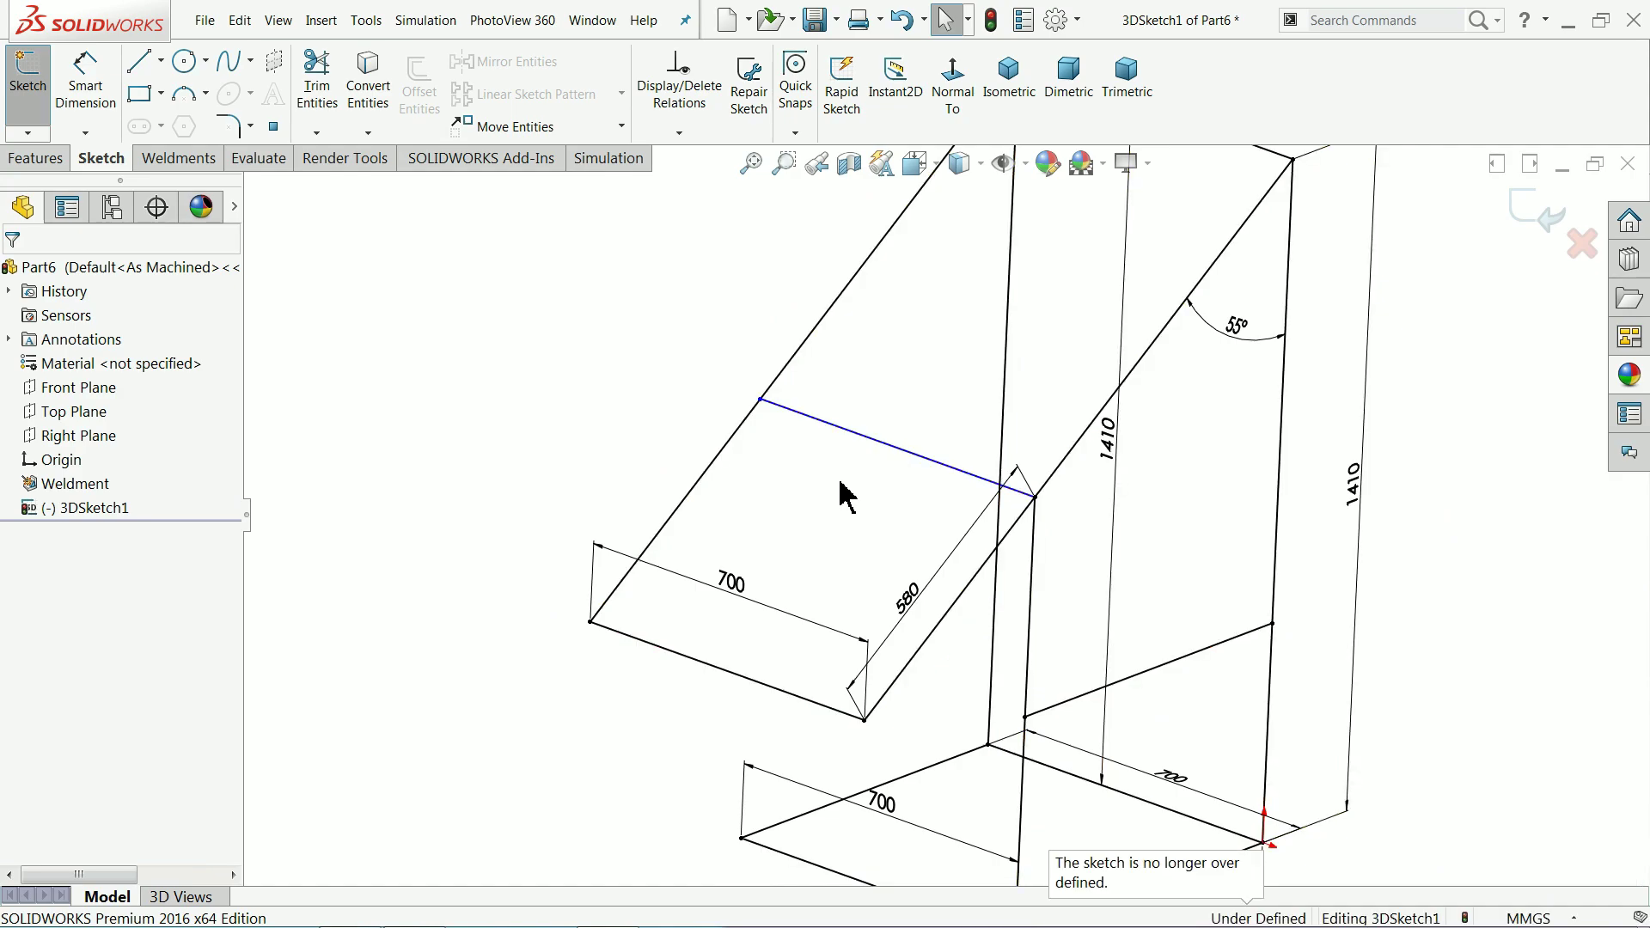
{"action": "key", "text": "f"}
{"action": "middle_click_drag", "start_coordinate": [946, 542], "coordinate": [931, 512]}
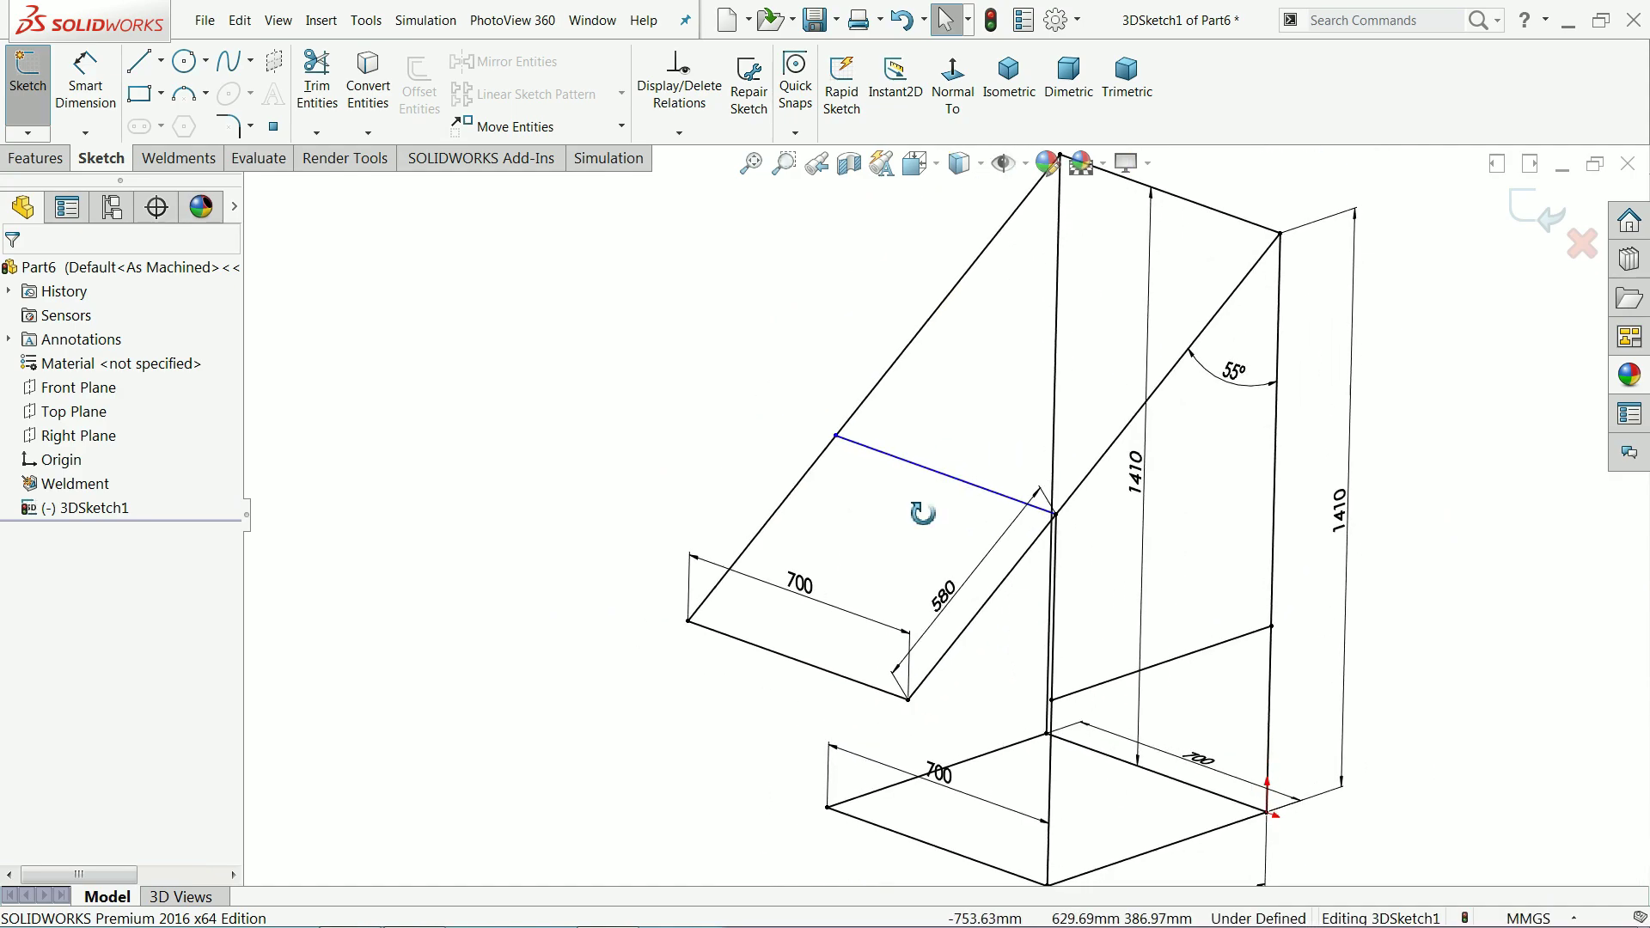
Step: Dimension the crossbar's left end 580 from the sloped frame's lower-left corner
{"action": "left_click", "coordinate": [85, 94]}
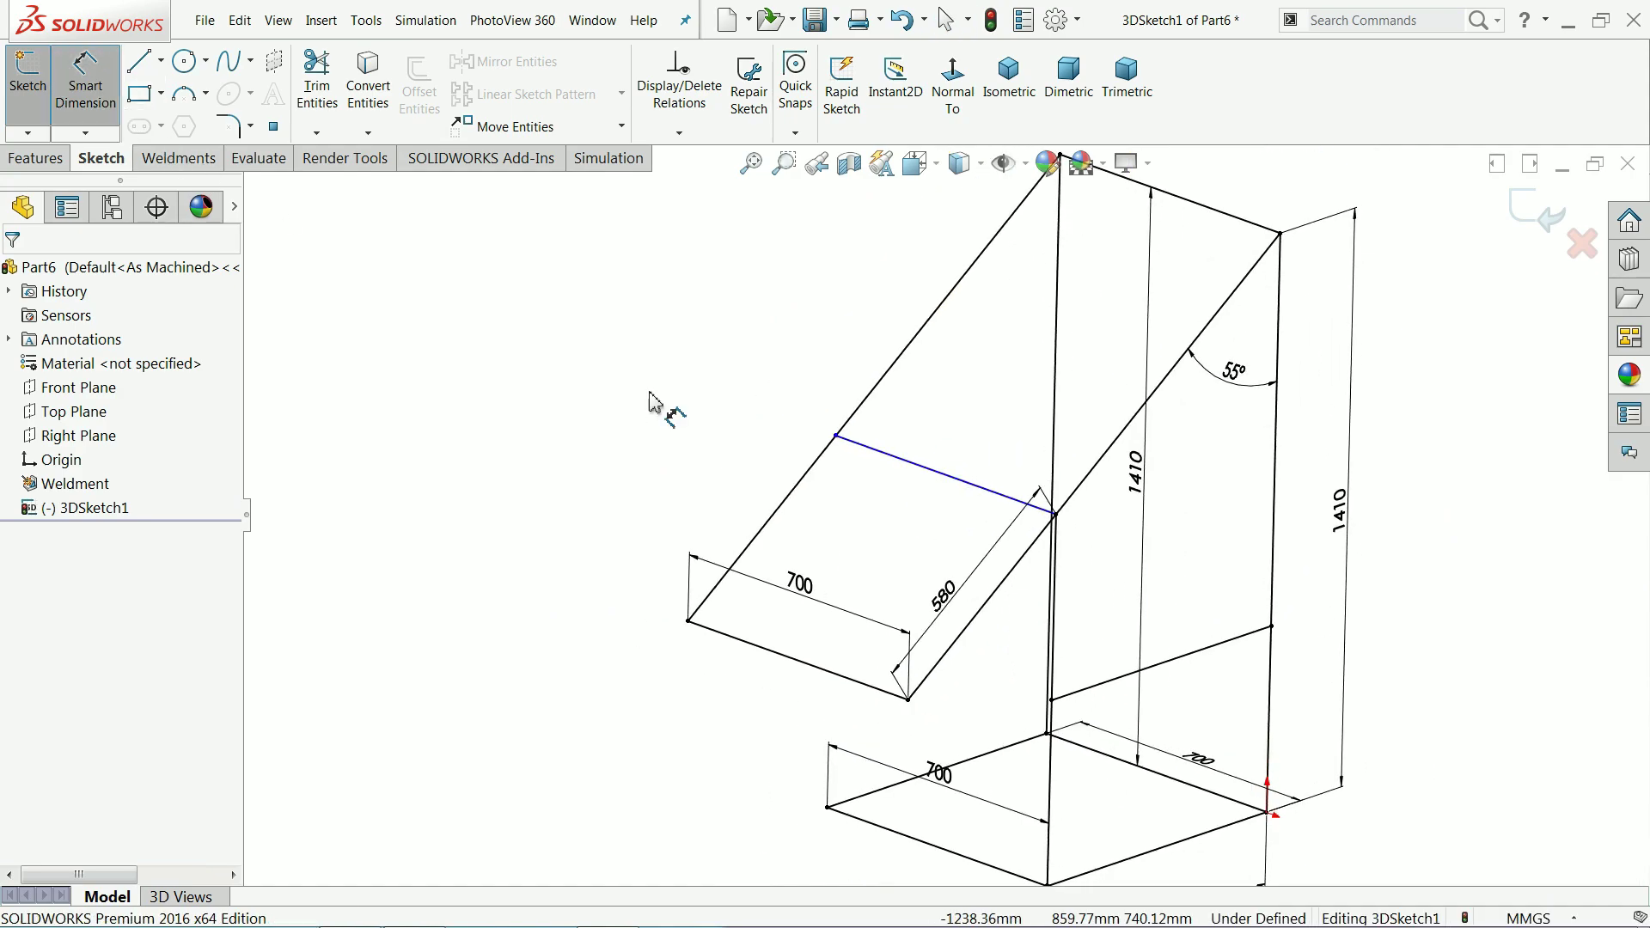
{"action": "left_click", "coordinate": [835, 436]}
{"action": "left_click", "coordinate": [688, 620]}
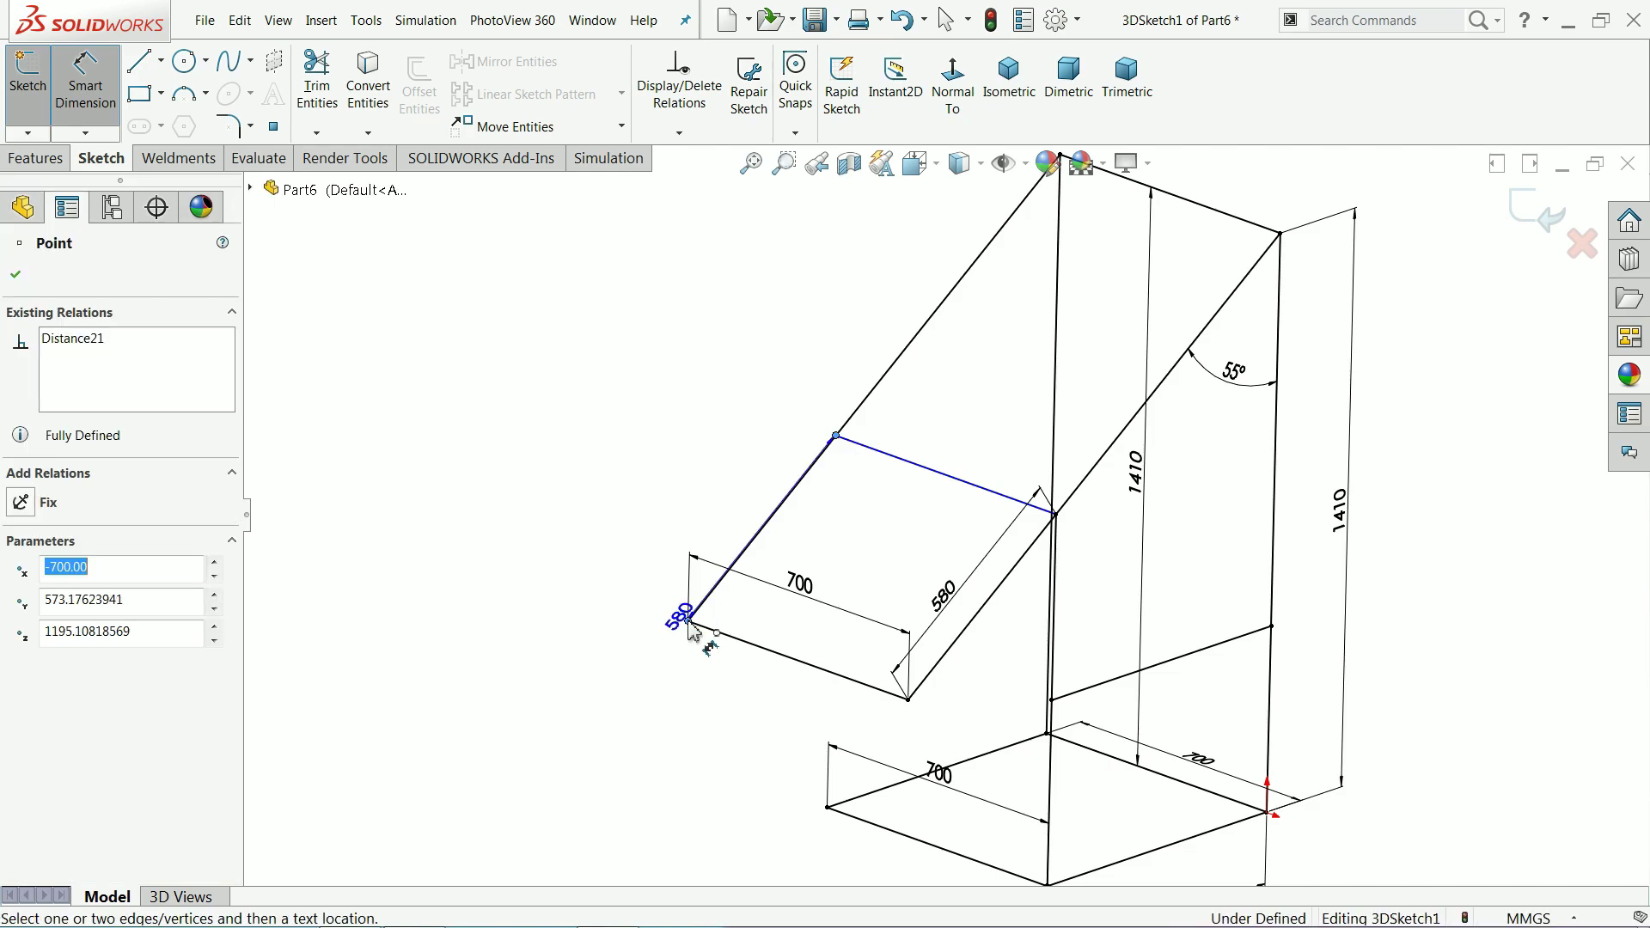
{"action": "left_click", "coordinate": [651, 541]}
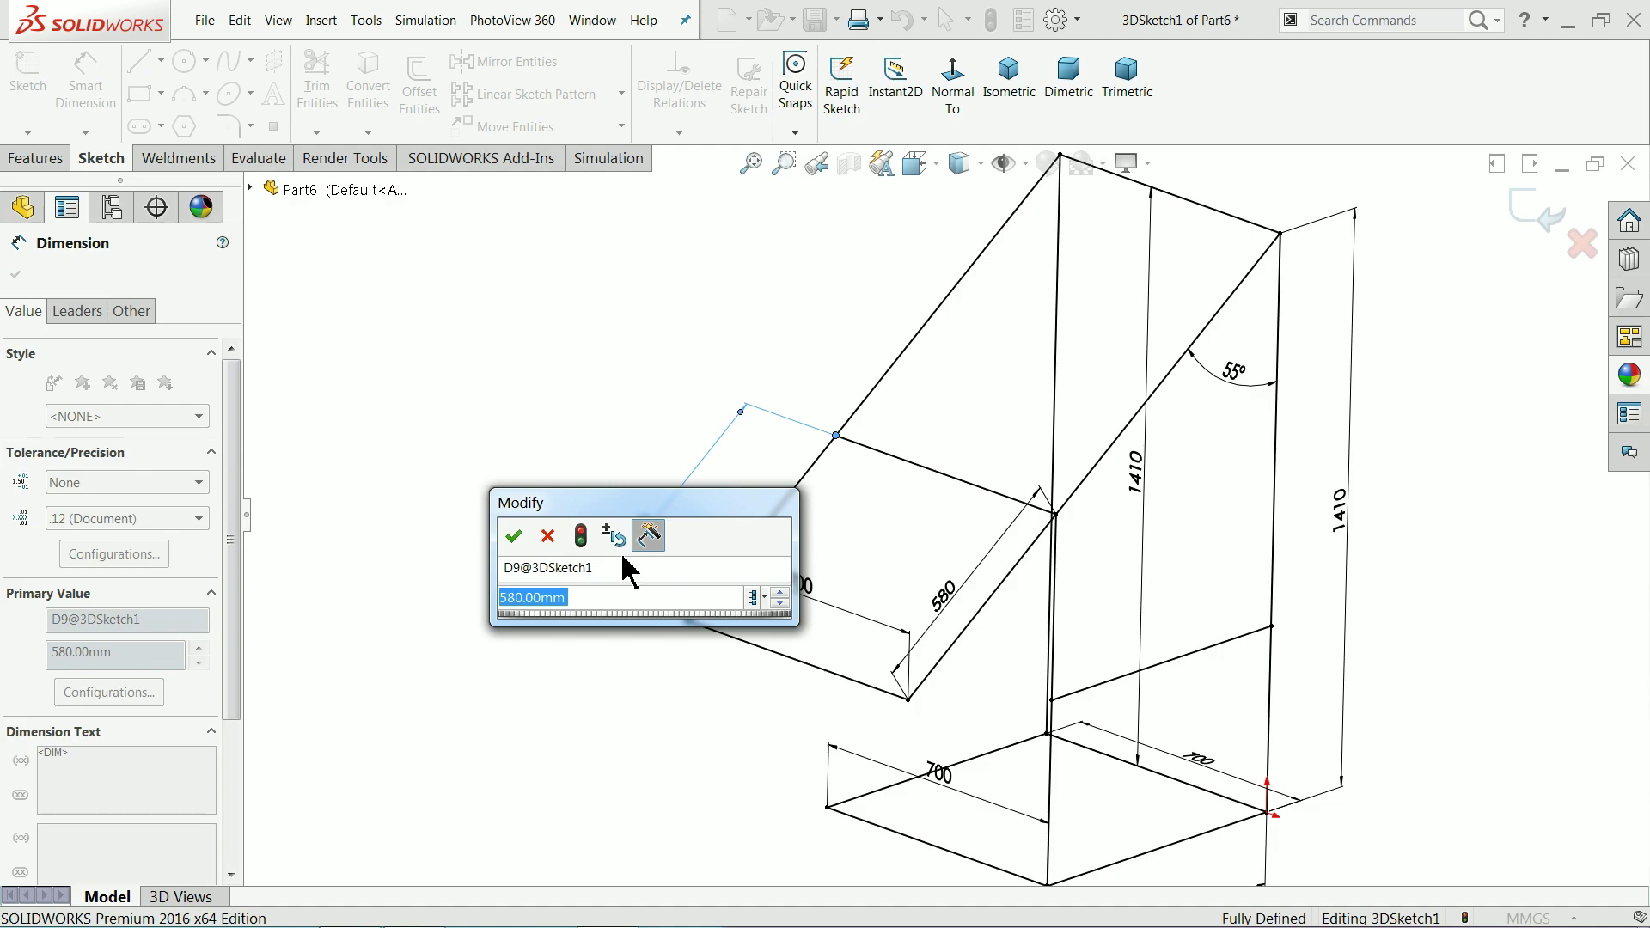
{"action": "key", "text": "Return"}
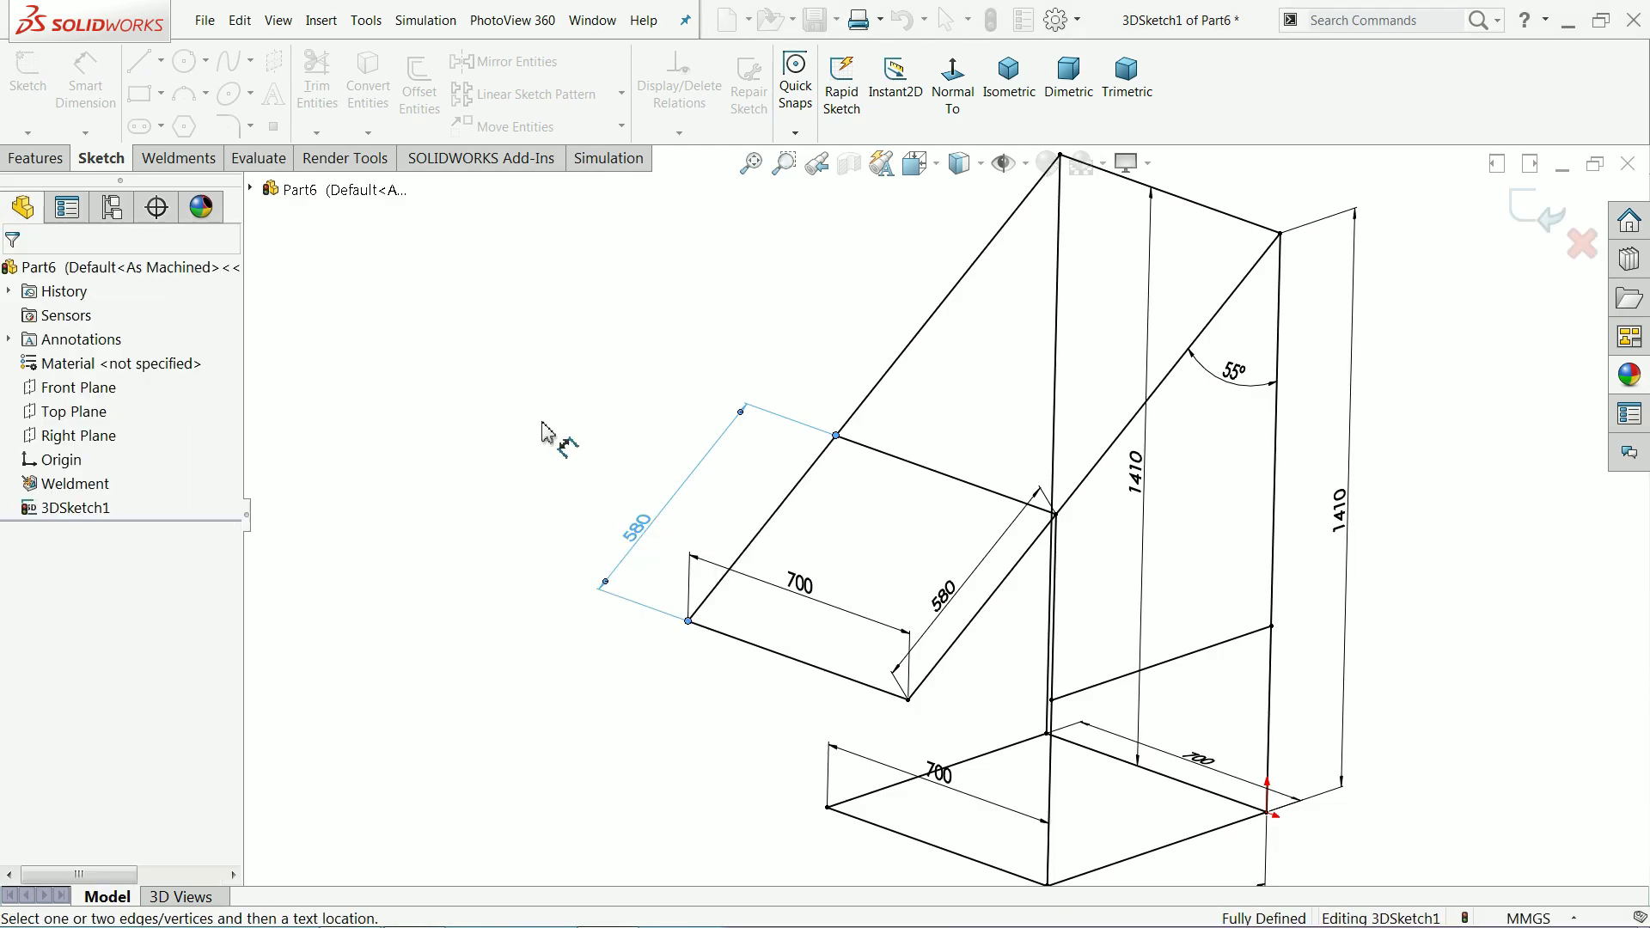
Step: Draw a vertical post from the crossbar's left end down to the front base corner
{"action": "left_click", "coordinate": [139, 61]}
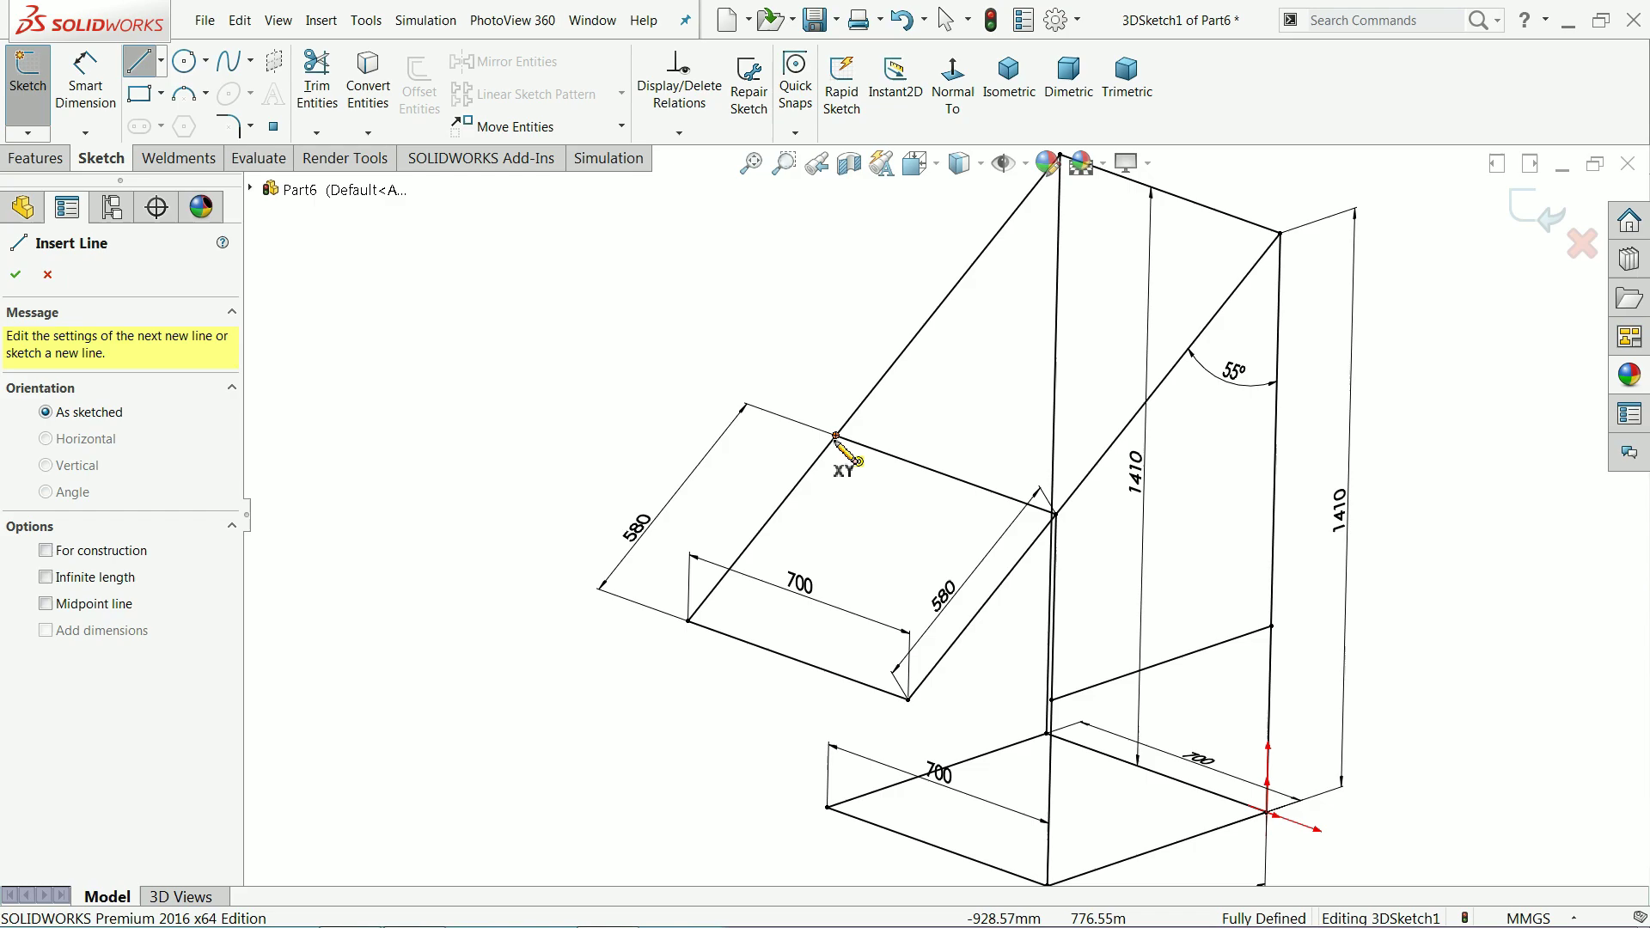
{"action": "left_click", "coordinate": [835, 435]}
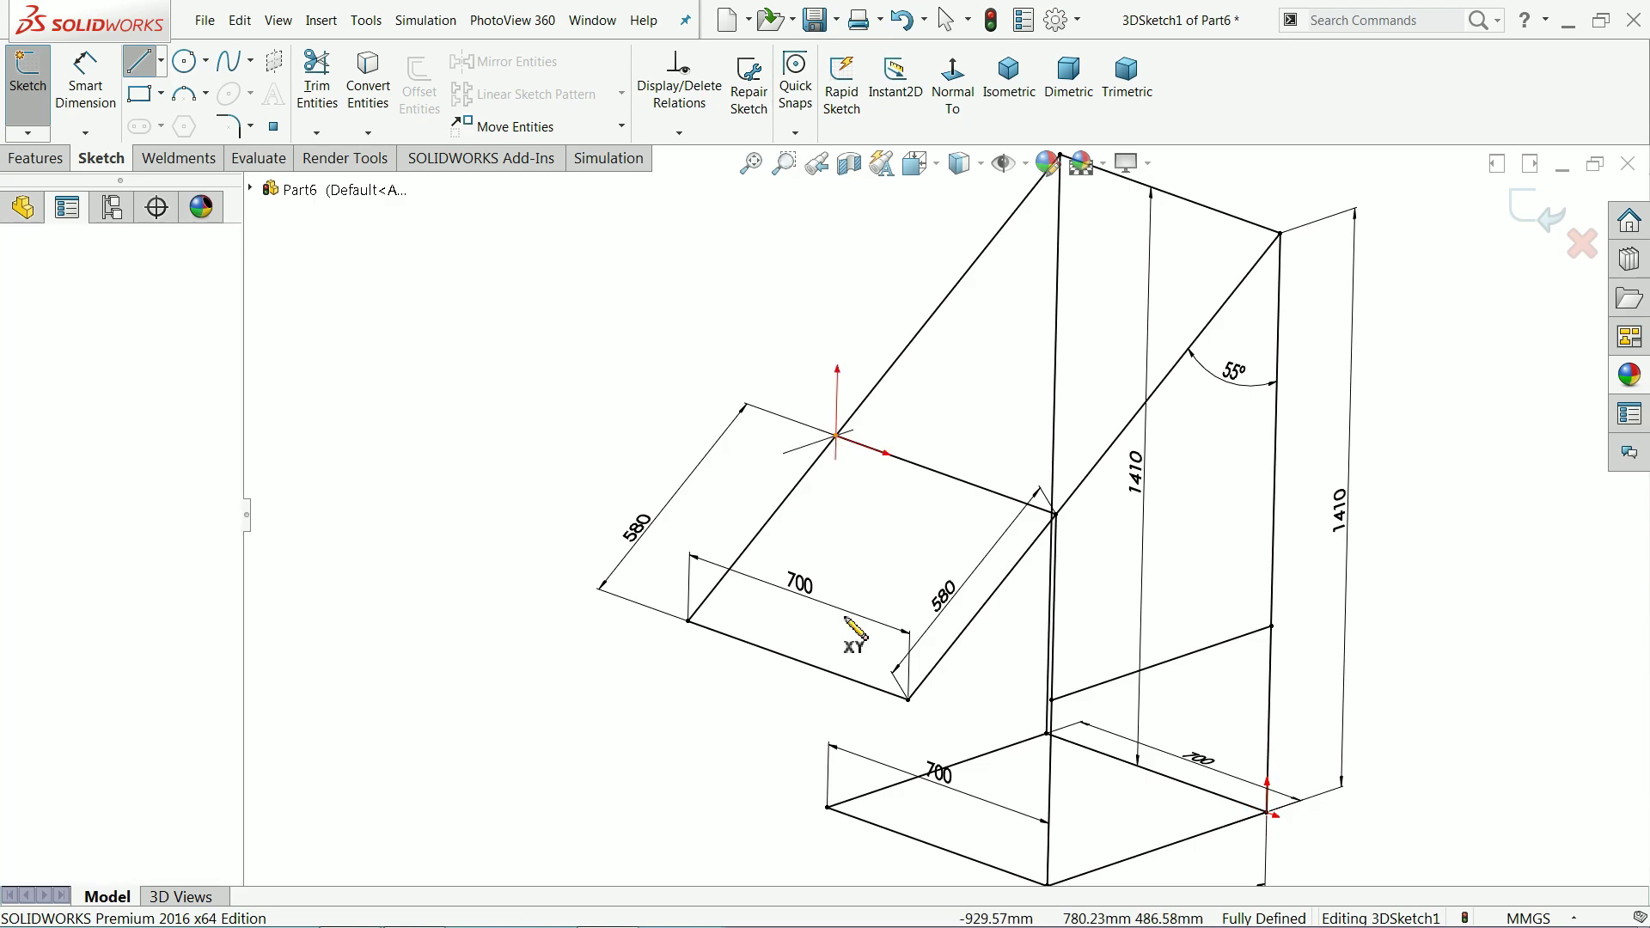
{"action": "left_click", "coordinate": [827, 808]}
Step: End the line tool and delete the conflicting relation so 3DSketch1 is fully defined again
{"action": "right_click", "coordinate": [553, 633]}
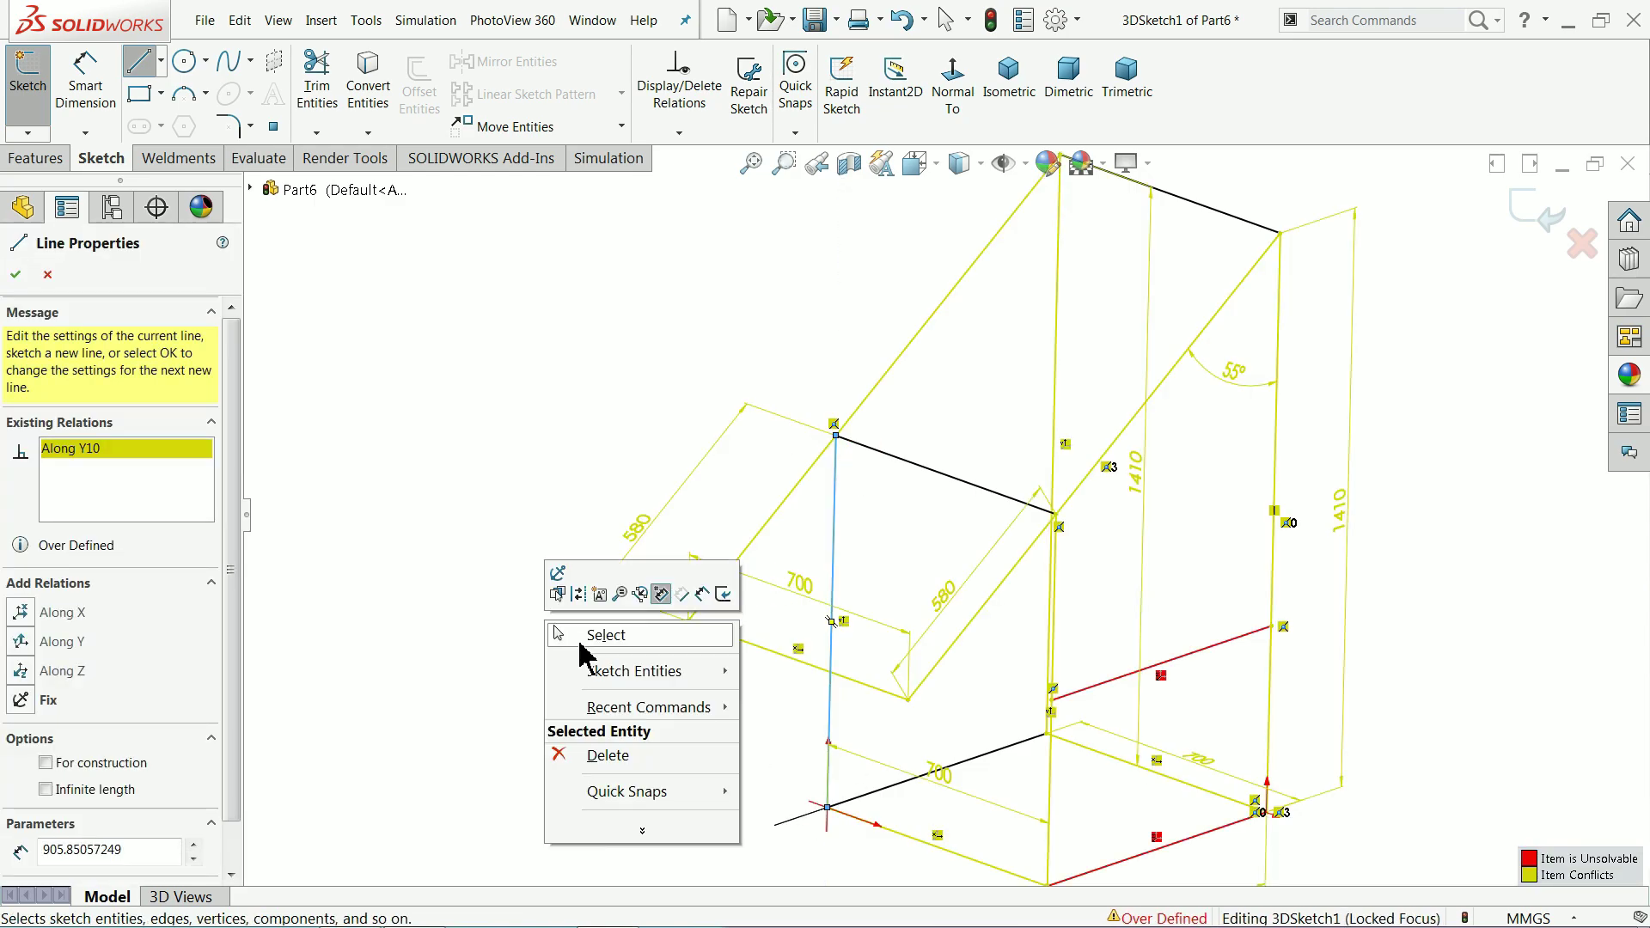
{"action": "left_click", "coordinate": [610, 634]}
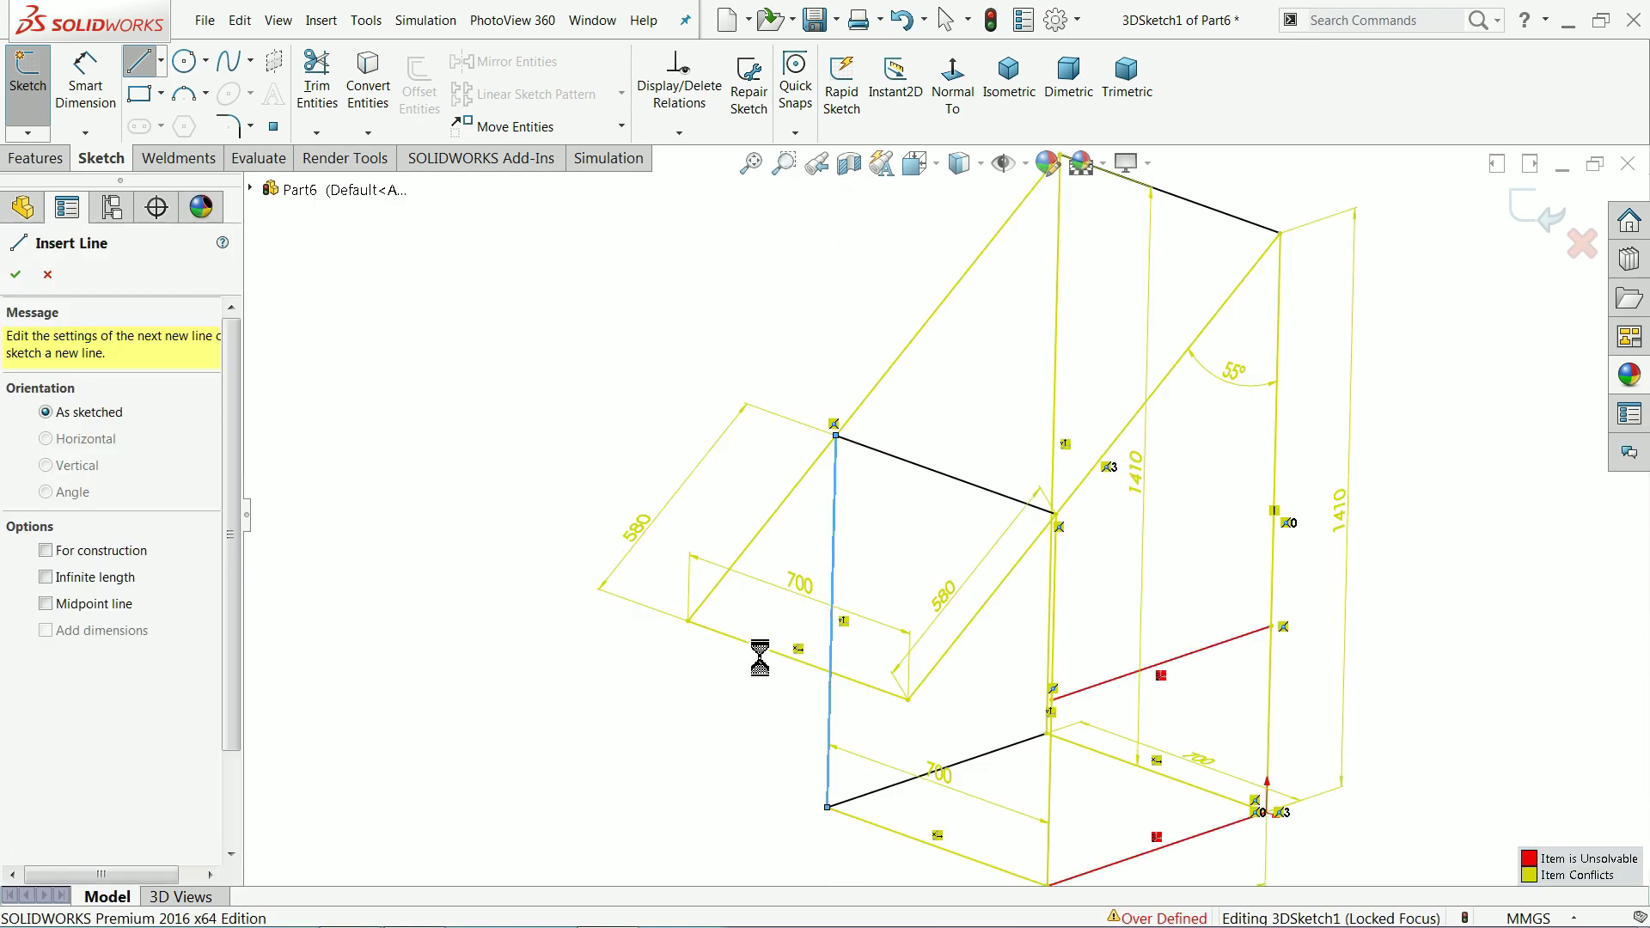
{"action": "left_click", "coordinate": [844, 621]}
{"action": "key", "text": "Delete"}
{"action": "key", "text": "f"}
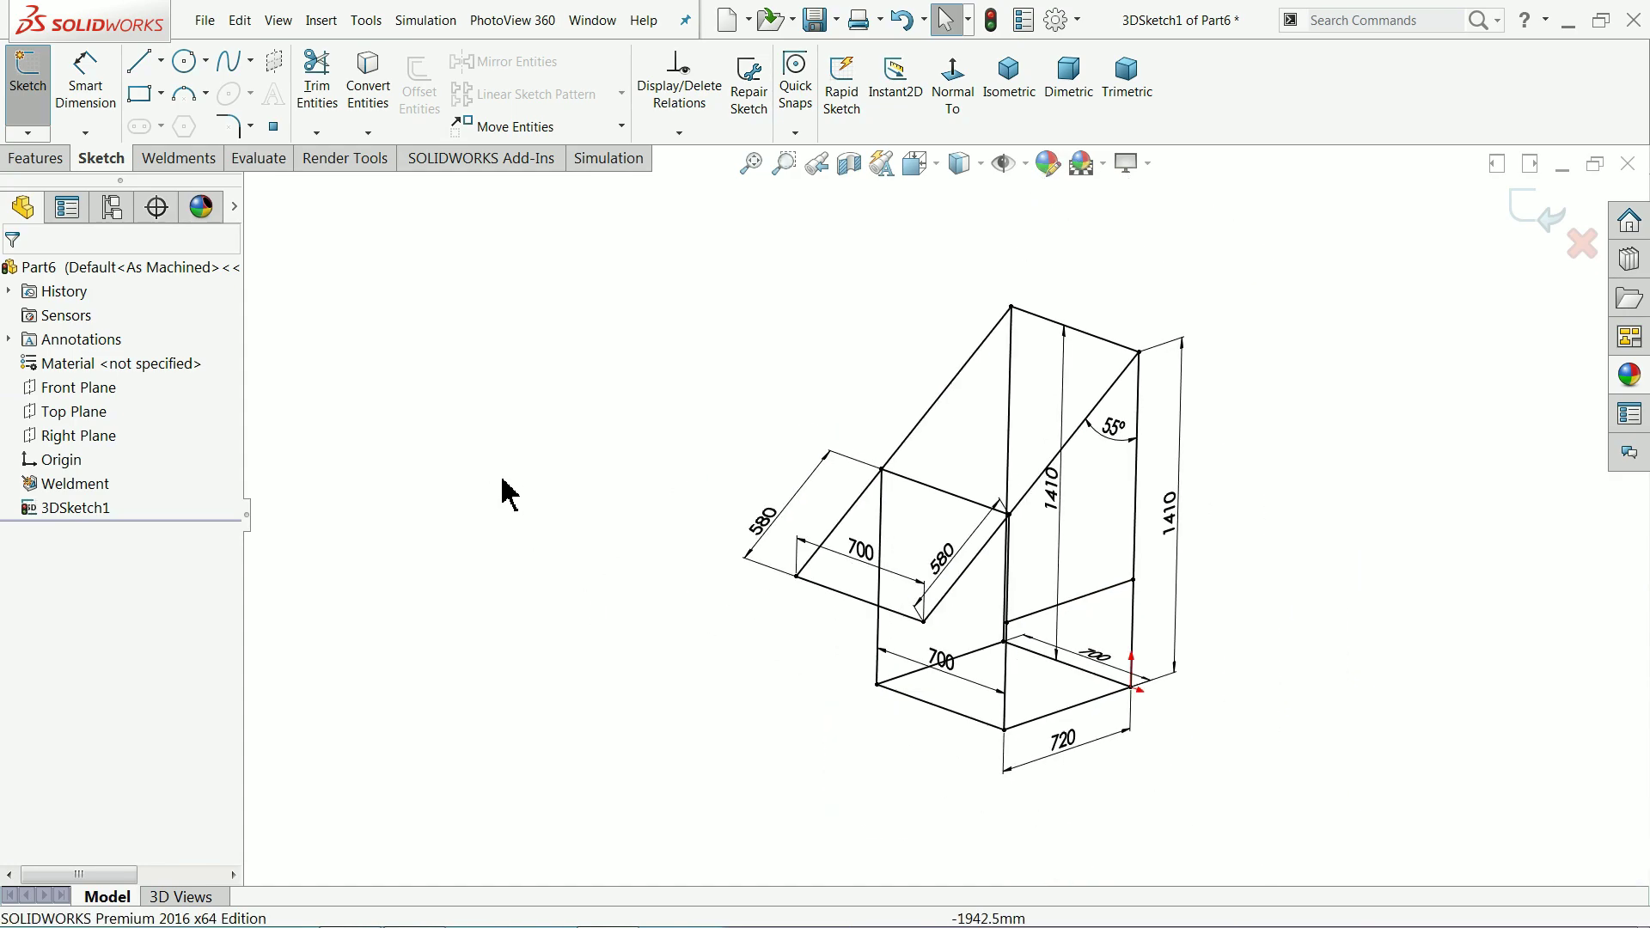
Step: Move the two 700 dimensions, the 1410 and the 580 dimensions clear of the edges
{"action": "left_click_drag", "start_coordinate": [819, 560], "coordinate": [823, 645]}
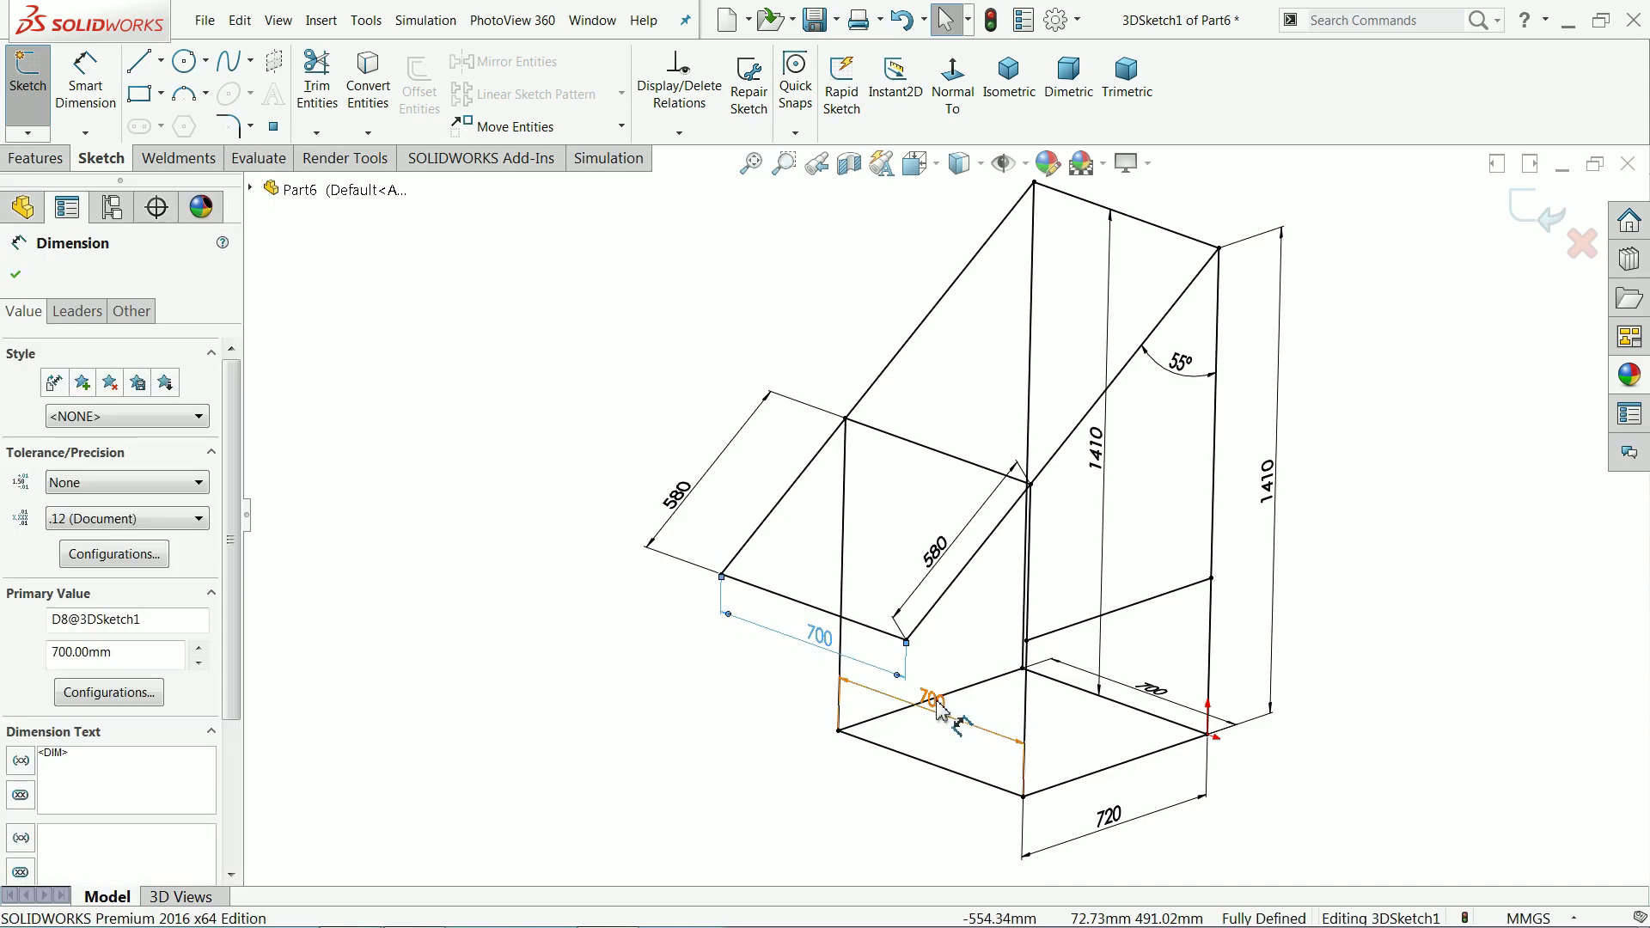
{"action": "left_click_drag", "start_coordinate": [932, 701], "coordinate": [924, 799]}
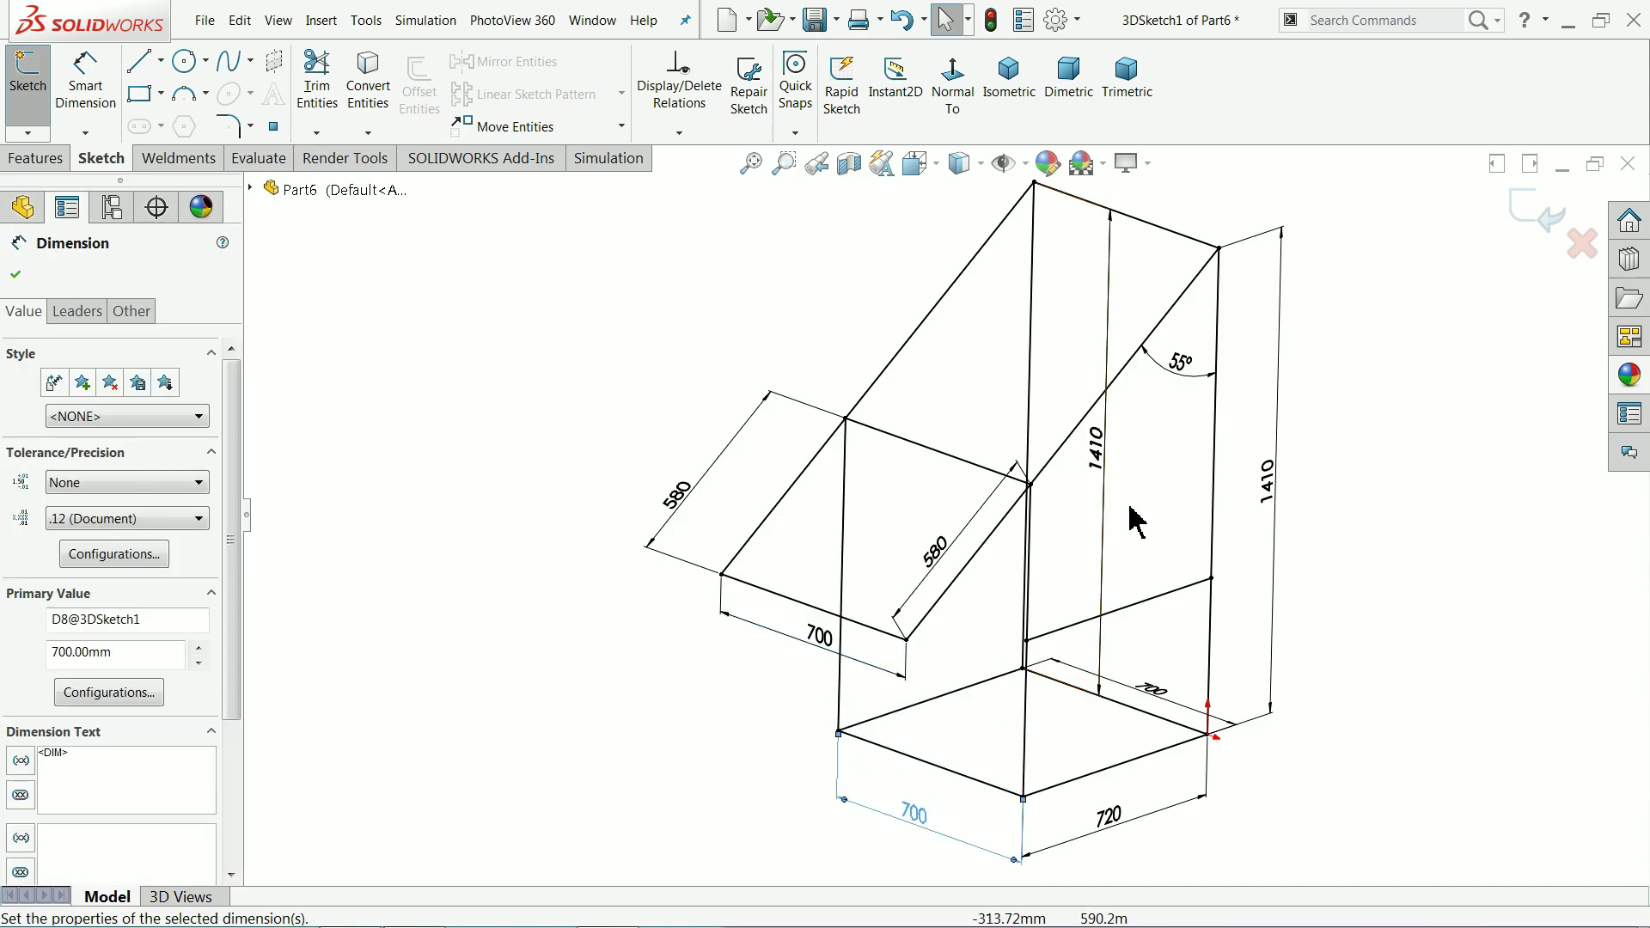
{"action": "left_click_drag", "start_coordinate": [1116, 472], "coordinate": [943, 395]}
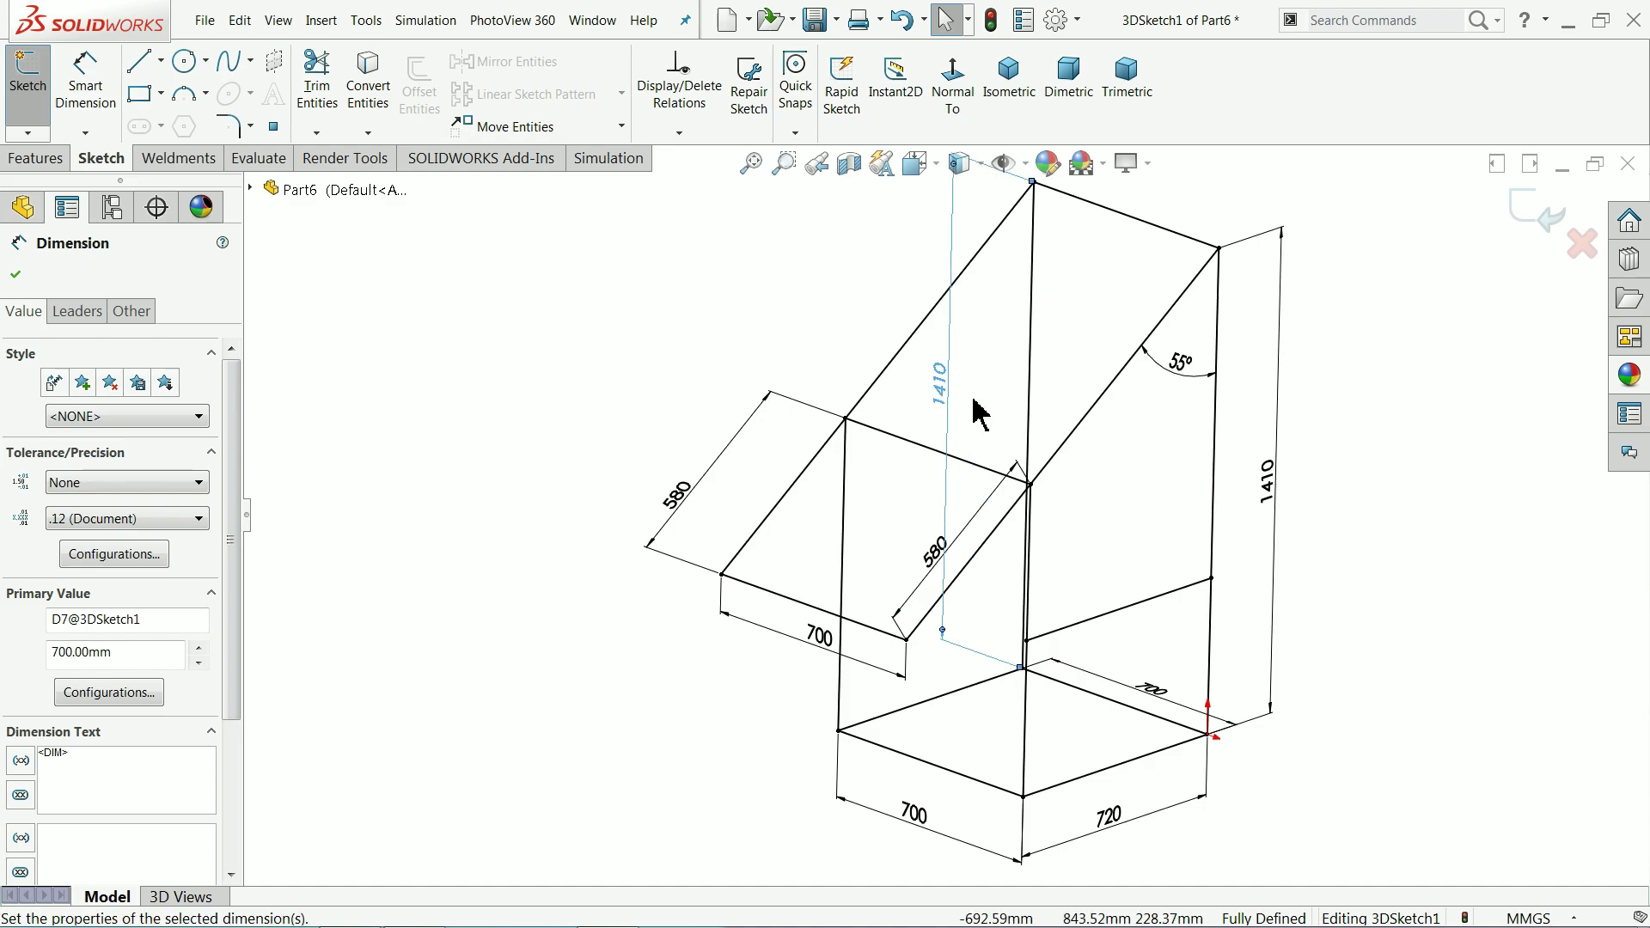
{"action": "left_click_drag", "start_coordinate": [944, 558], "coordinate": [987, 589]}
{"action": "scroll", "coordinate": [936, 578], "scroll_direction": "up", "scroll_amount": 3}
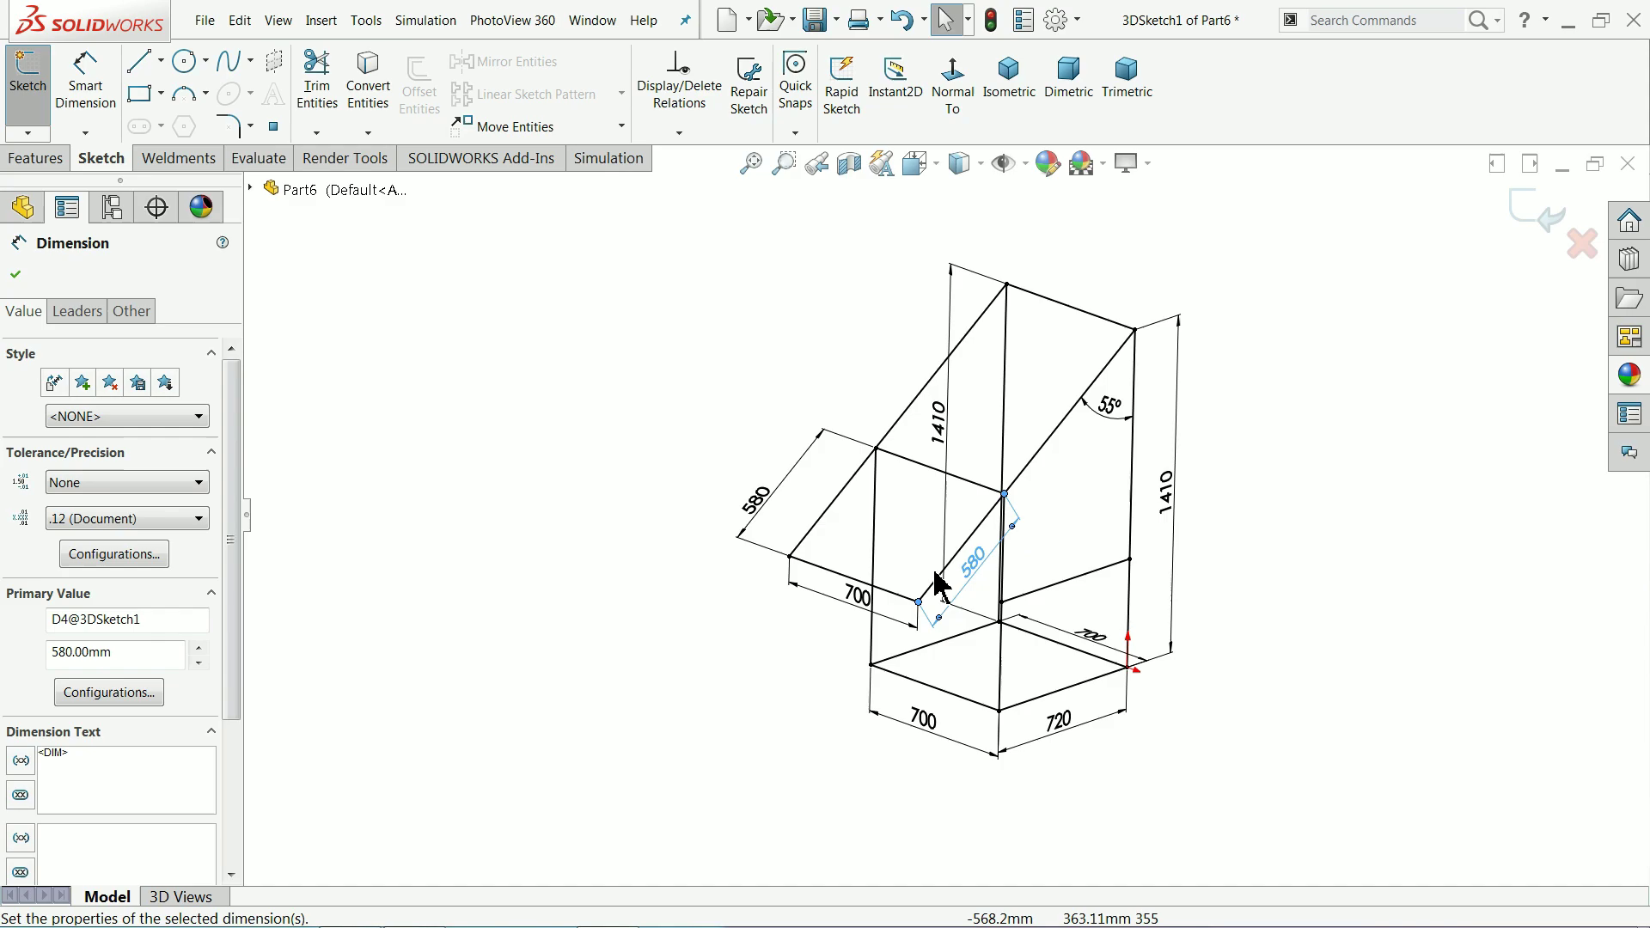
{"action": "scroll", "coordinate": [1063, 554], "scroll_direction": "down", "scroll_amount": 3}
{"action": "mouse_move", "coordinate": [1062, 555]}
{"action": "middle_mouse_down"}
{"action": "mouse_move", "coordinate": [1043, 553]}
{"action": "mouse_move", "coordinate": [1043, 501]}
{"action": "mouse_move", "coordinate": [1041, 532]}
{"action": "middle_mouse_up"}
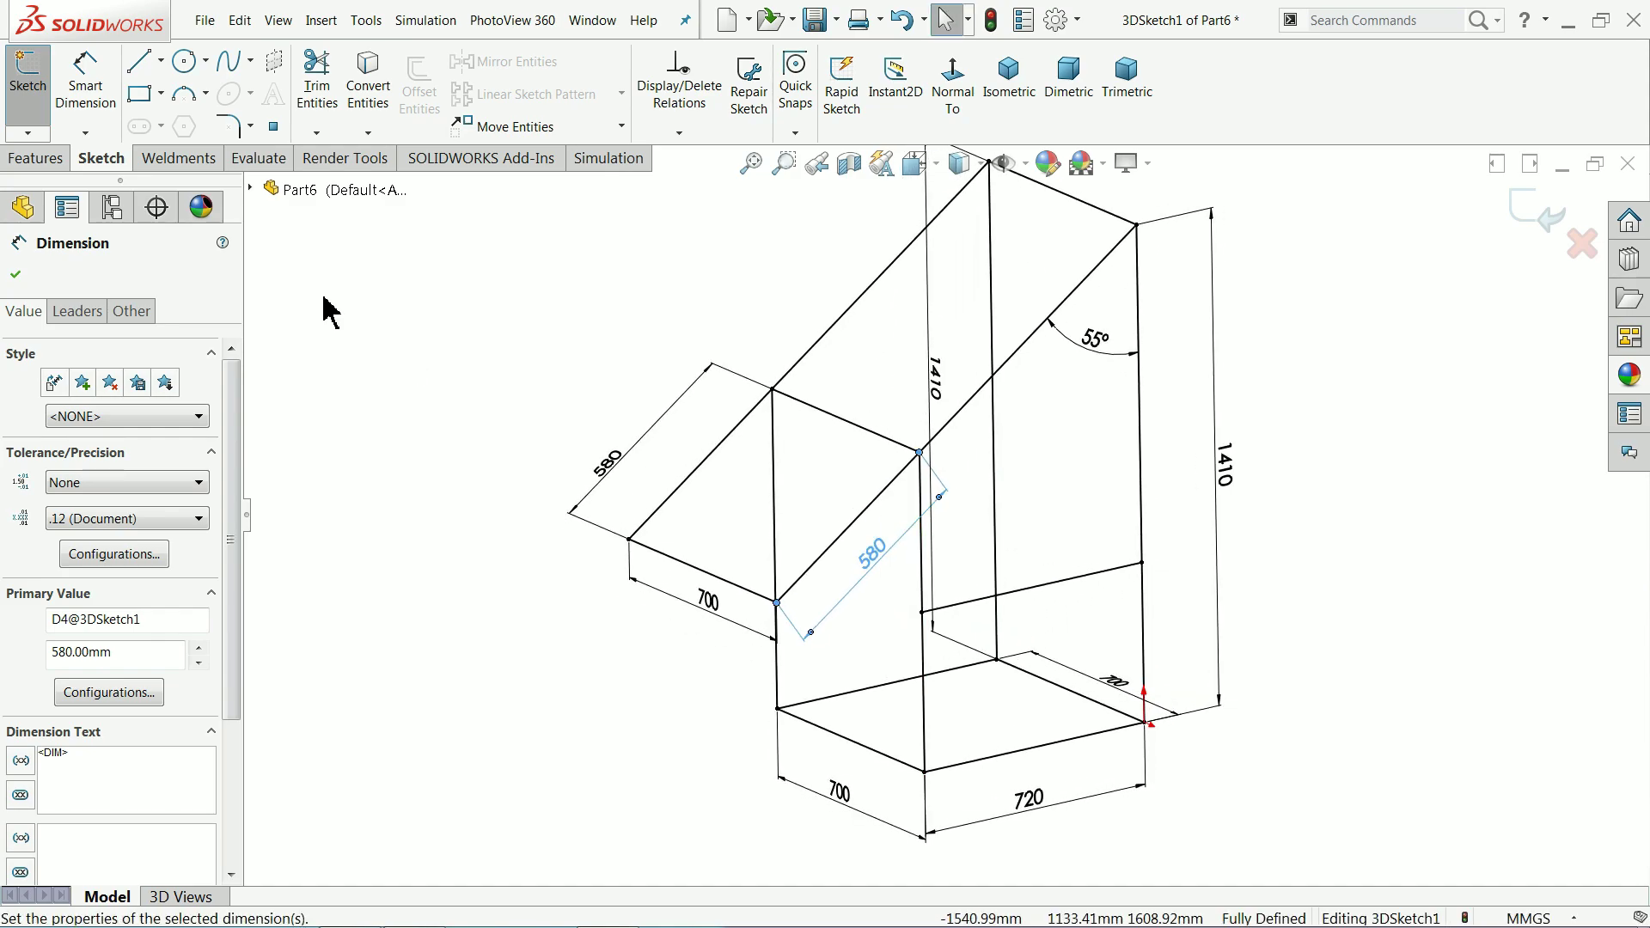
Step: Draw mid-height 700 and 720 lines between the posts, then delete the conflicting relation
{"action": "left_click", "coordinate": [143, 64]}
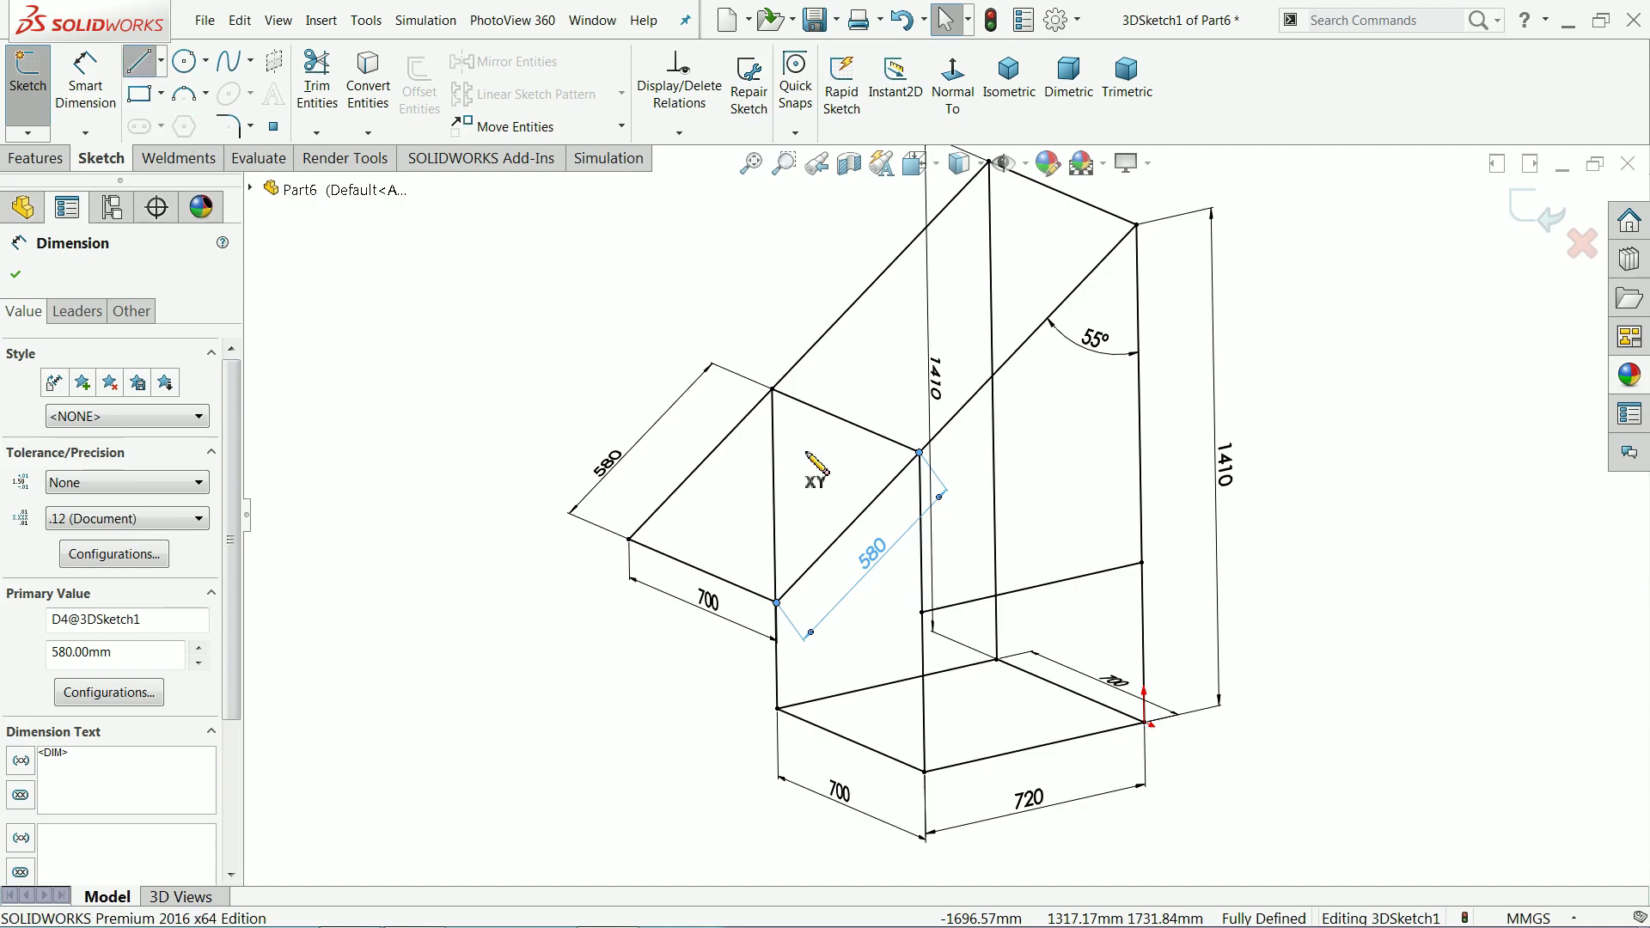
{"action": "scroll", "coordinate": [1052, 491], "scroll_direction": "down", "scroll_amount": 2}
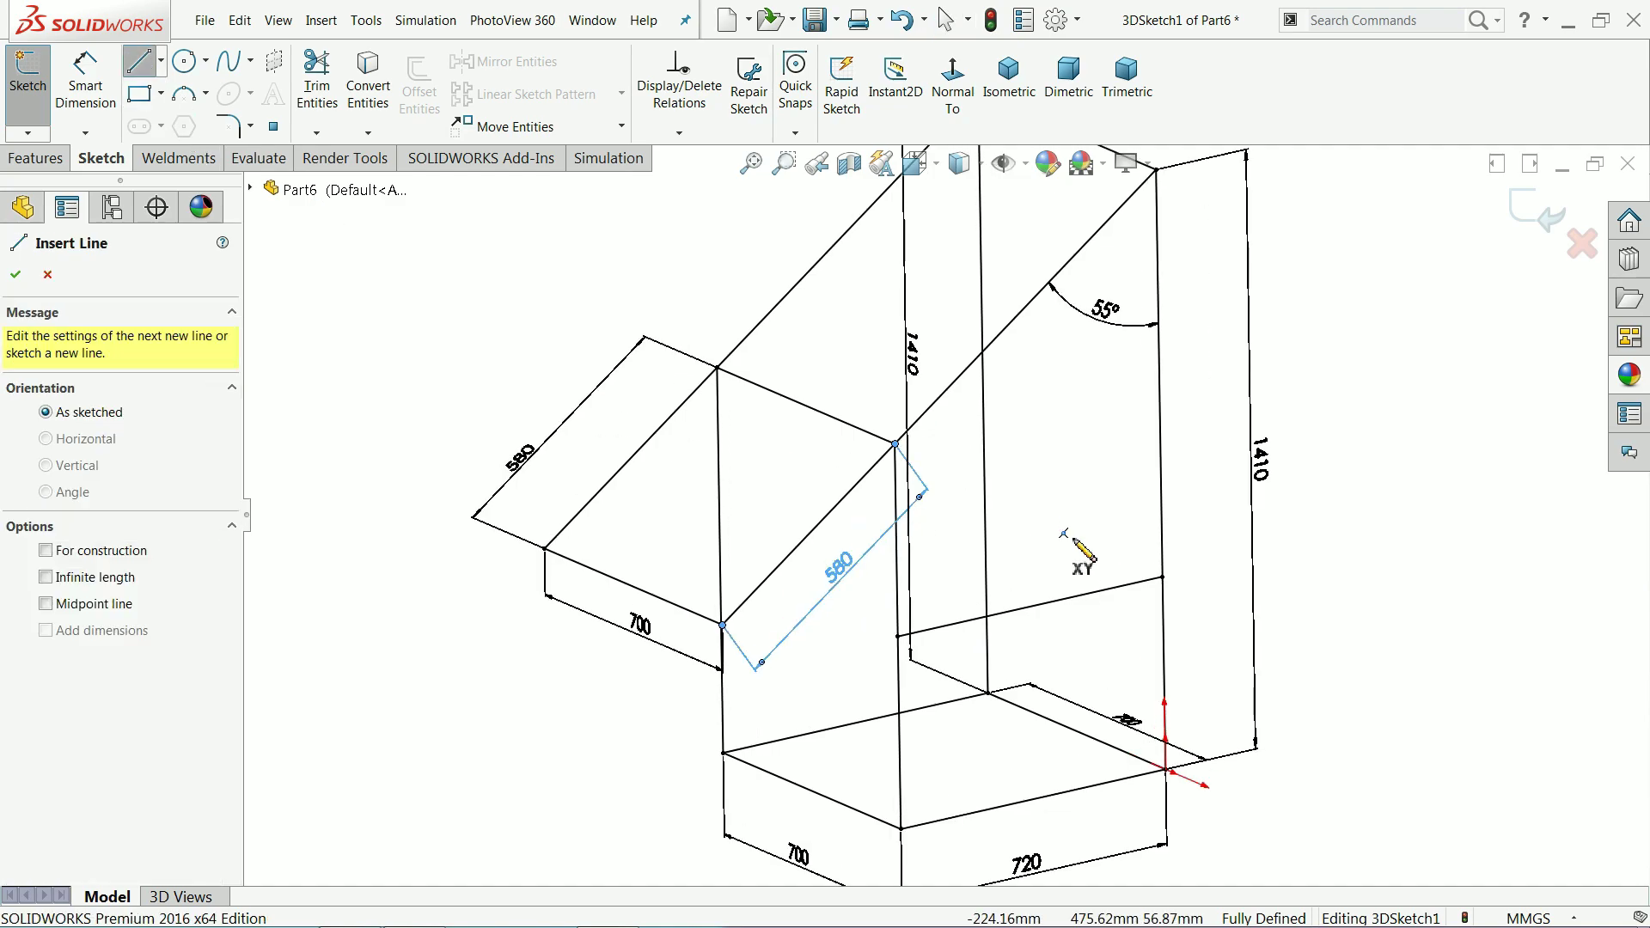
{"action": "left_click", "coordinate": [1163, 577]}
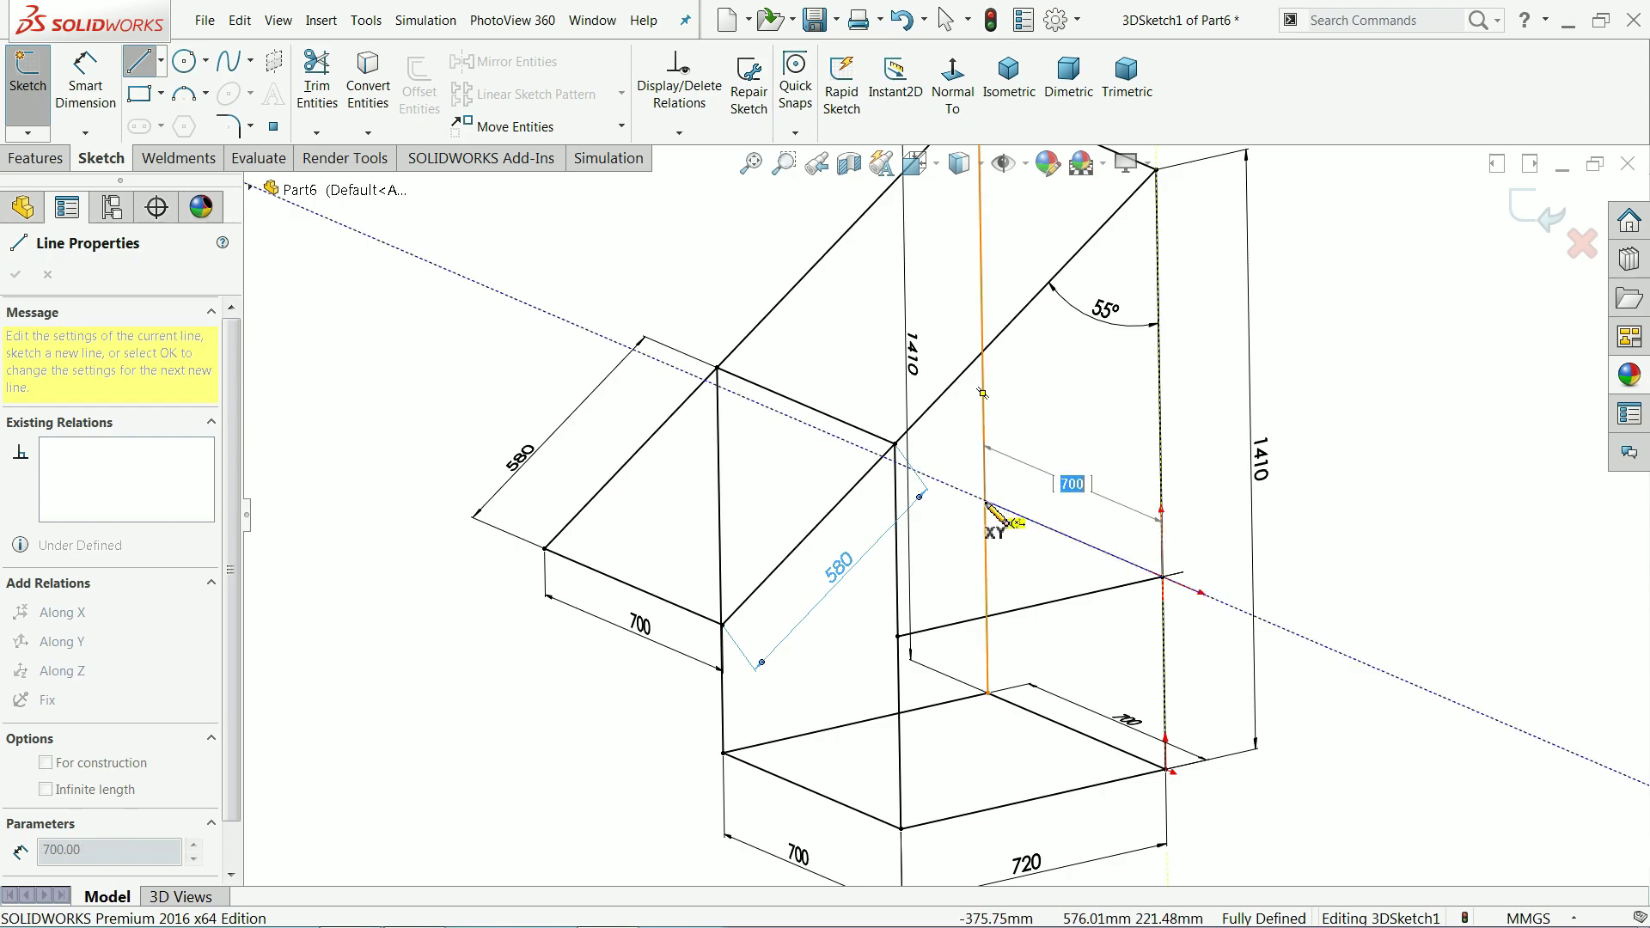
{"action": "left_click", "coordinate": [986, 503]}
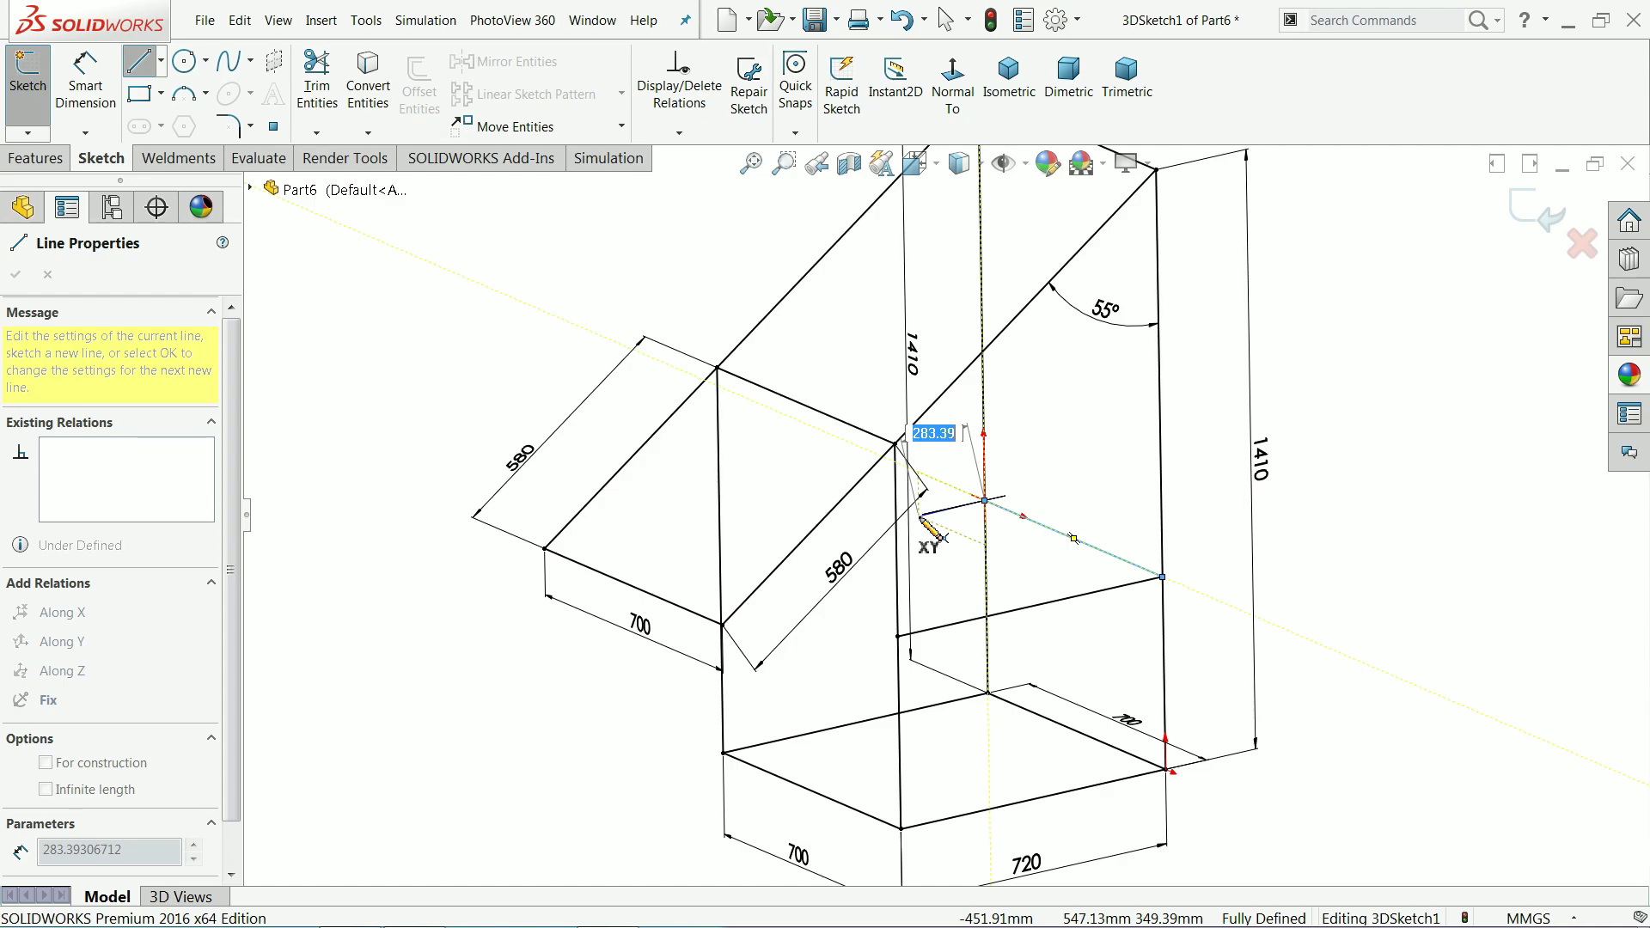
{"action": "key", "text": "Tab"}
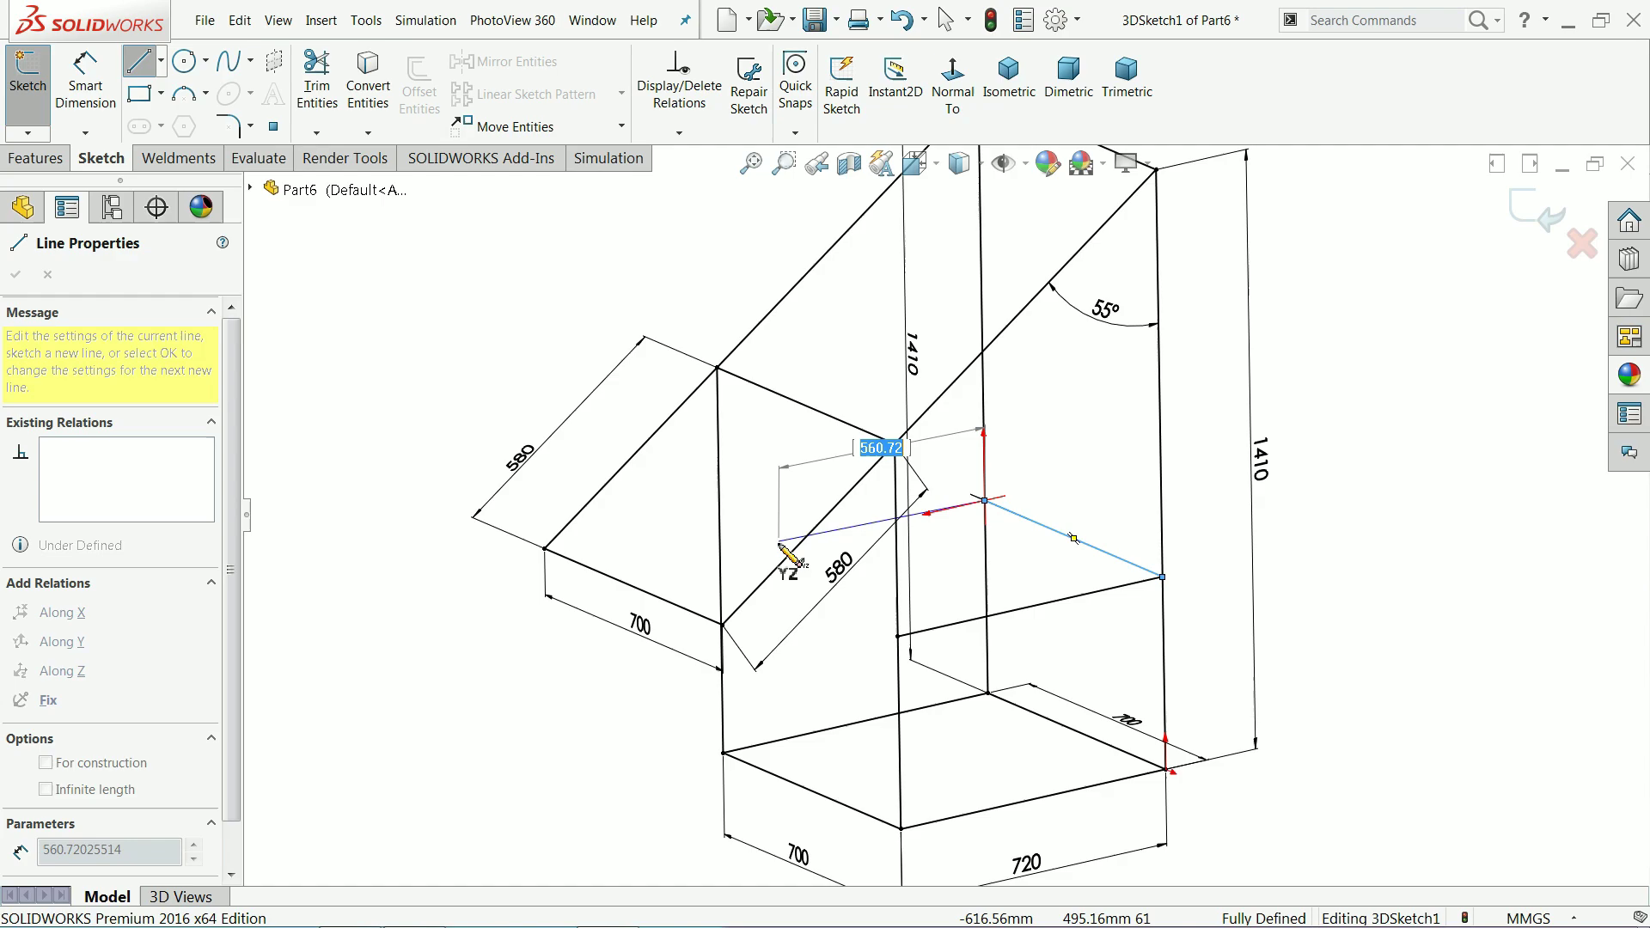
{"action": "left_click", "coordinate": [720, 560]}
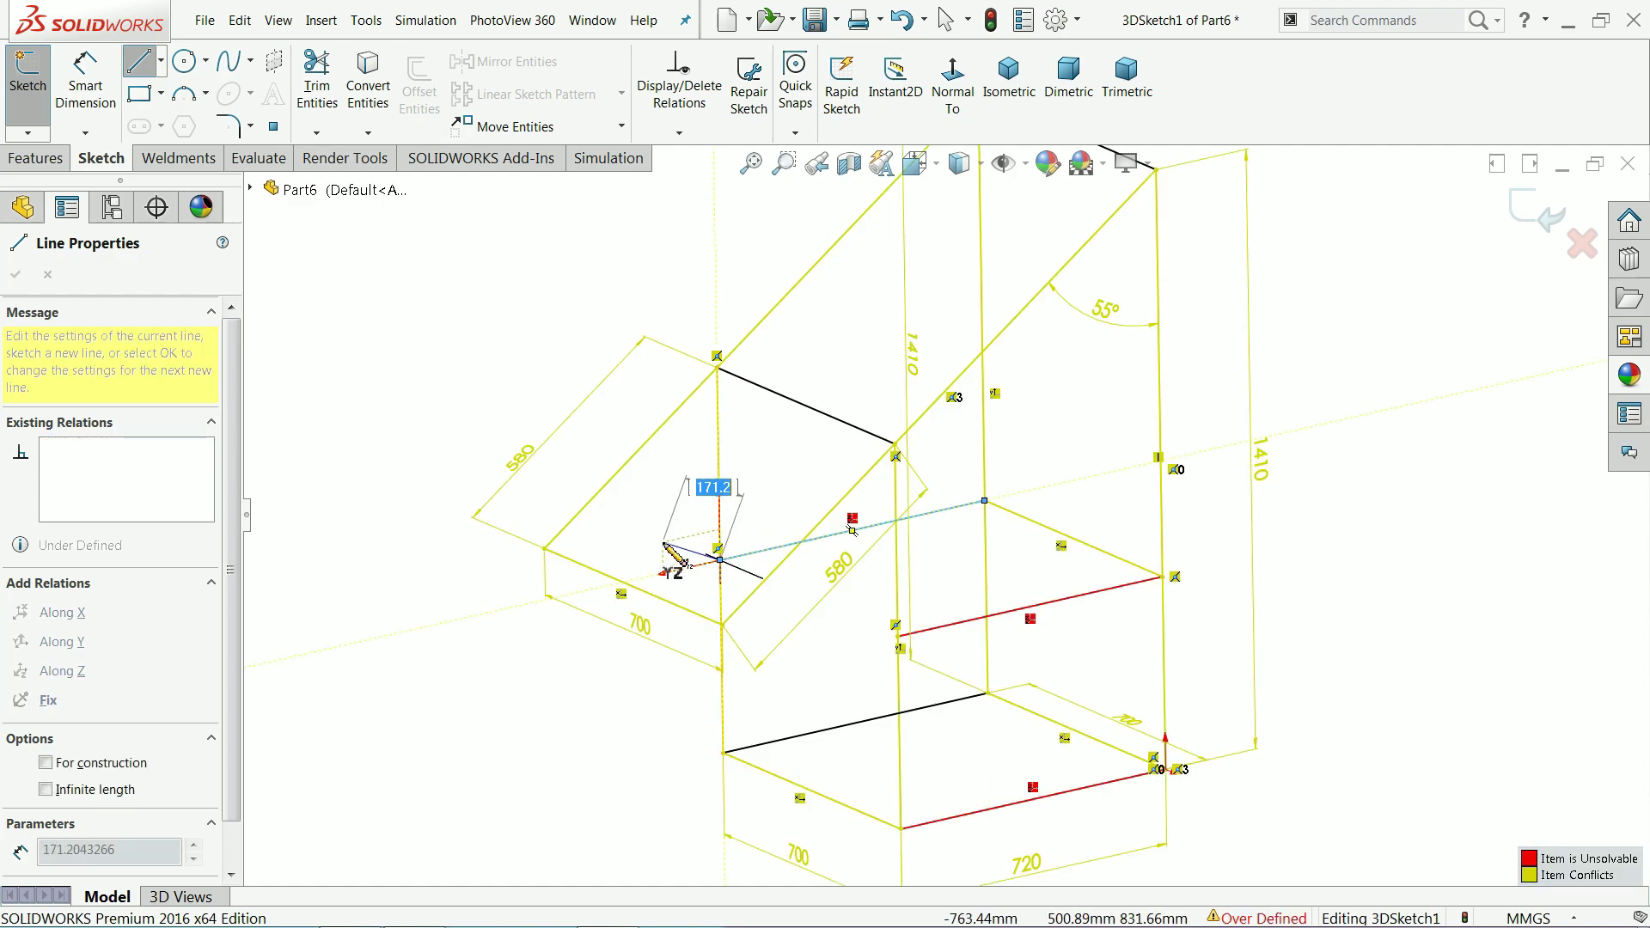
{"action": "right_click", "coordinate": [700, 569]}
{"action": "left_click", "coordinate": [703, 560]}
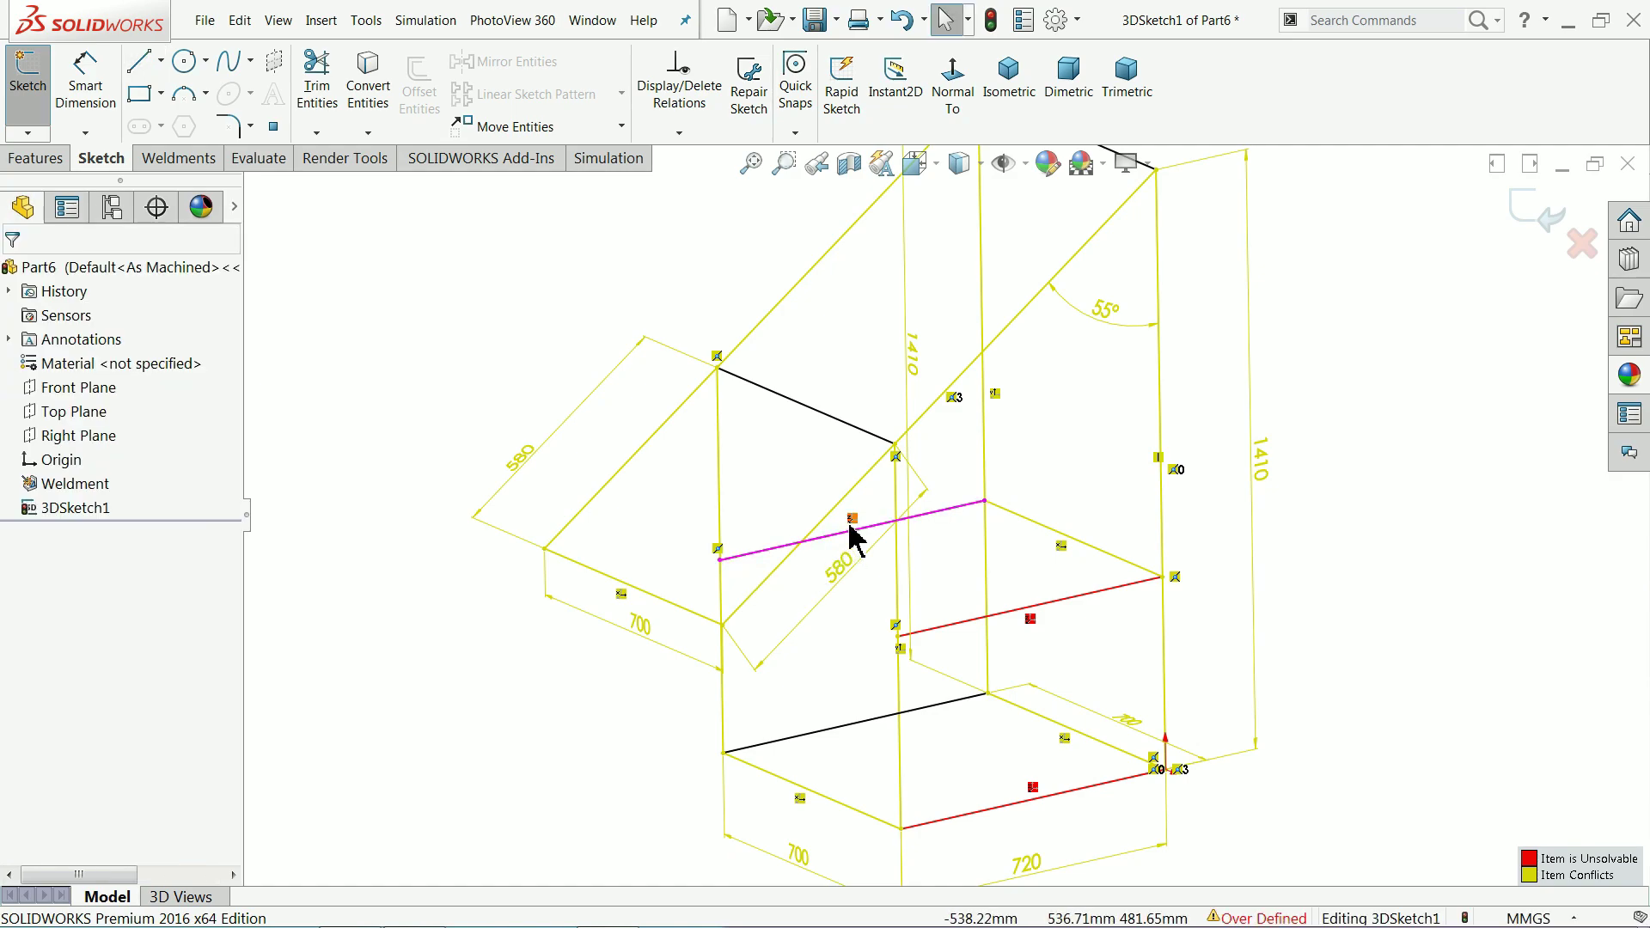
{"action": "key", "text": "Delete"}
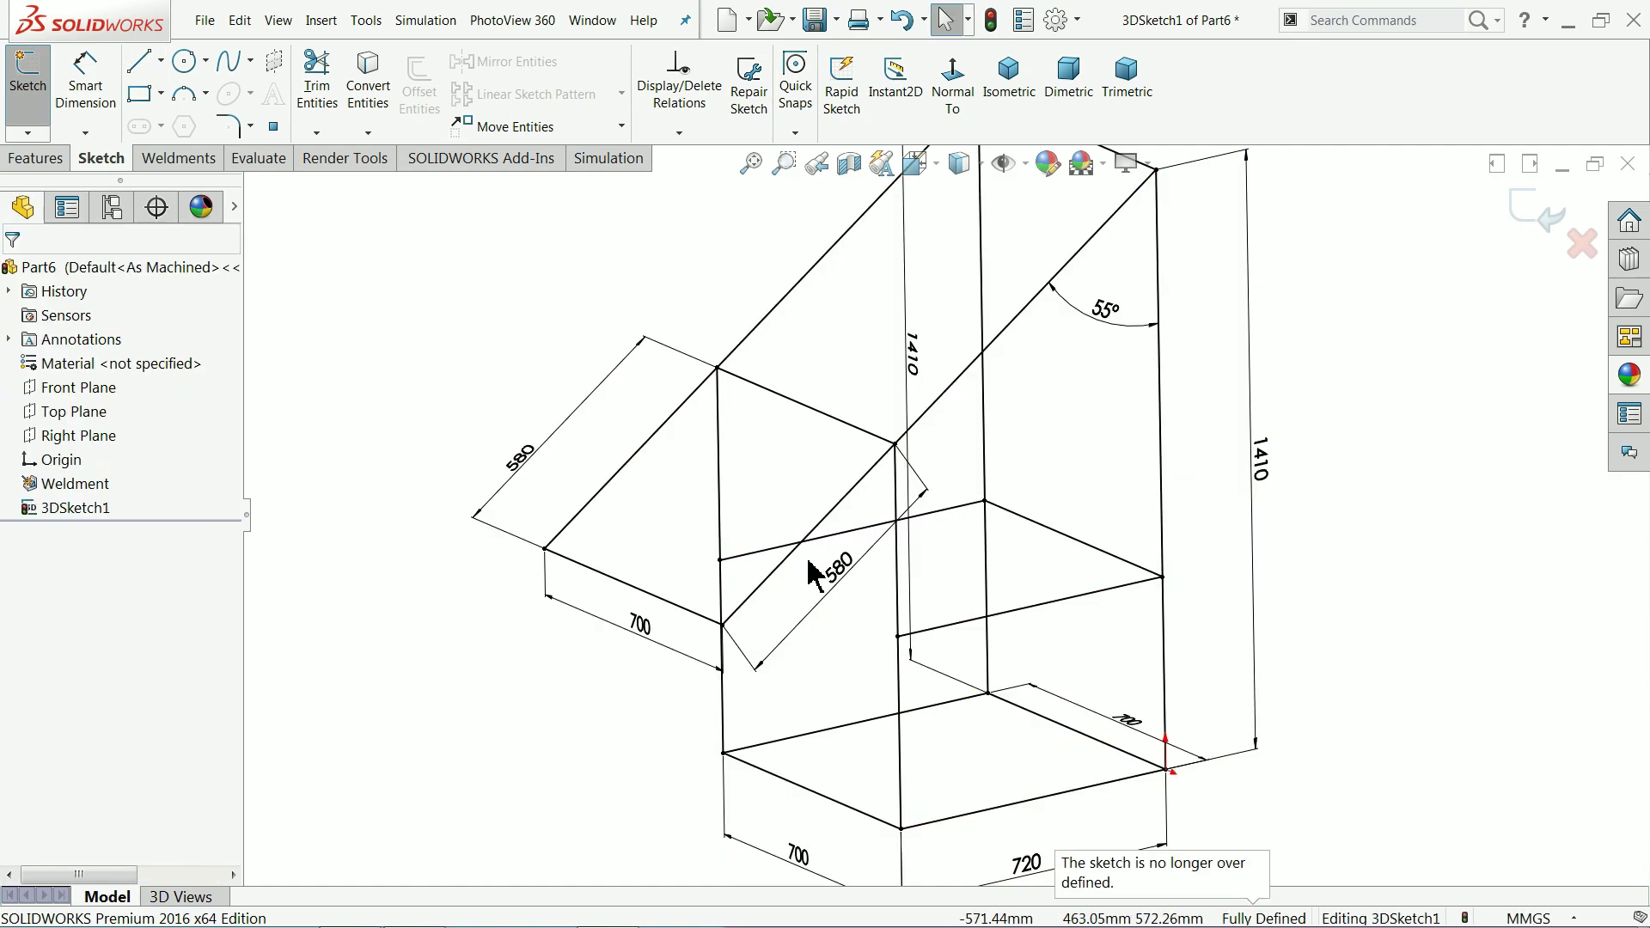
Step: Draw the 700 line closing the mid-height ring and check the inner post's relations
{"action": "left_click", "coordinate": [144, 62]}
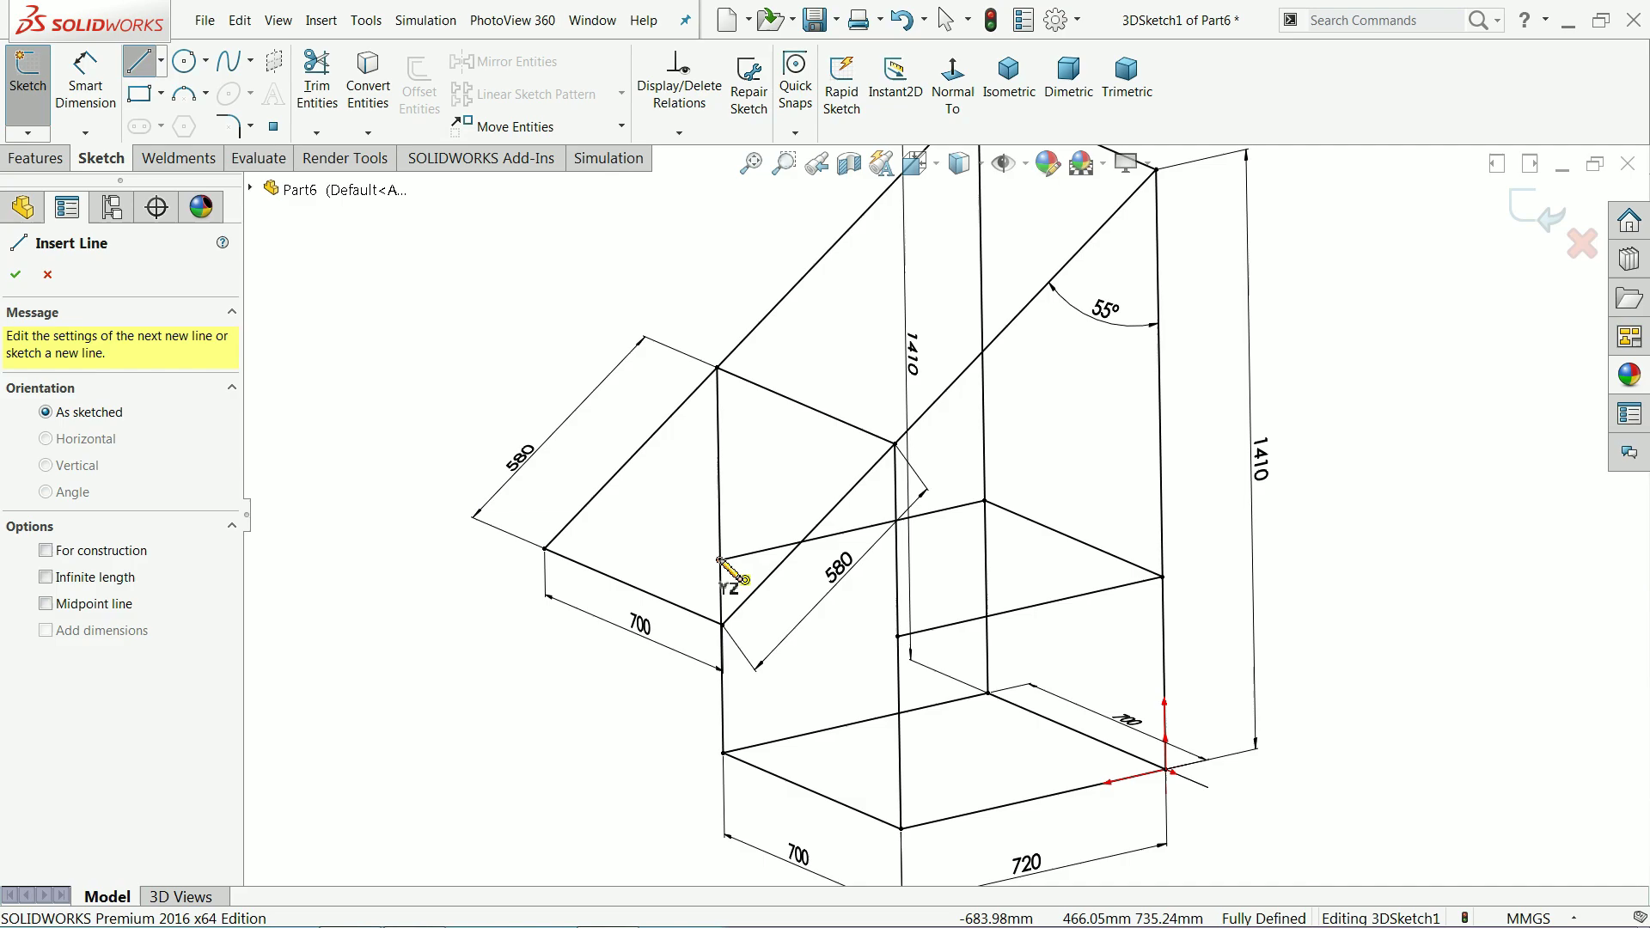
{"action": "left_click_drag", "start_coordinate": [720, 561], "coordinate": [897, 636]}
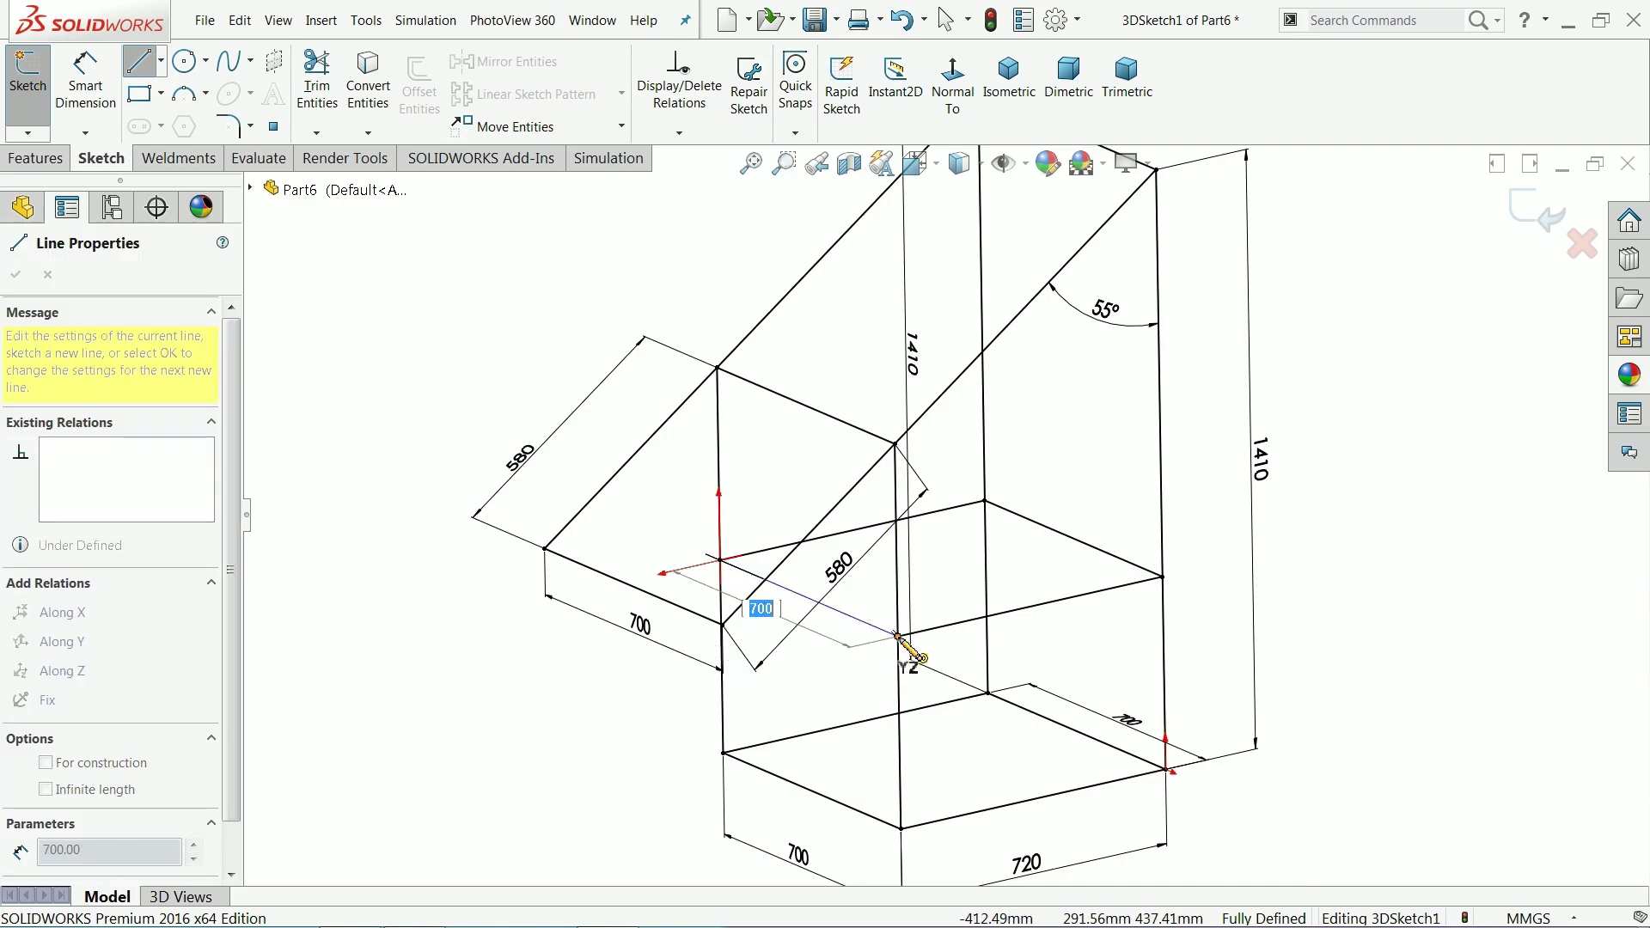
{"action": "right_click", "coordinate": [876, 688]}
{"action": "left_click", "coordinate": [898, 686]}
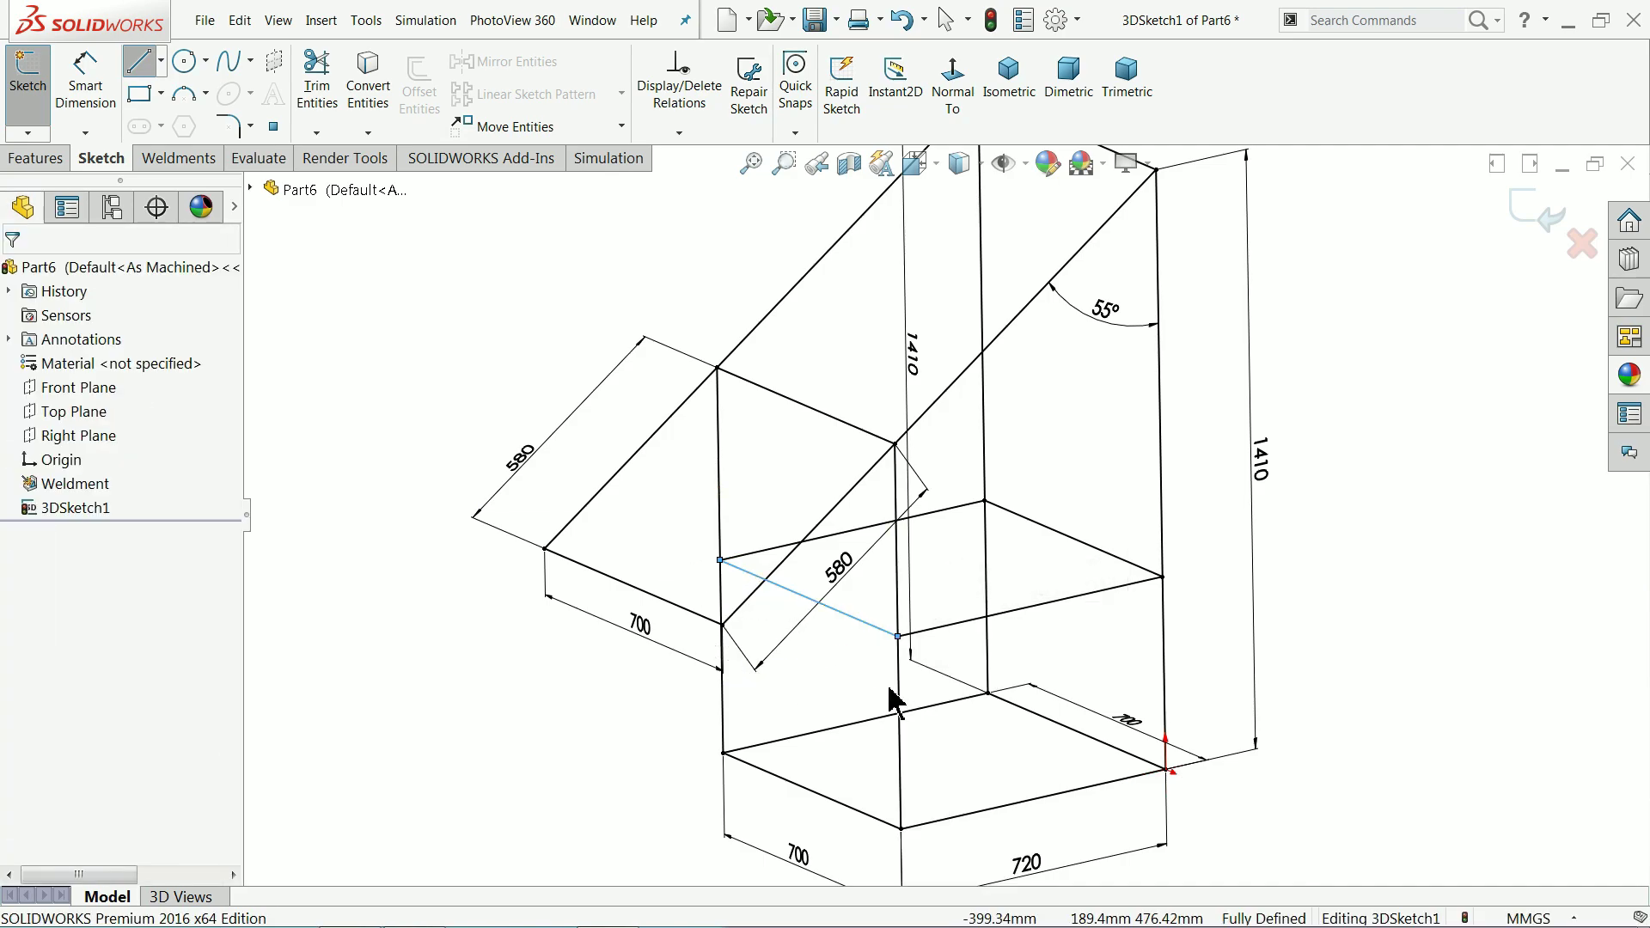
{"action": "key", "text": "f"}
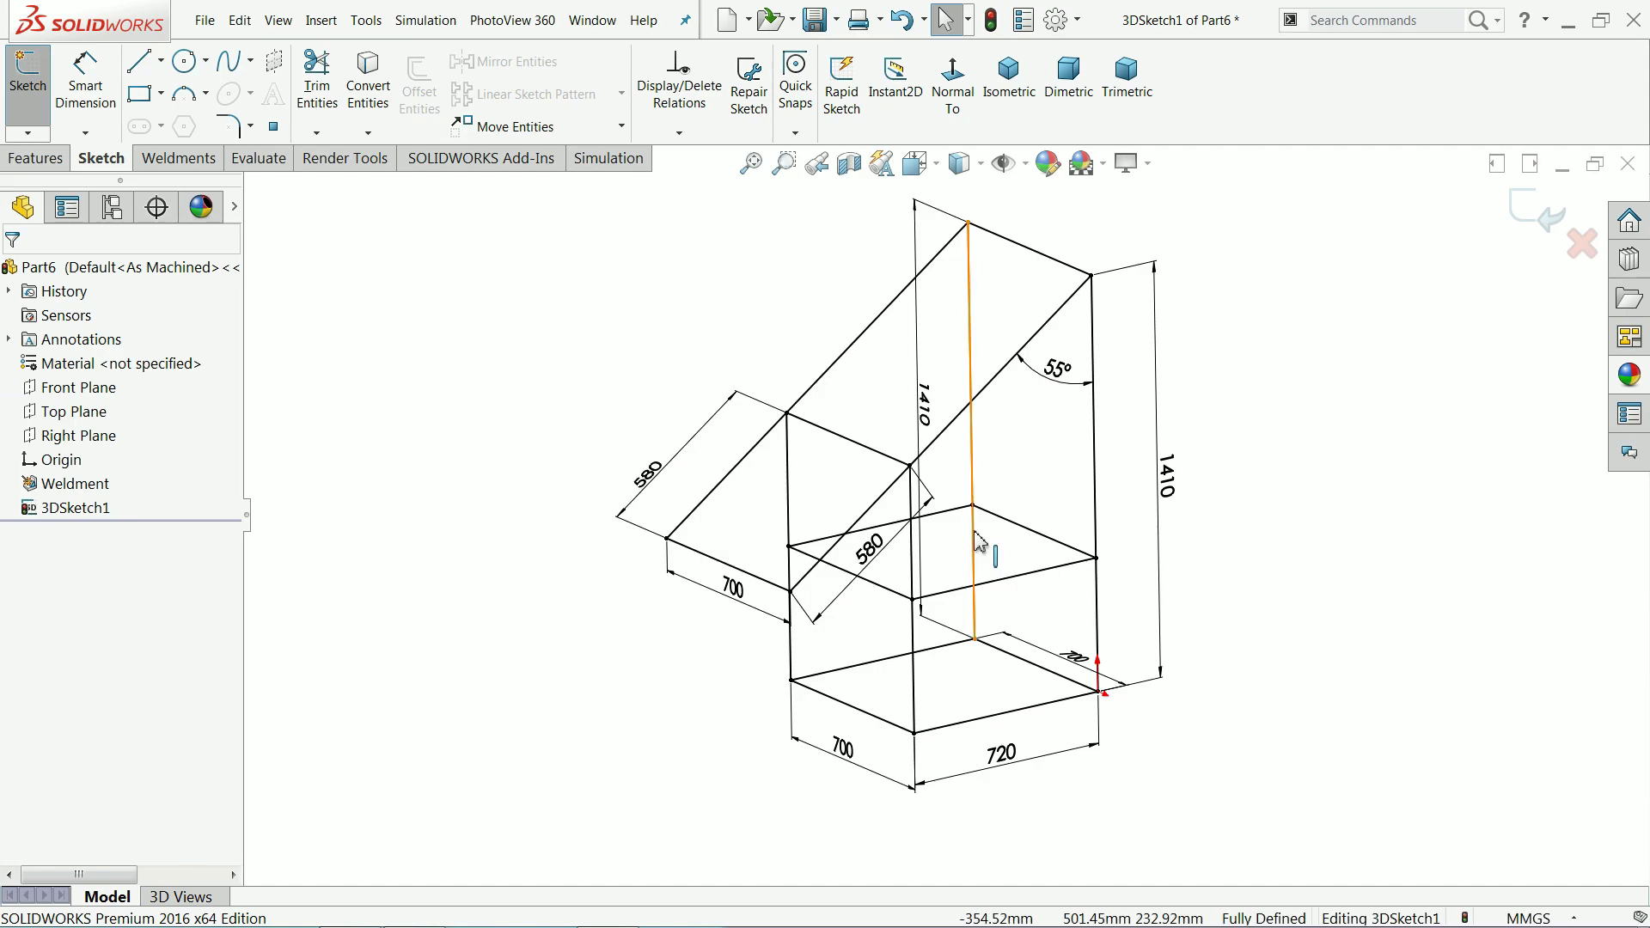
{"action": "left_click", "coordinate": [973, 559]}
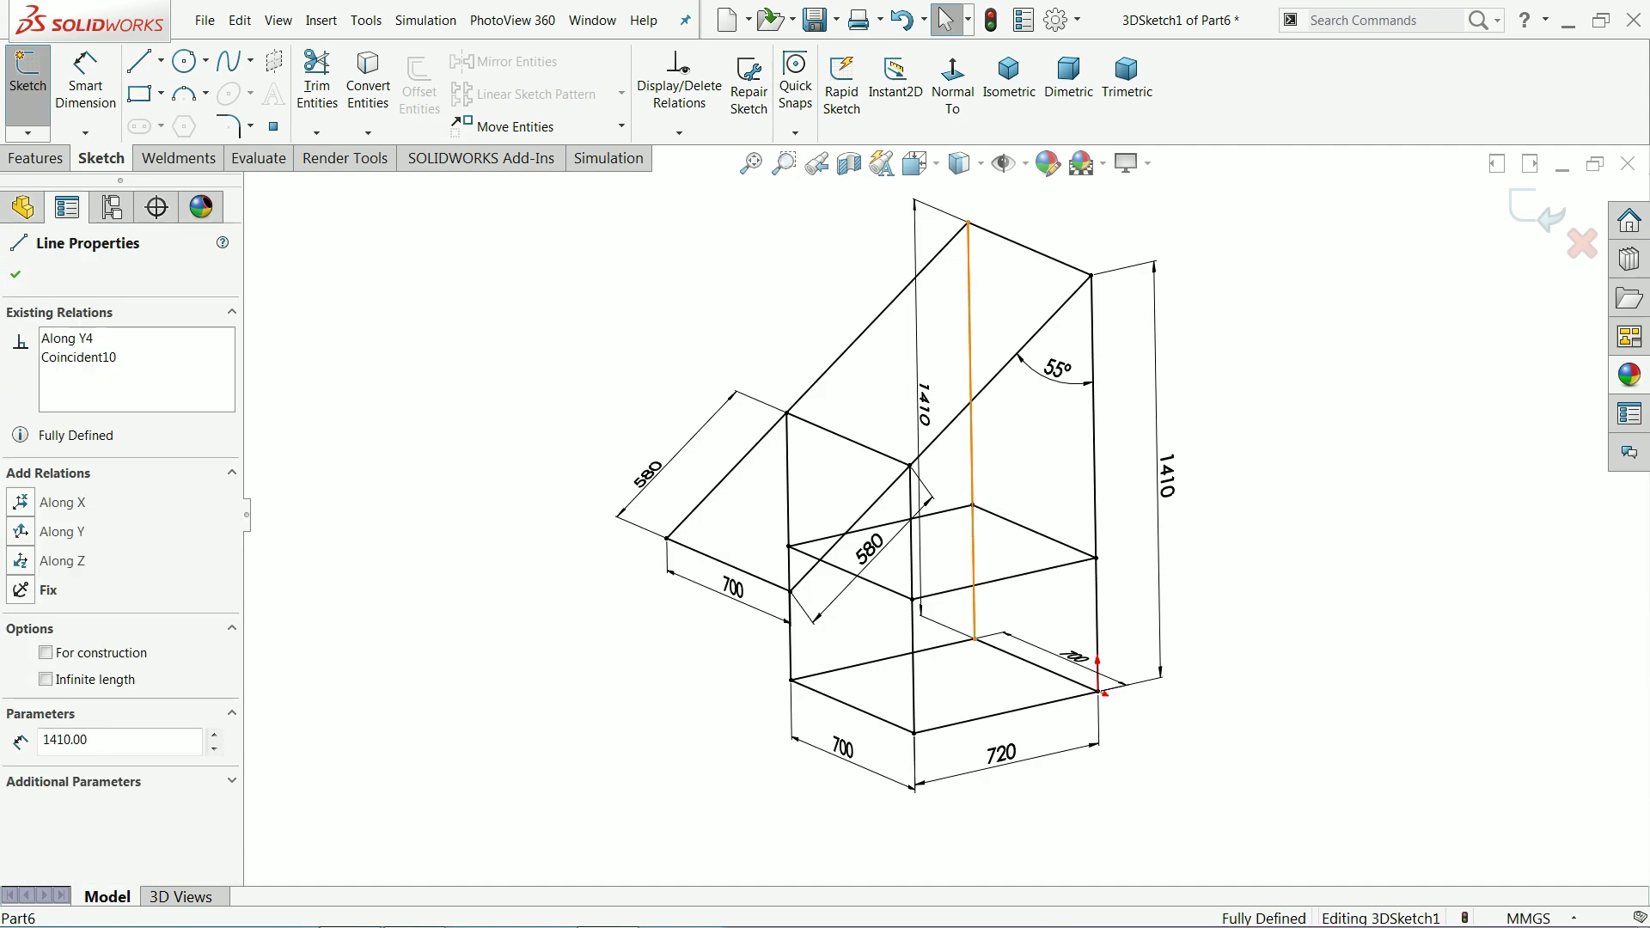
{"action": "left_click", "coordinate": [1036, 446]}
{"action": "mouse_move", "coordinate": [1036, 445]}
{"action": "middle_mouse_down"}
{"action": "mouse_move", "coordinate": [1064, 449]}
{"action": "mouse_move", "coordinate": [1055, 474]}
{"action": "middle_mouse_up"}
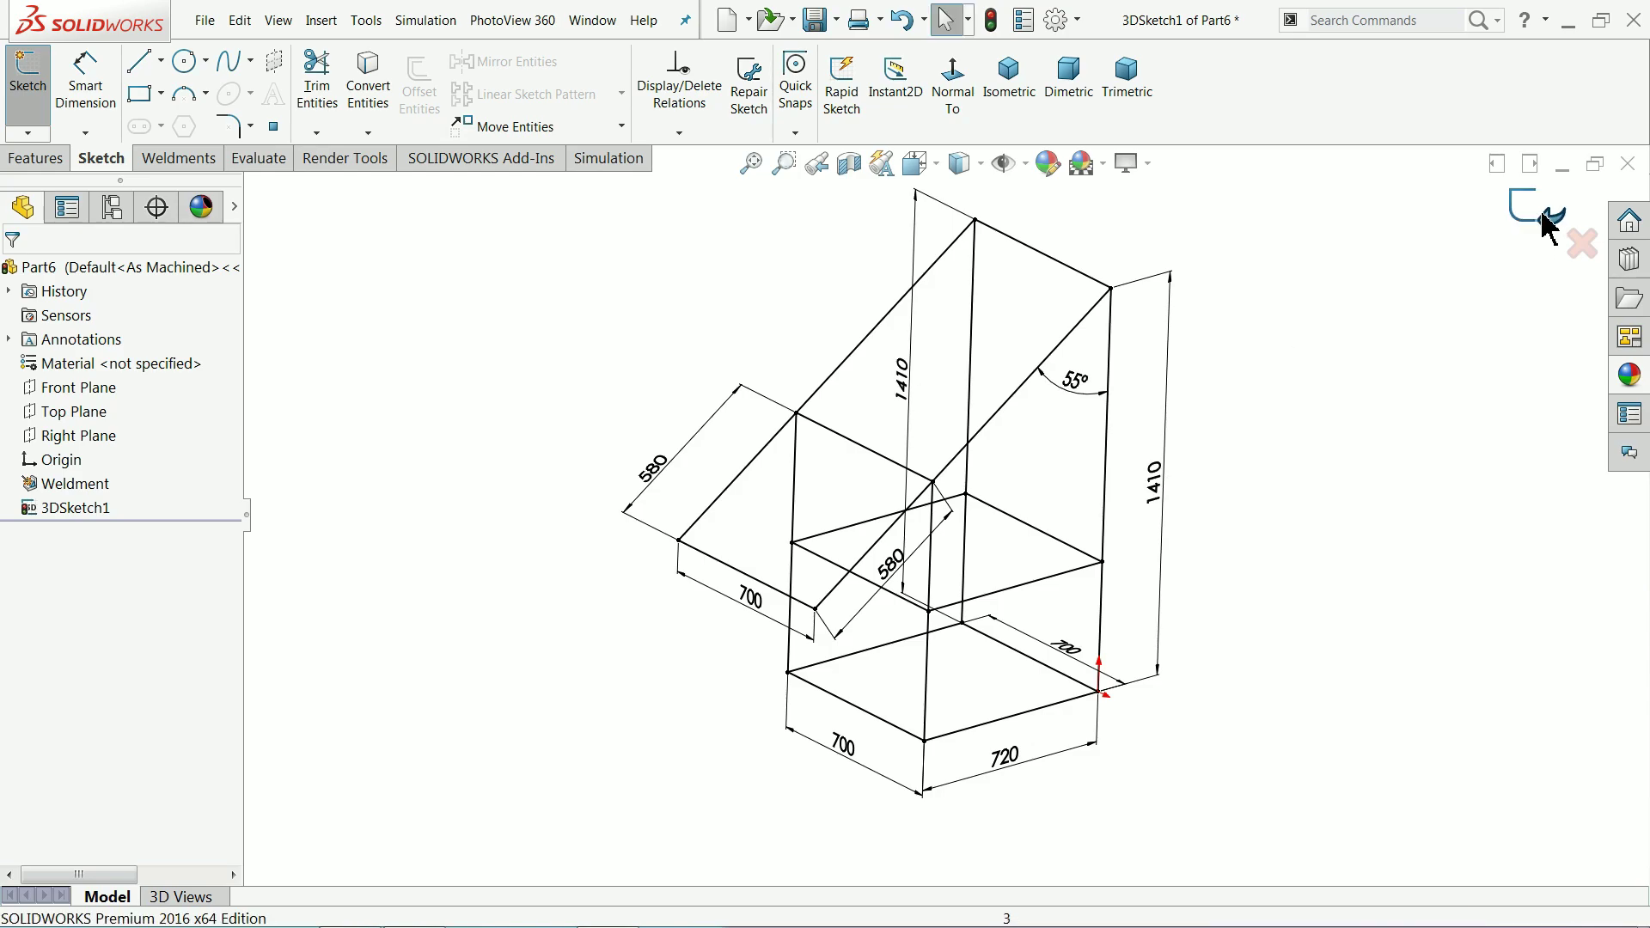
Step: Close 3DSketch1 and start a Structural Member: ansi inch, square tube, 4 x 4 x 0.25
{"action": "left_click", "coordinate": [1518, 229]}
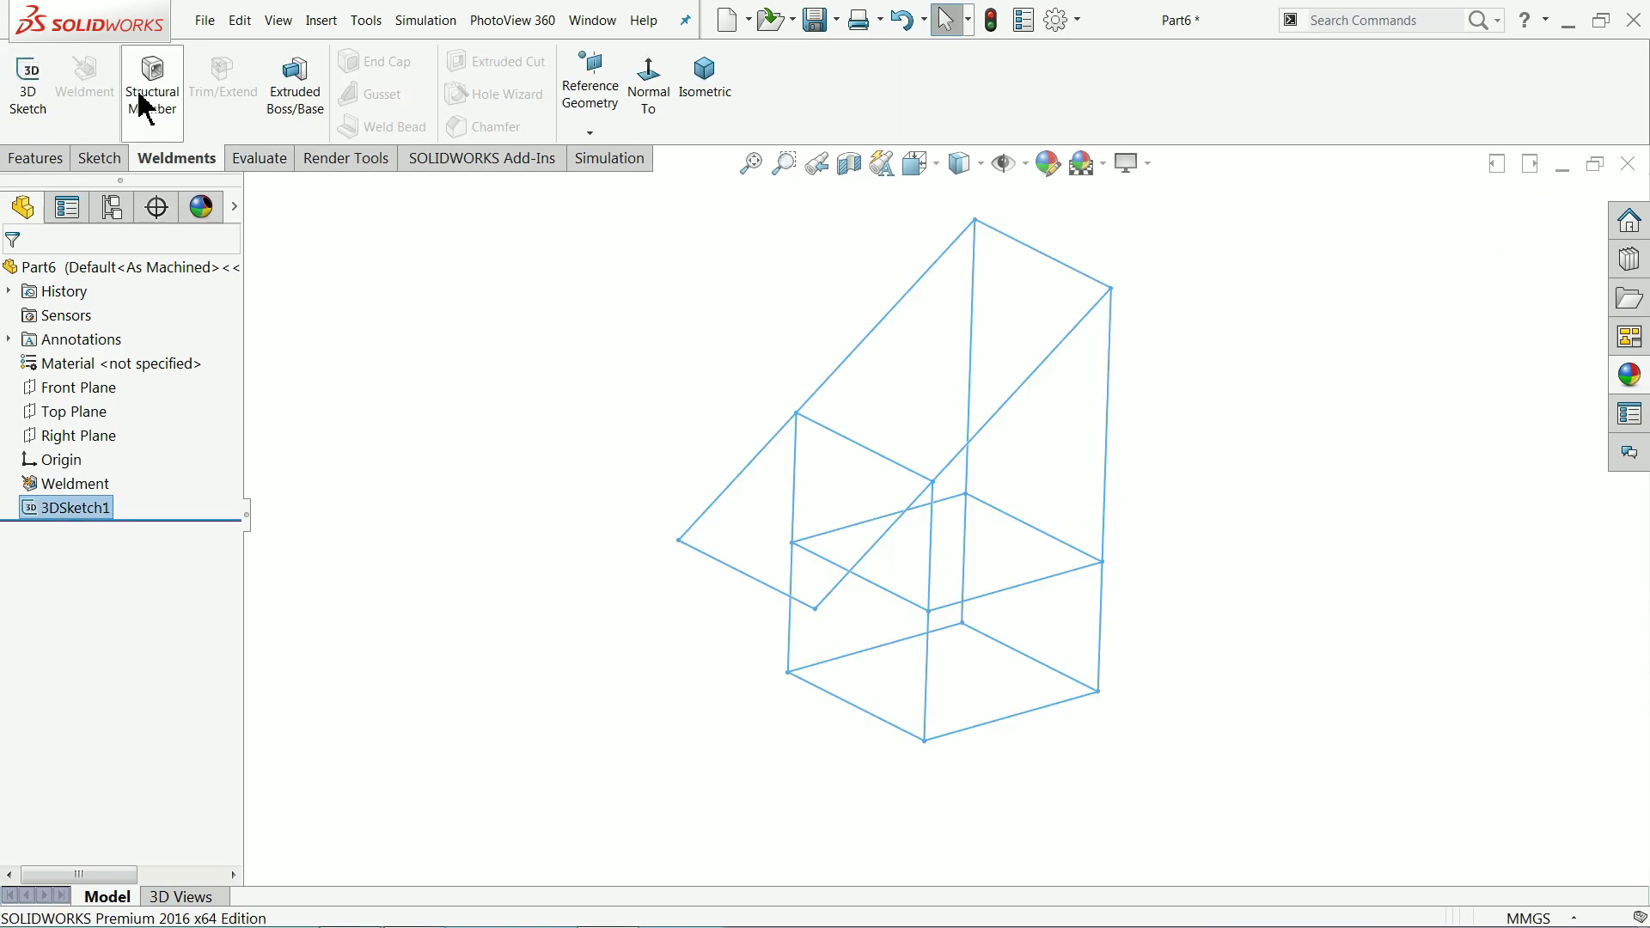
{"action": "left_click", "coordinate": [146, 108]}
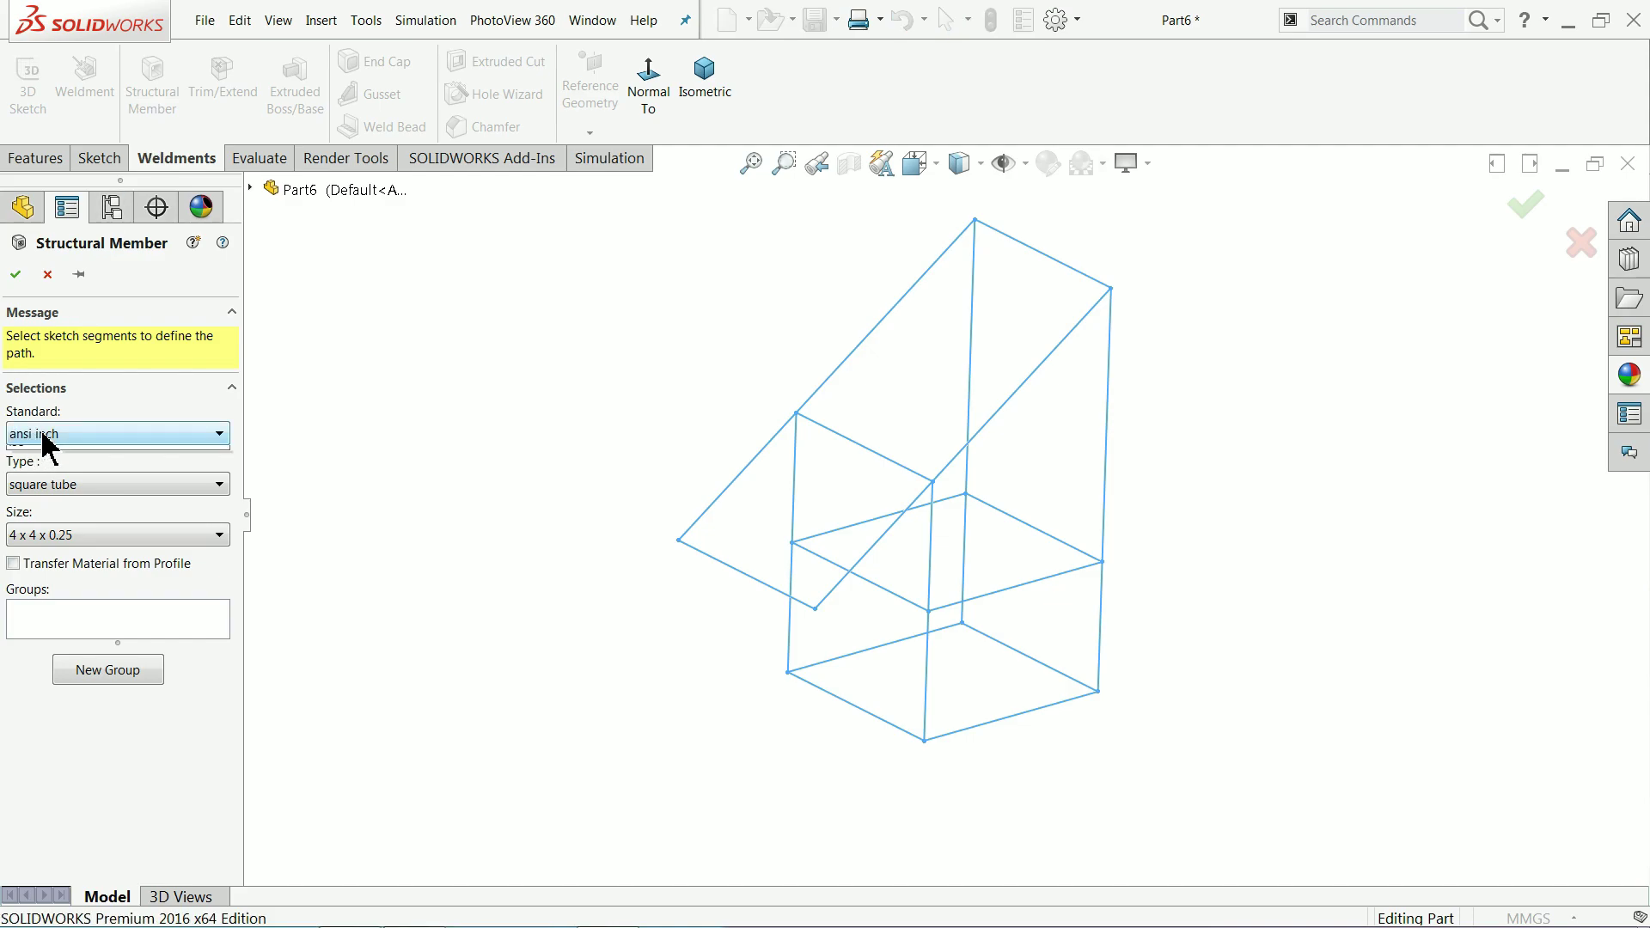
{"action": "left_click", "coordinate": [43, 436]}
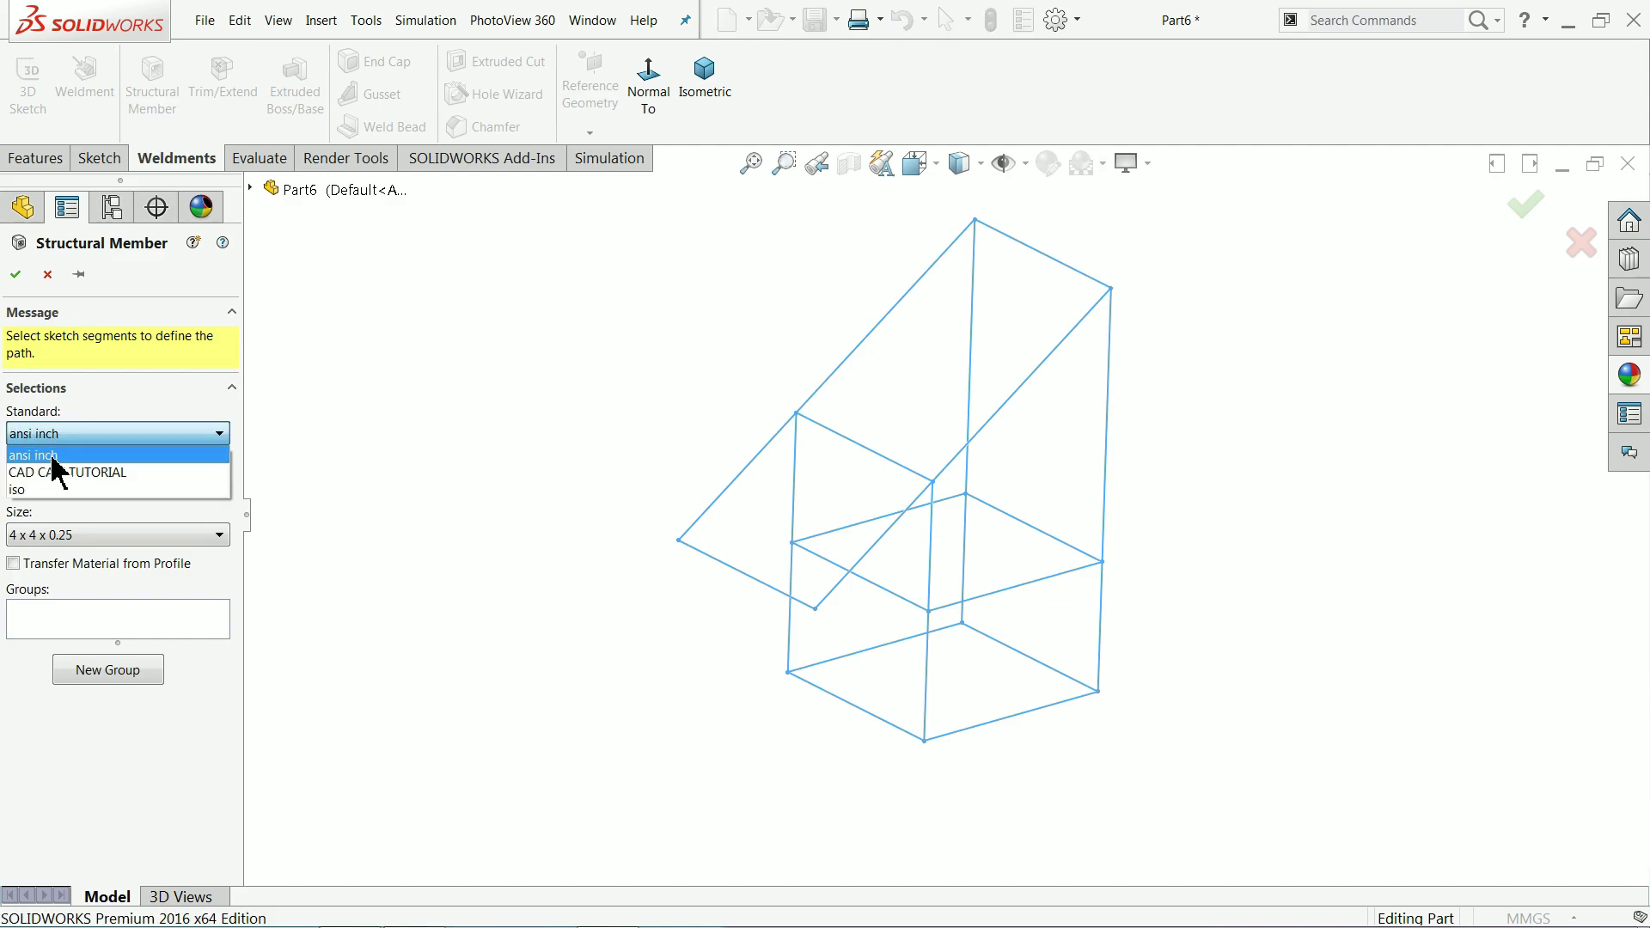
{"action": "left_click", "coordinate": [56, 453]}
{"action": "left_click", "coordinate": [47, 486]}
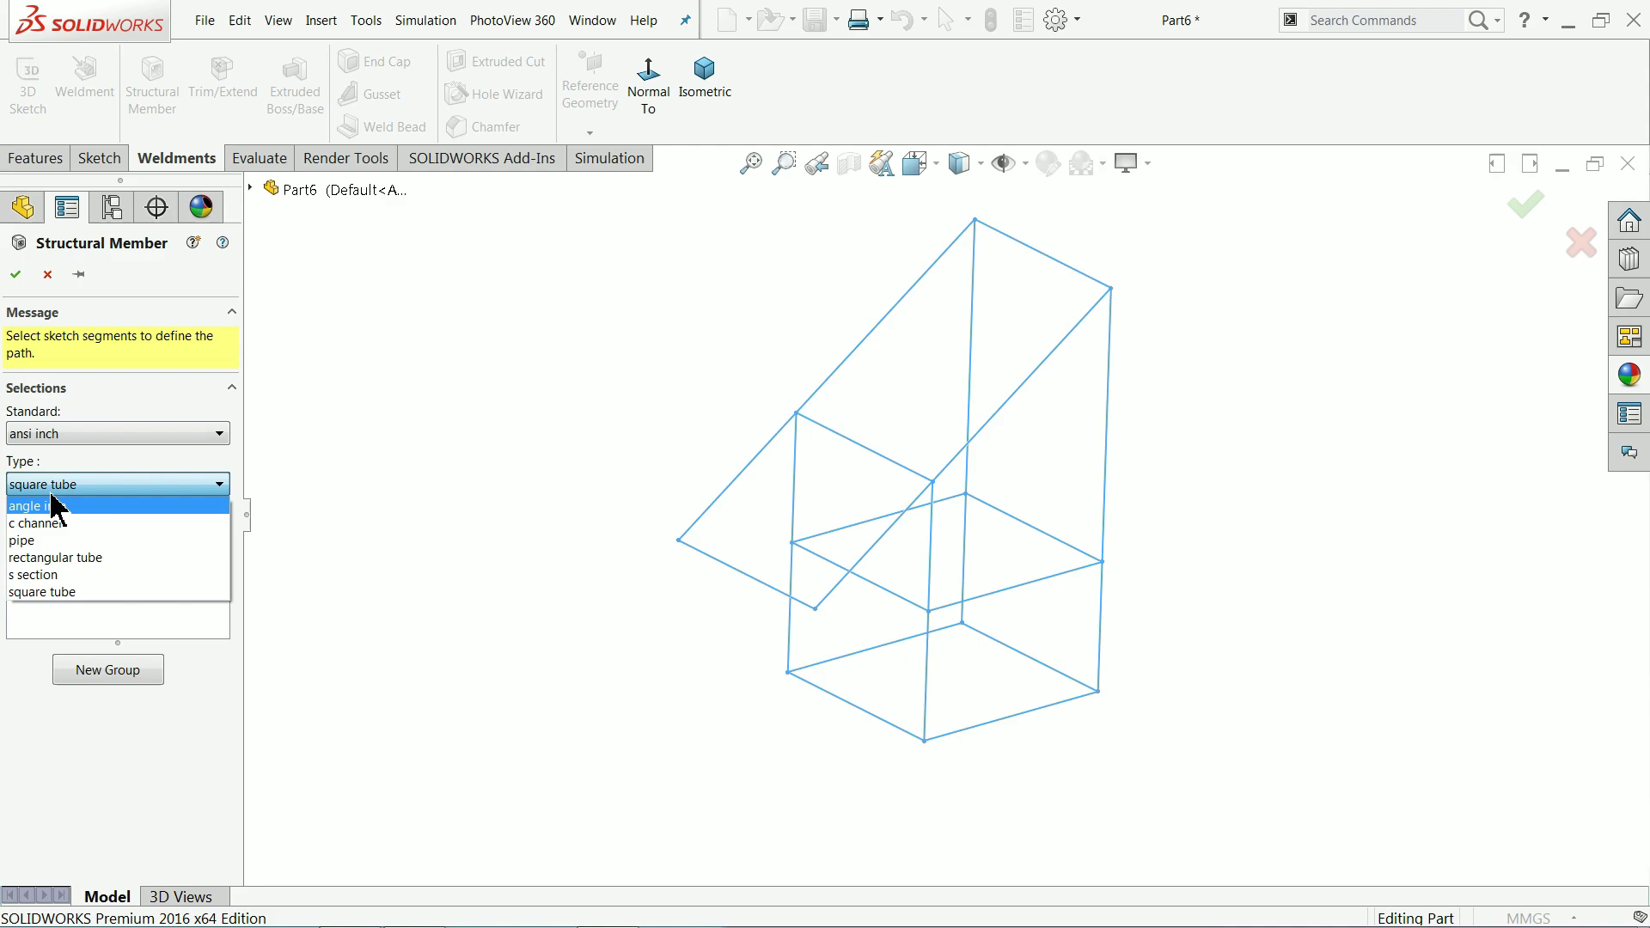
{"action": "left_click", "coordinate": [39, 593]}
{"action": "left_click", "coordinate": [39, 536]}
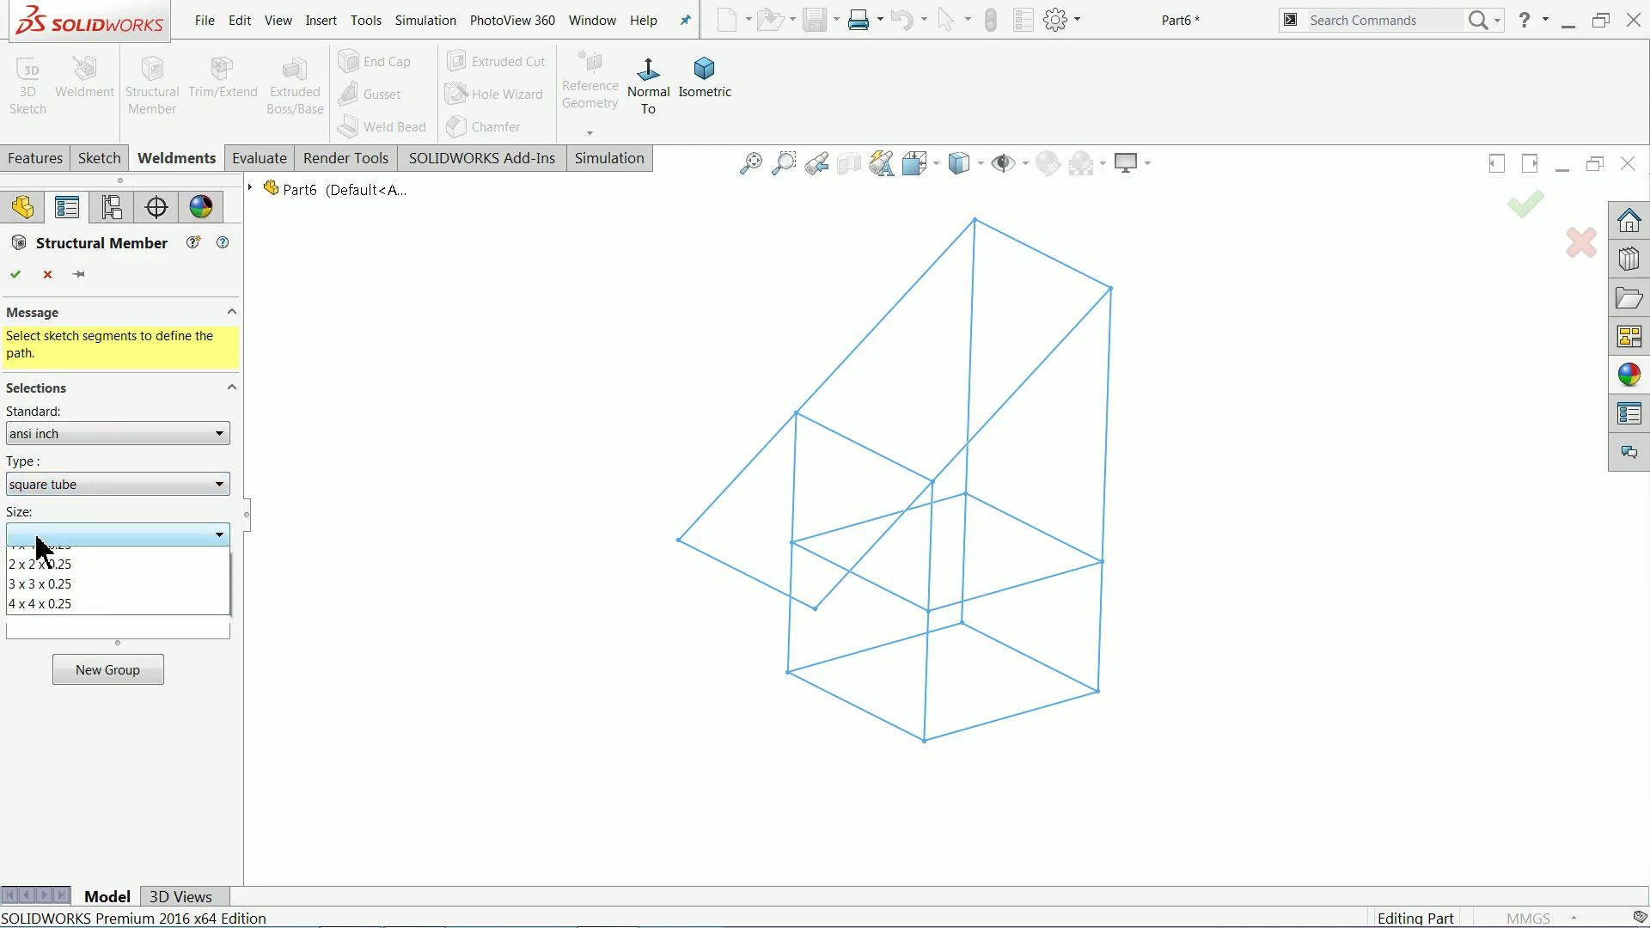
{"action": "left_click", "coordinate": [55, 625]}
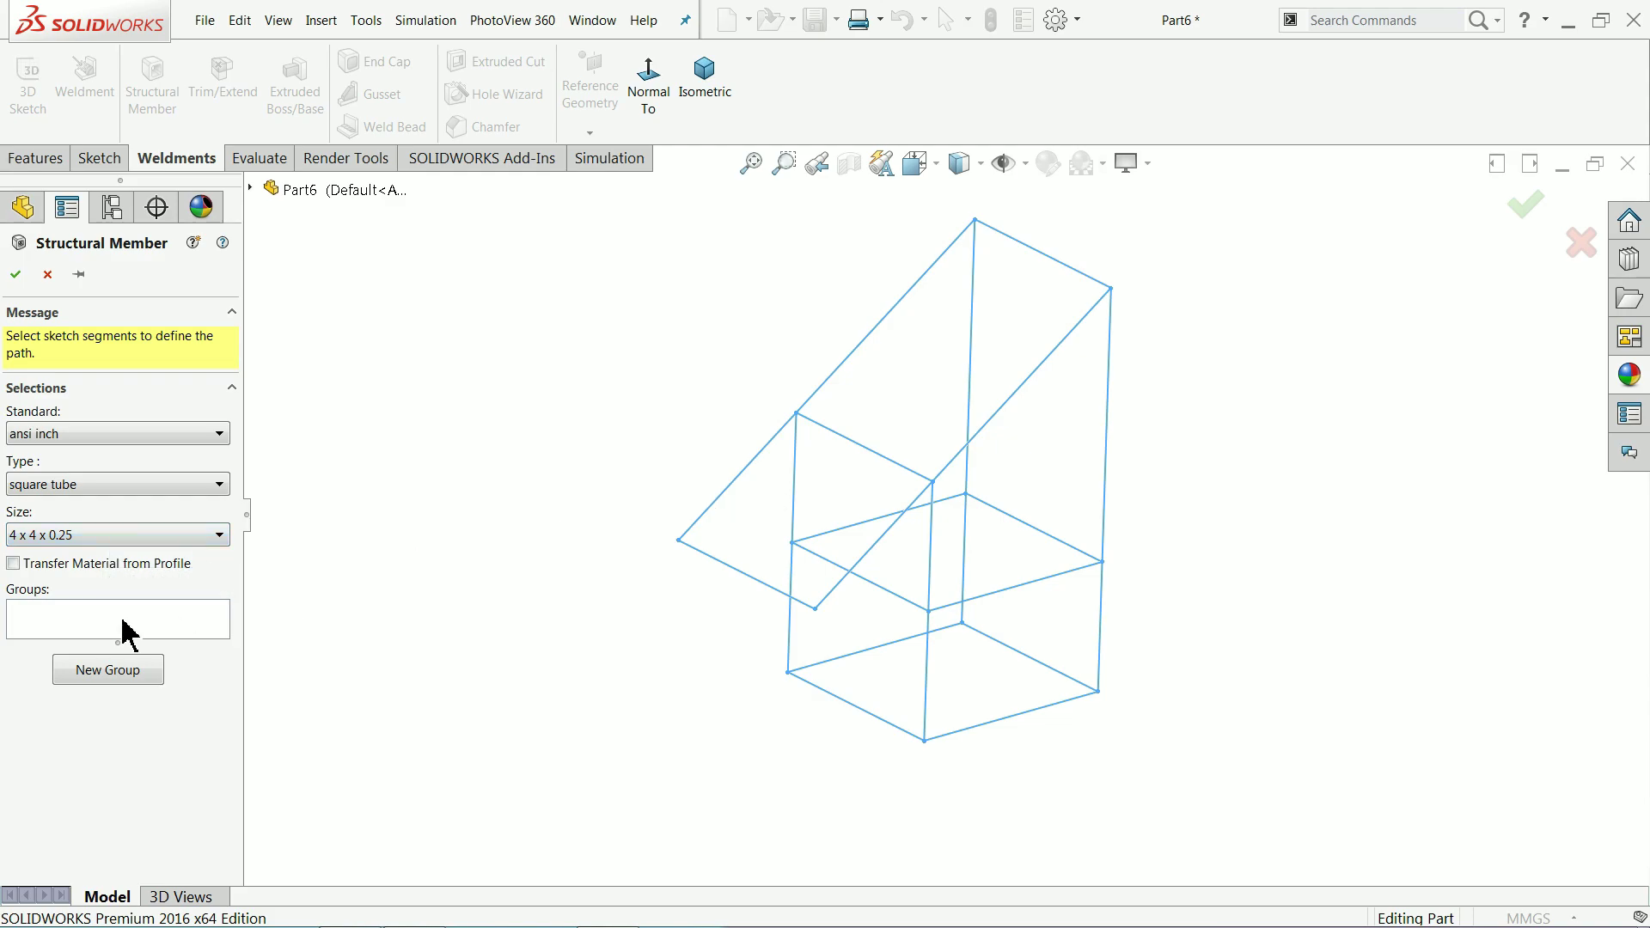
{"action": "scroll", "coordinate": [666, 578], "scroll_direction": "up", "scroll_amount": 2}
{"action": "left_click", "coordinate": [171, 626]}
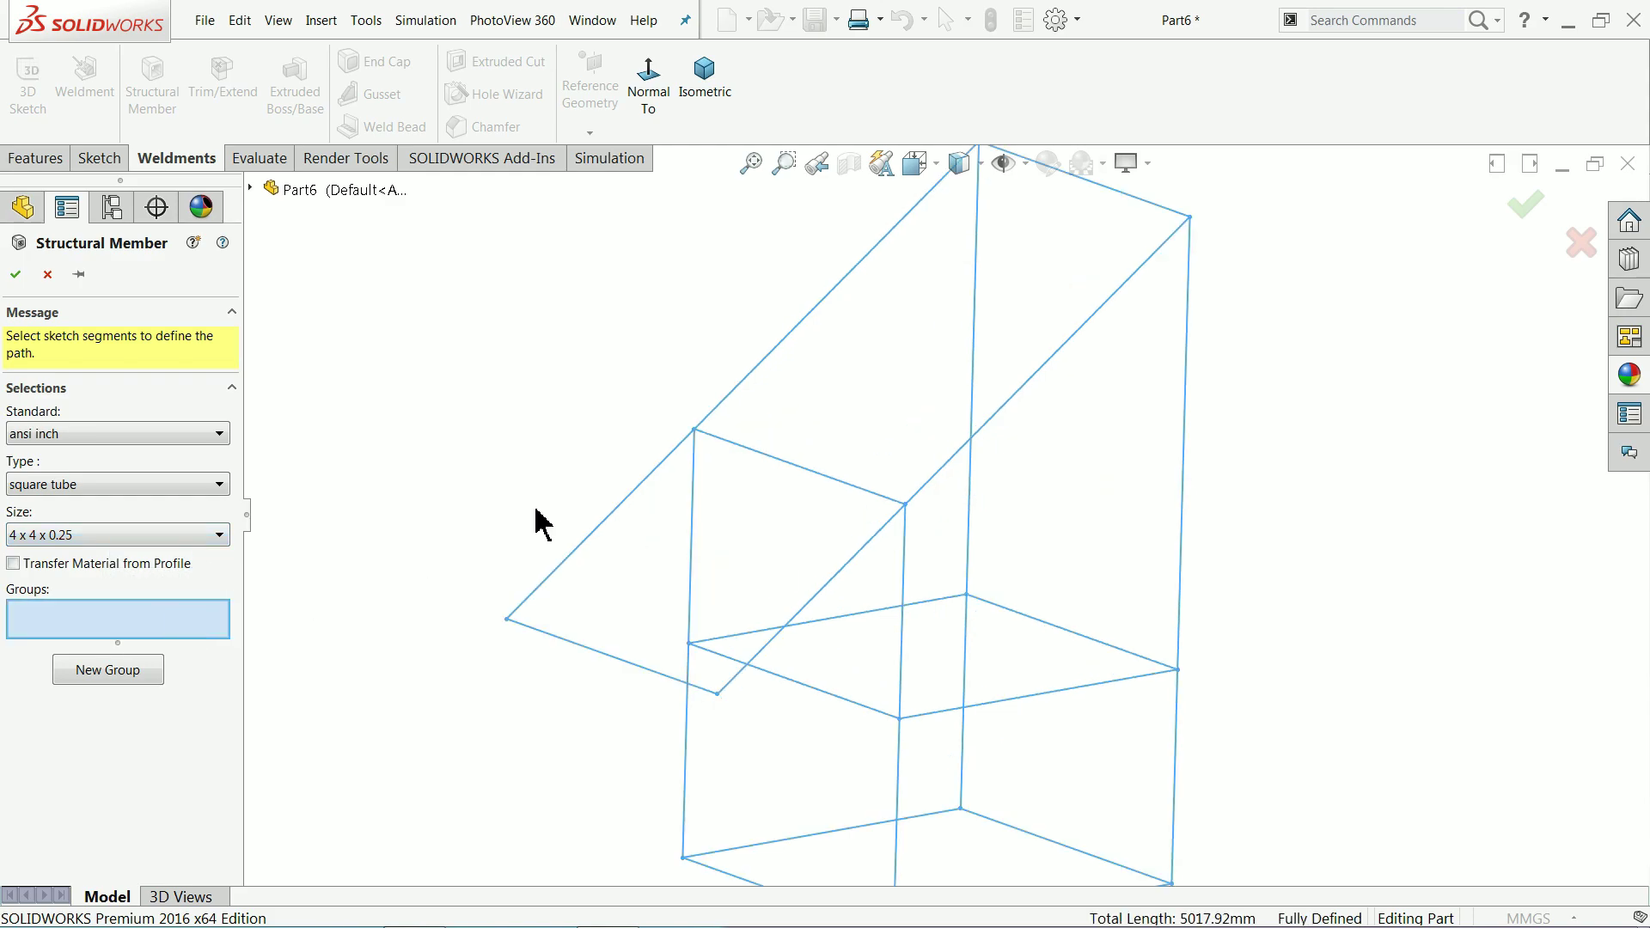
Step: Use the two sloped rail lines as Group1 and the three crossbar lines as a new group
{"action": "left_click", "coordinate": [616, 512]}
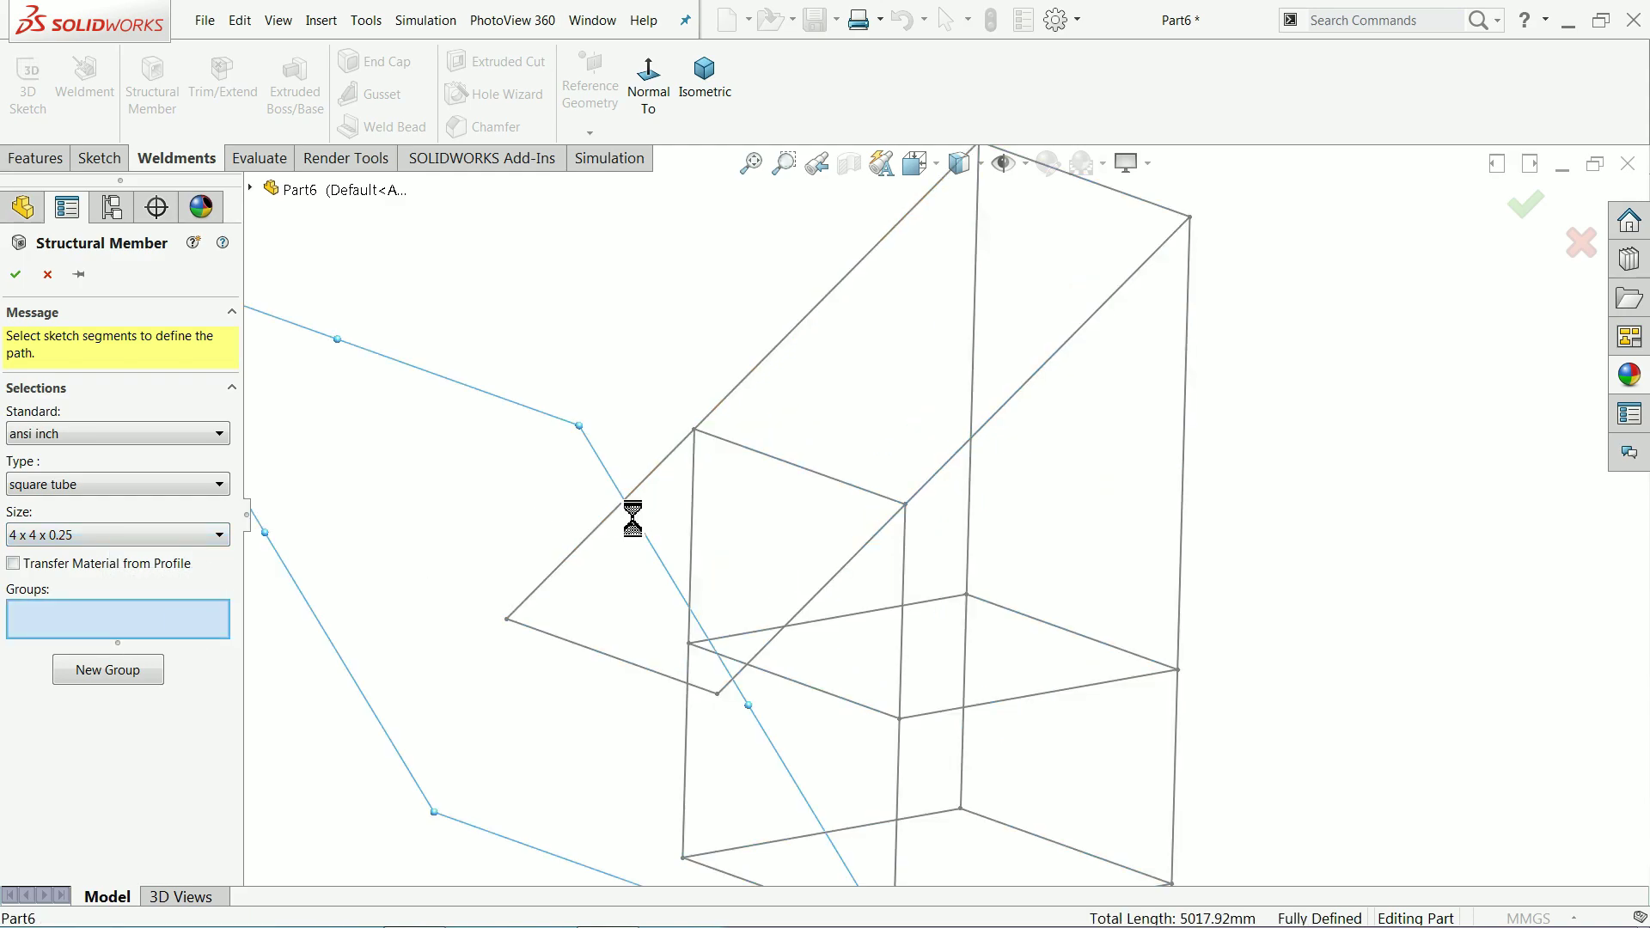
{"action": "left_click", "coordinate": [839, 576]}
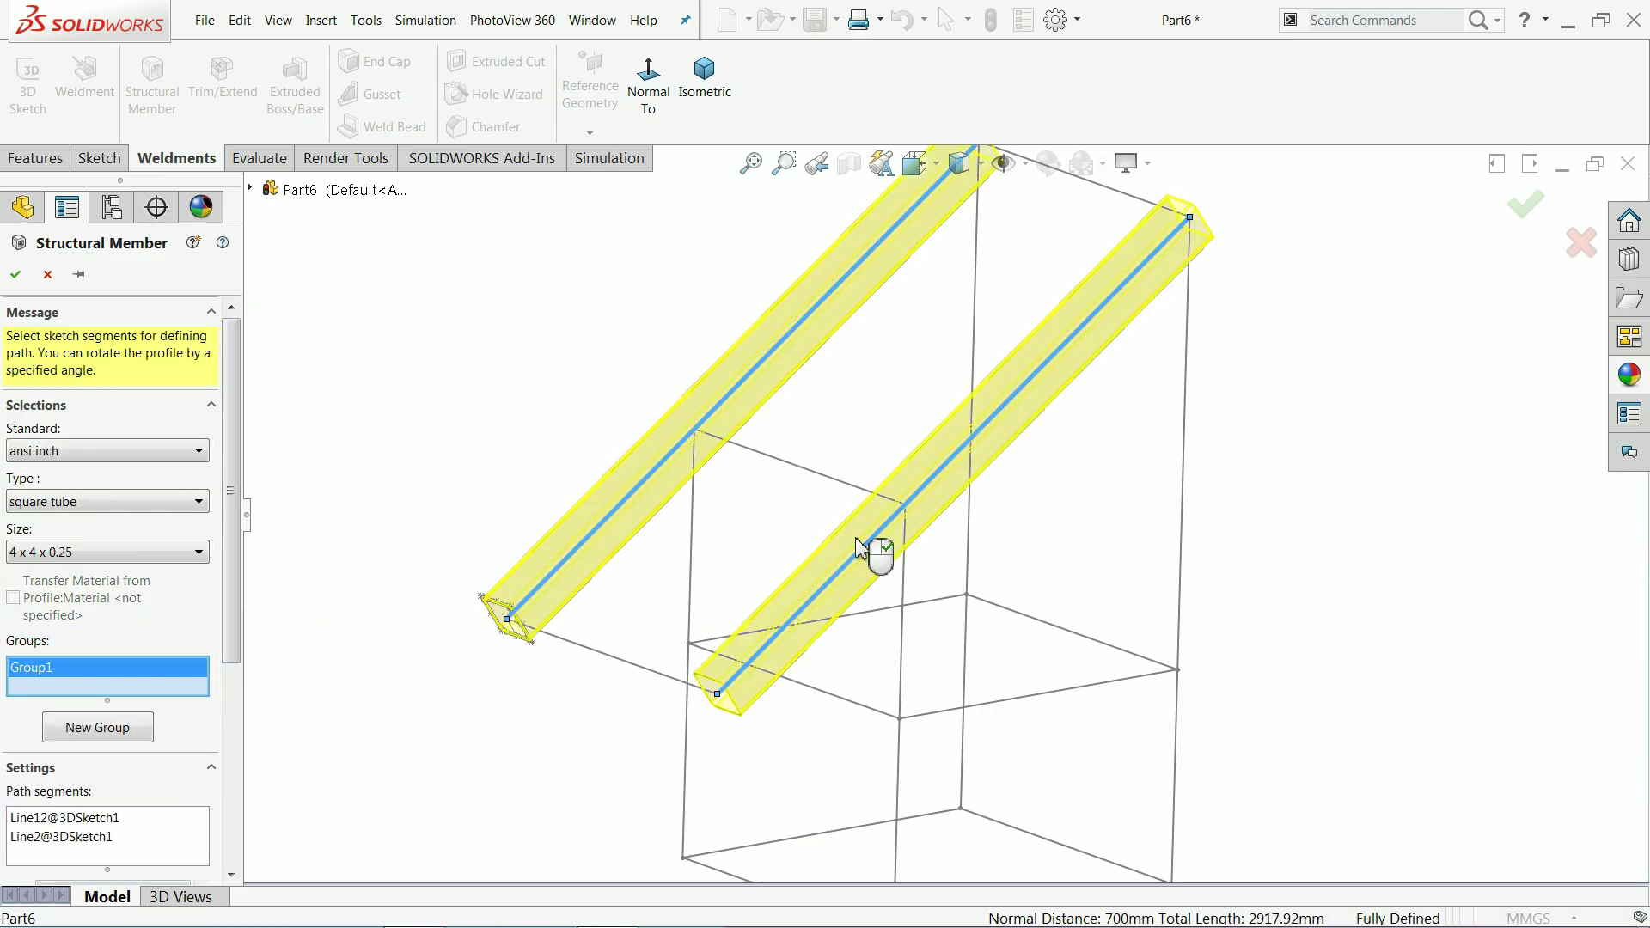
{"action": "middle_click_drag", "start_coordinate": [915, 537], "coordinate": [865, 571]}
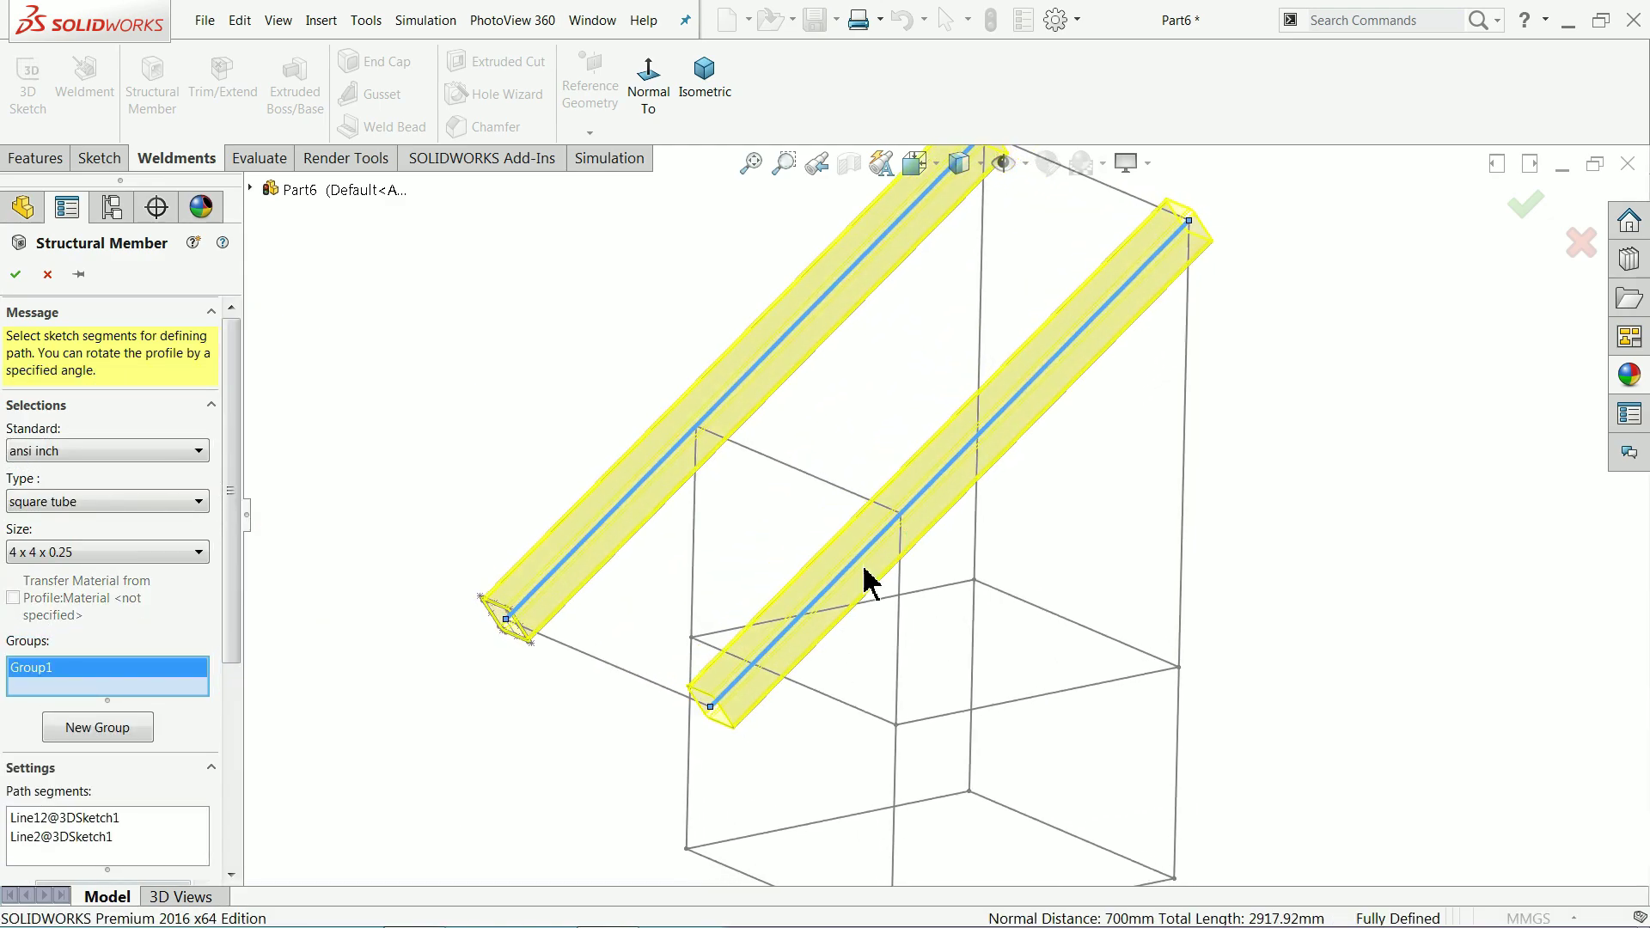
{"action": "left_click", "coordinate": [99, 731]}
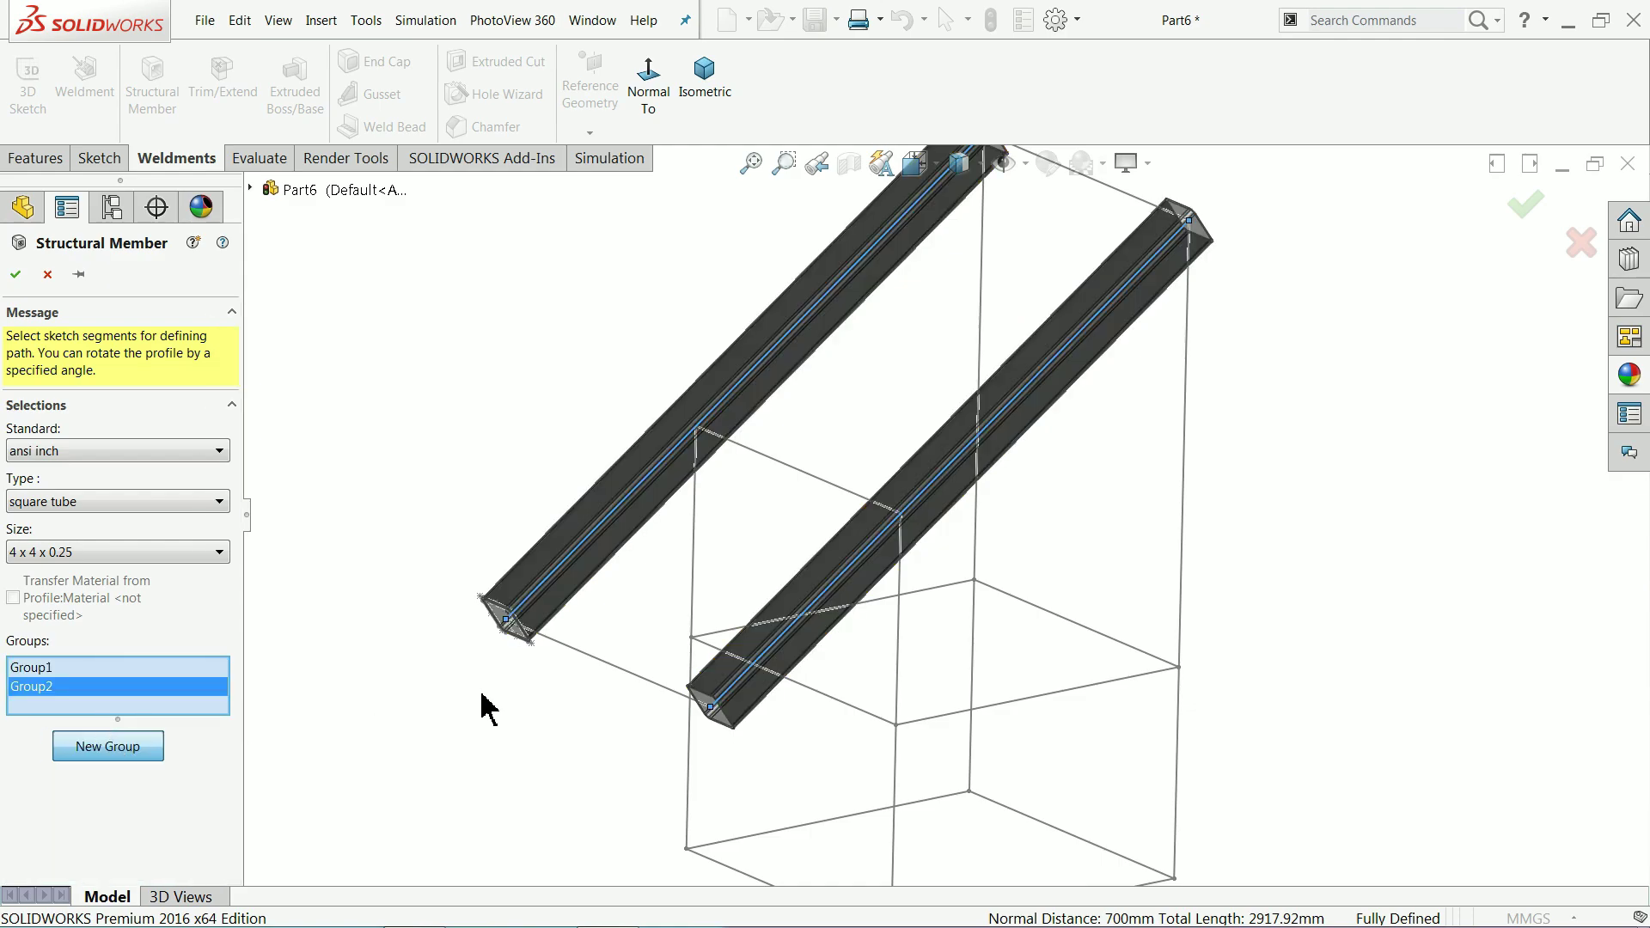
{"action": "left_click", "coordinate": [593, 664]}
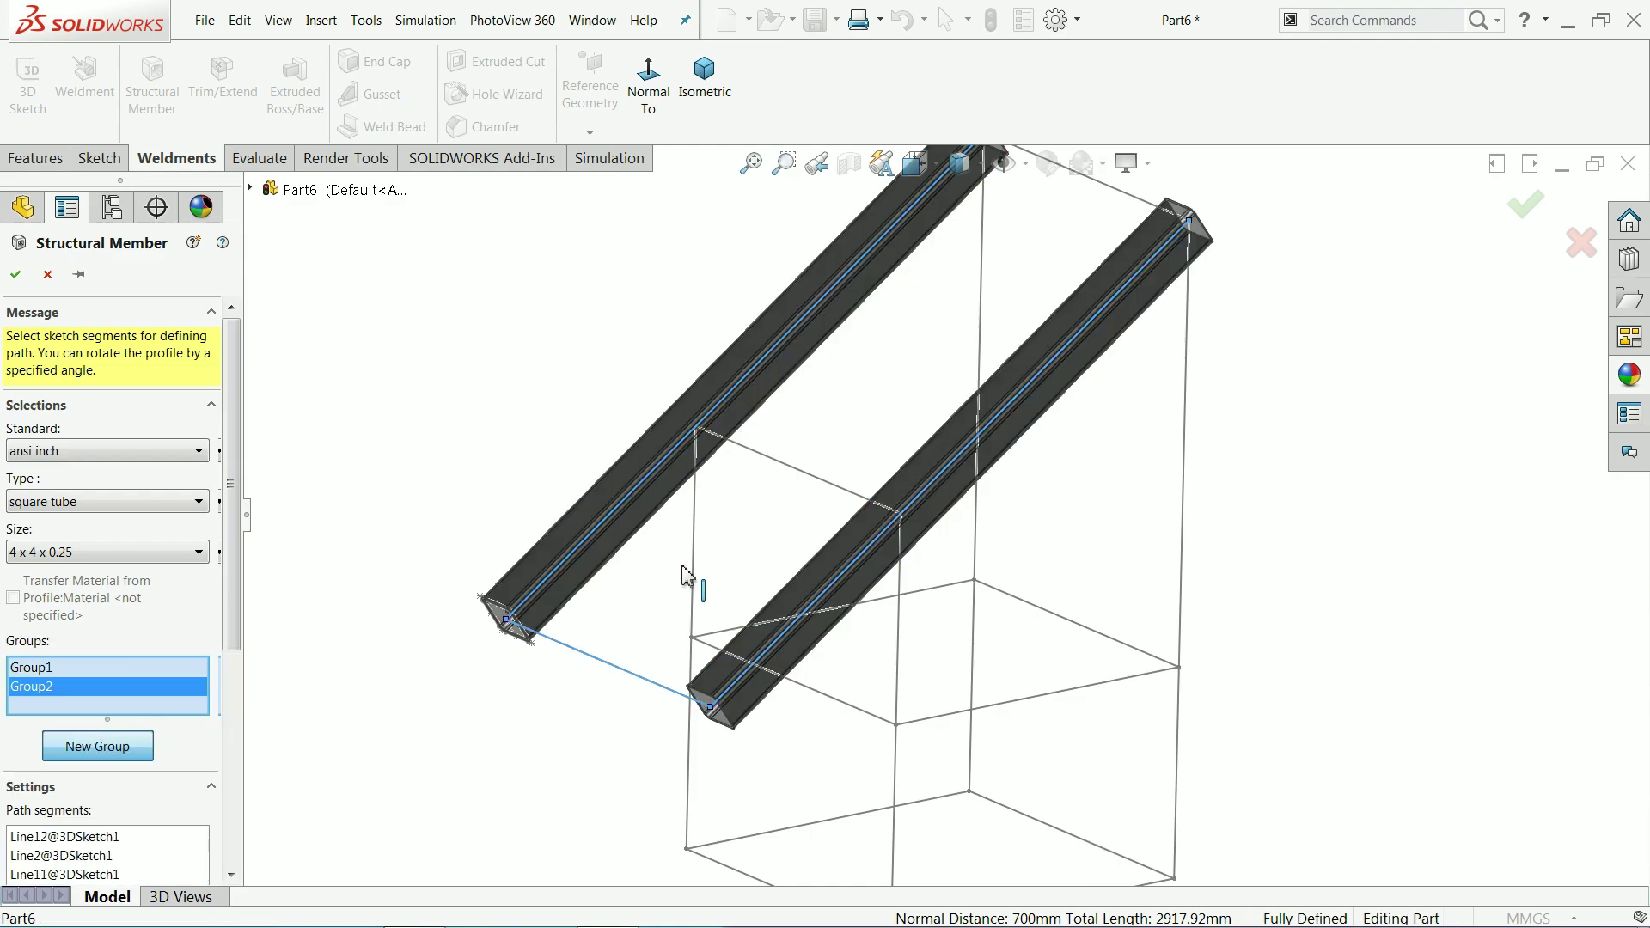
{"action": "left_click", "coordinate": [778, 468]}
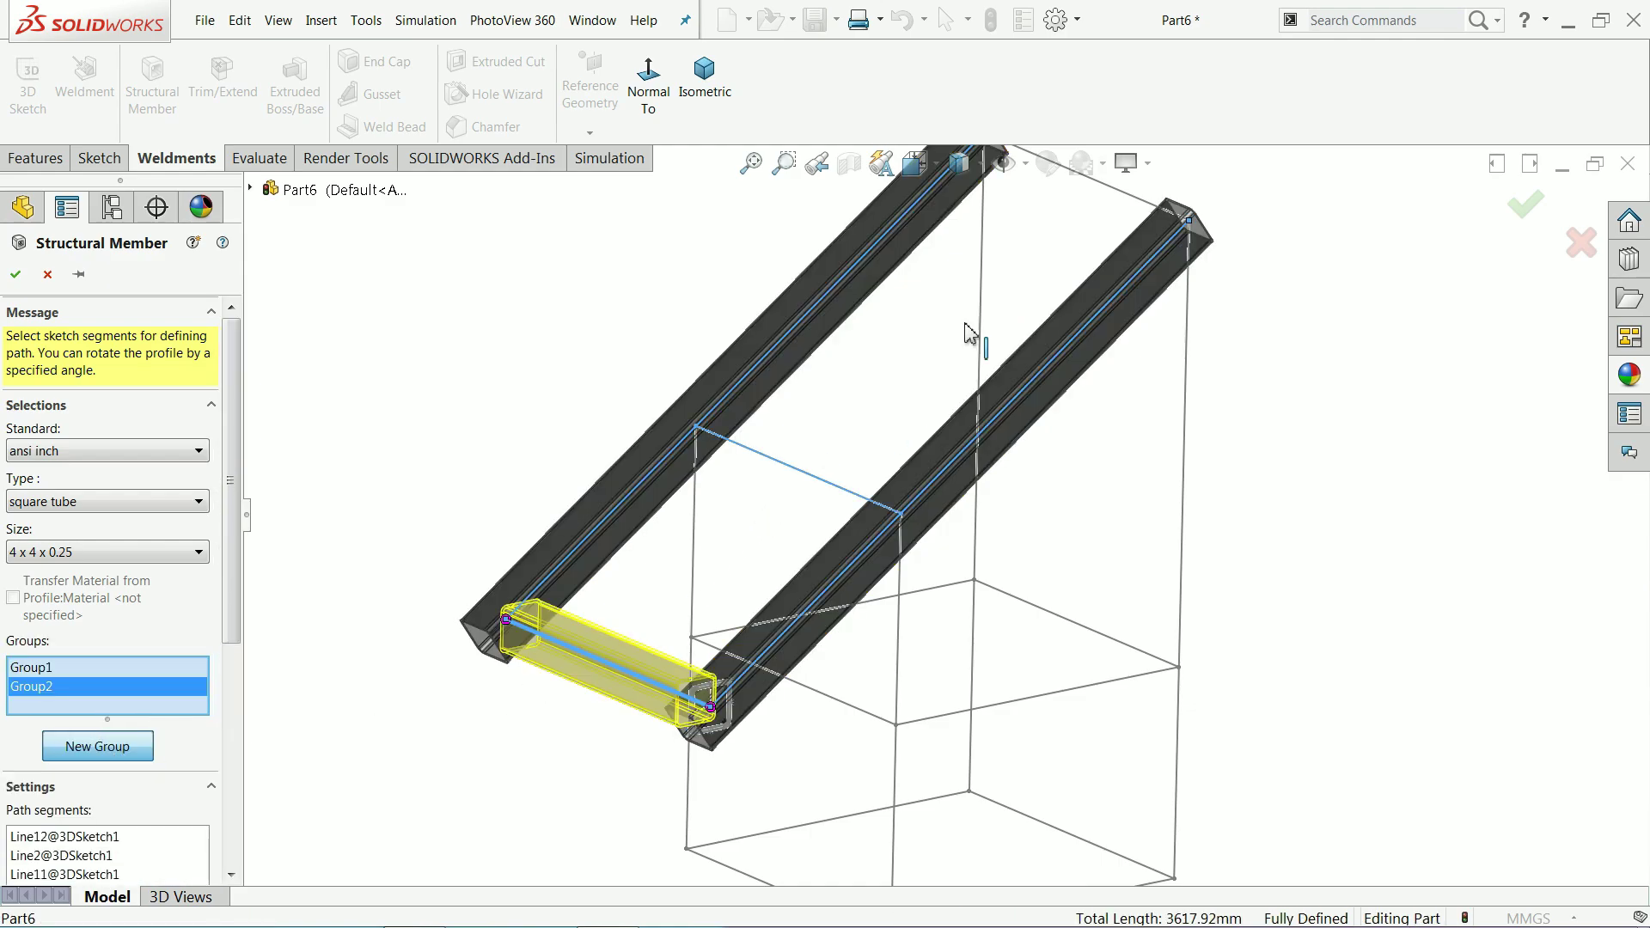
{"action": "left_click", "coordinate": [1108, 205]}
Step: Rotate the crossbar profiles by 55° and inspect the inclined frame
{"action": "scroll", "coordinate": [744, 722], "scroll_direction": "down", "scroll_amount": 5}
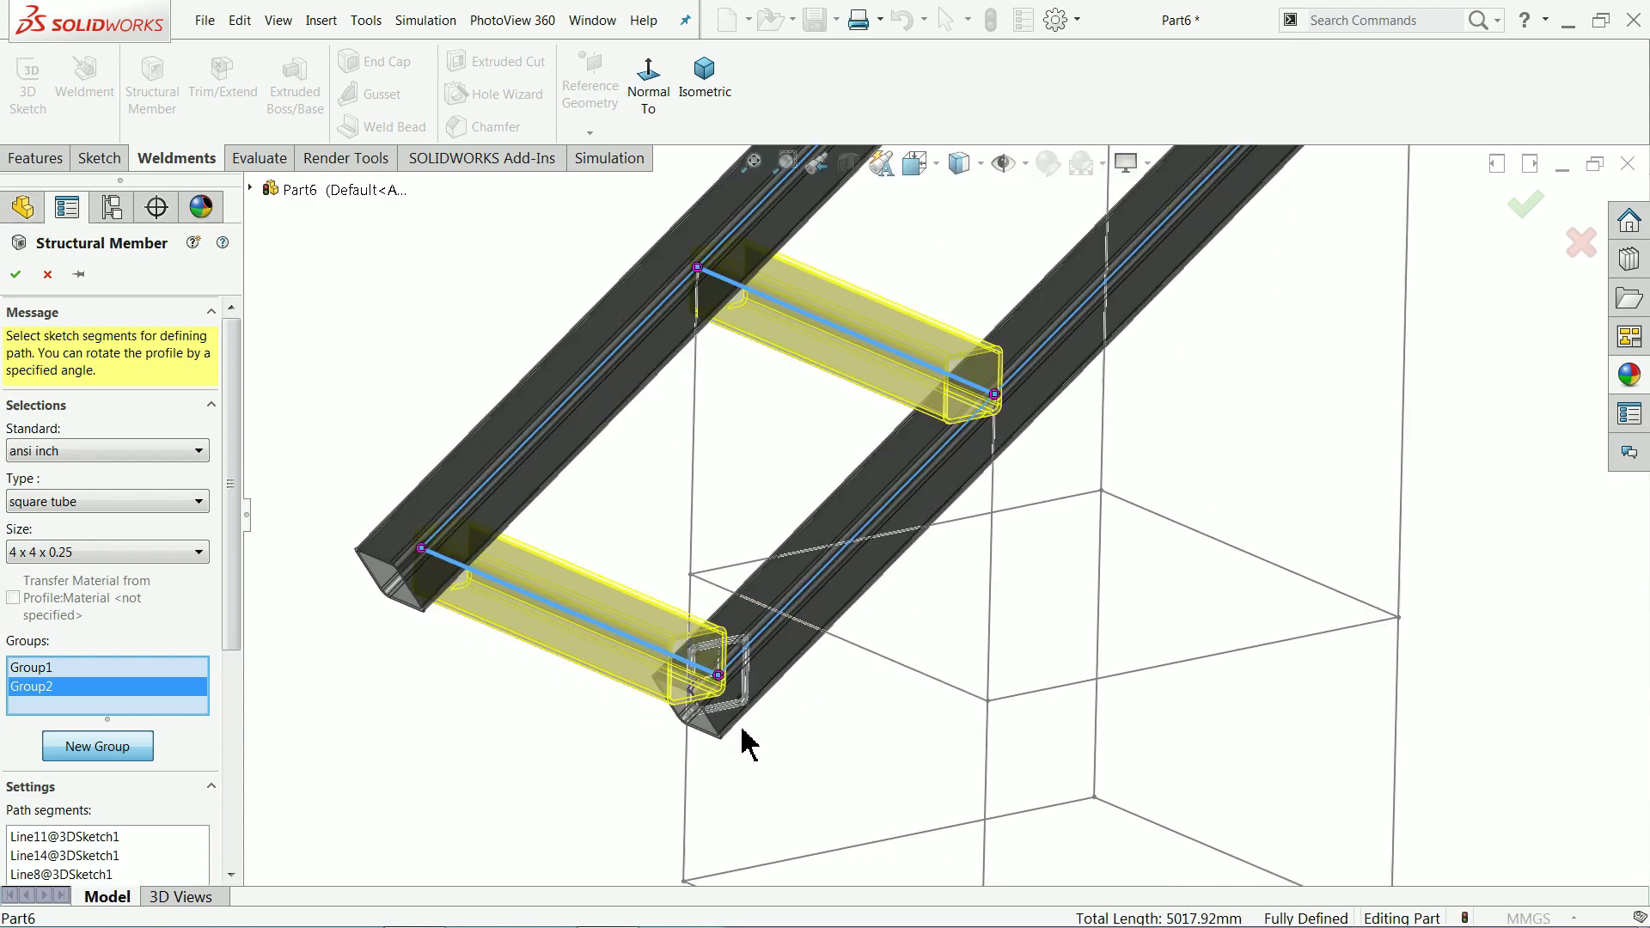
{"action": "scroll", "coordinate": [619, 557], "scroll_direction": "down", "scroll_amount": 5}
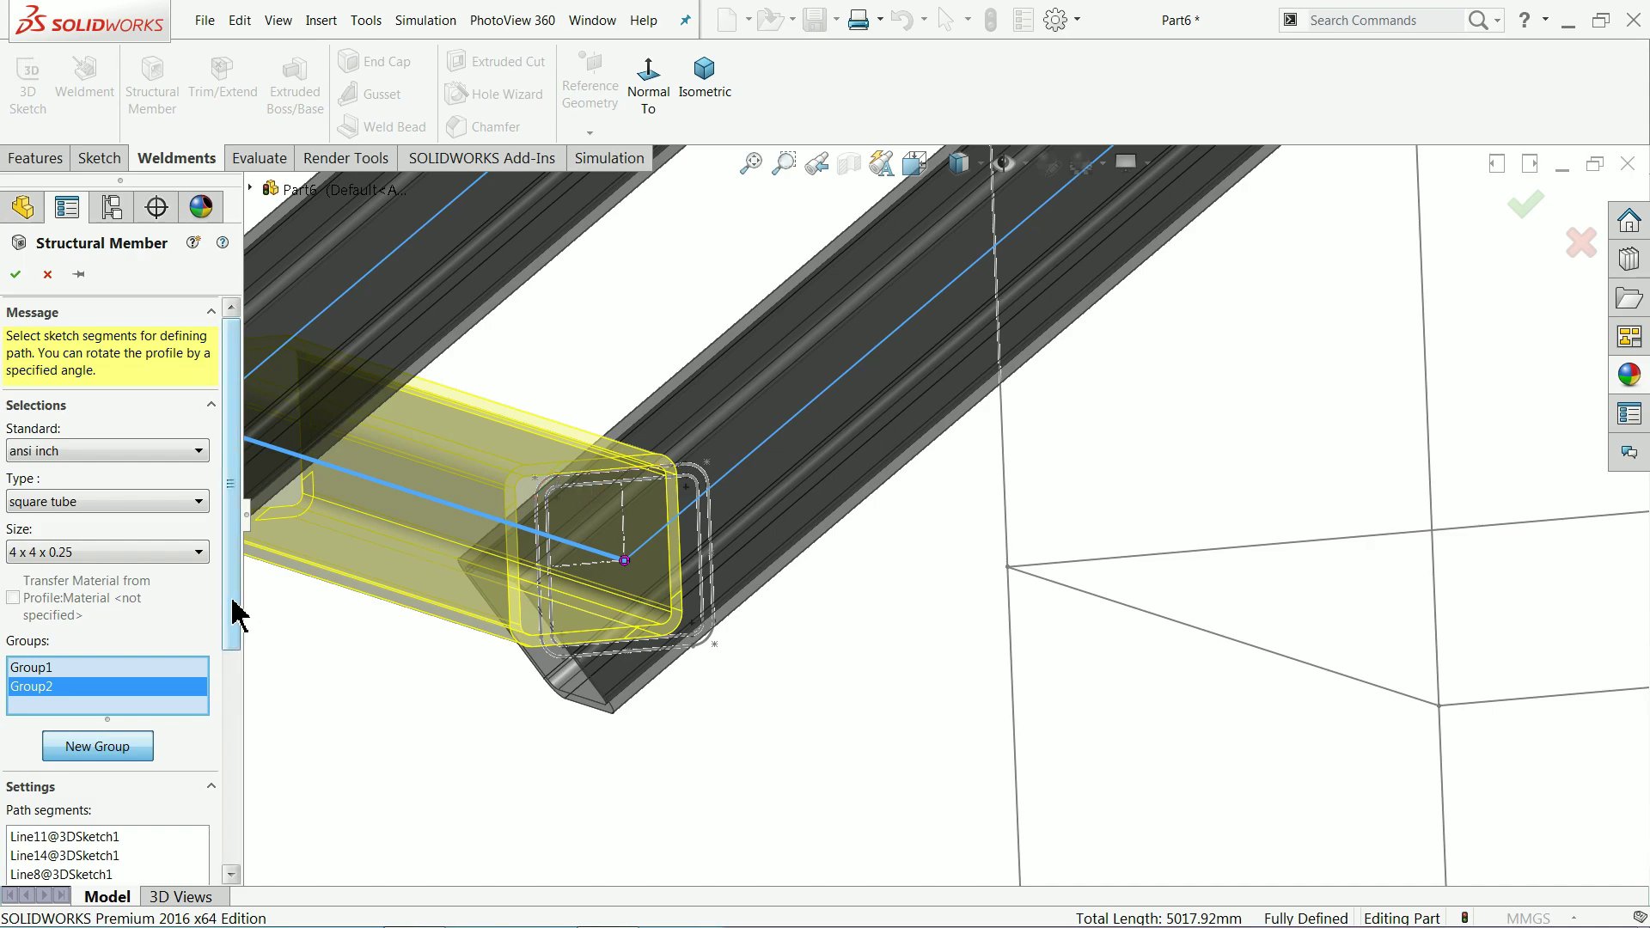
{"action": "left_click_drag", "start_coordinate": [234, 612], "coordinate": [77, 821]}
{"action": "double_click", "coordinate": [77, 821]}
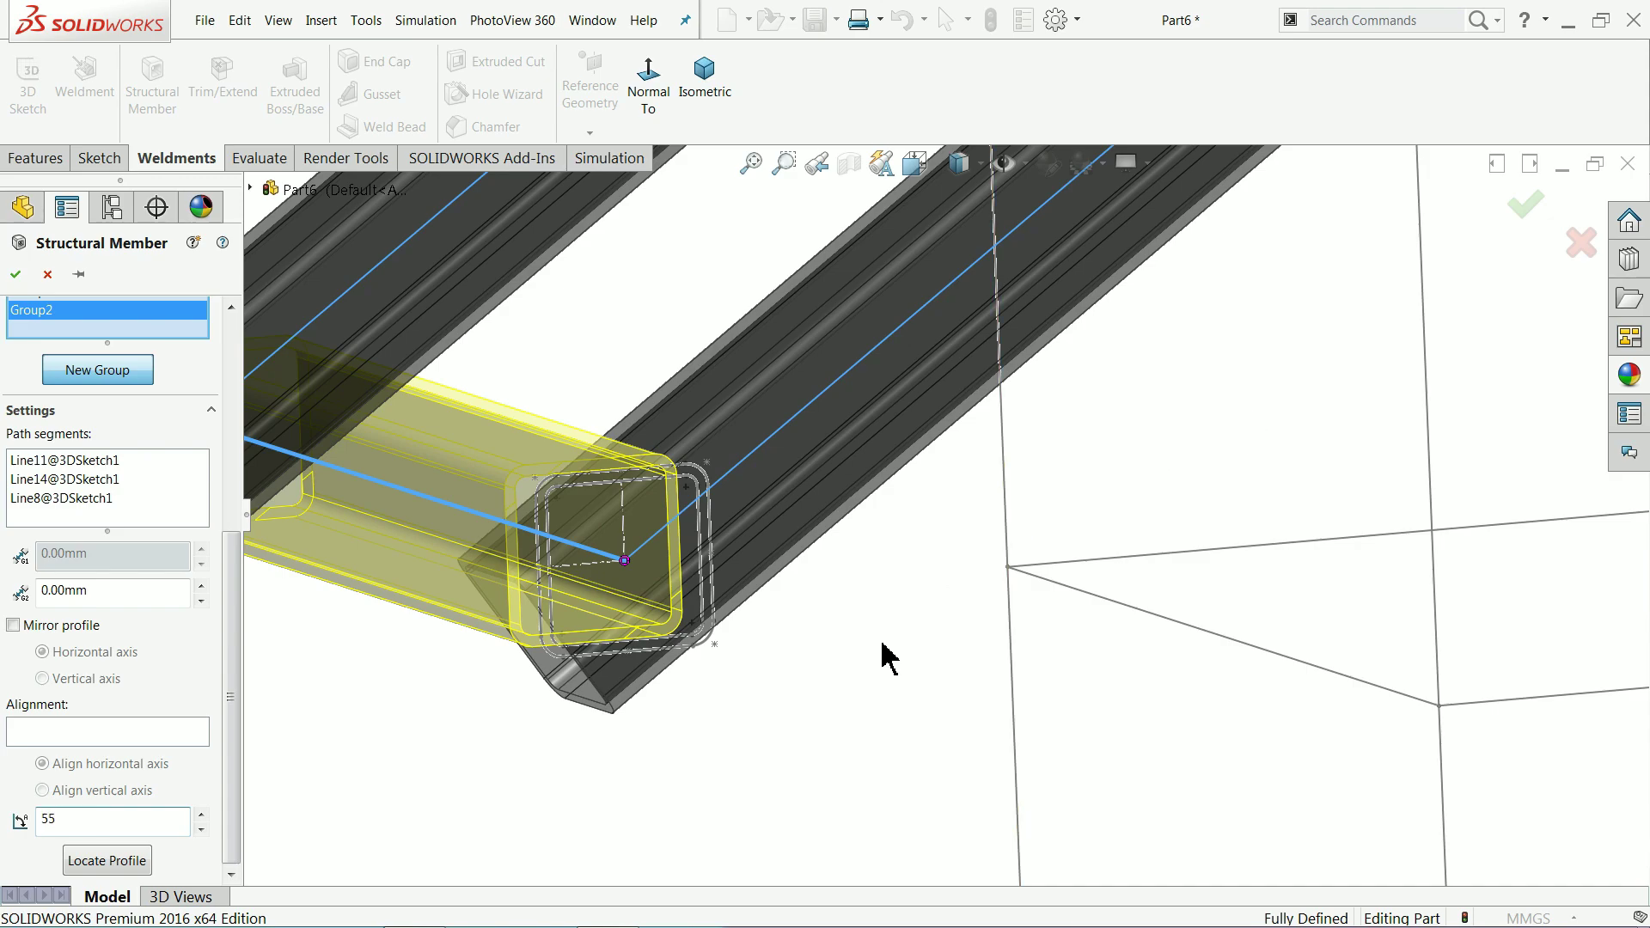
{"action": "key", "text": "Return"}
{"action": "scroll", "coordinate": [651, 537], "scroll_direction": "up", "scroll_amount": 3}
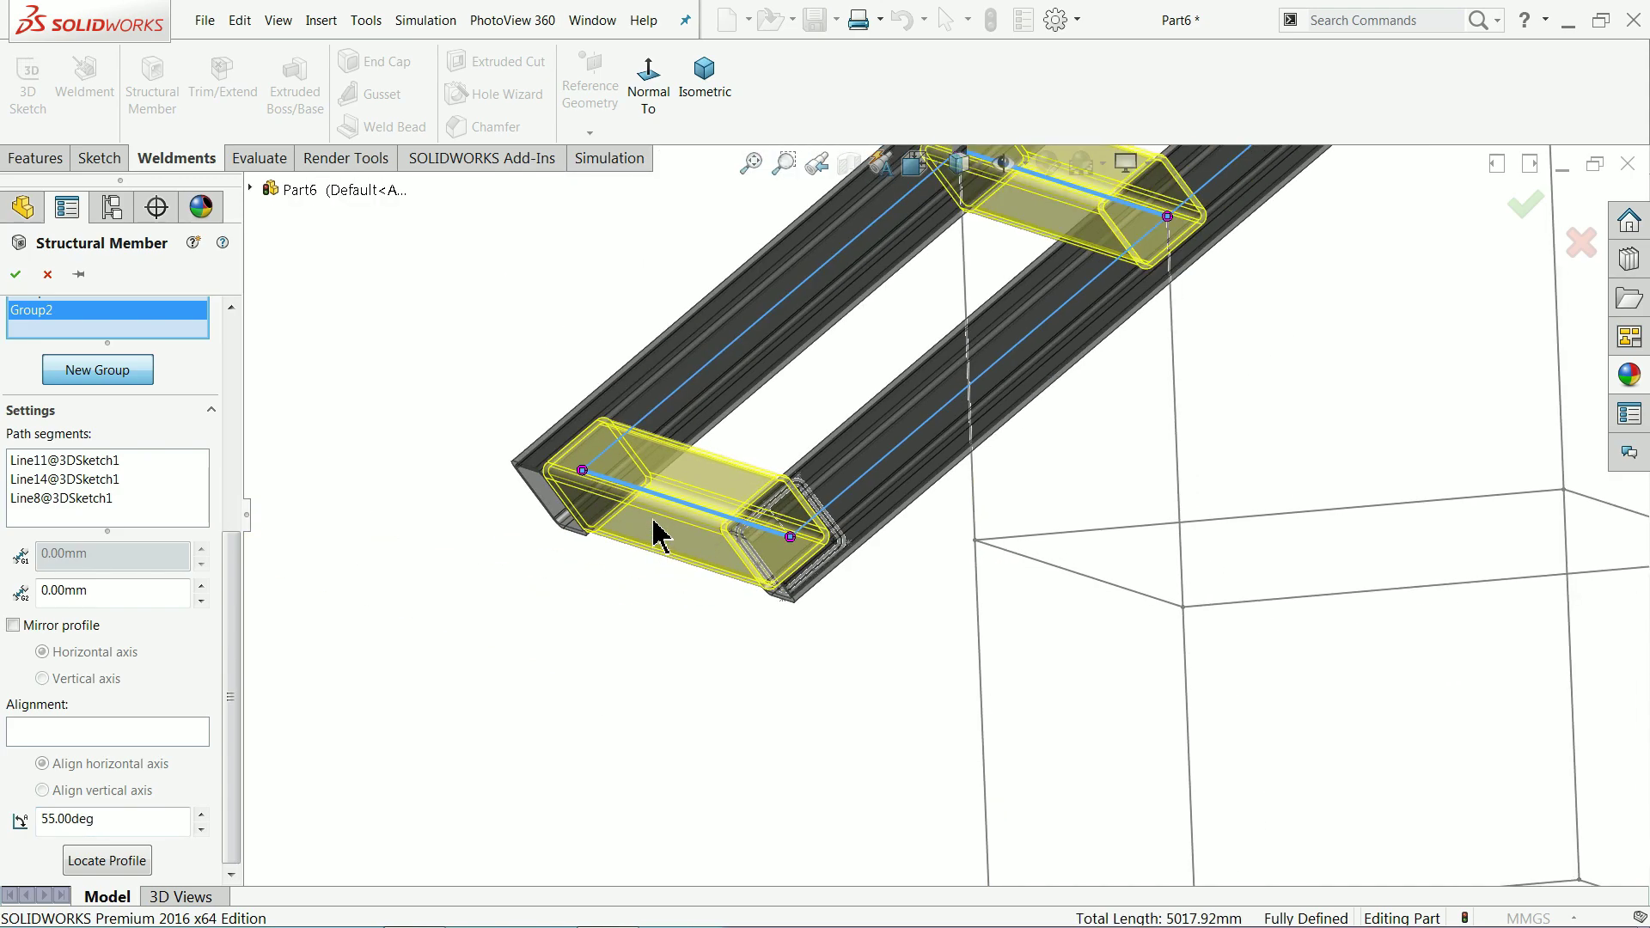
{"action": "scroll", "coordinate": [656, 535], "scroll_direction": "up", "scroll_amount": 4}
{"action": "scroll", "coordinate": [1336, 187], "scroll_direction": "down", "scroll_amount": 4}
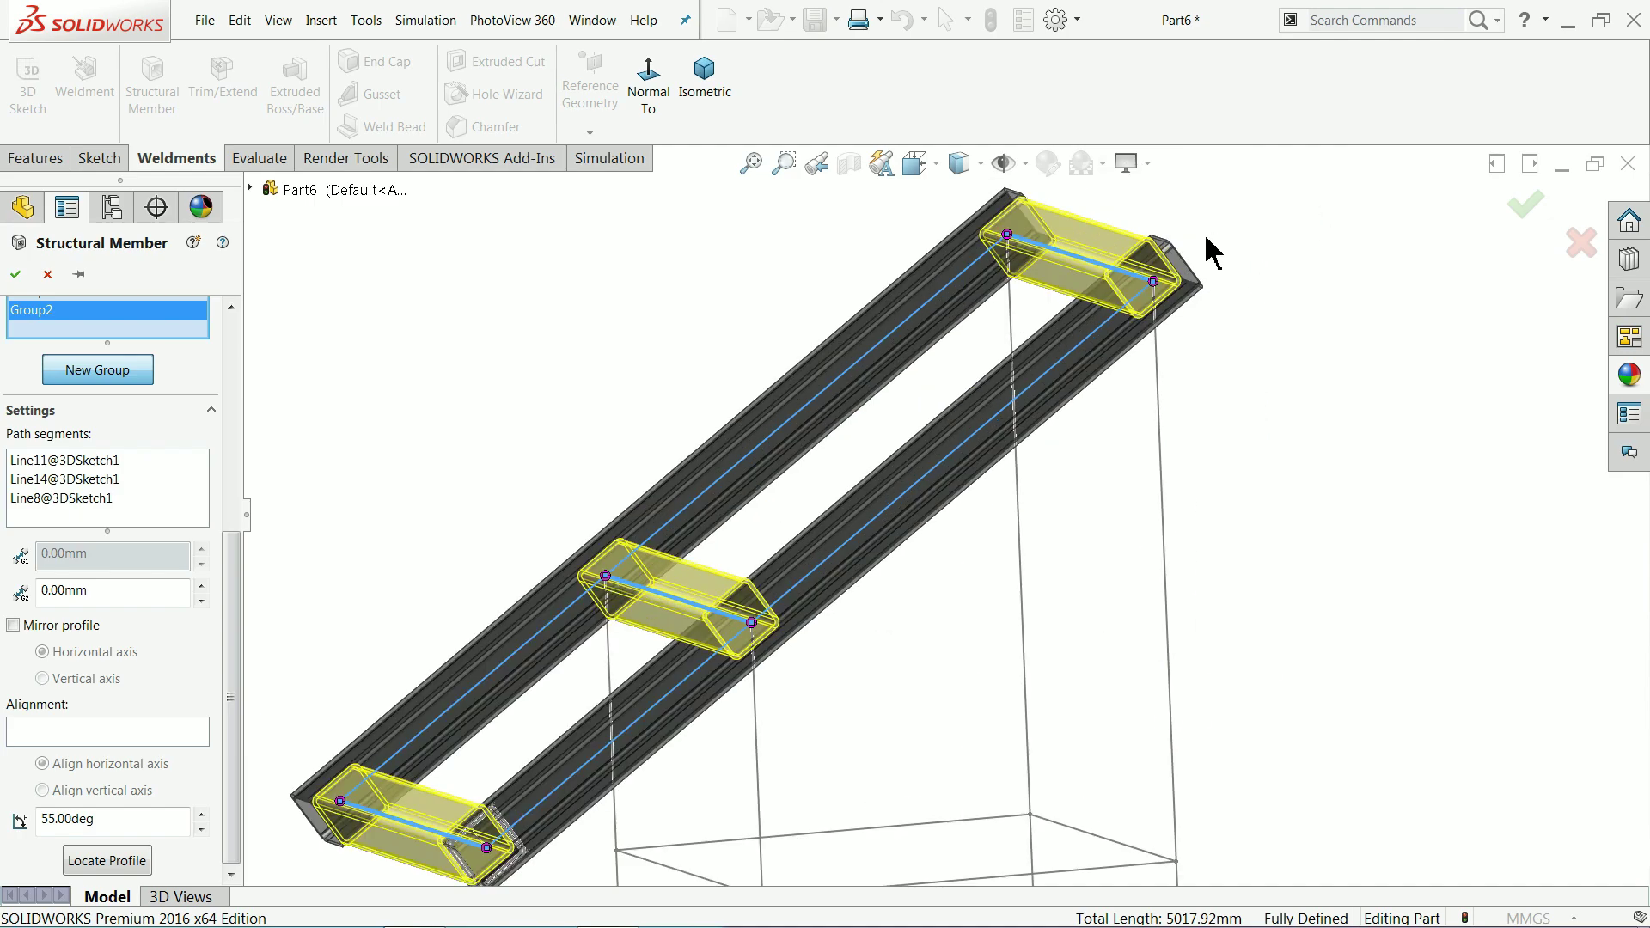
{"action": "middle_click_drag", "start_coordinate": [1208, 250], "coordinate": [1248, 250]}
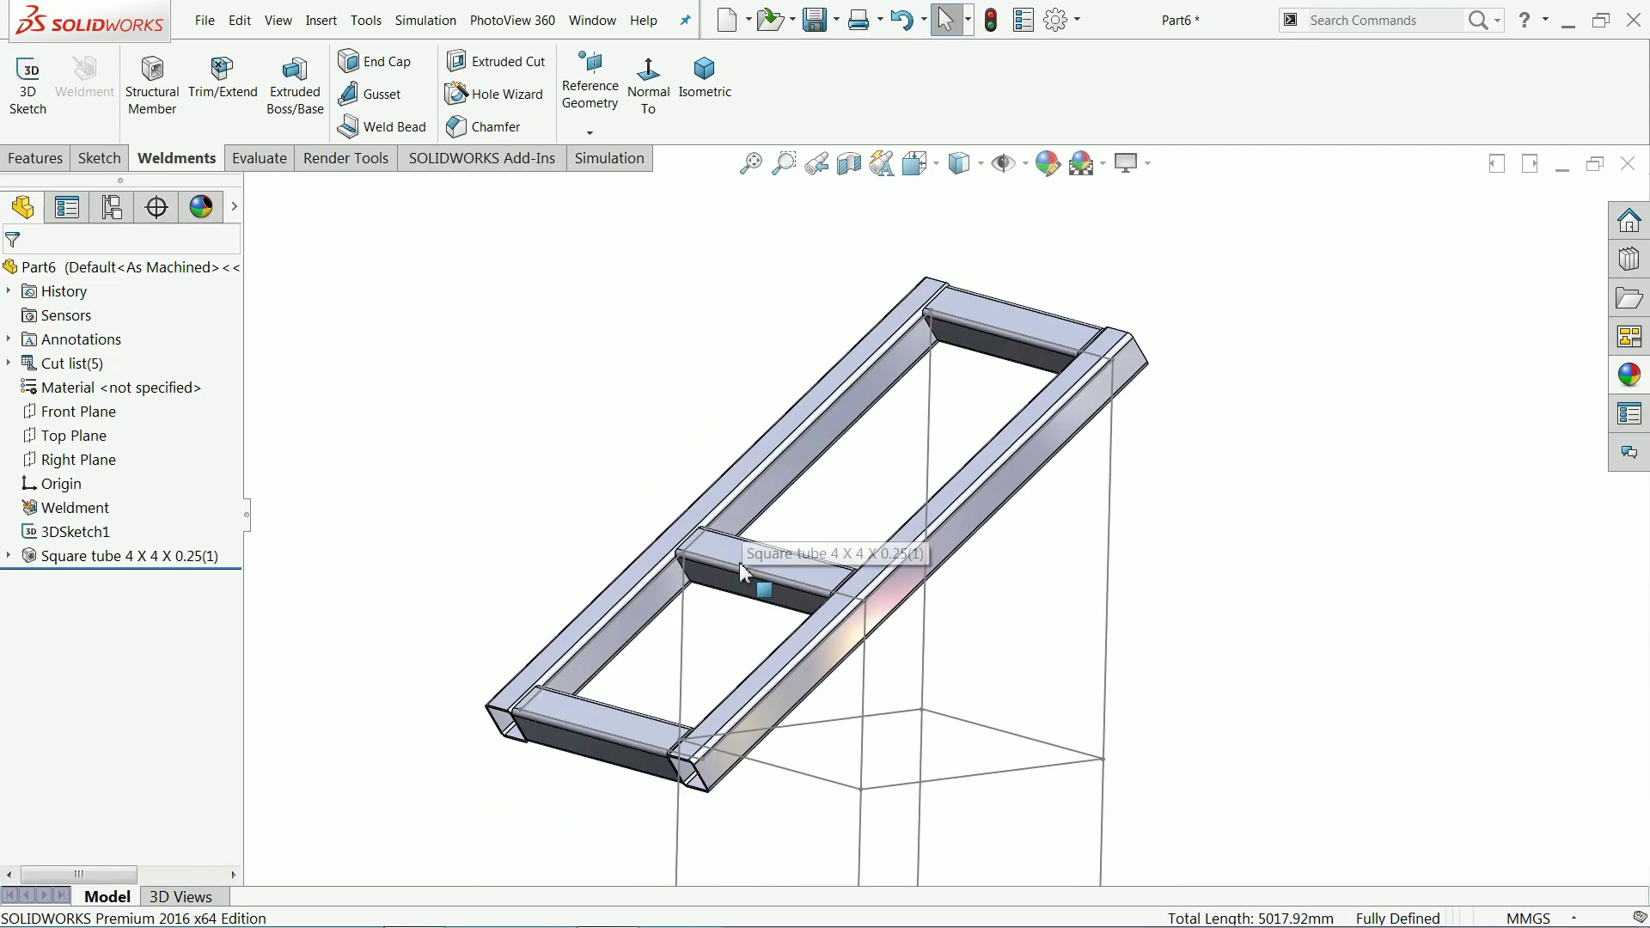
Step: Miter the front-right and front-left corners of the inclined frame with Trim/Extend
{"action": "middle_click_drag", "start_coordinate": [741, 572], "coordinate": [786, 680]}
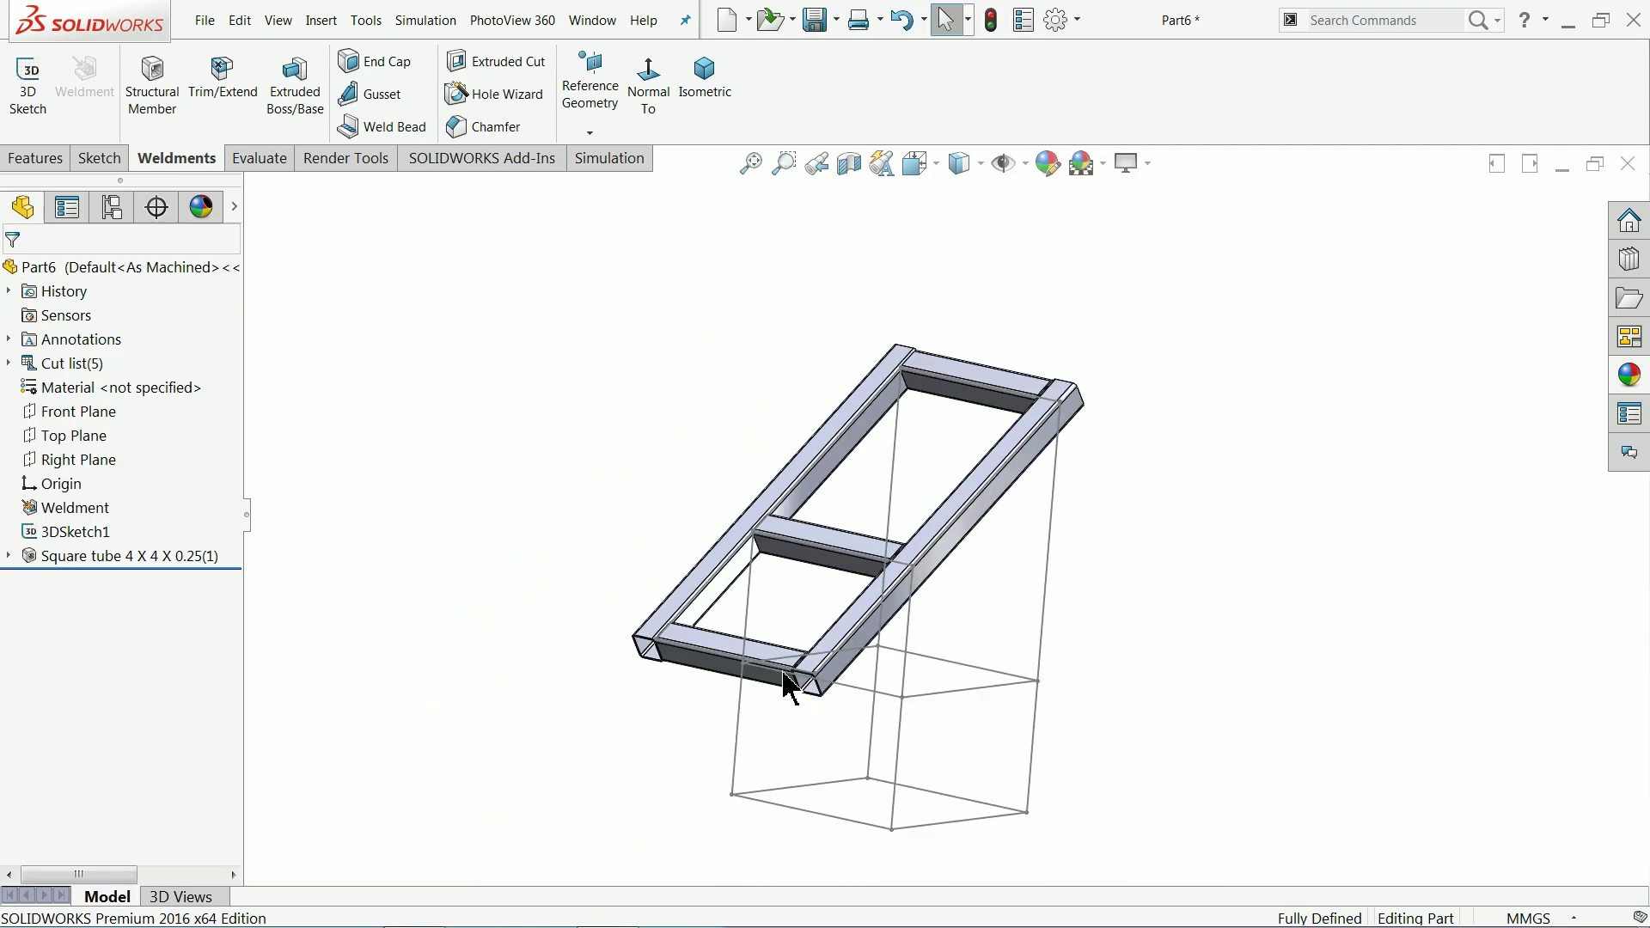
{"action": "scroll", "coordinate": [860, 631], "scroll_direction": "down", "scroll_amount": 4}
{"action": "left_click", "coordinate": [230, 101]}
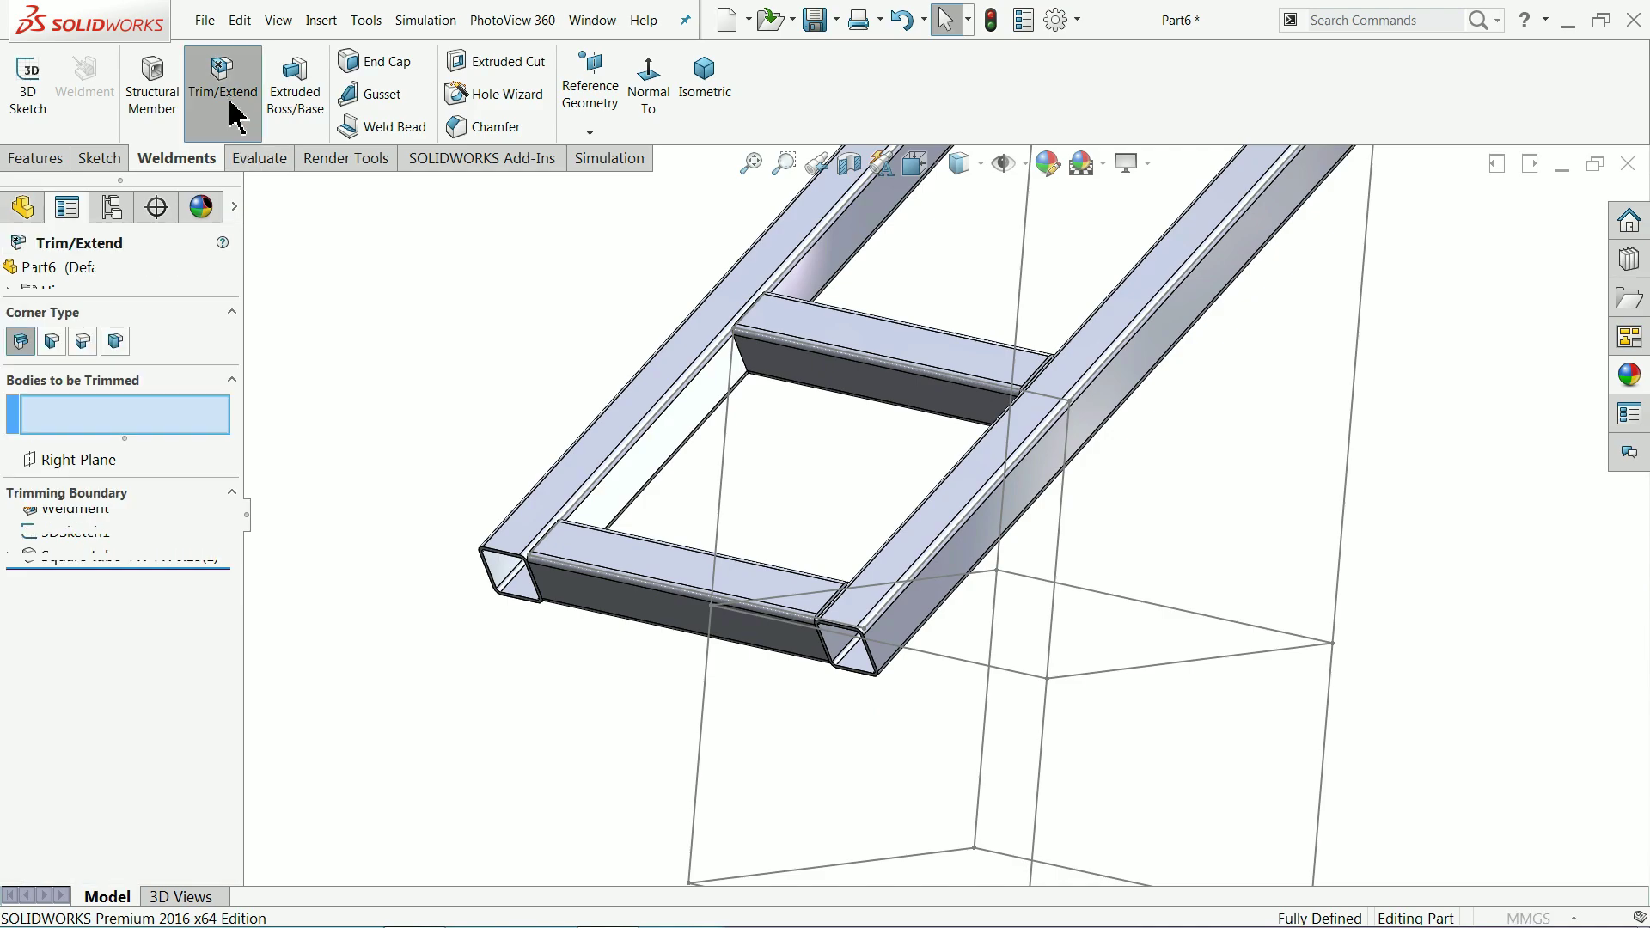
{"action": "left_click", "coordinate": [52, 342]}
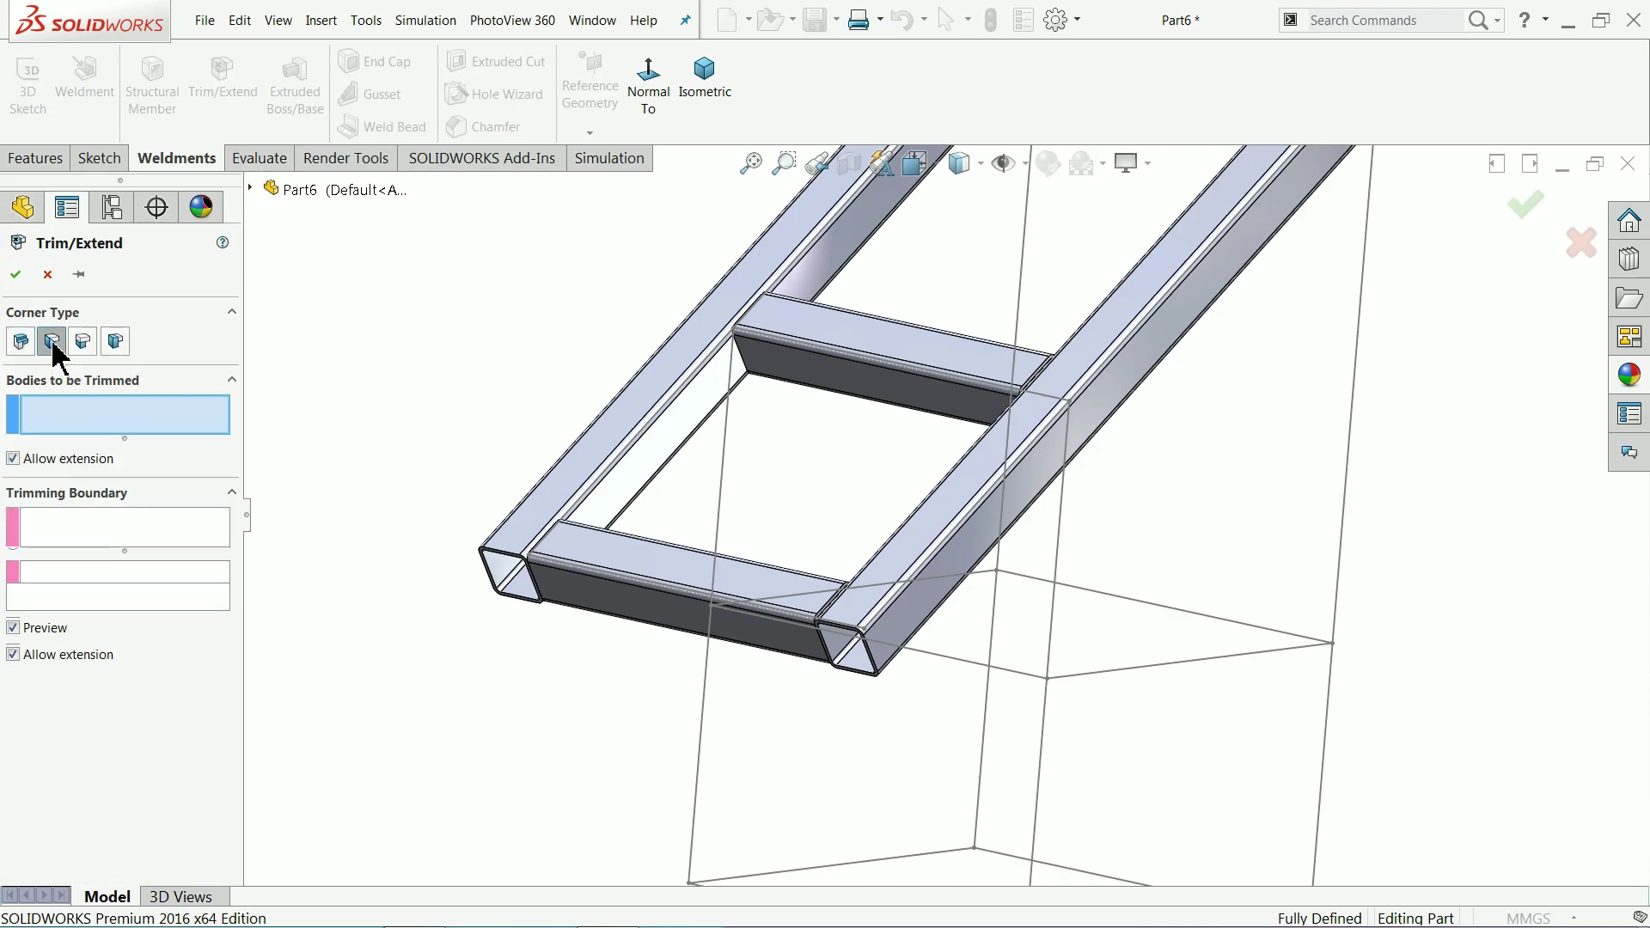
{"action": "left_click", "coordinate": [791, 610]}
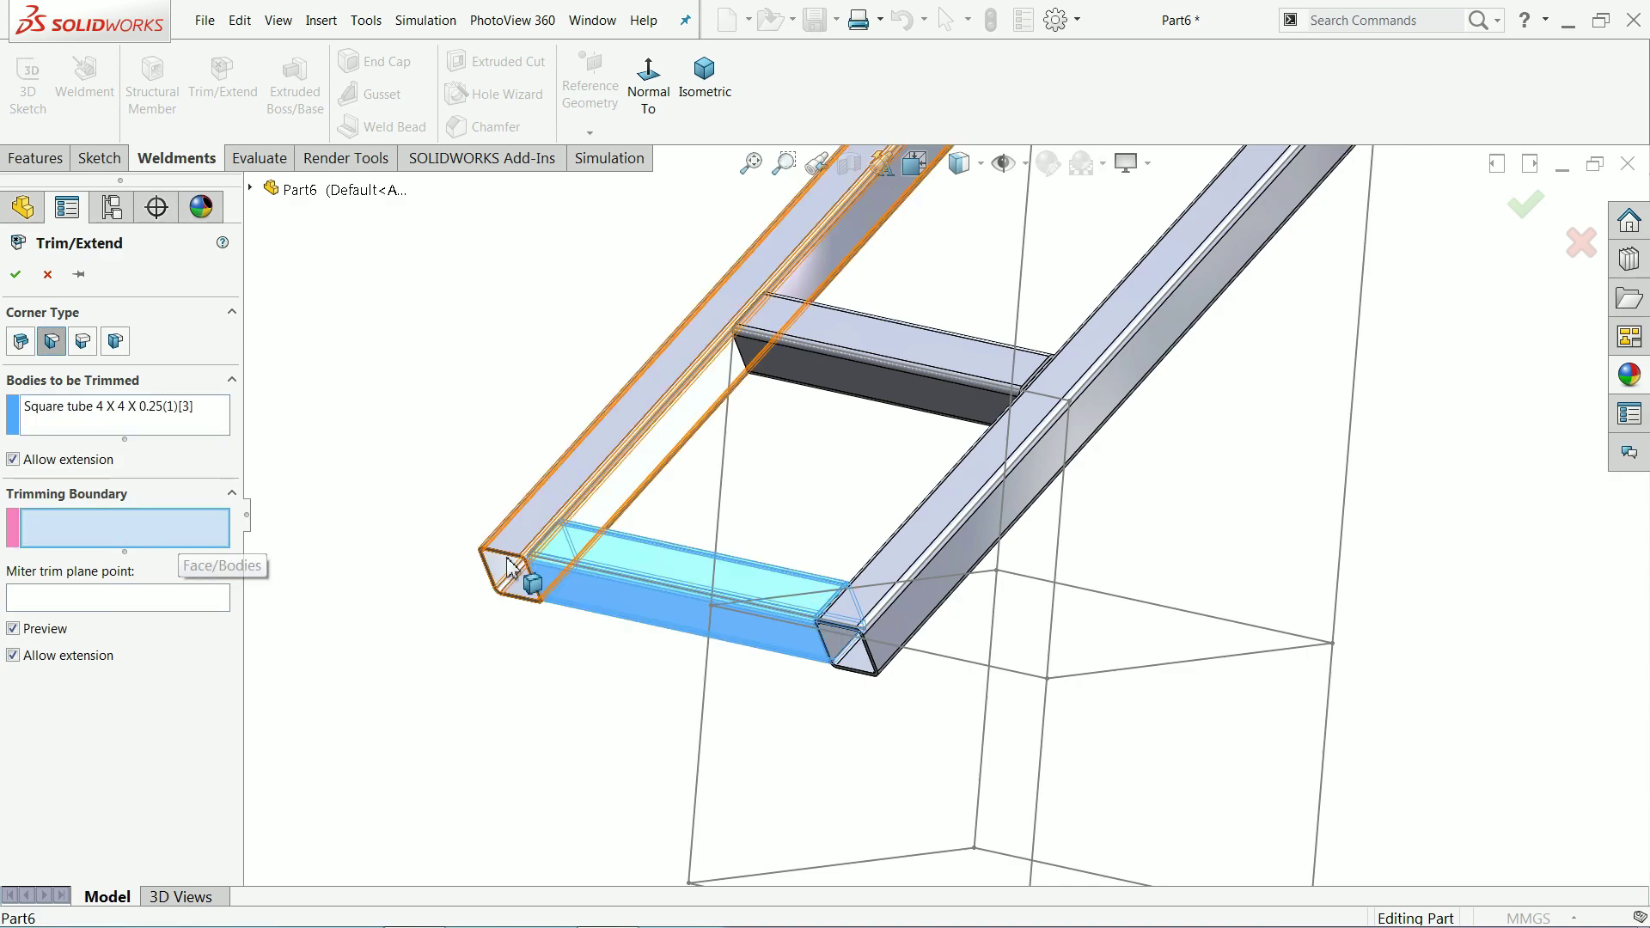
{"action": "left_click", "coordinate": [913, 589]}
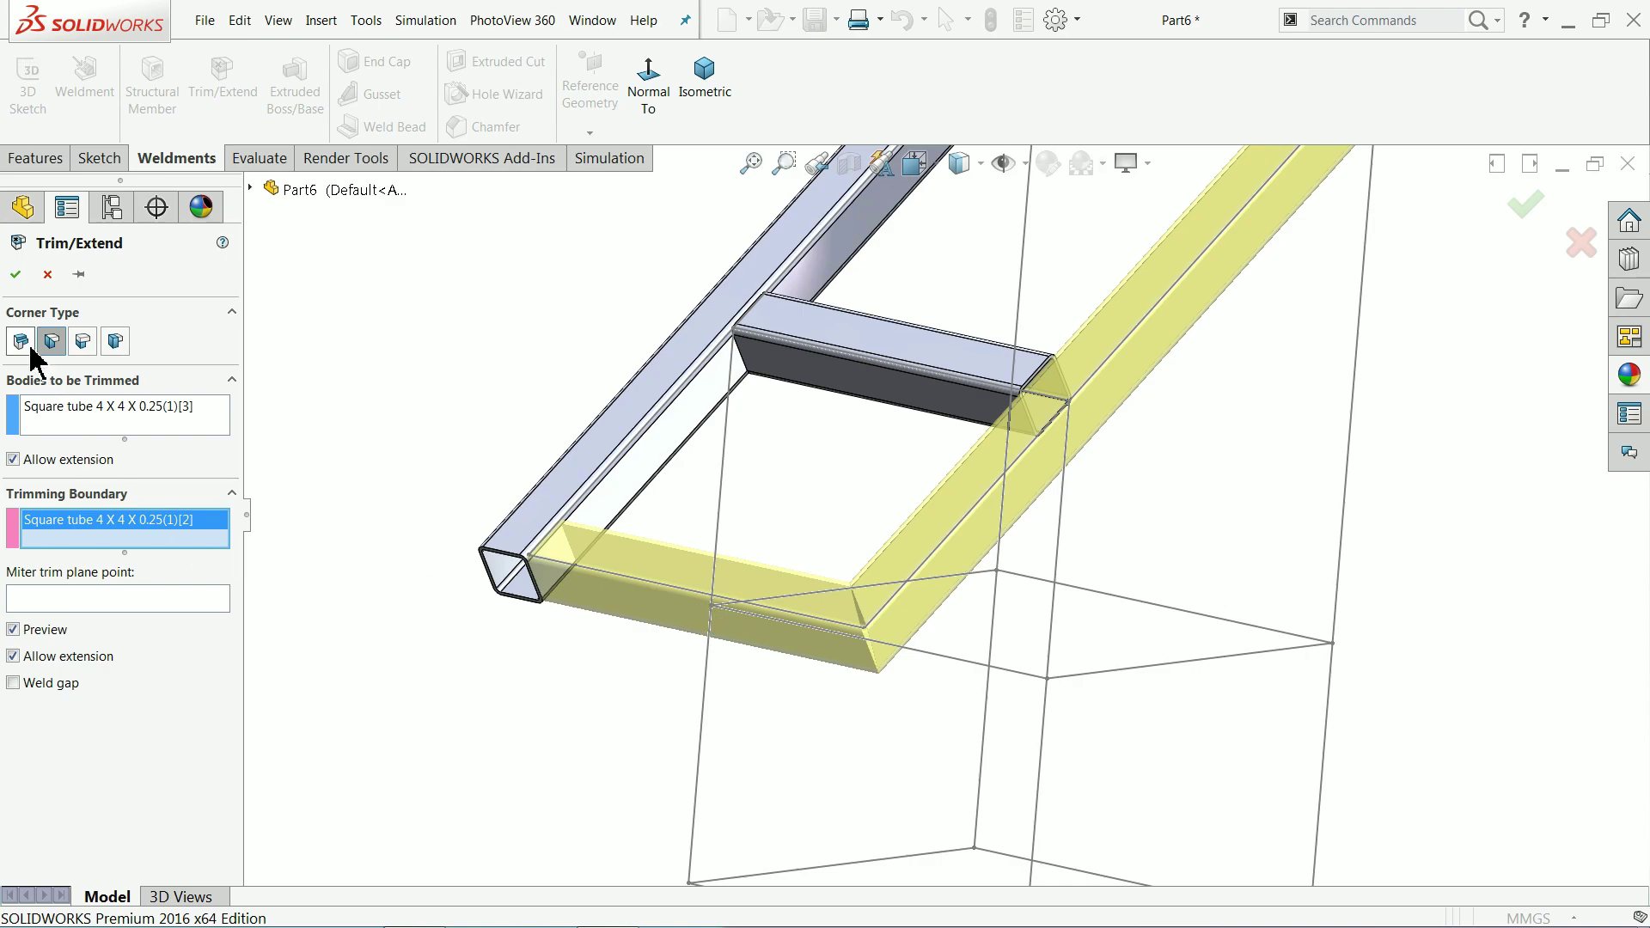
{"action": "left_click", "coordinate": [16, 275]}
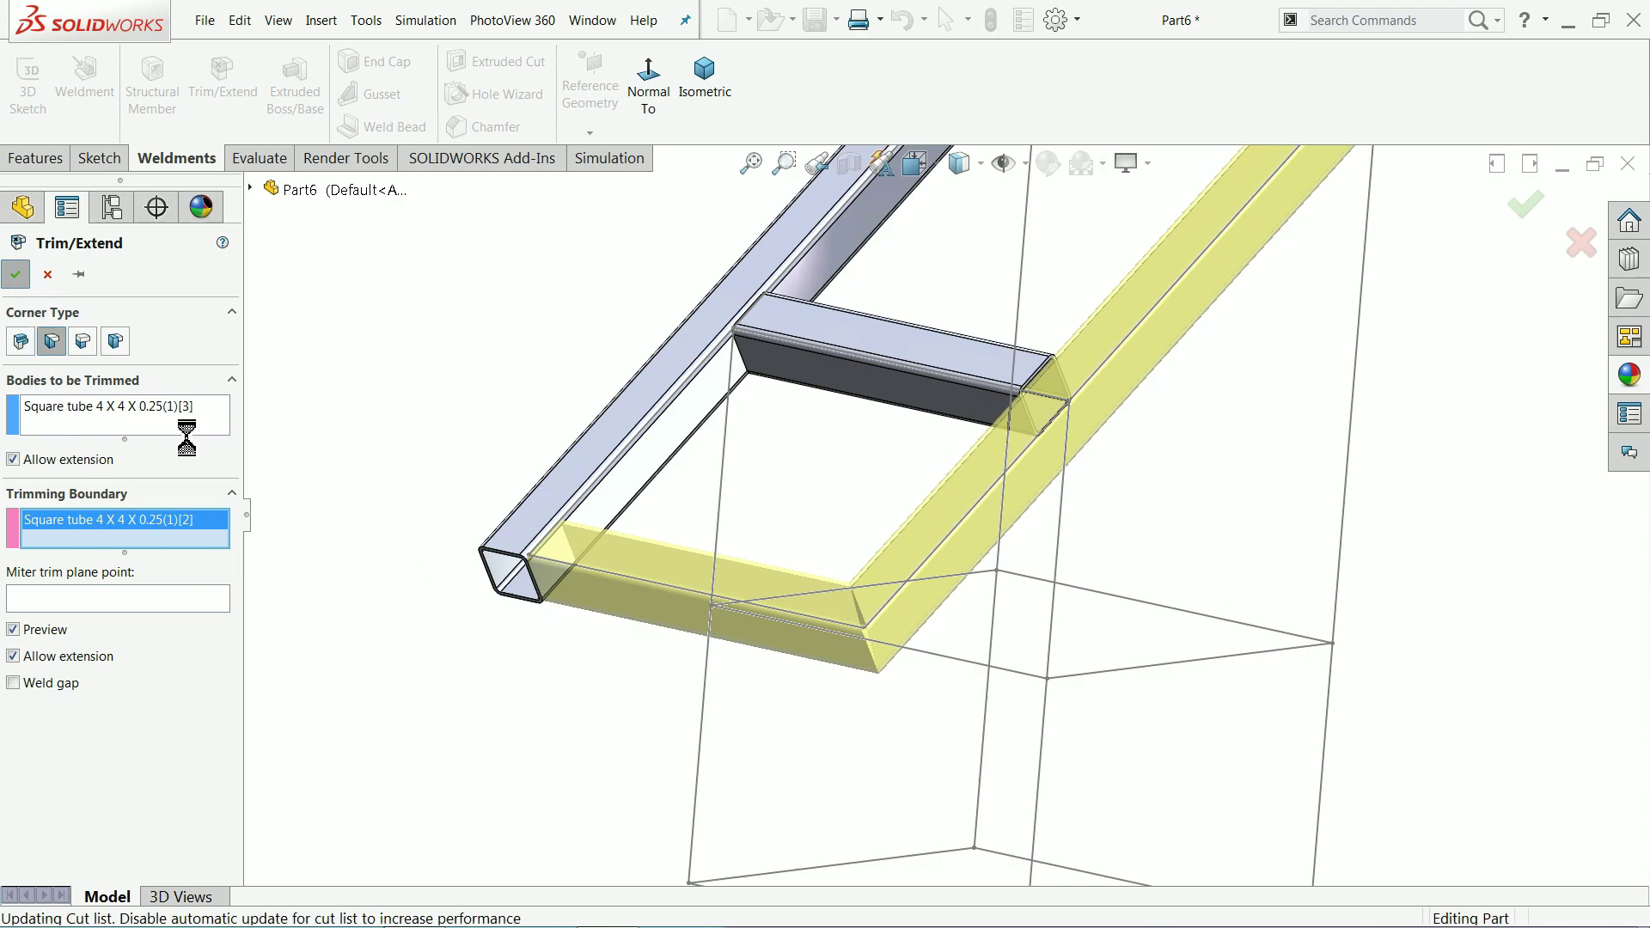
{"action": "left_click", "coordinate": [231, 85]}
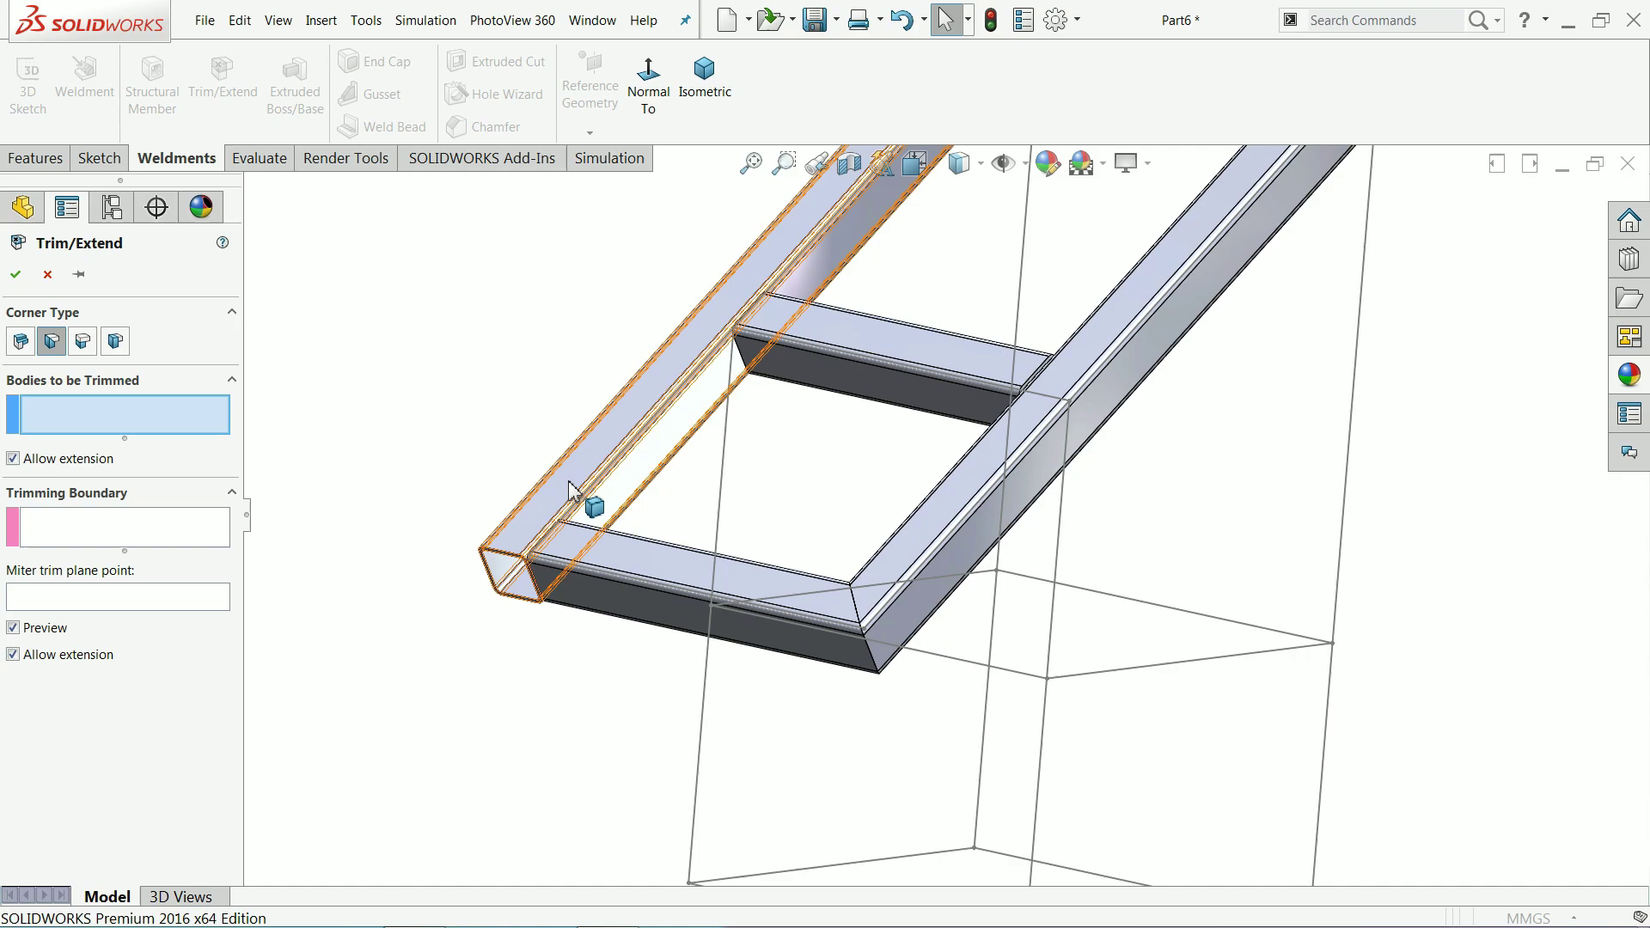
{"action": "left_click", "coordinate": [578, 491]}
{"action": "left_click", "coordinate": [619, 578]}
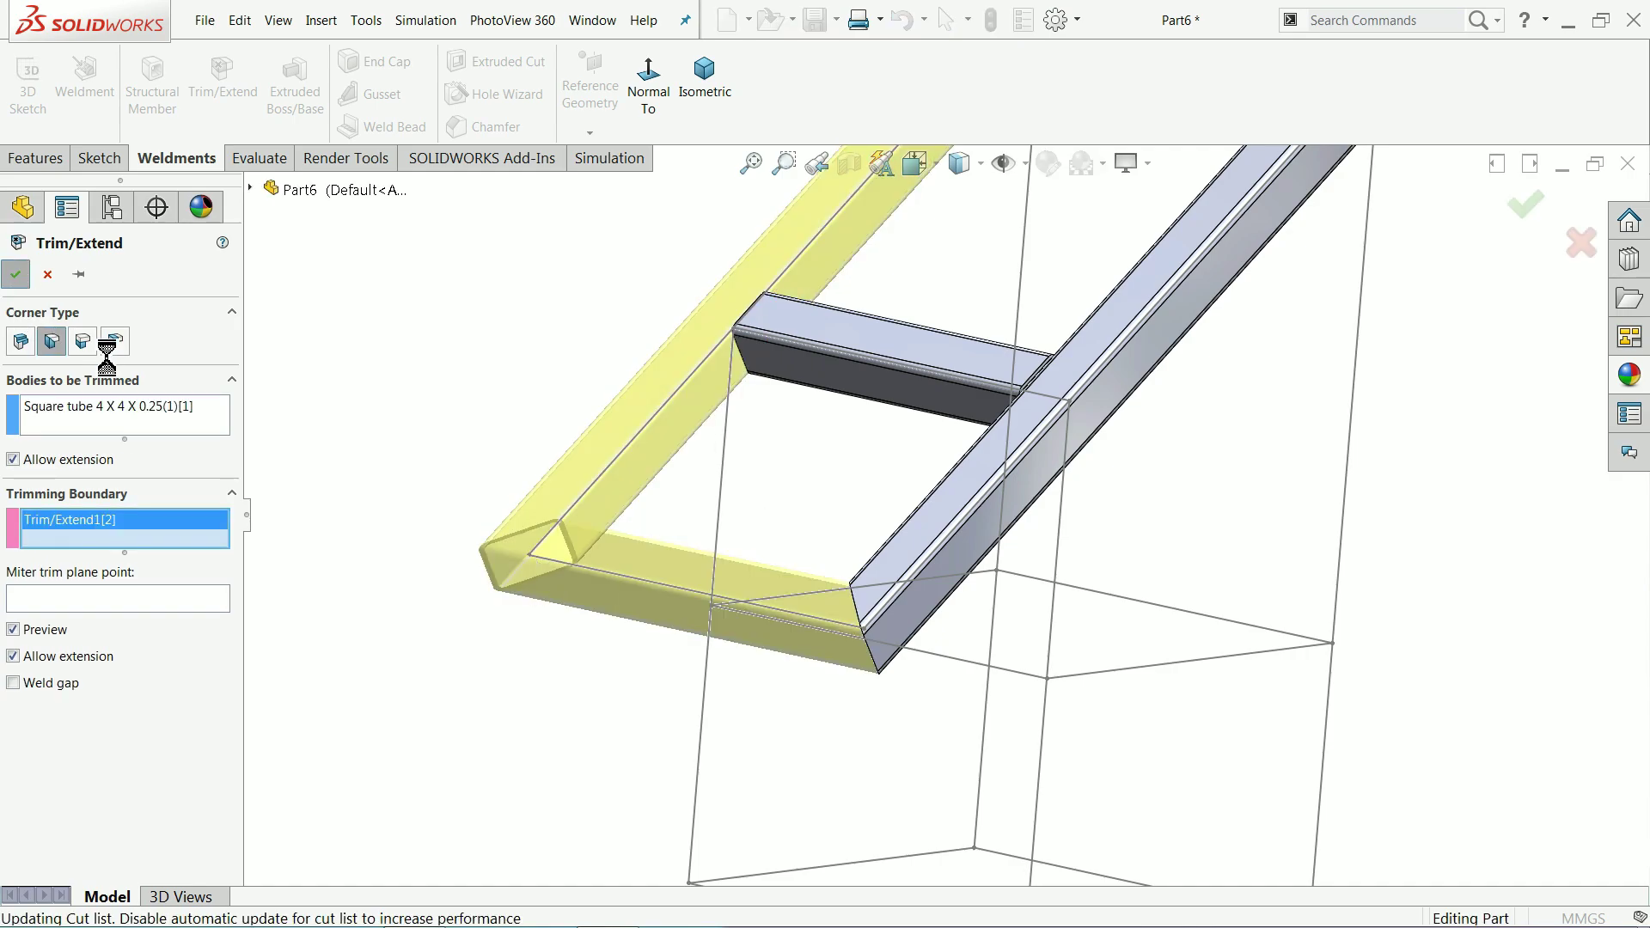
{"action": "left_click", "coordinate": [230, 85]}
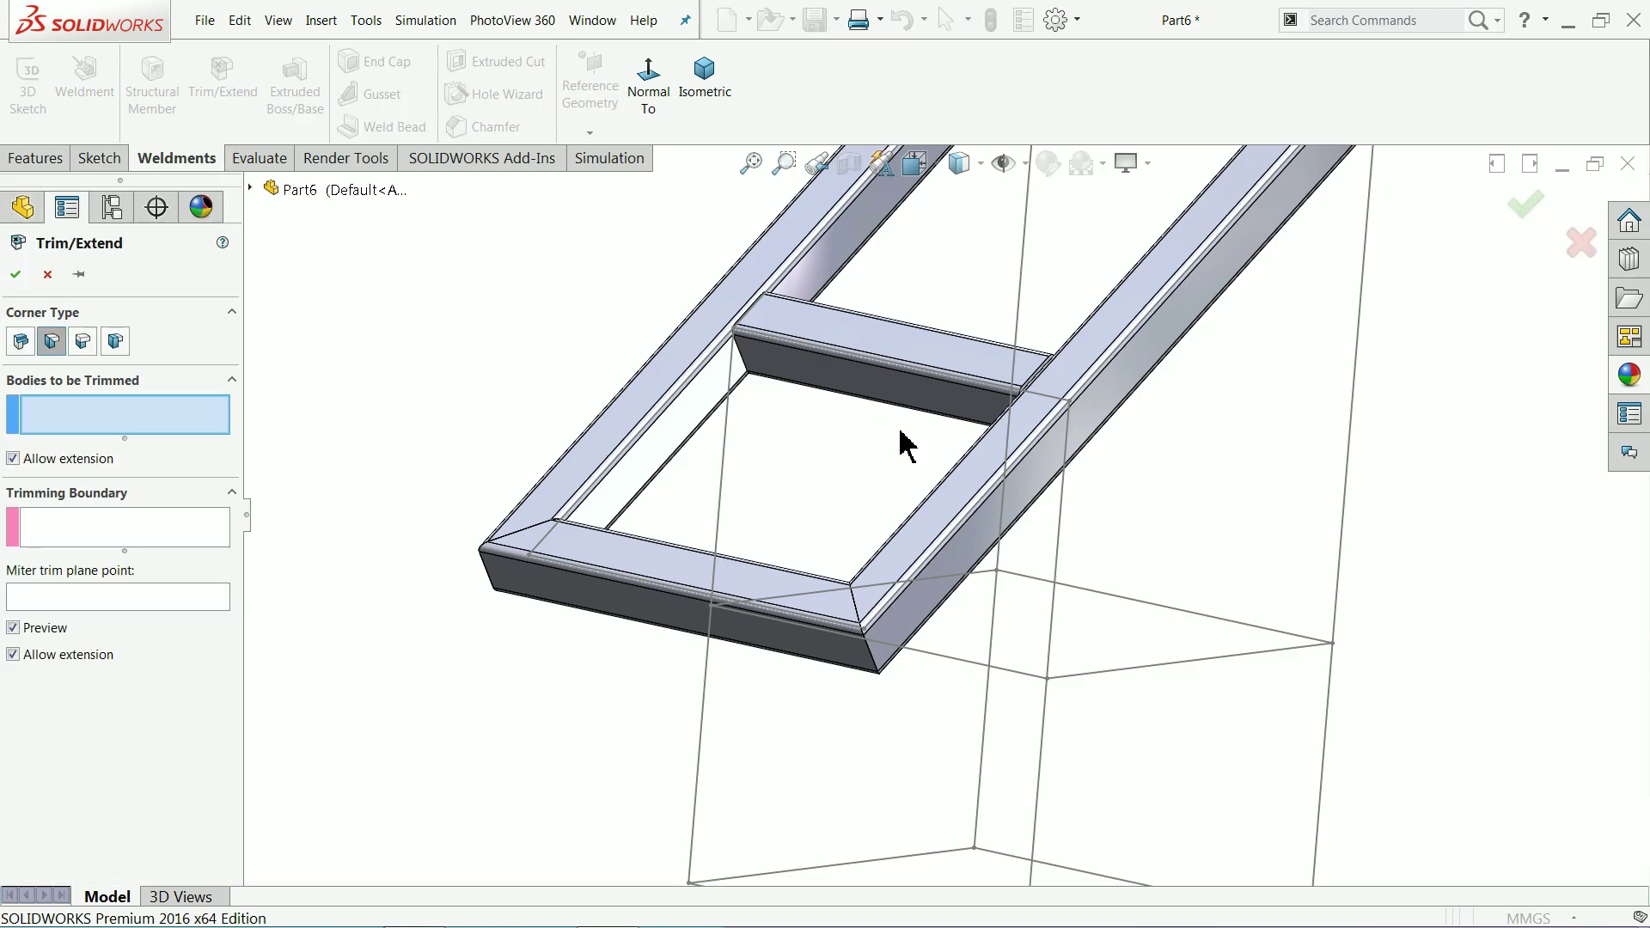
Step: Miter the two remaining top corners against the top crossbar tube
{"action": "scroll", "coordinate": [899, 442], "scroll_direction": "up", "scroll_amount": 4}
{"action": "scroll", "coordinate": [1070, 400], "scroll_direction": "down", "scroll_amount": 6}
{"action": "scroll", "coordinate": [1070, 400], "scroll_direction": "down", "scroll_amount": 3}
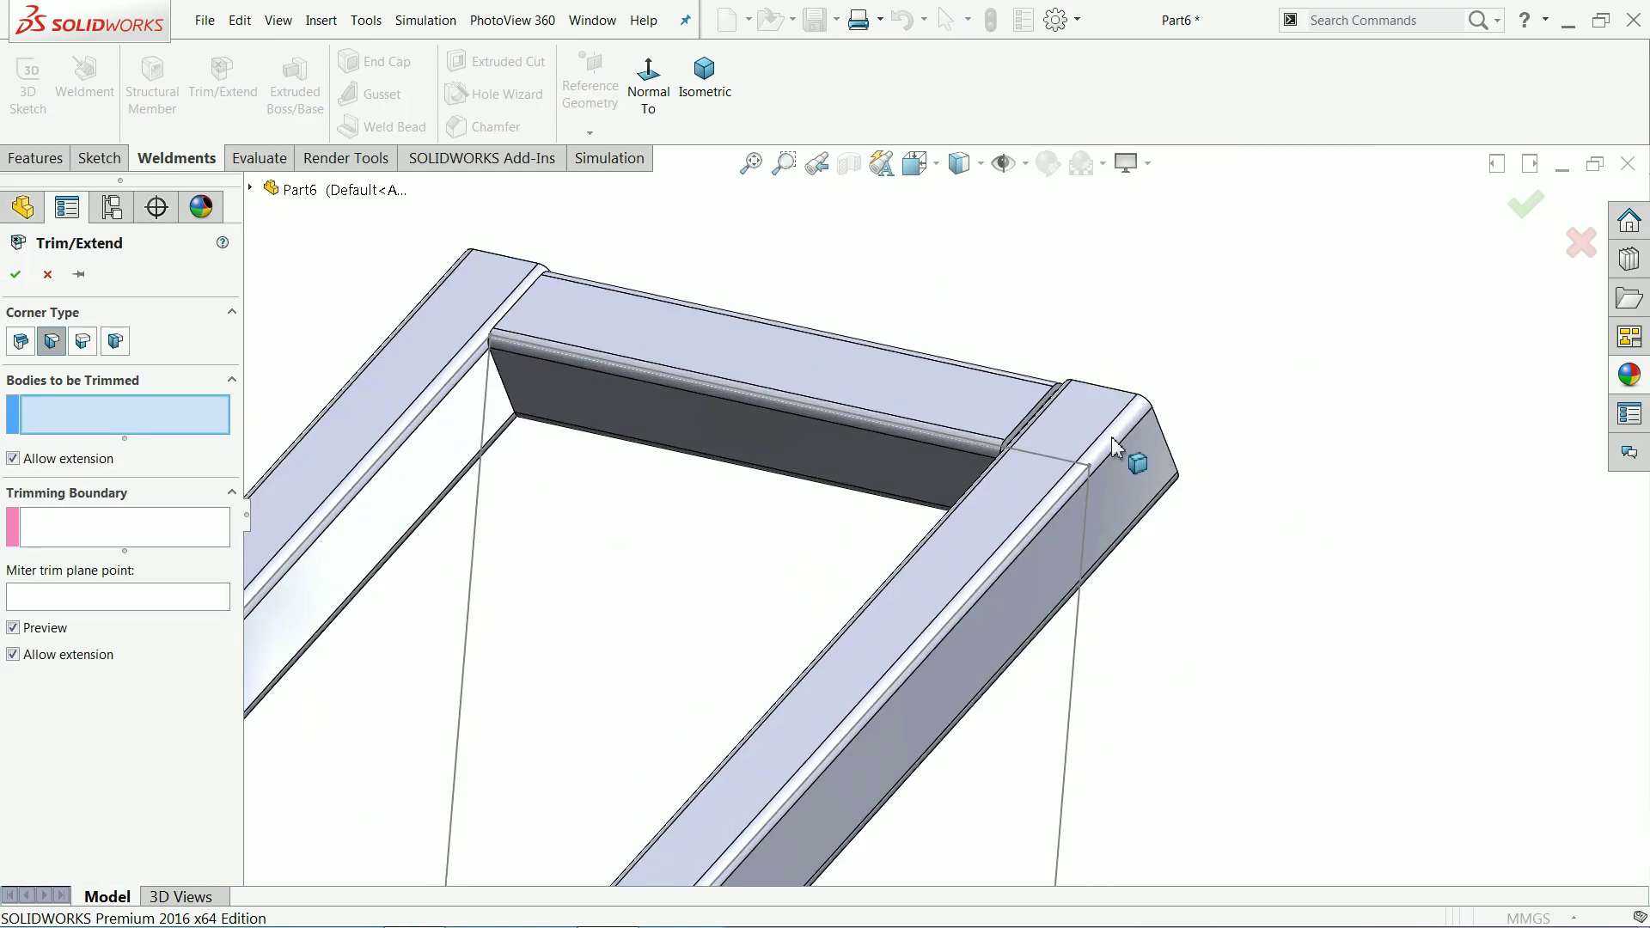
{"action": "left_click", "coordinate": [1065, 456]}
{"action": "left_click", "coordinate": [972, 433]}
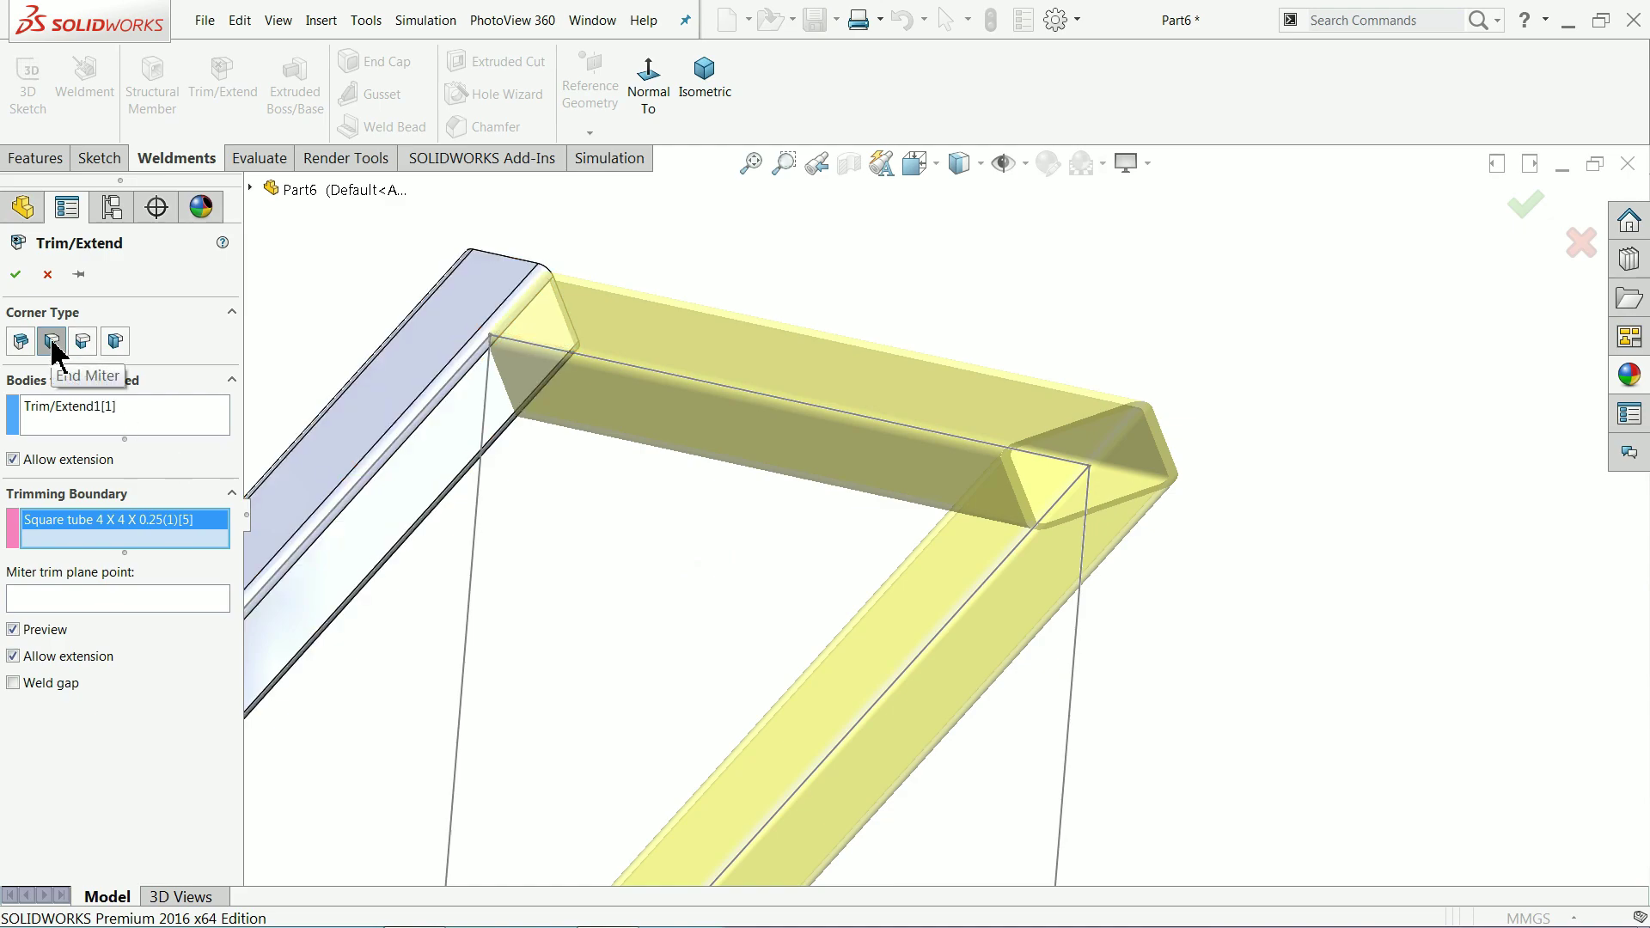
{"action": "left_click", "coordinate": [16, 275]}
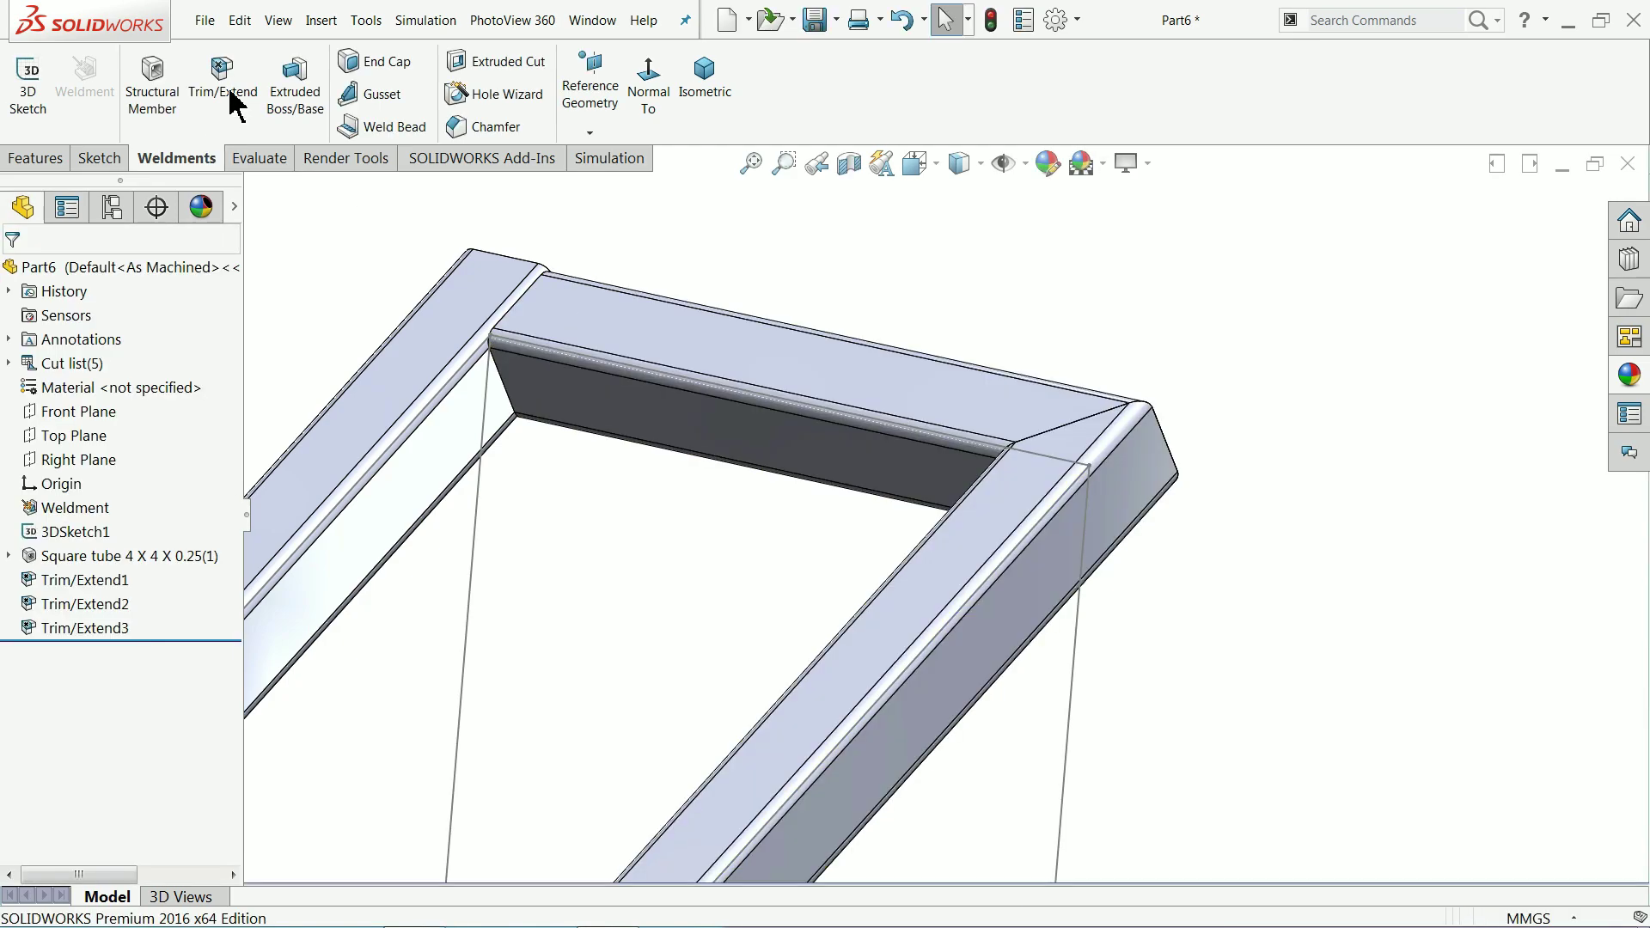
{"action": "left_click", "coordinate": [439, 323]}
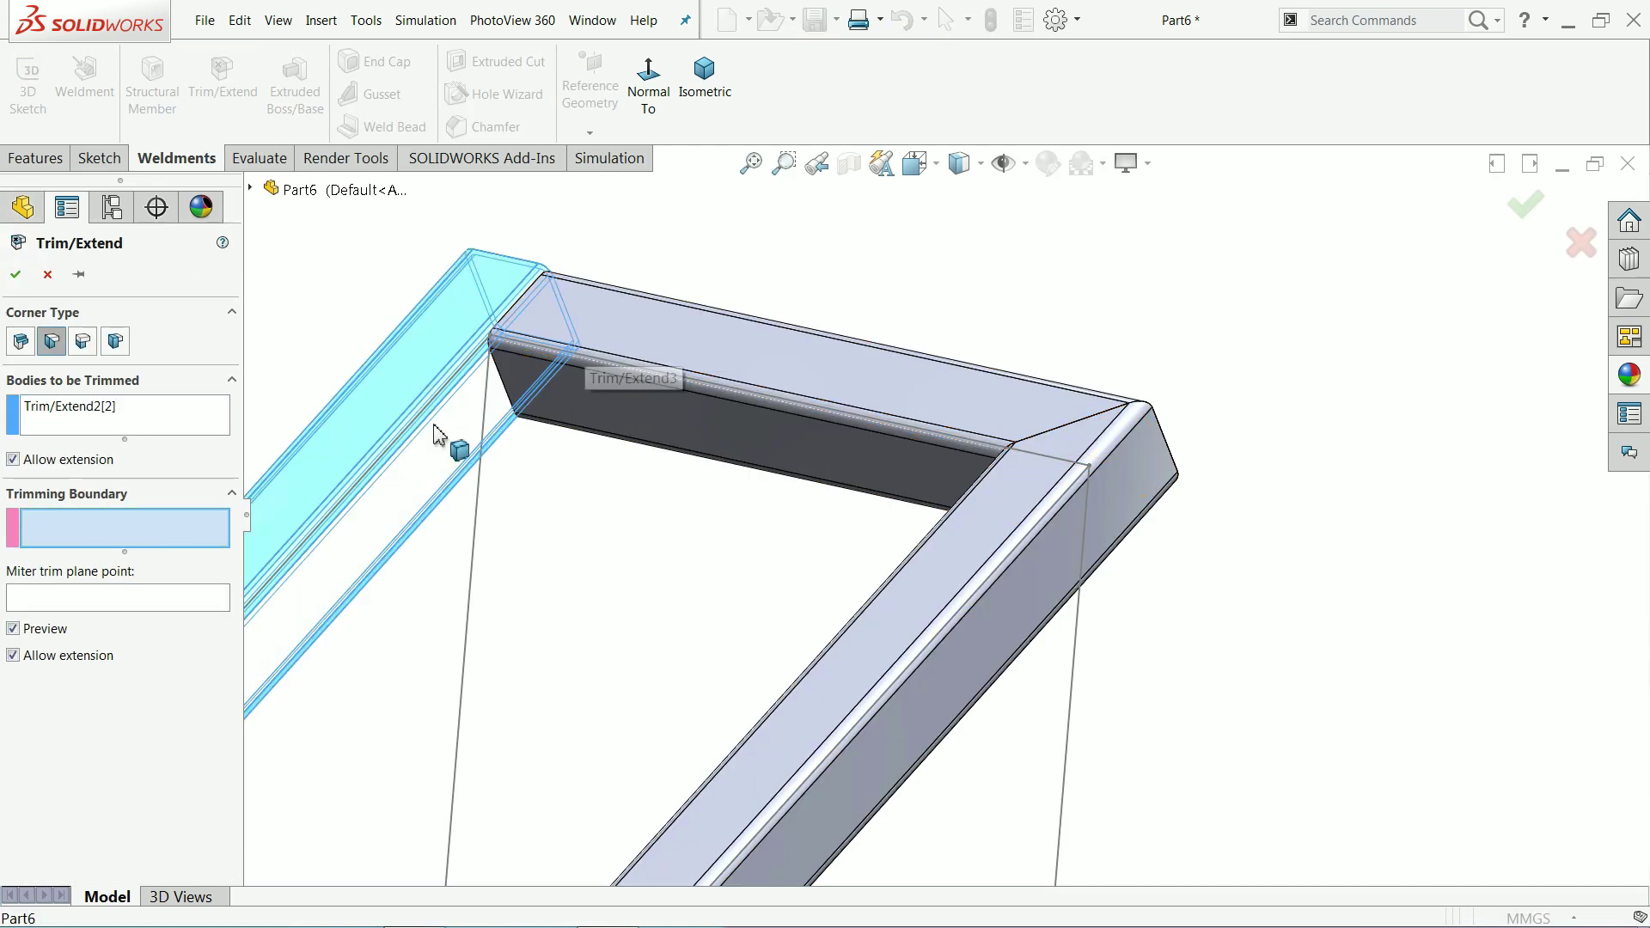
{"action": "left_click", "coordinate": [601, 353]}
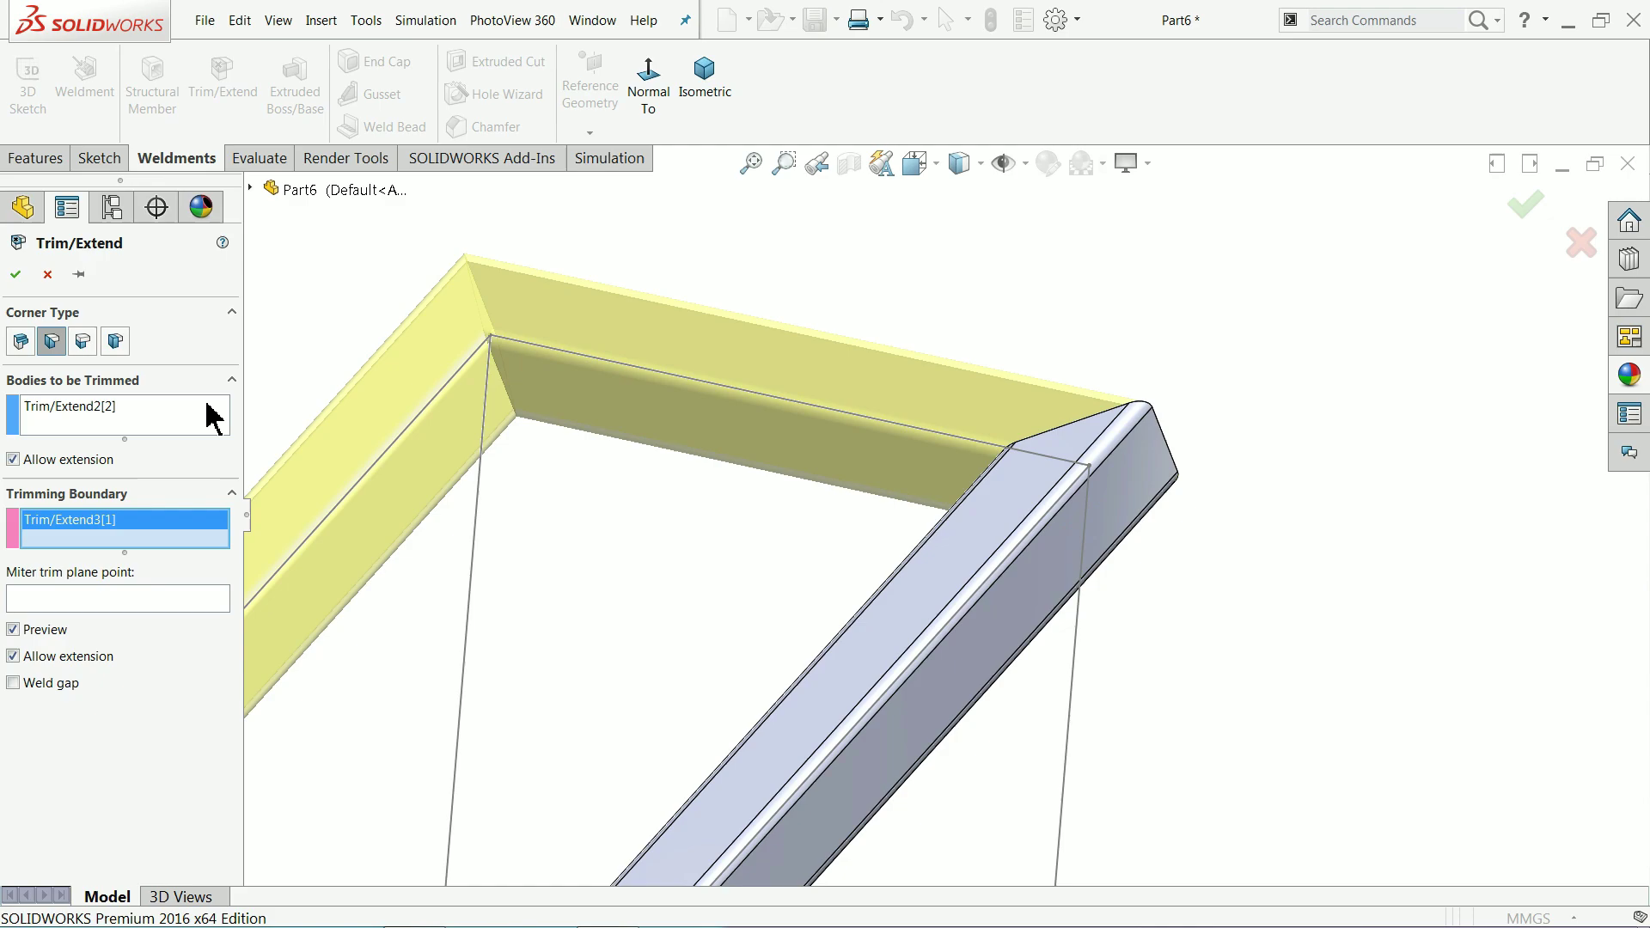
{"action": "left_click", "coordinate": [16, 275]}
{"action": "scroll", "coordinate": [558, 396], "scroll_direction": "up", "scroll_amount": 3}
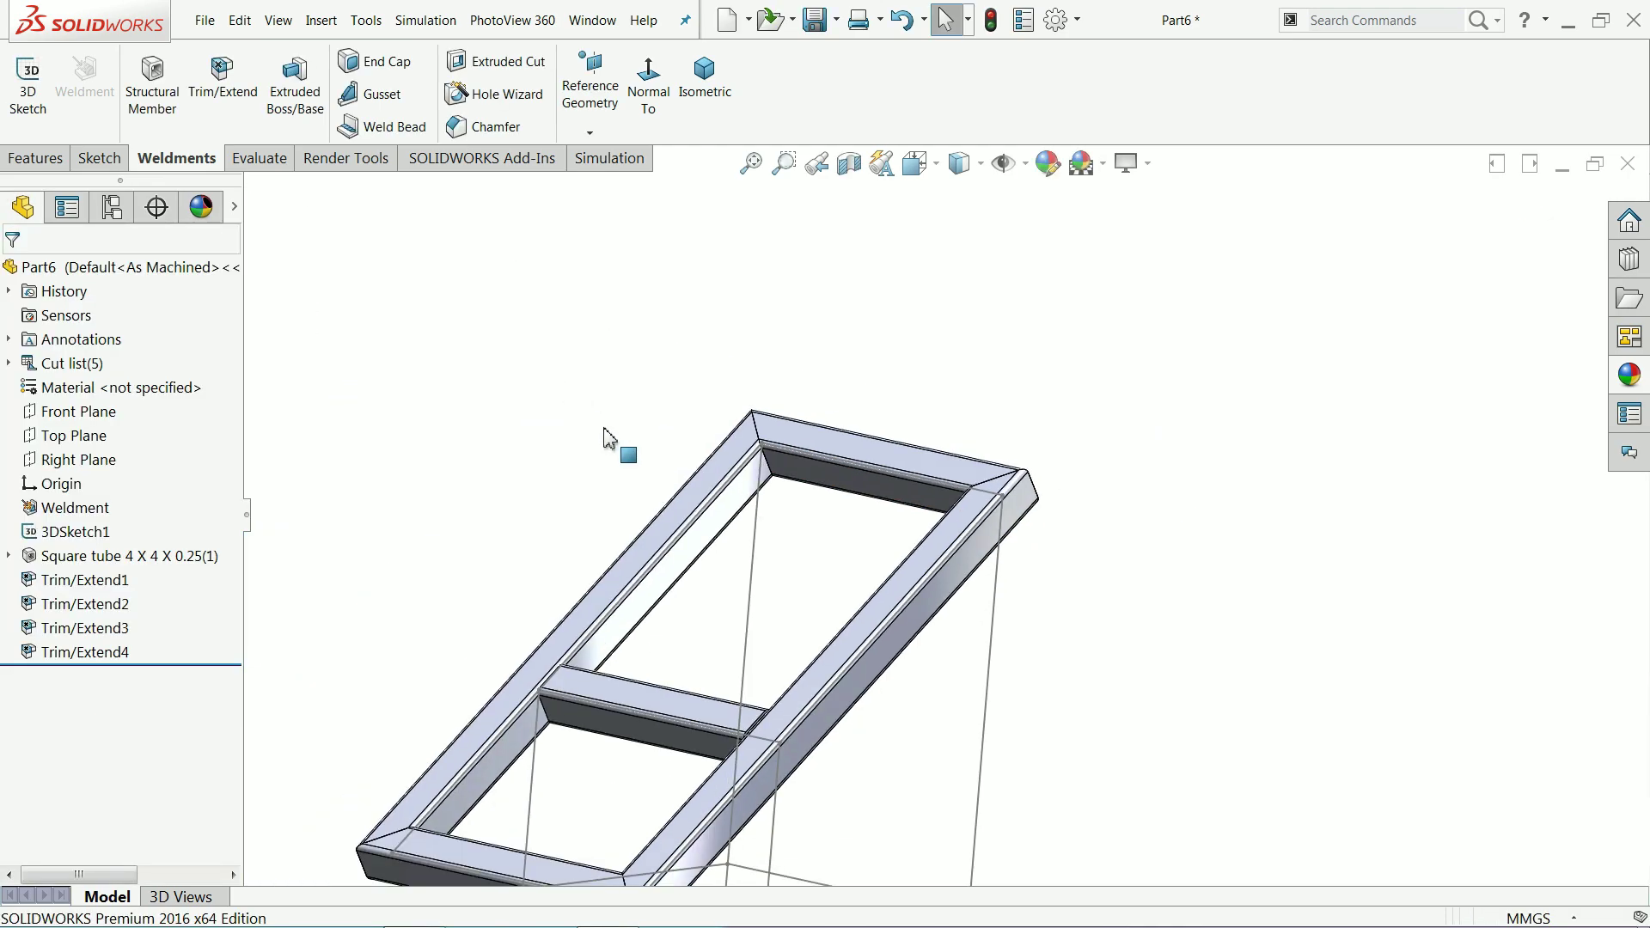
{"action": "scroll", "coordinate": [609, 439], "scroll_direction": "up", "scroll_amount": 2}
{"action": "scroll", "coordinate": [920, 737], "scroll_direction": "down", "scroll_amount": 1}
{"action": "middle_click_drag", "start_coordinate": [921, 736], "coordinate": [917, 768]}
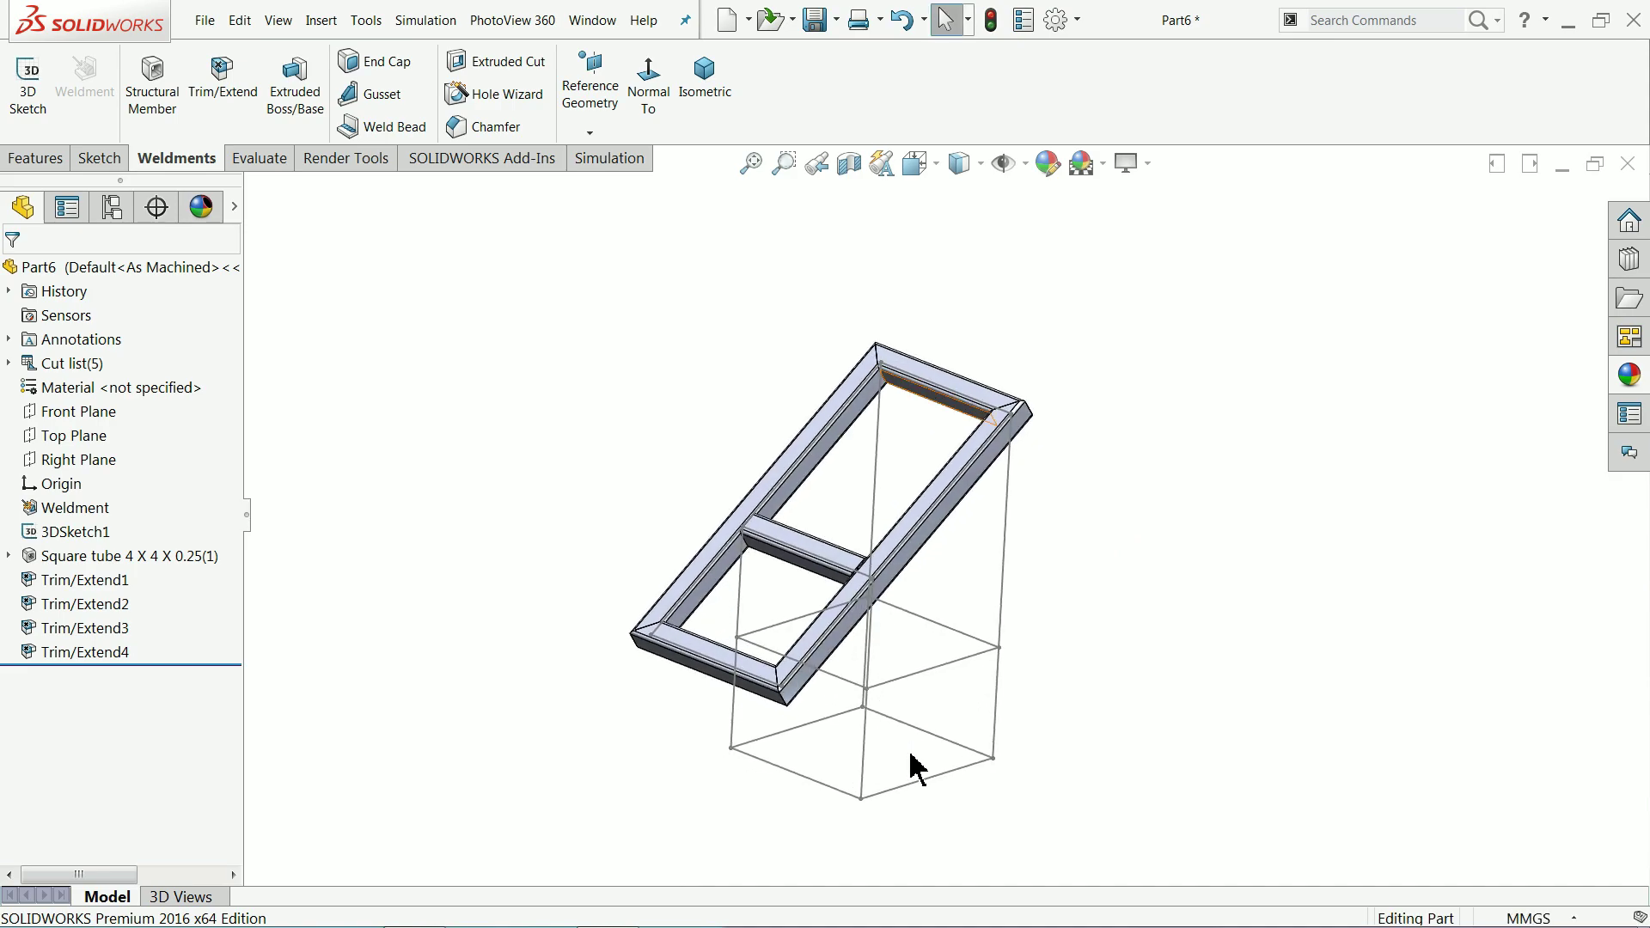
Step: Start a square-tube structural member with two opposite bottom lines as the first group
{"action": "scroll", "coordinate": [917, 767], "scroll_direction": "down", "scroll_amount": 3}
{"action": "scroll", "coordinate": [885, 709], "scroll_direction": "down", "scroll_amount": 1}
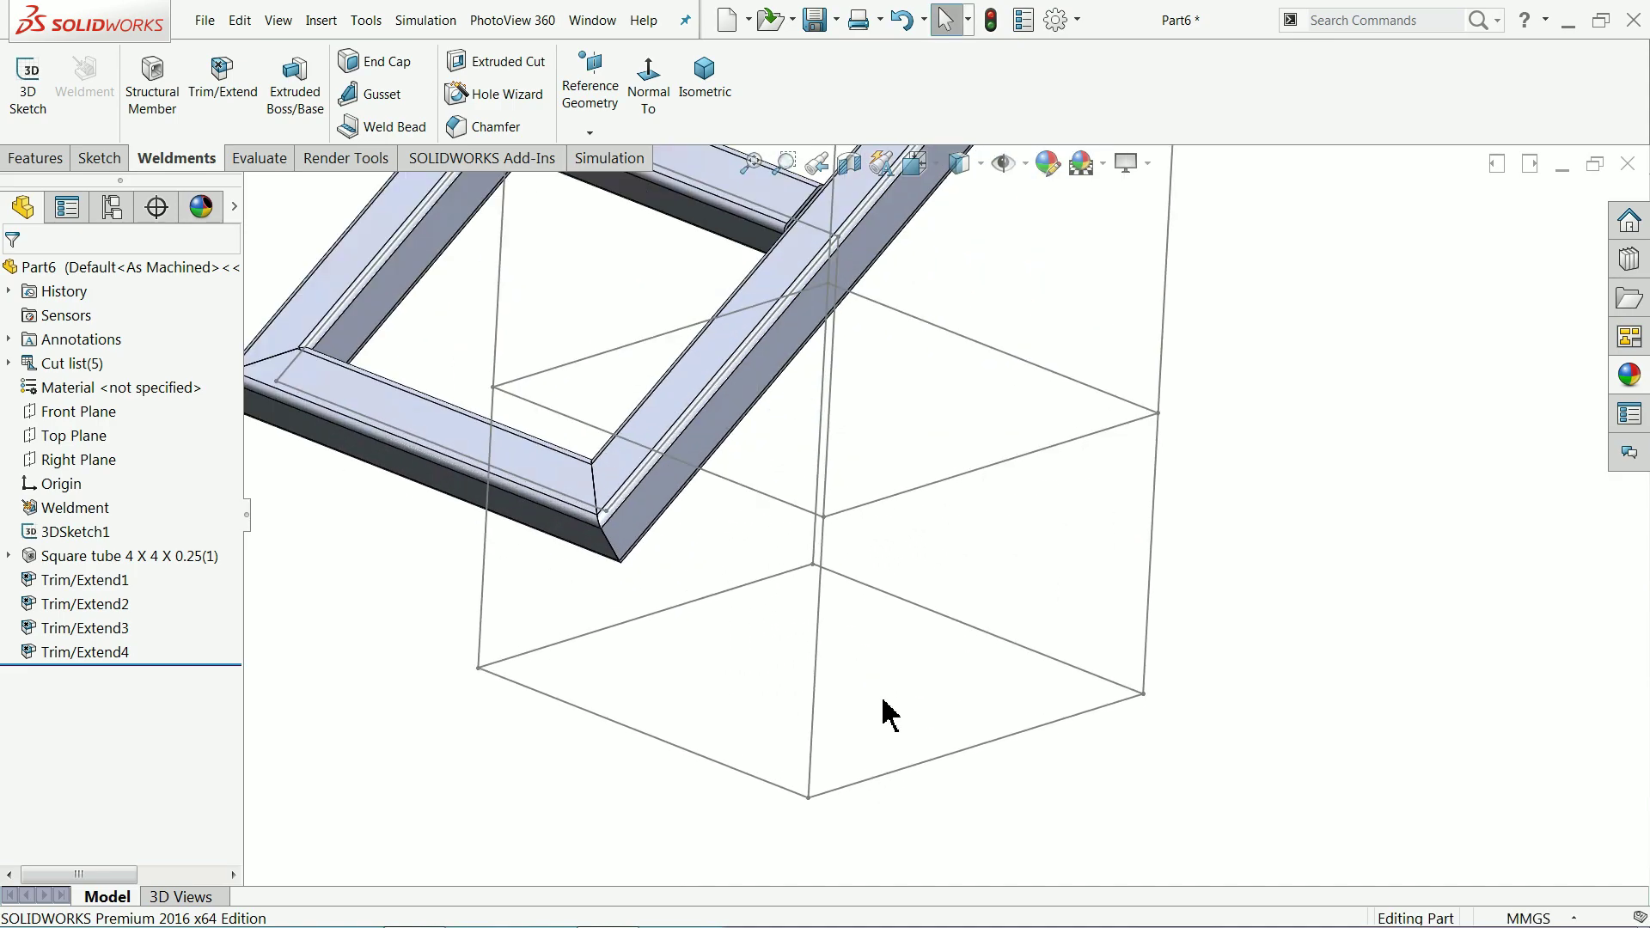
{"action": "left_click", "coordinate": [159, 94]}
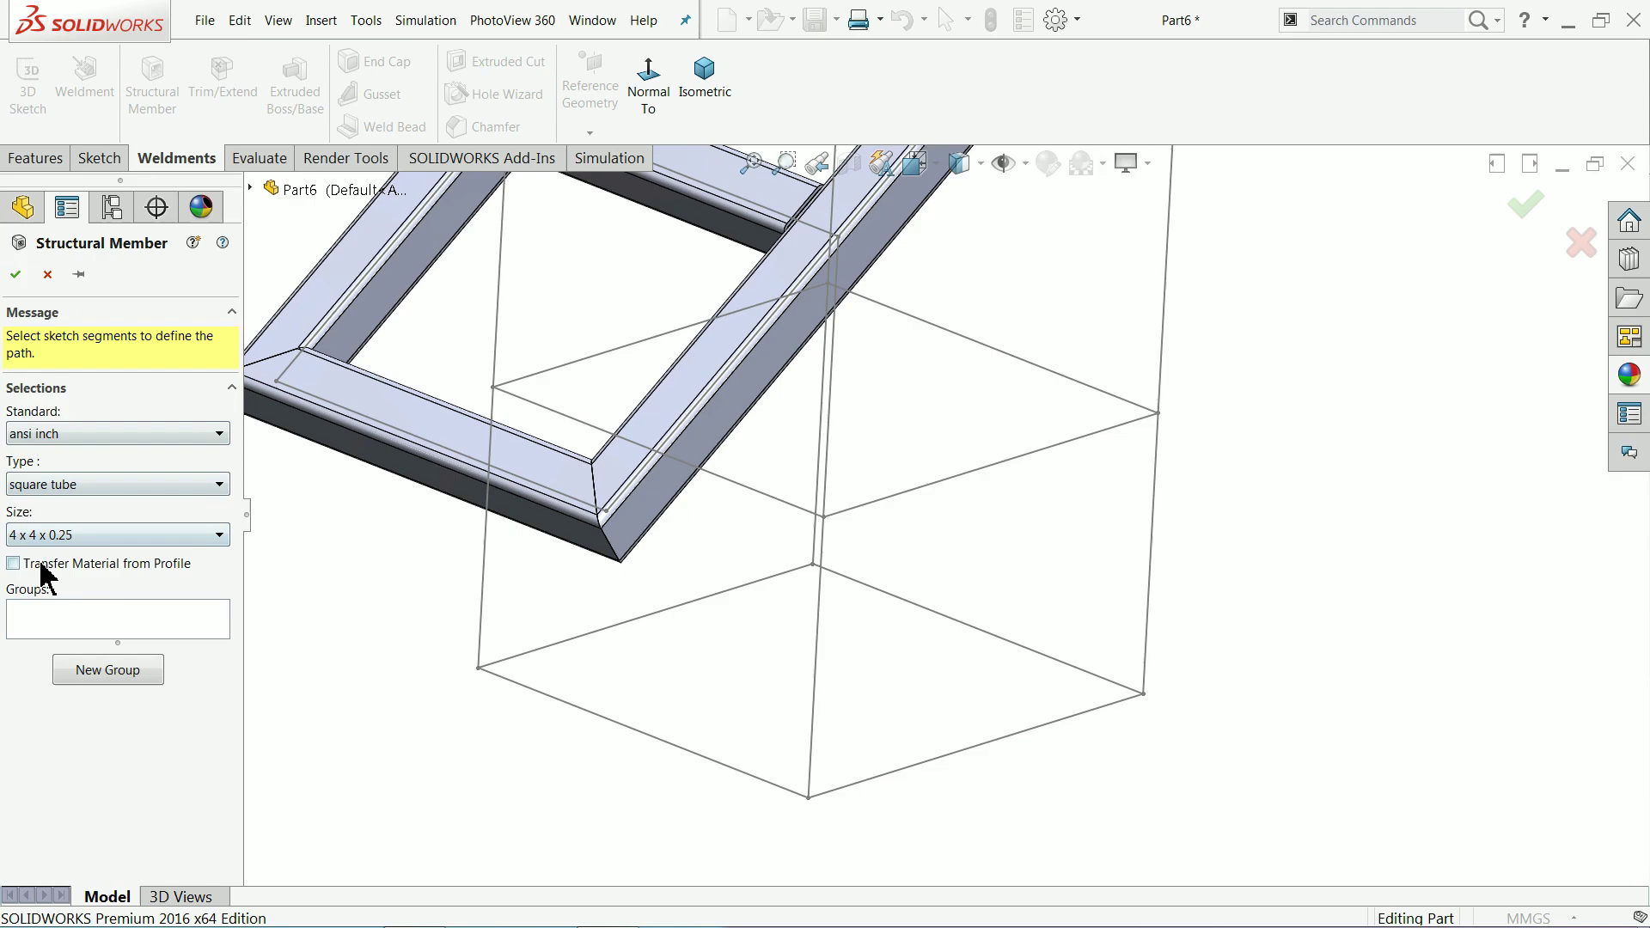
{"action": "left_click", "coordinate": [638, 735]}
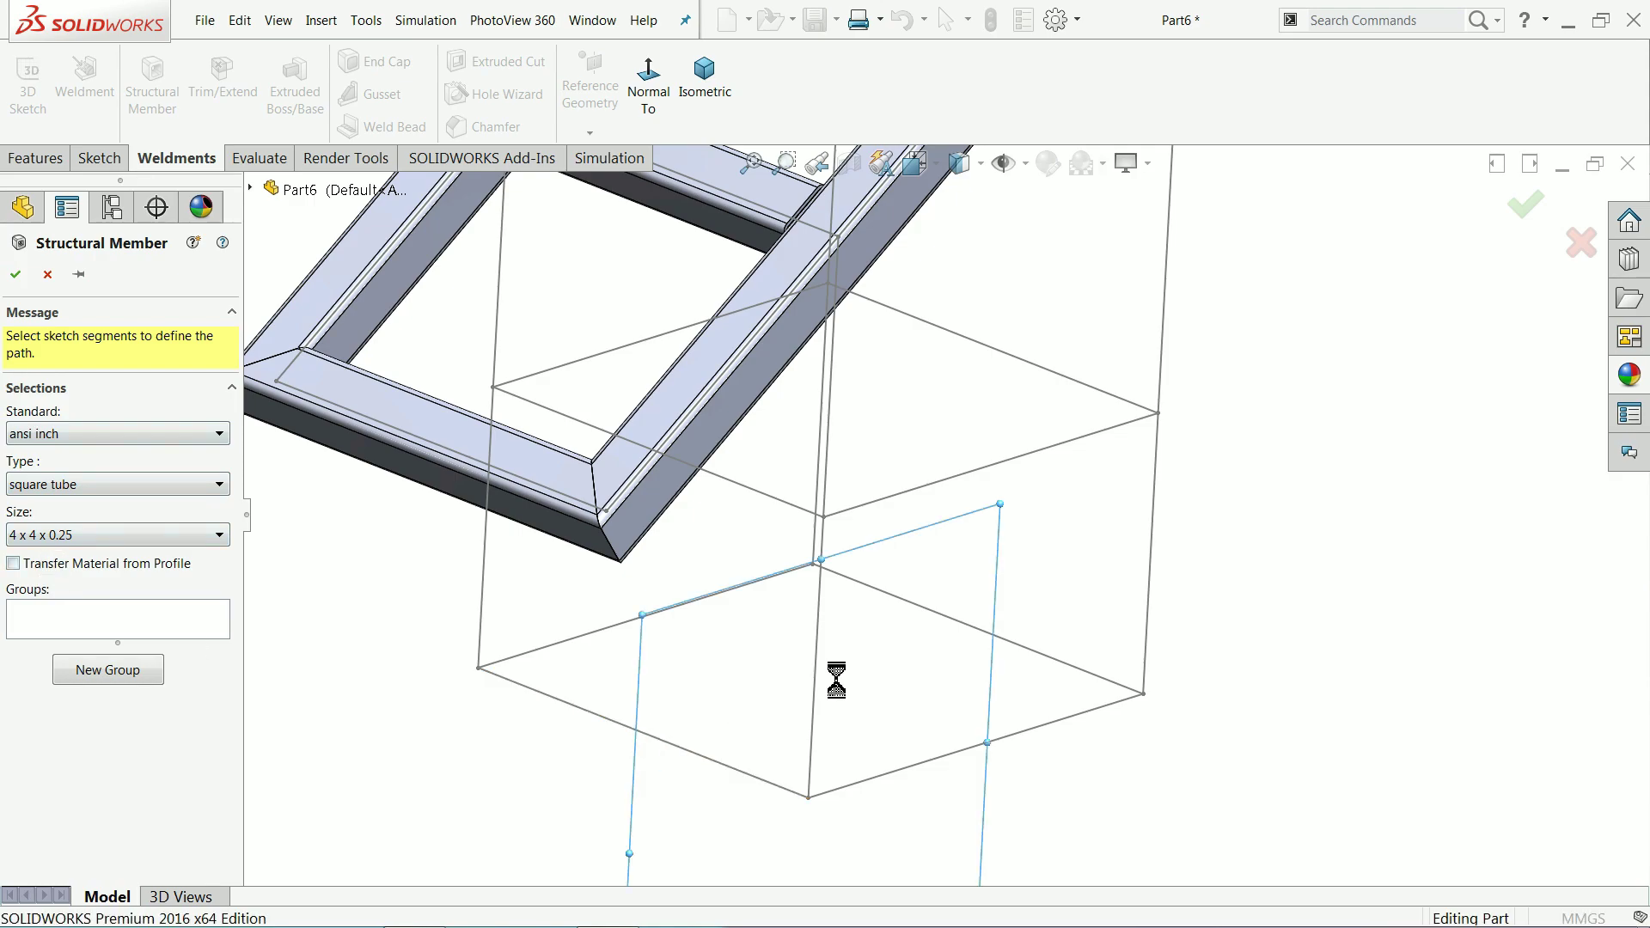
{"action": "left_click", "coordinate": [980, 638]}
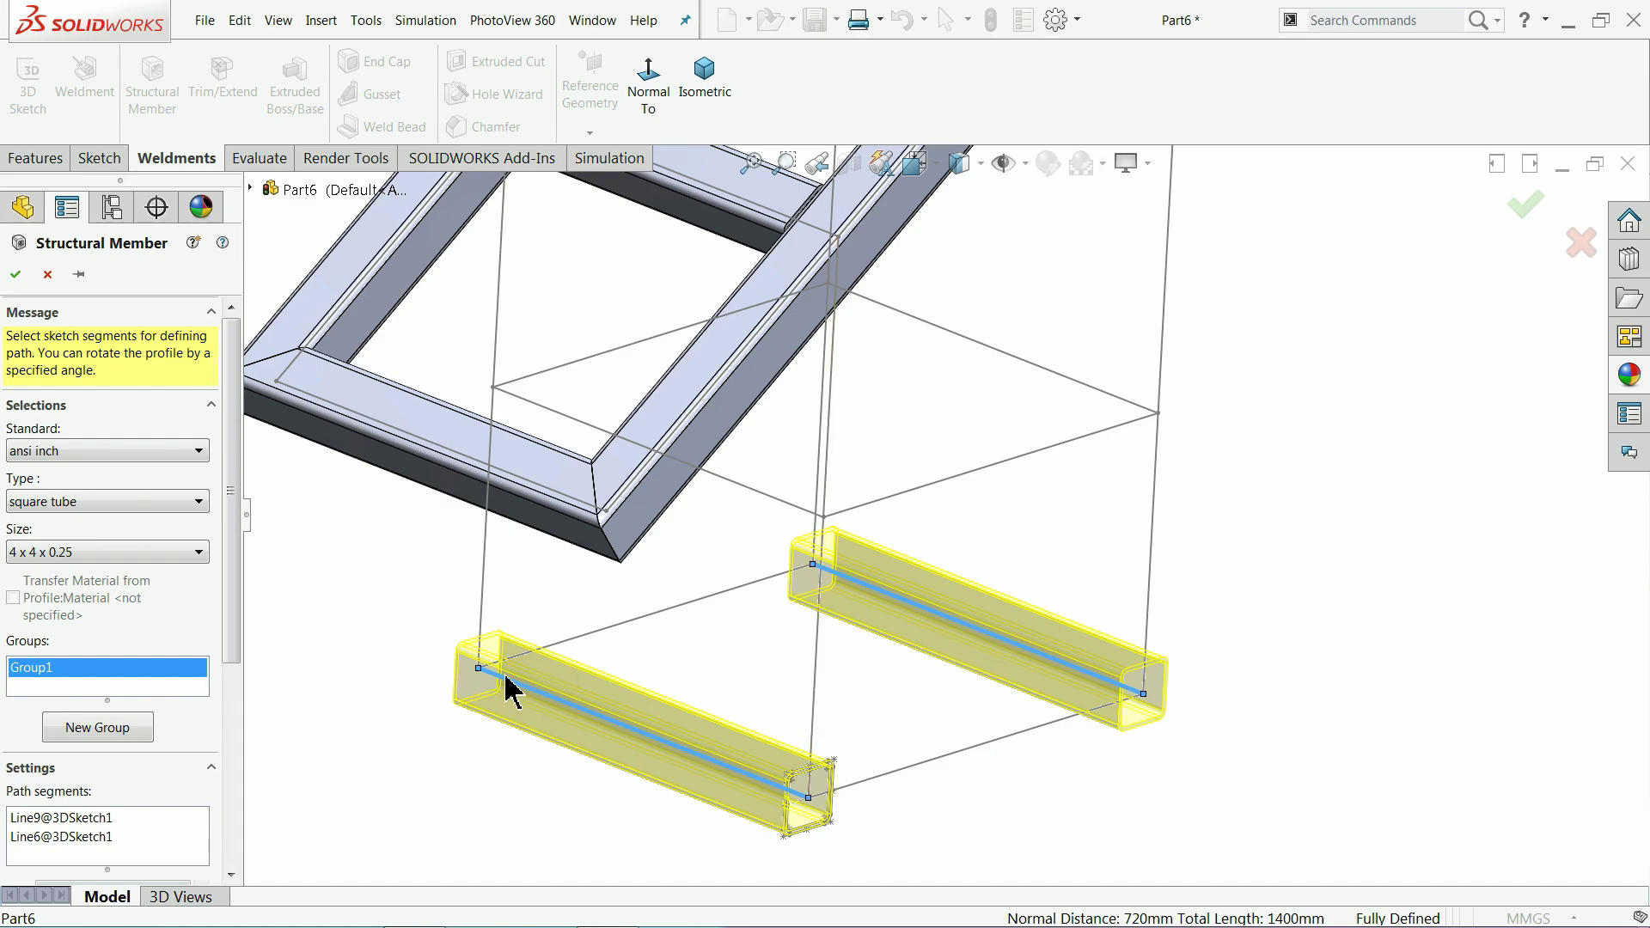
Step: Add the other two bottom lines as a second group to close the base ring
{"action": "left_click", "coordinate": [95, 730]}
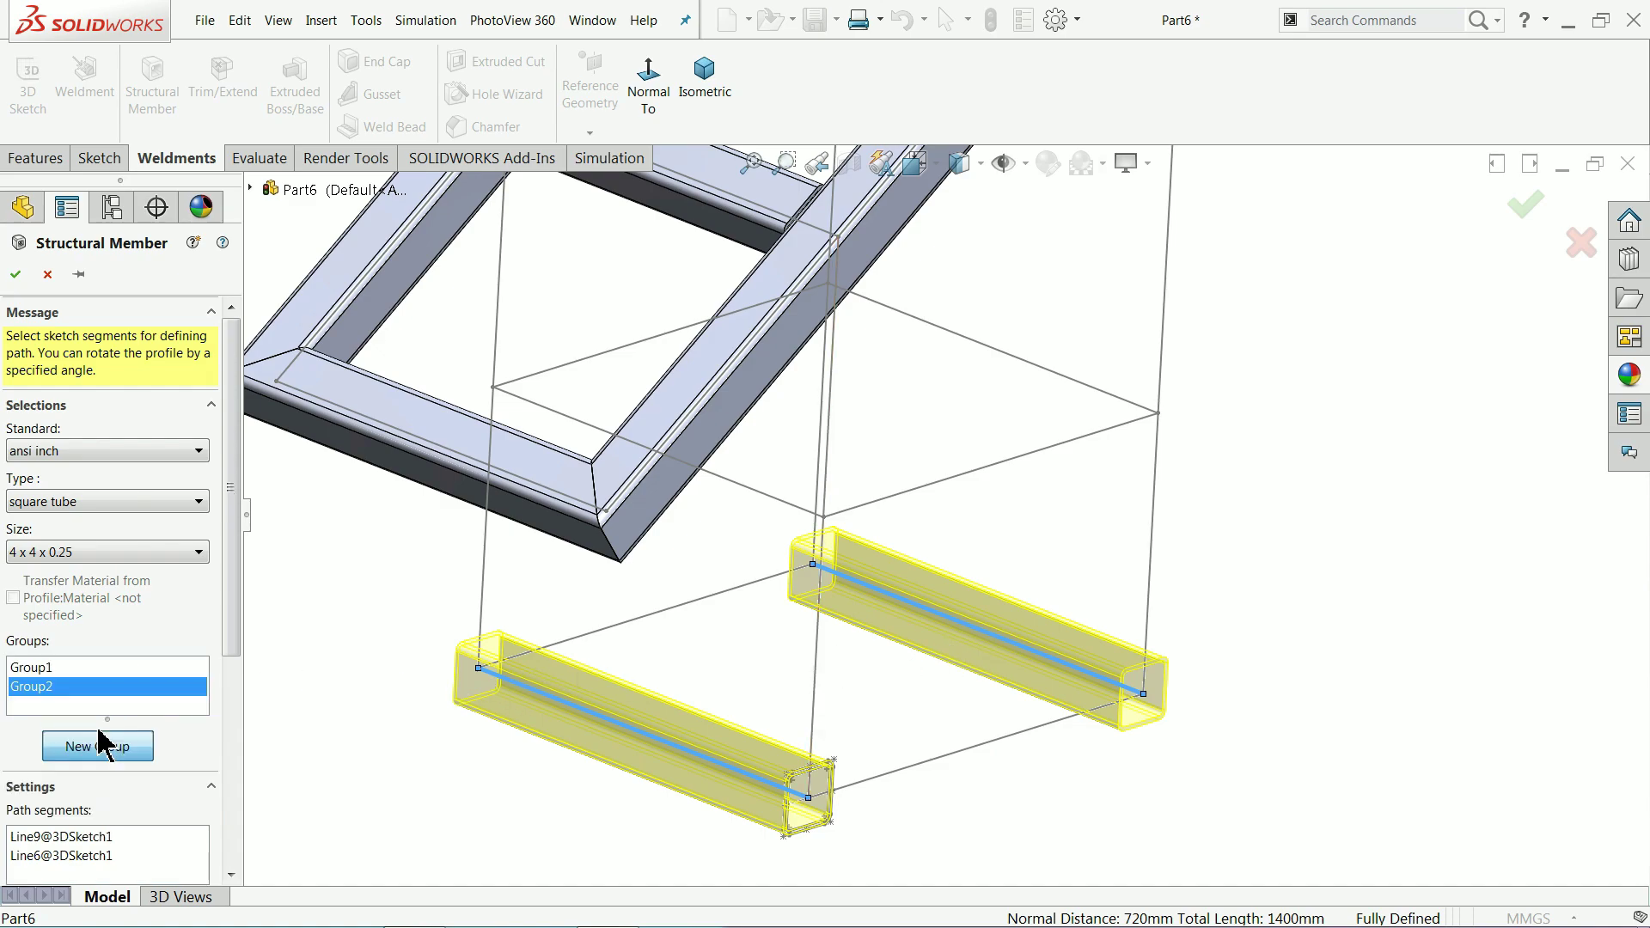
{"action": "left_click", "coordinate": [948, 771]}
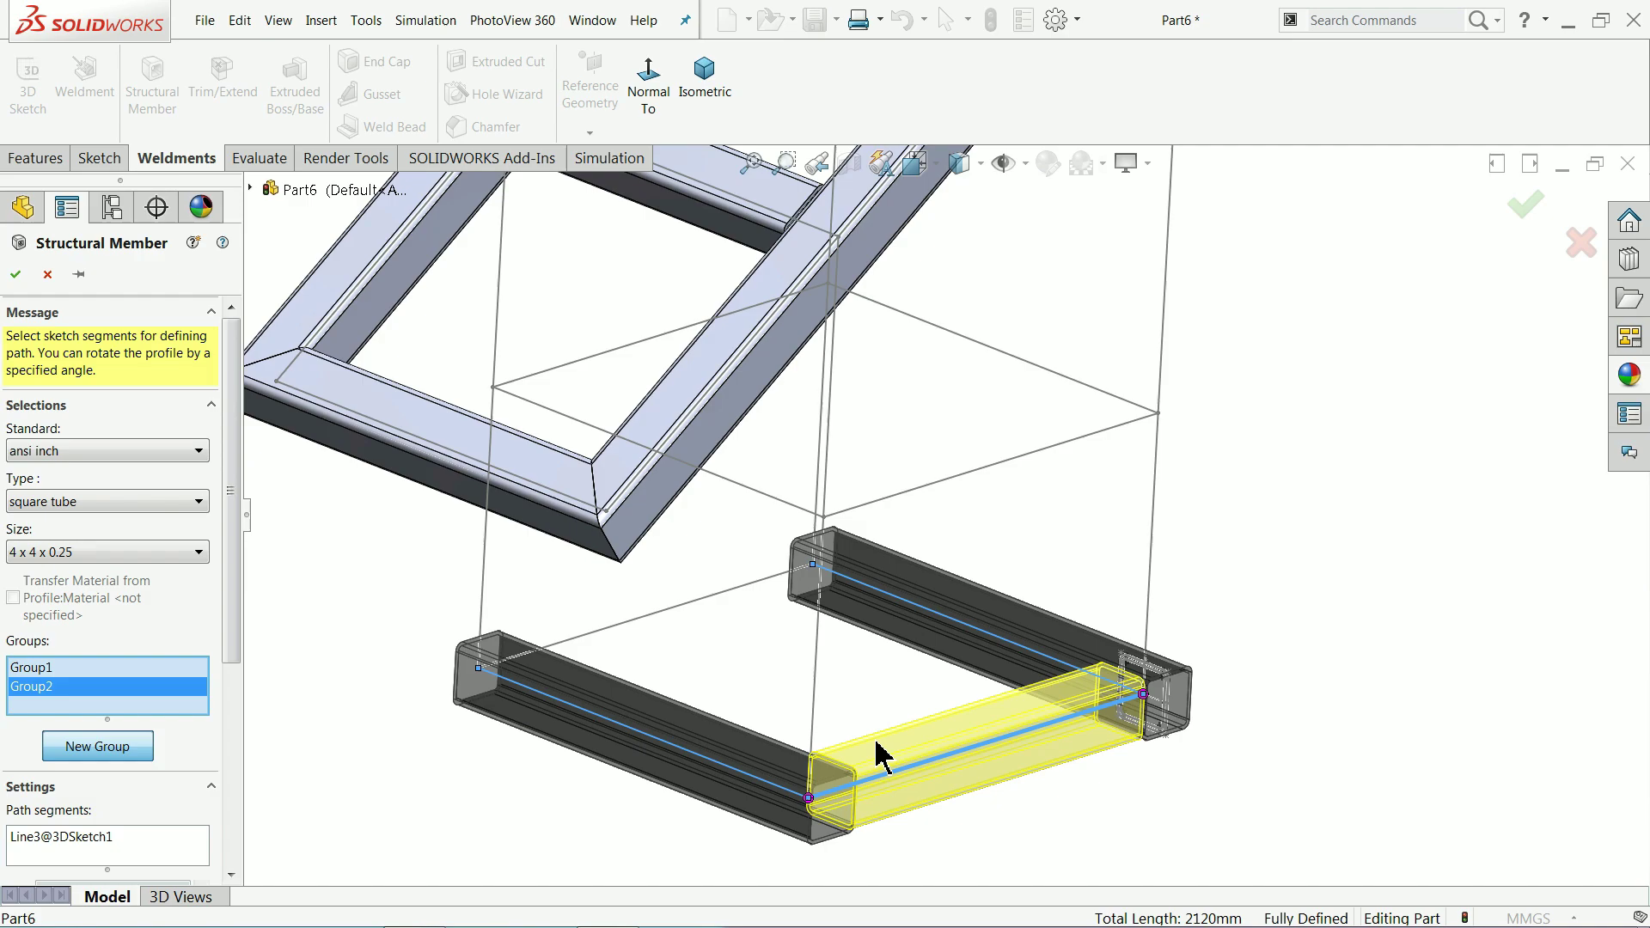
{"action": "left_click", "coordinate": [716, 604]}
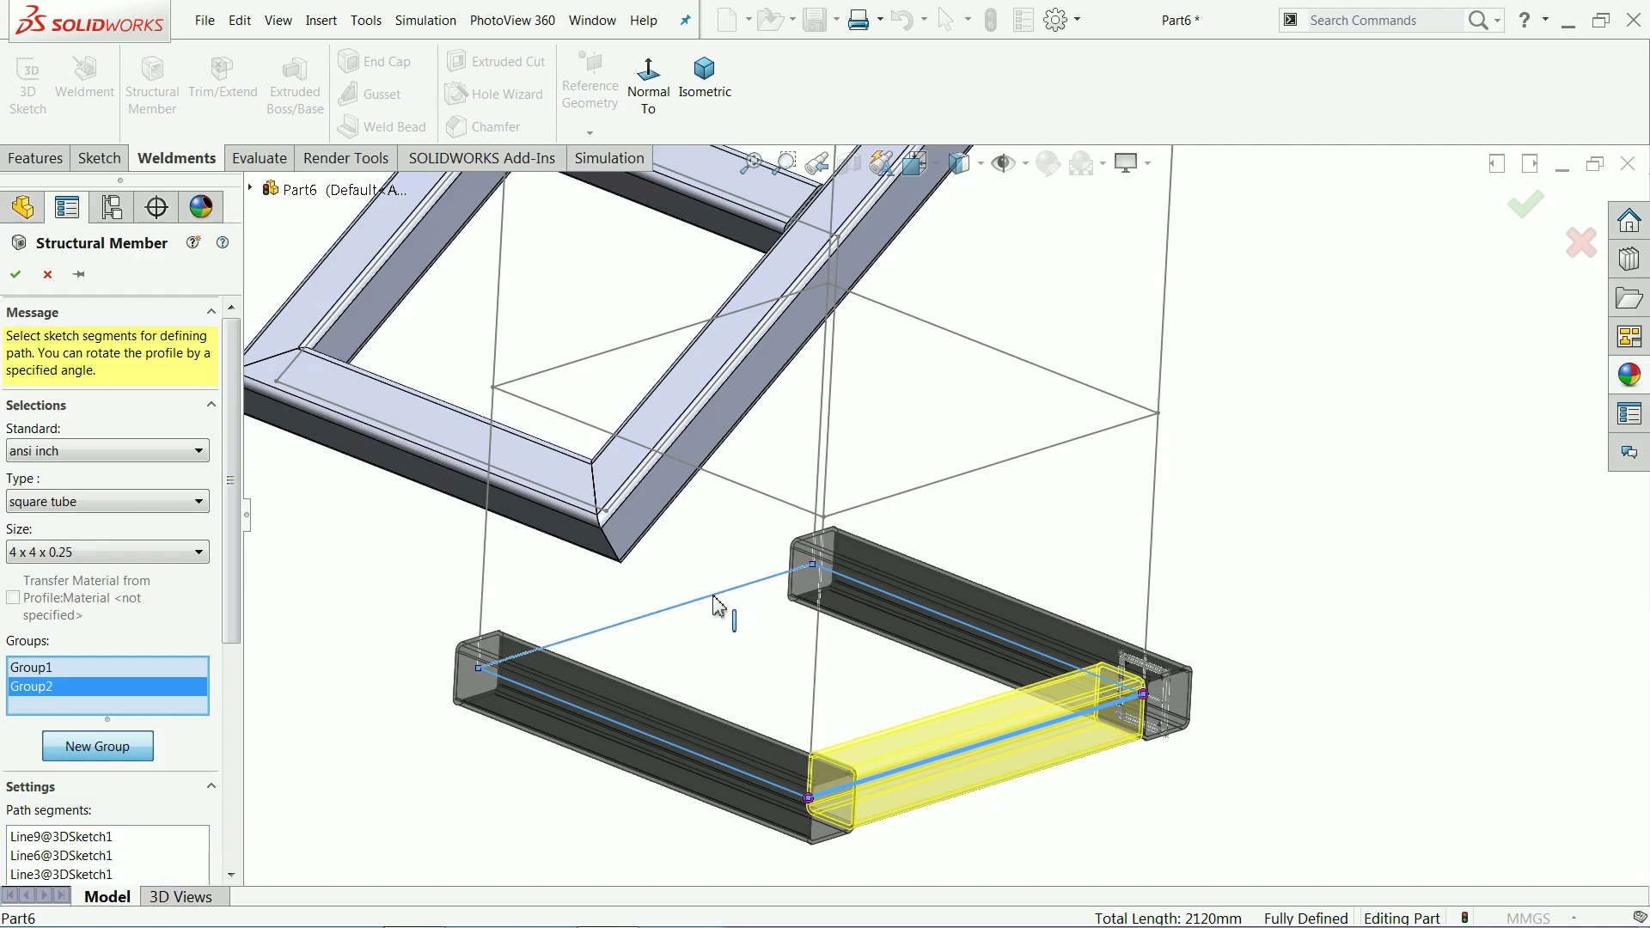
{"action": "middle_click_drag", "start_coordinate": [744, 635], "coordinate": [996, 701]}
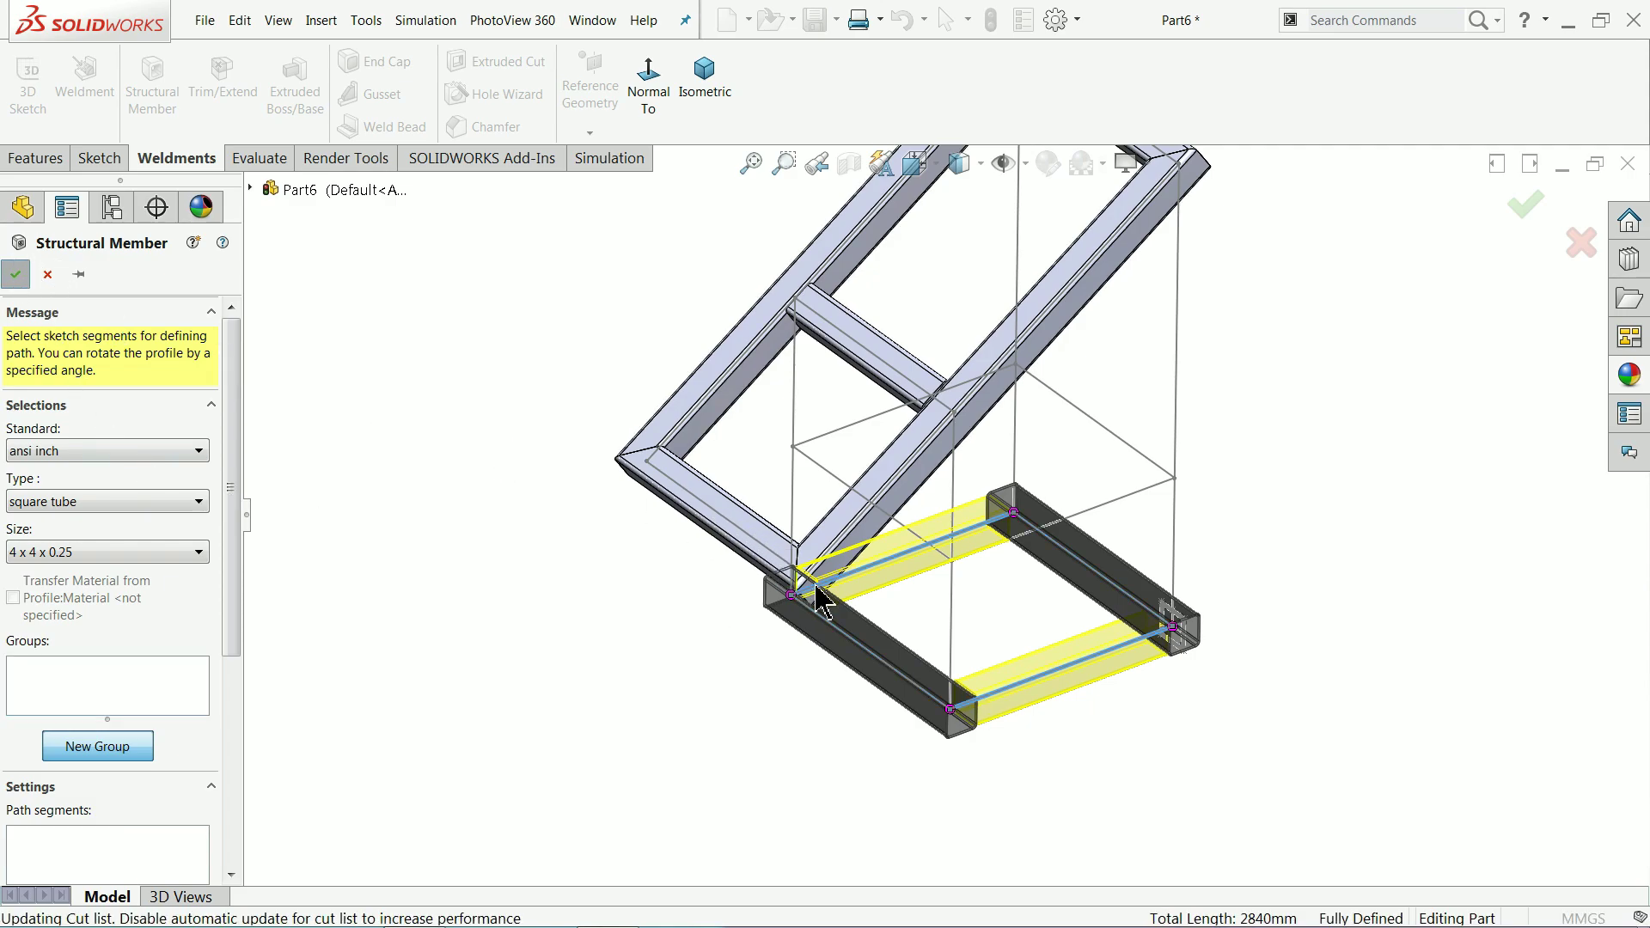
{"action": "middle_click_drag", "start_coordinate": [1125, 633], "coordinate": [1105, 590]}
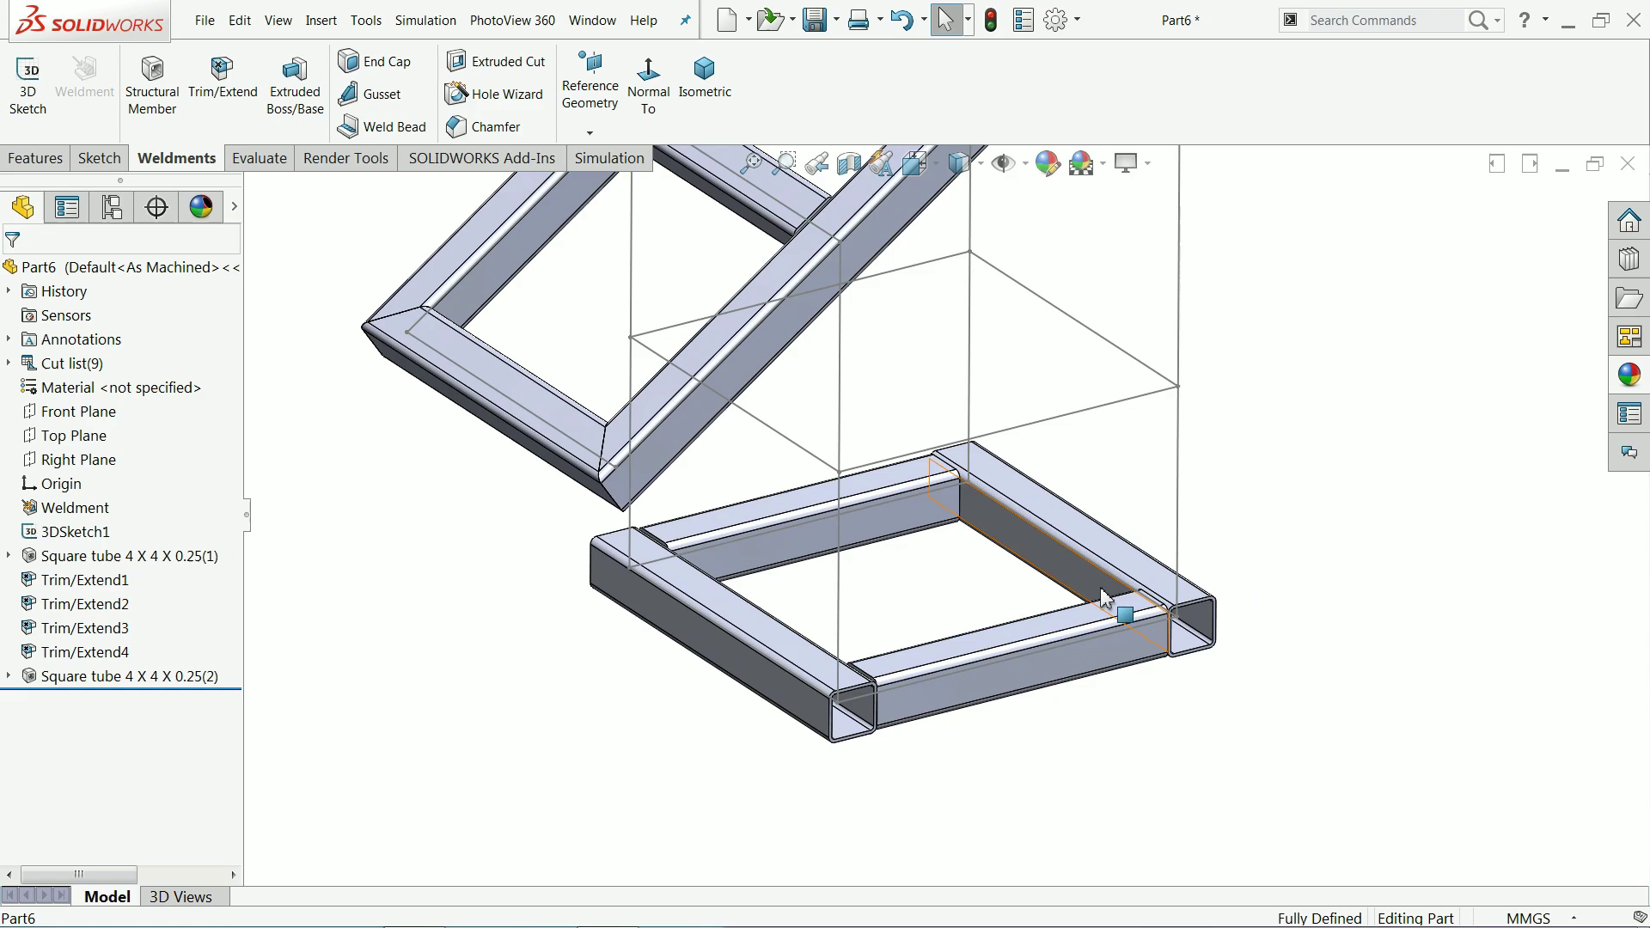
{"action": "scroll", "coordinate": [1105, 597], "scroll_direction": "up", "scroll_amount": 4}
{"action": "scroll", "coordinate": [1072, 378], "scroll_direction": "down", "scroll_amount": 2}
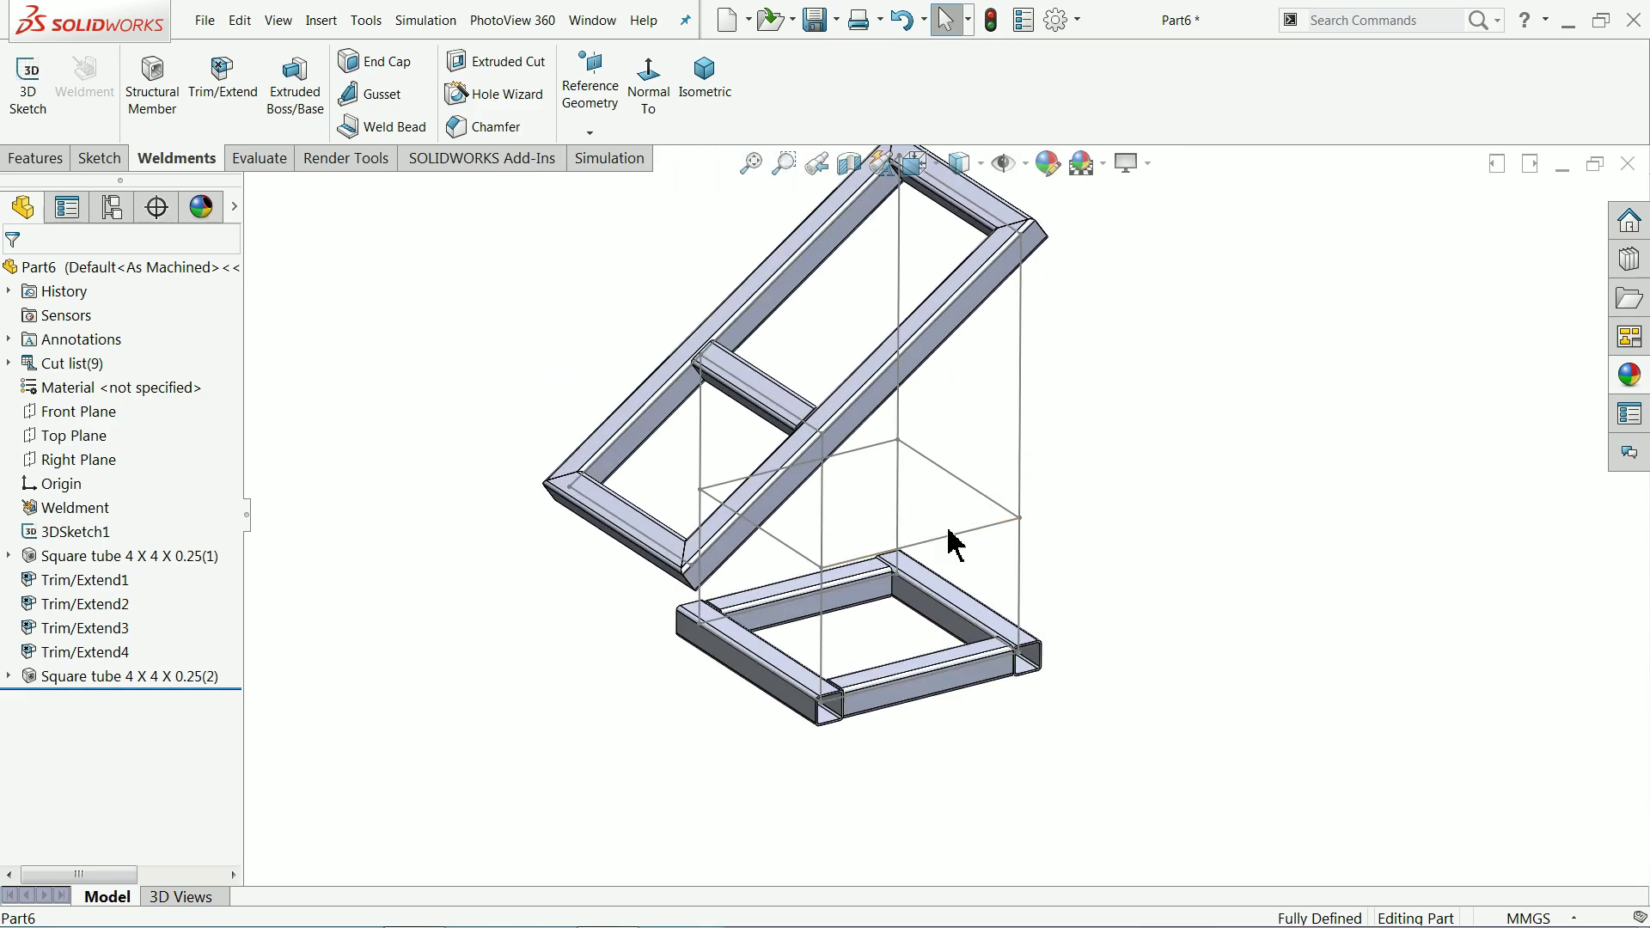
{"action": "scroll", "coordinate": [1034, 423], "scroll_direction": "down", "scroll_amount": 2}
{"action": "scroll", "coordinate": [1034, 424], "scroll_direction": "up", "scroll_amount": 1}
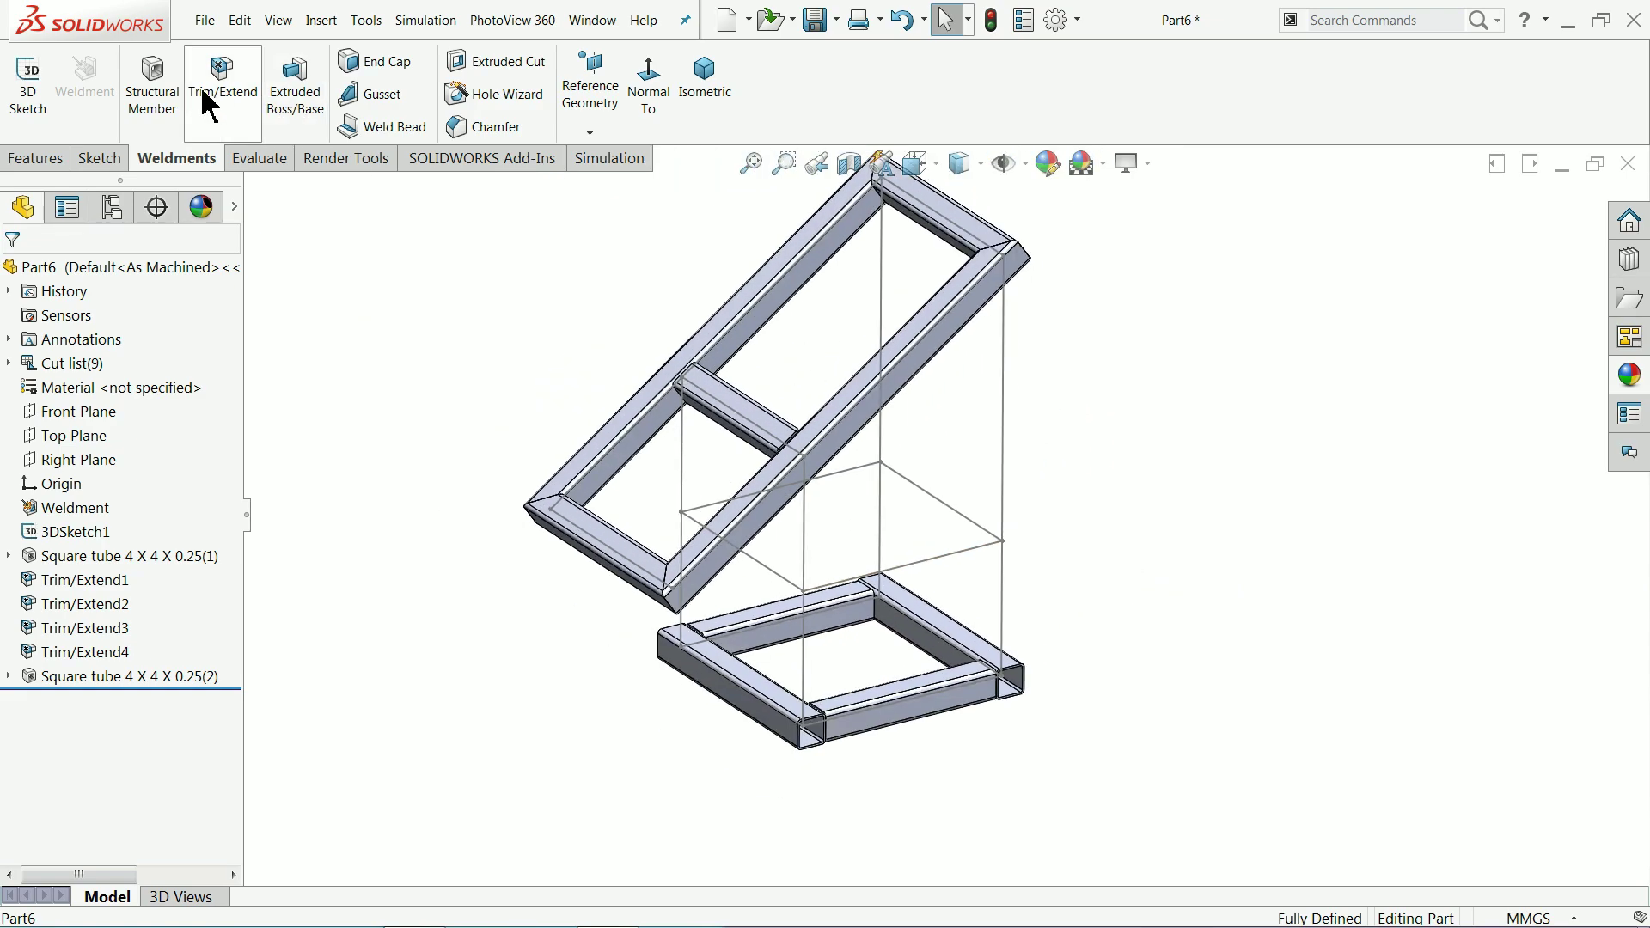
Step: Create square tube 4 x 4 x 0.25 posts along the four vertical sketch lines
{"action": "left_click", "coordinate": [152, 97]}
{"action": "scroll", "coordinate": [856, 559], "scroll_direction": "down", "scroll_amount": 1}
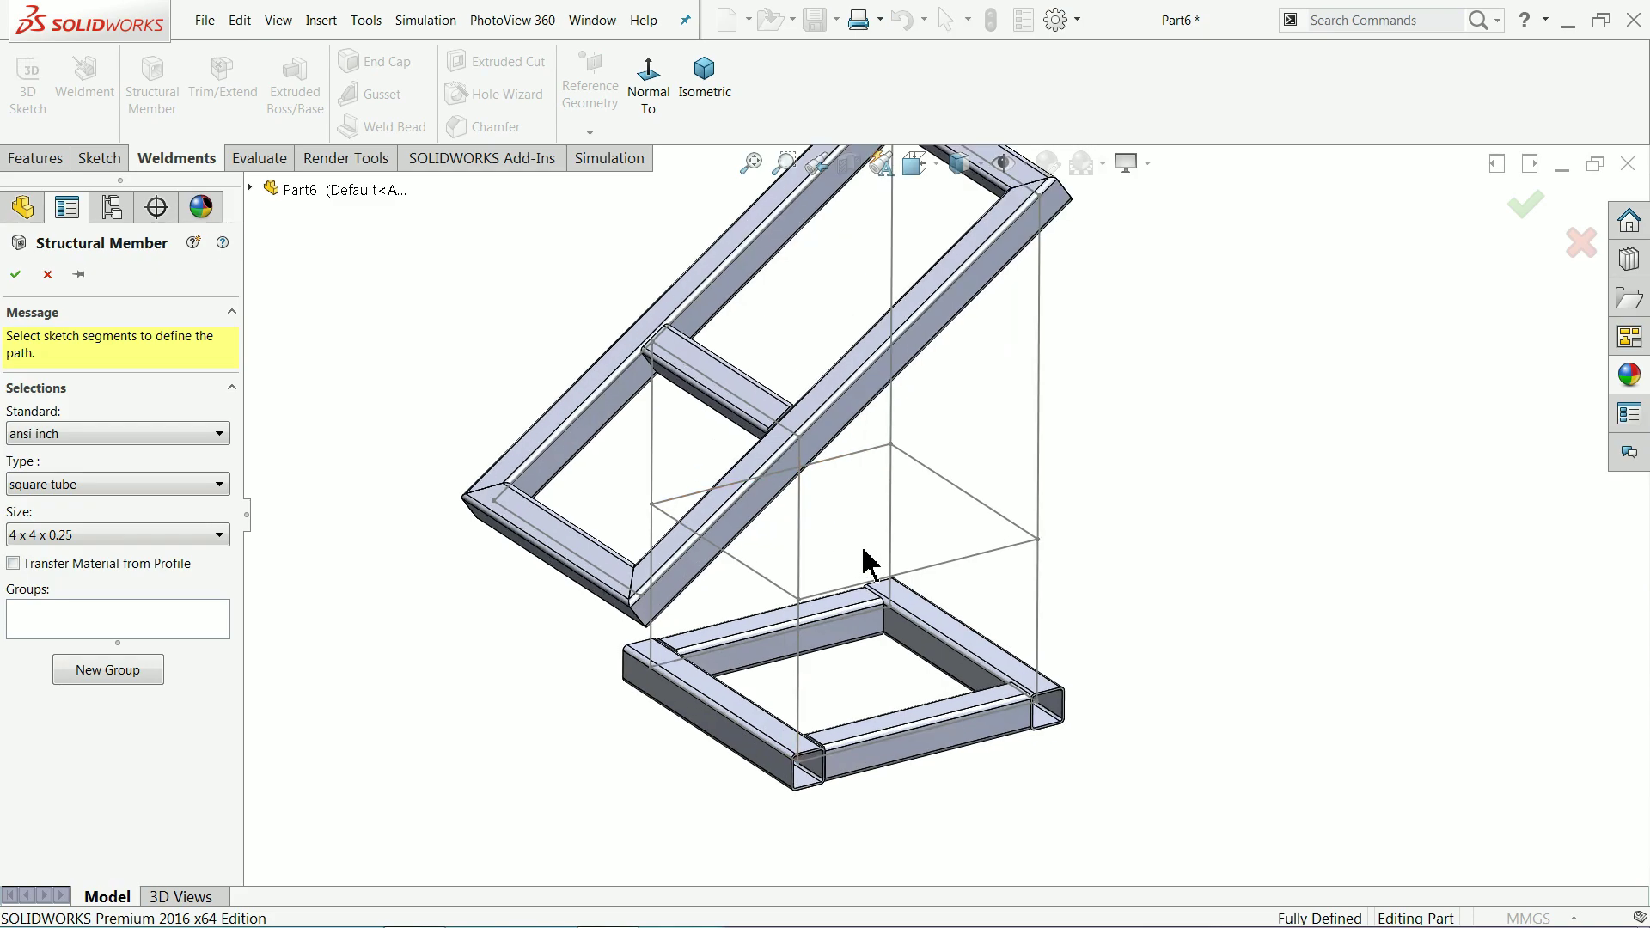
{"action": "left_click", "coordinate": [1039, 481]}
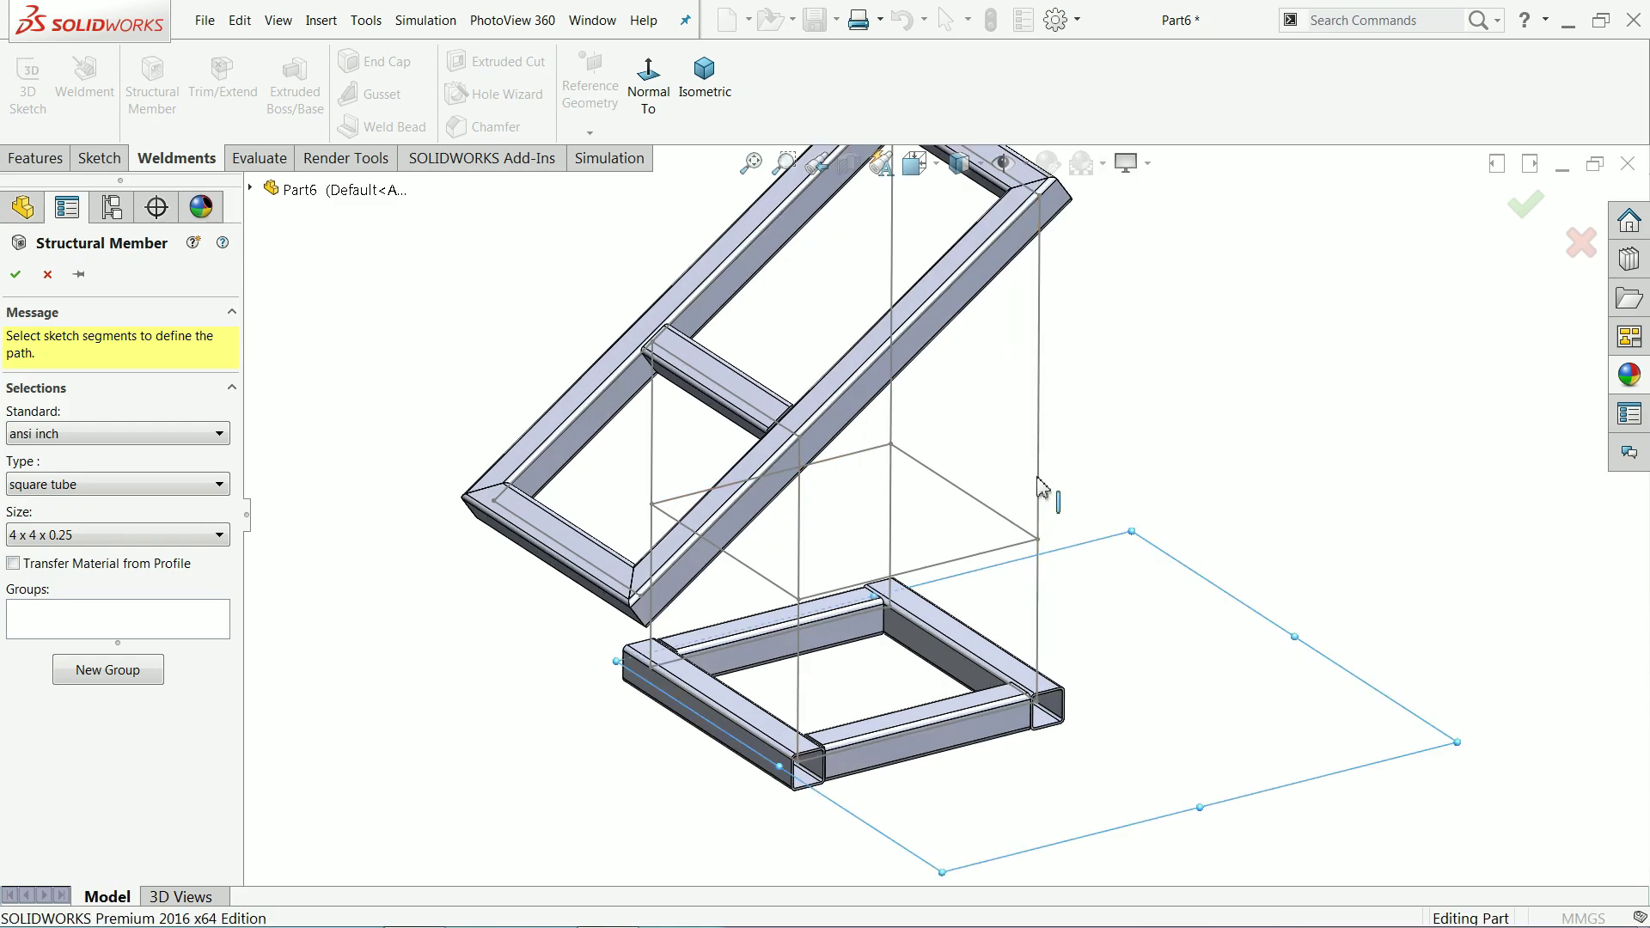
{"action": "left_click", "coordinate": [800, 563]}
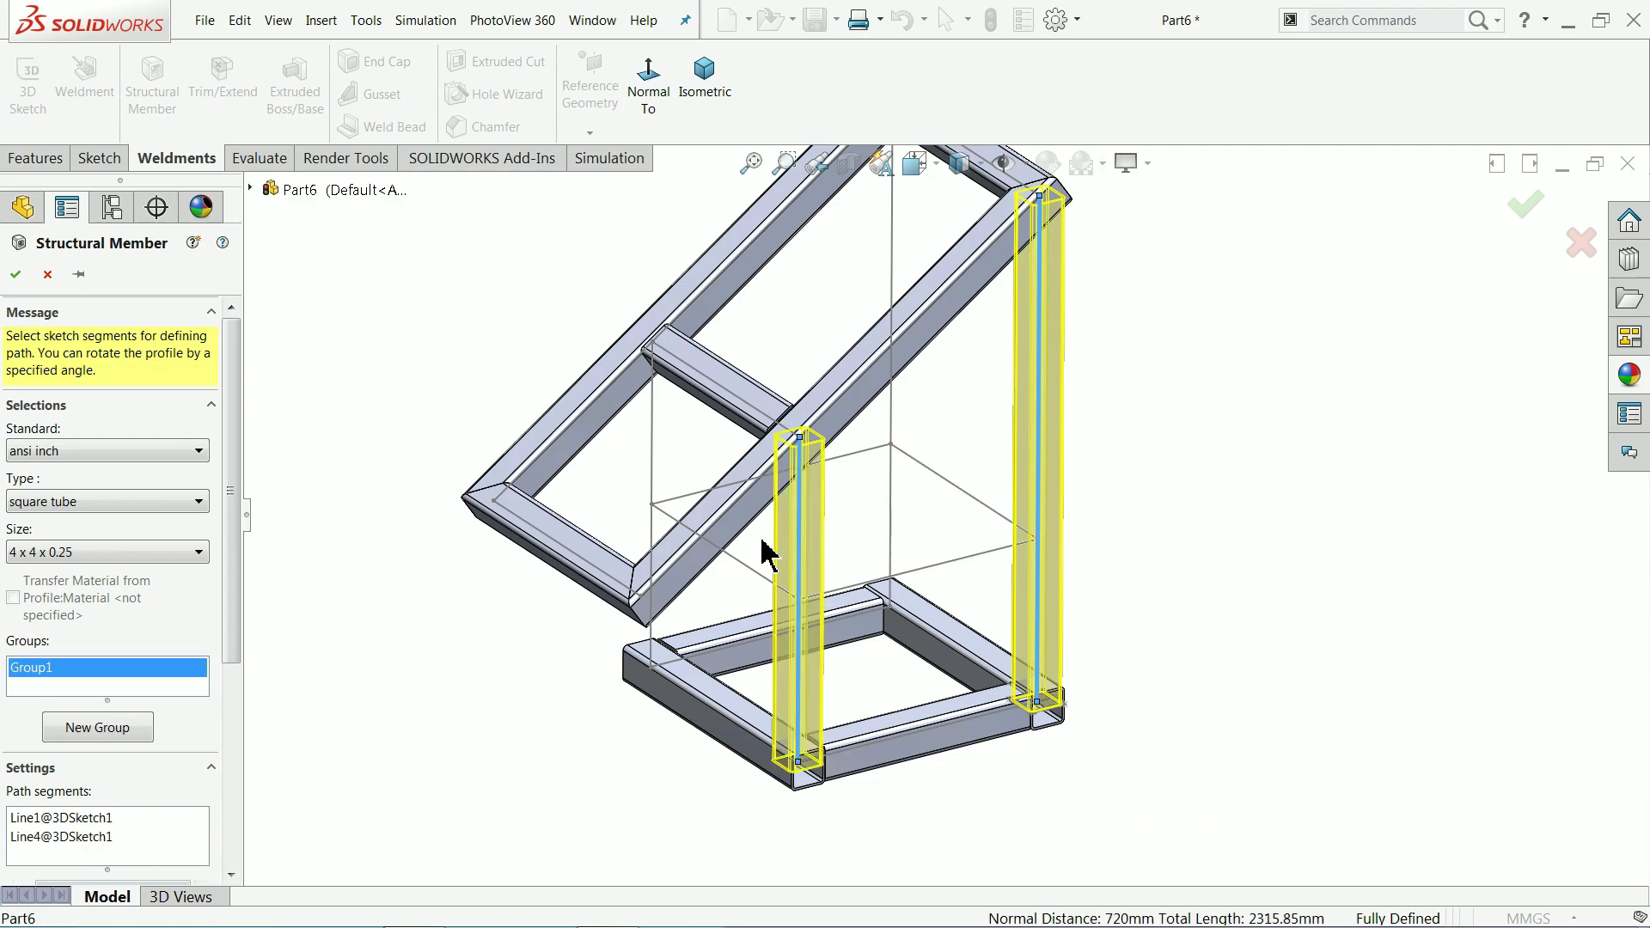
{"action": "left_click", "coordinate": [655, 466]}
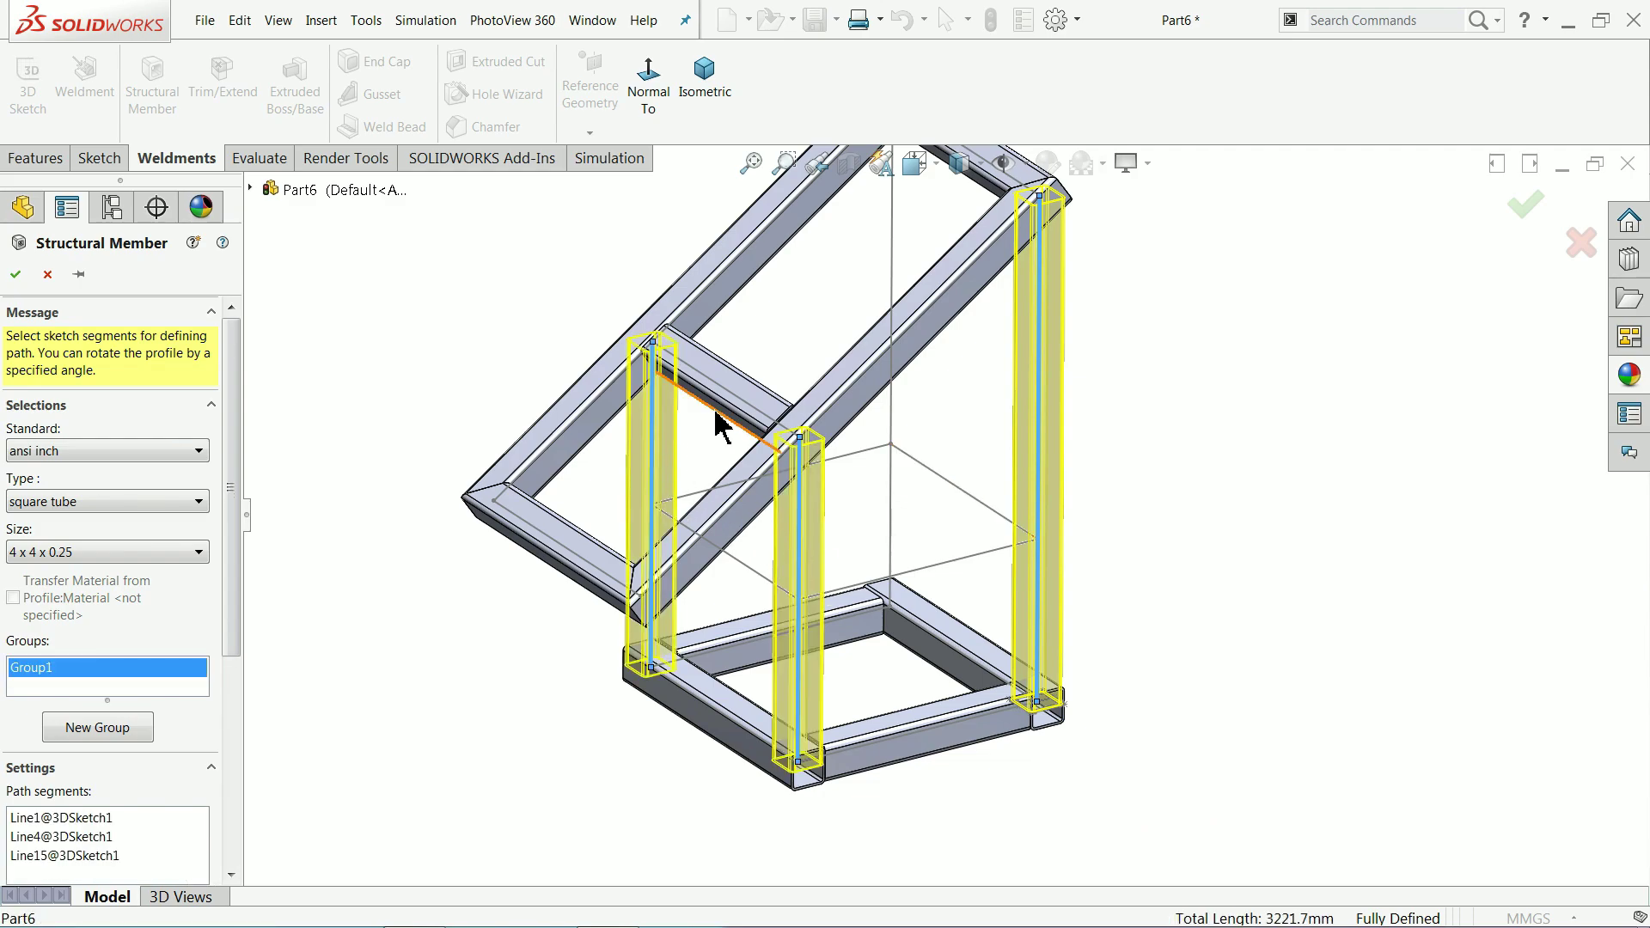
{"action": "left_click", "coordinate": [892, 292]}
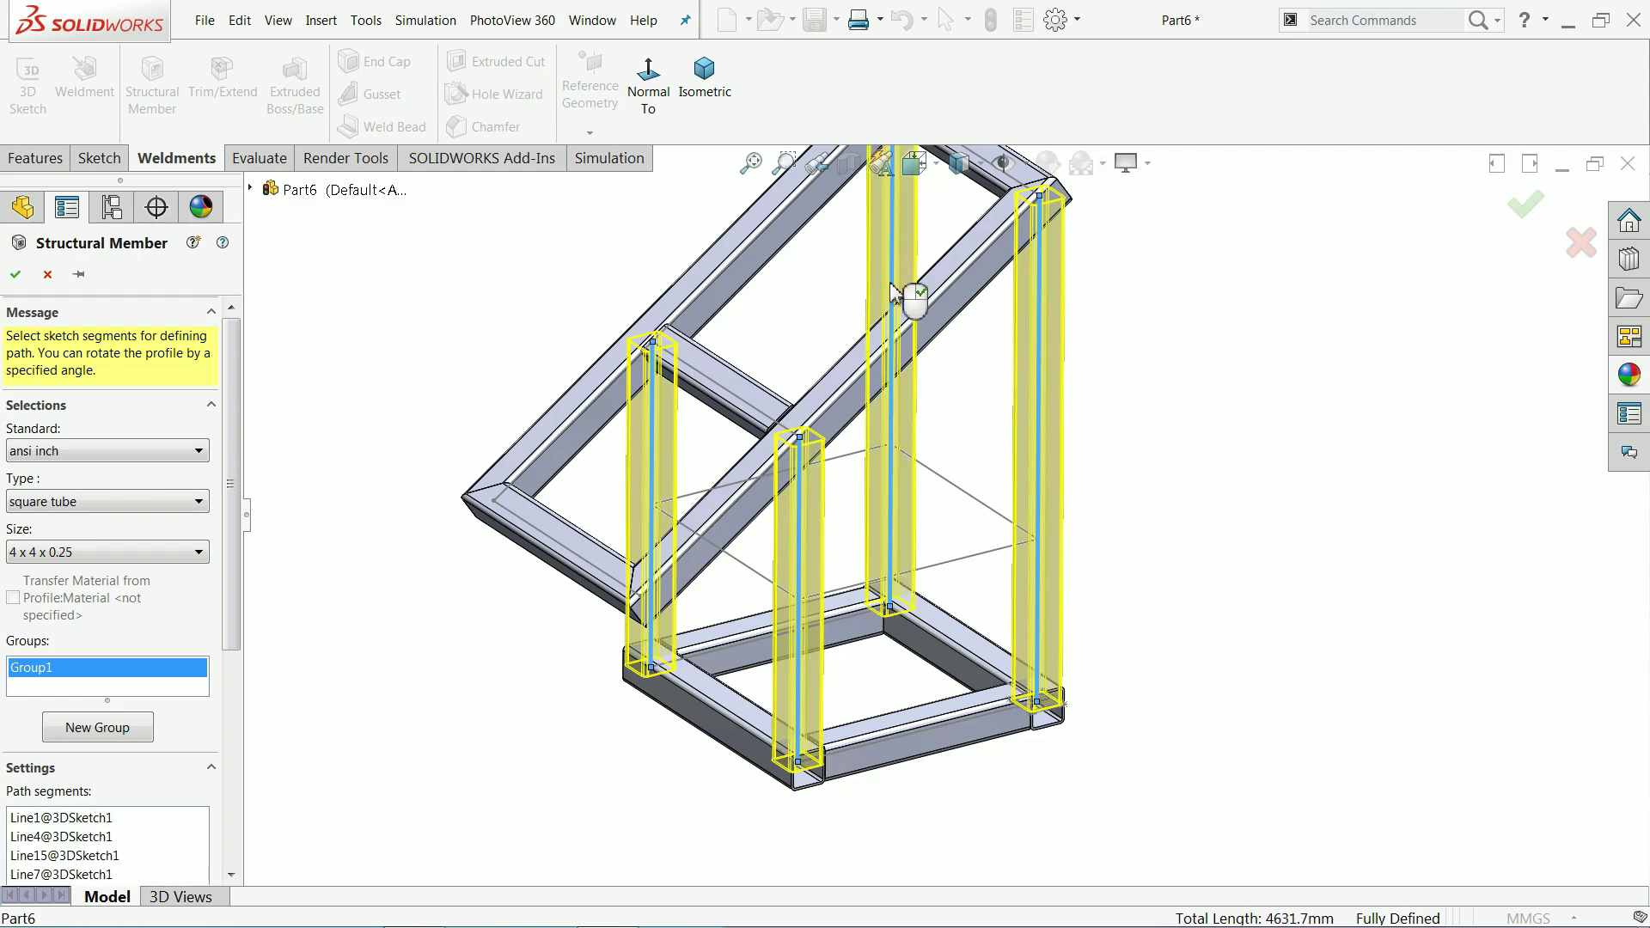
{"action": "left_click", "coordinate": [15, 275]}
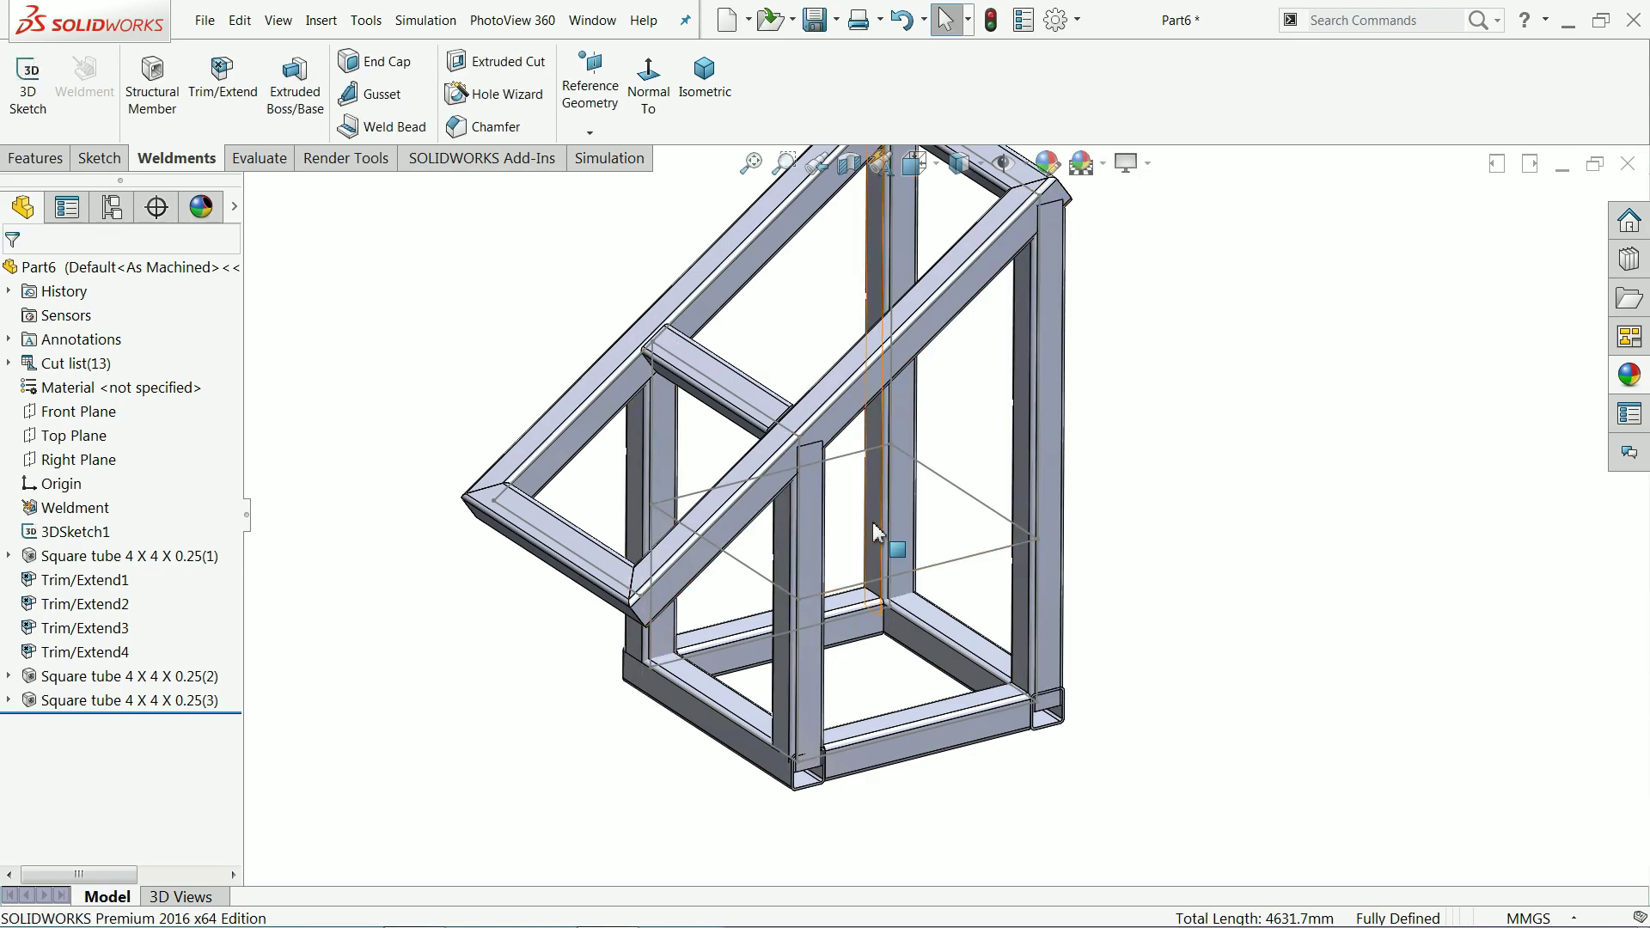
{"action": "scroll", "coordinate": [913, 525], "scroll_direction": "down", "scroll_amount": 3}
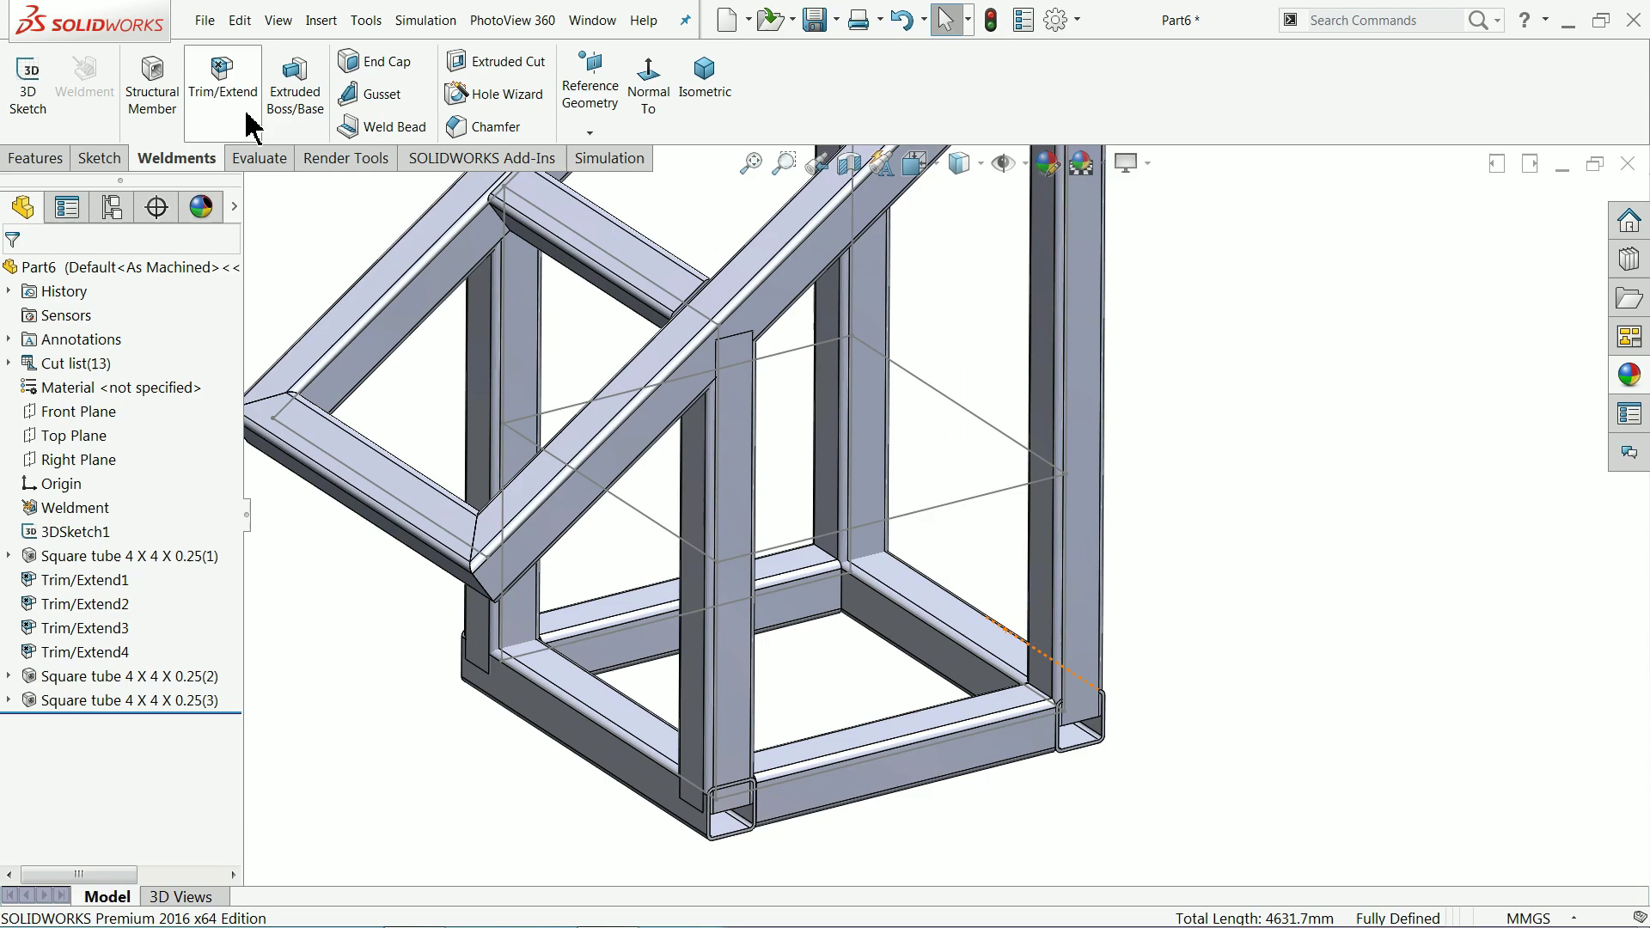
Step: Start a Trim/Extend on the front post, switch to end trim and clear the boundaries
{"action": "left_click", "coordinate": [221, 90]}
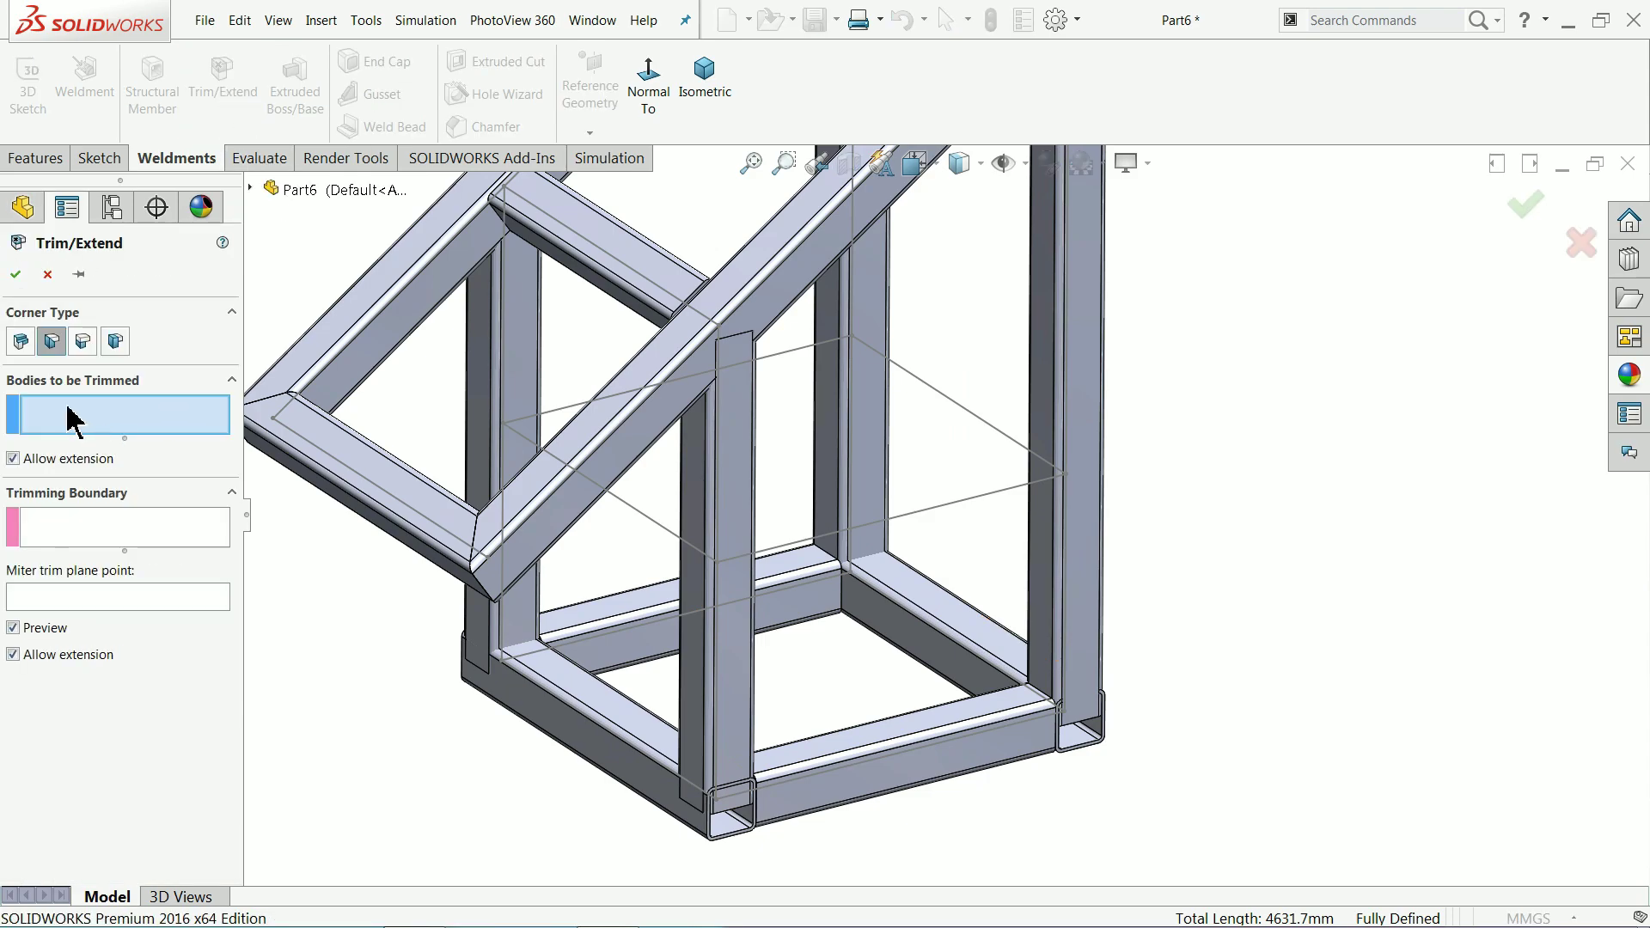
{"action": "left_click", "coordinate": [720, 515]}
{"action": "left_click", "coordinate": [844, 454]}
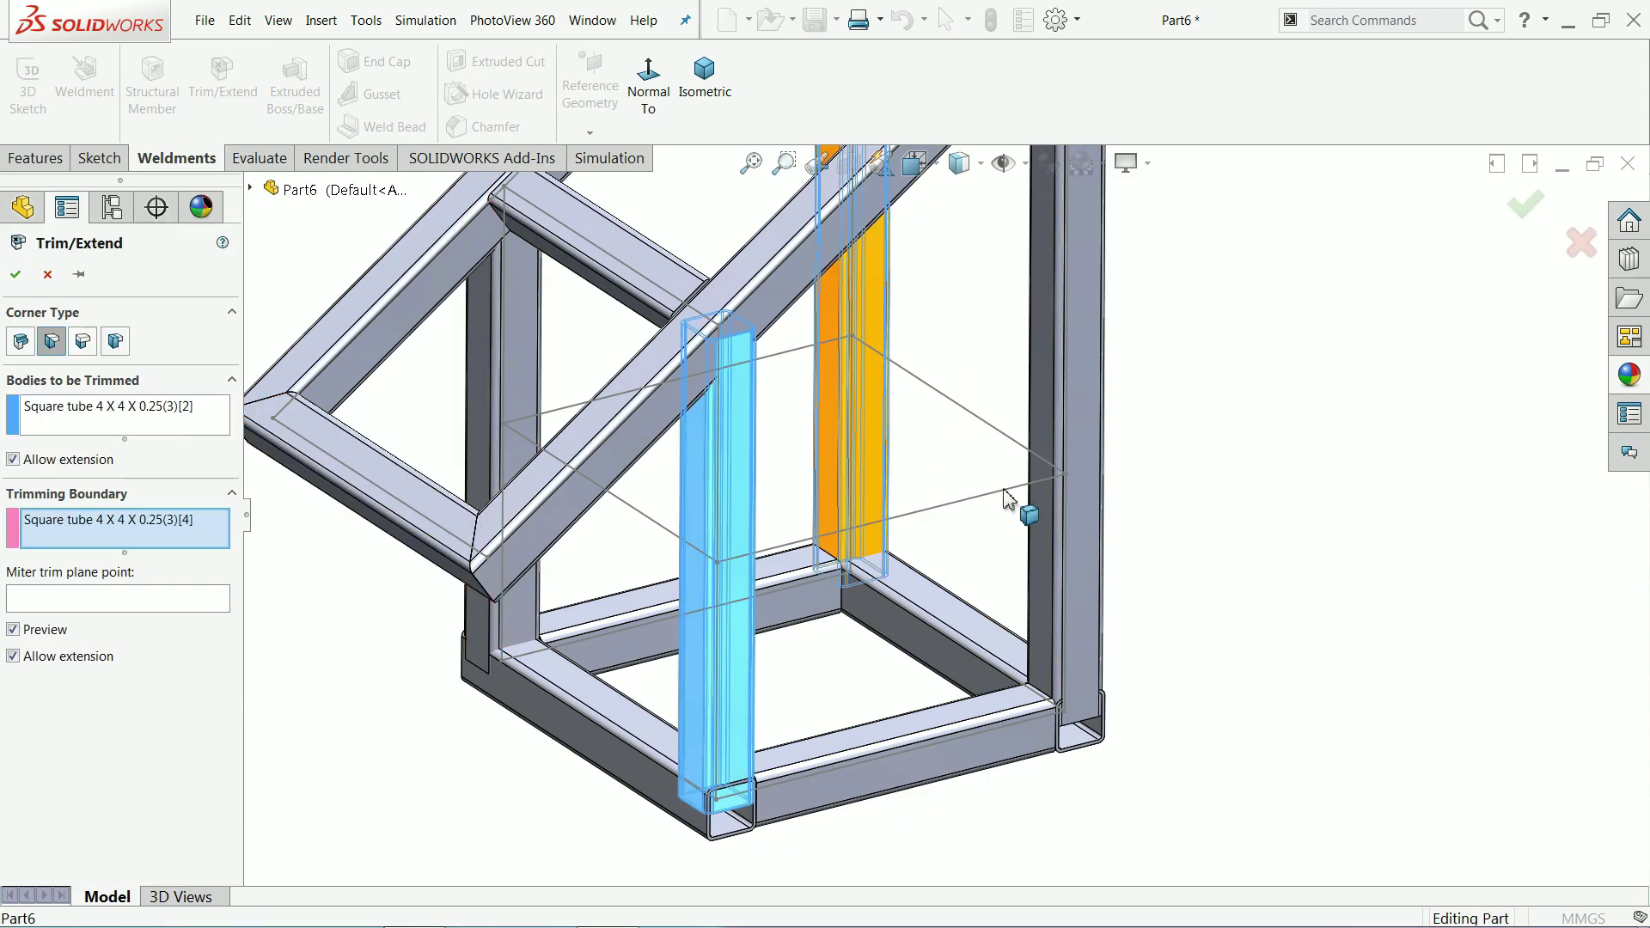
{"action": "left_click", "coordinate": [1075, 504]}
{"action": "left_click", "coordinate": [509, 392]}
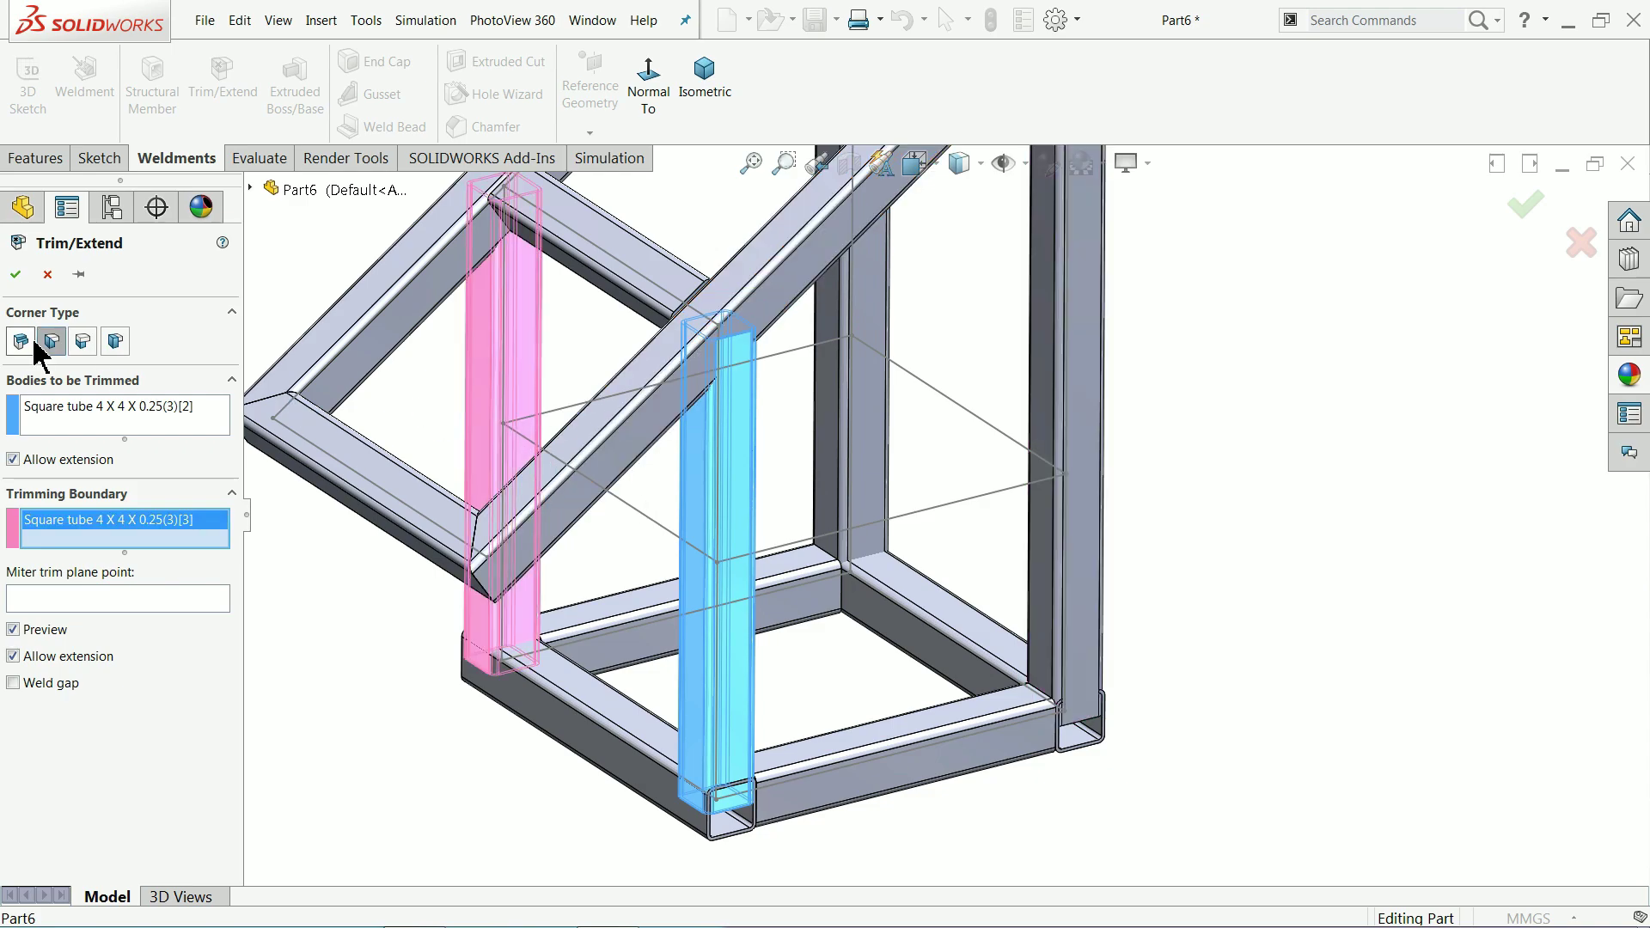
{"action": "left_click", "coordinate": [20, 342]}
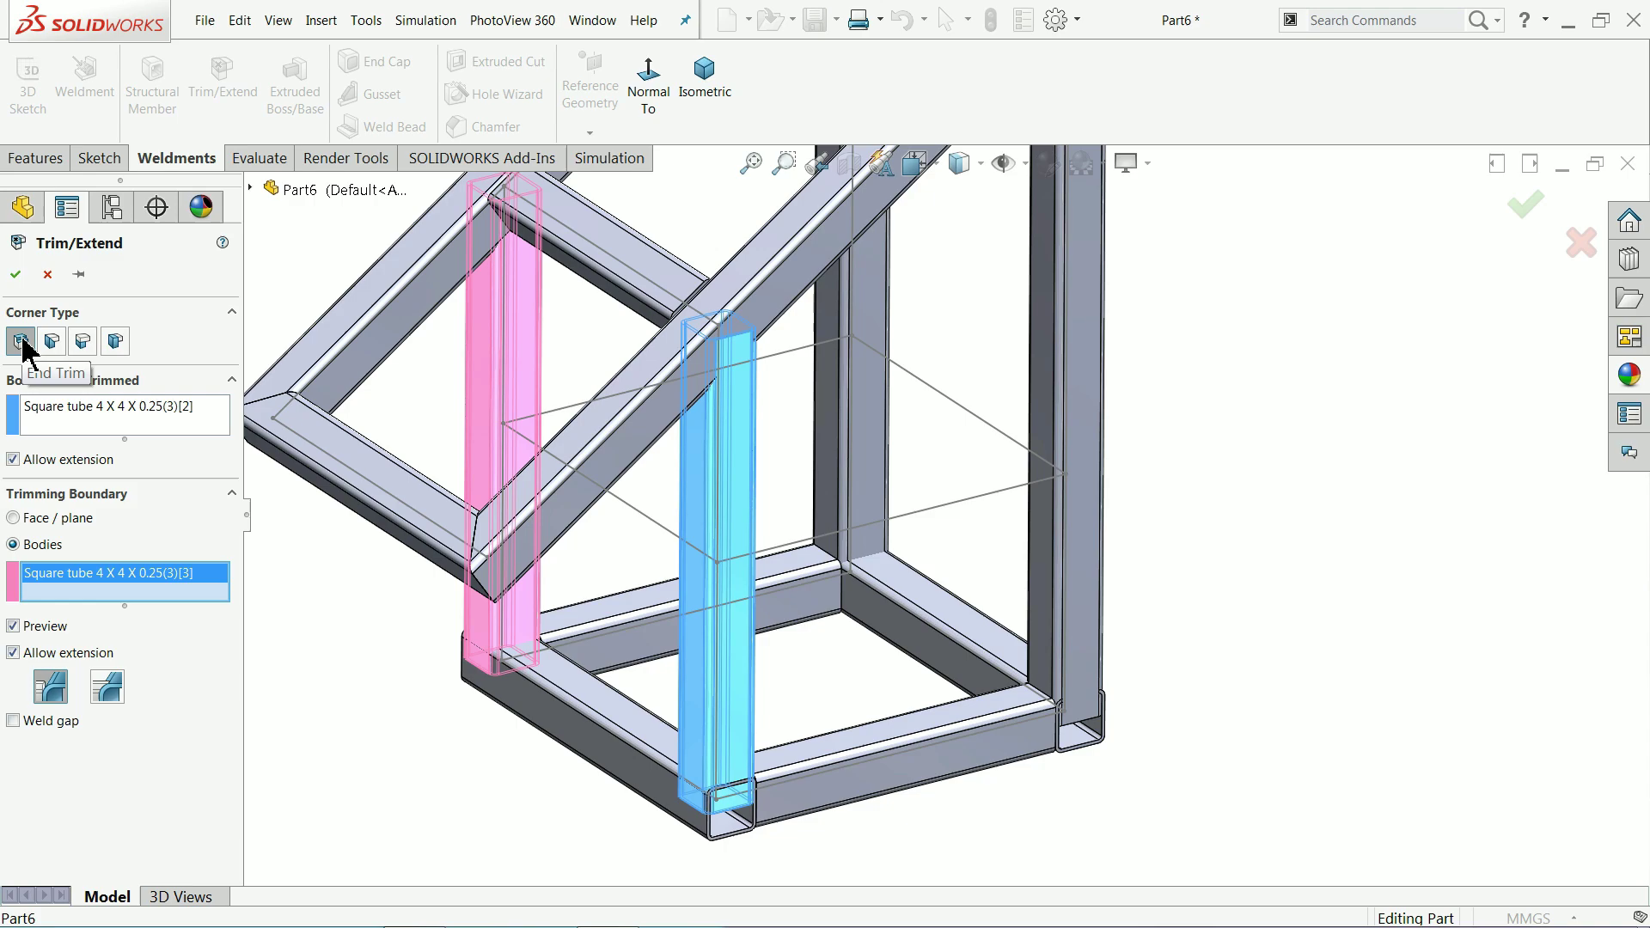
{"action": "scroll", "coordinate": [791, 491], "scroll_direction": "up", "scroll_amount": 2}
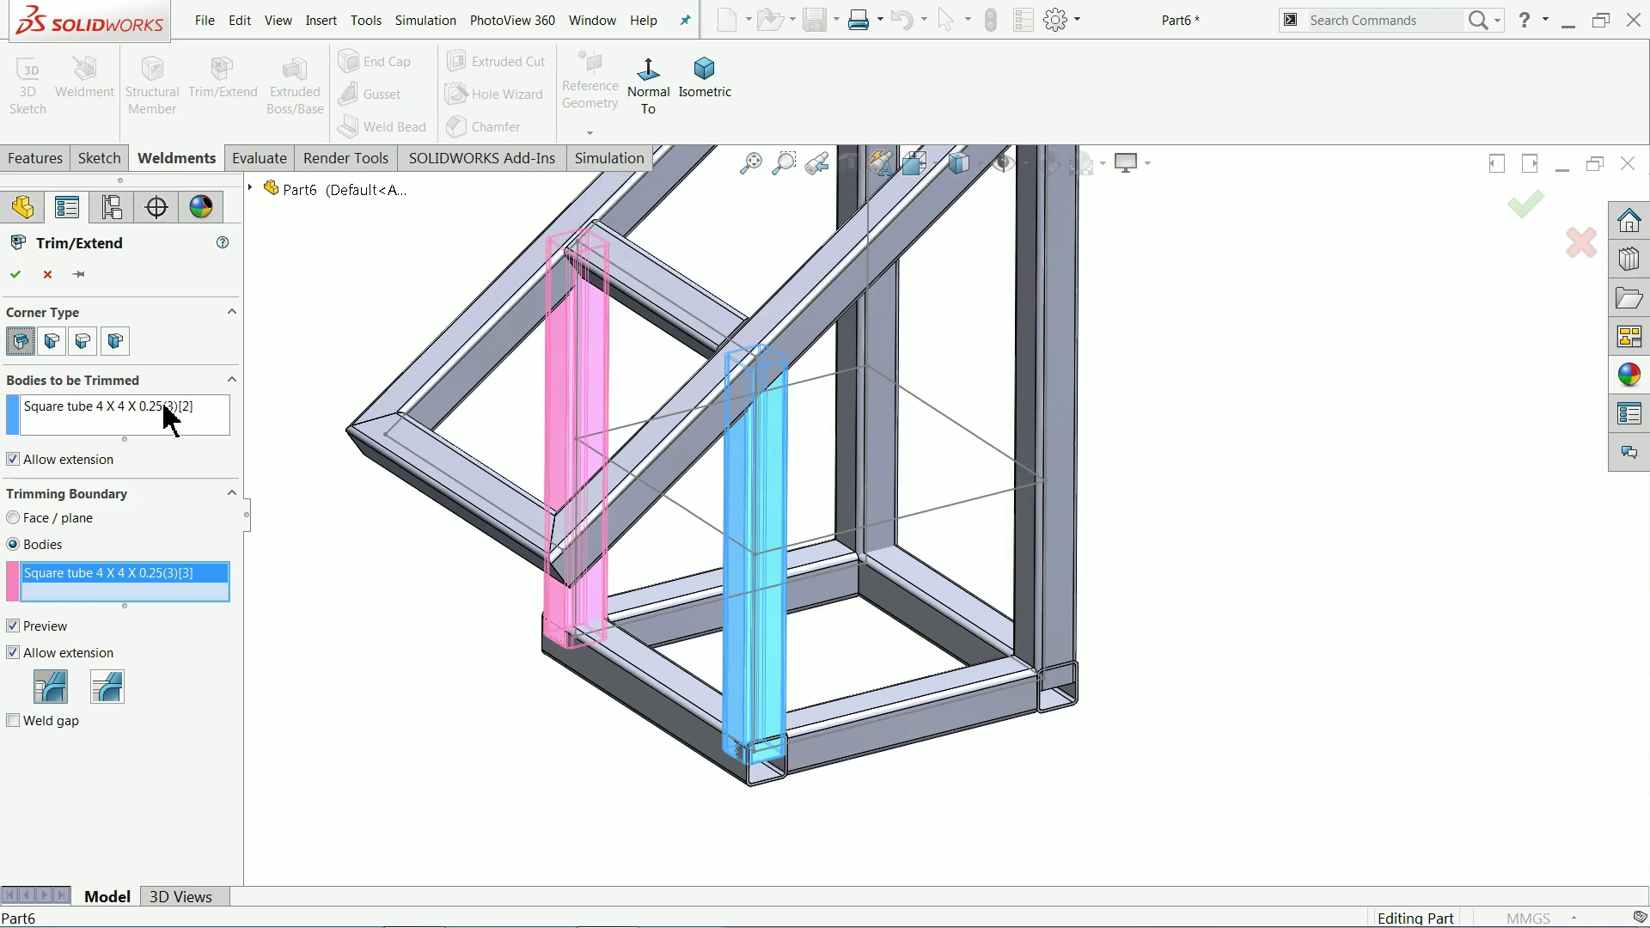
{"action": "left_click", "coordinate": [155, 419]}
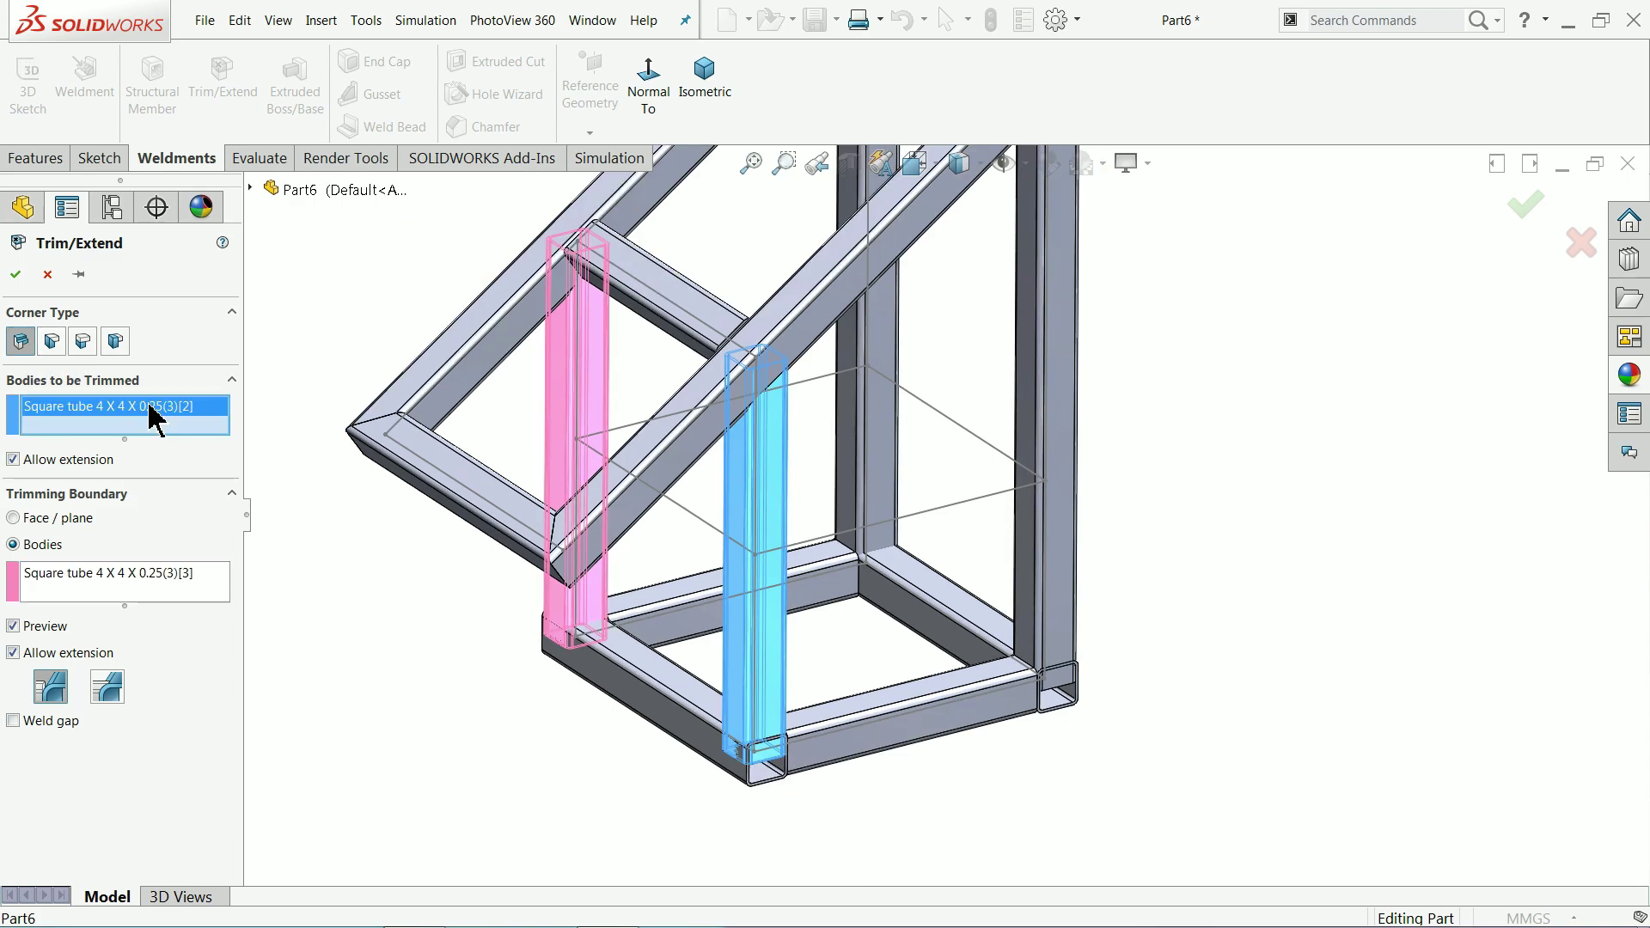
{"action": "right_click", "coordinate": [97, 576]}
{"action": "left_click", "coordinate": [137, 582]}
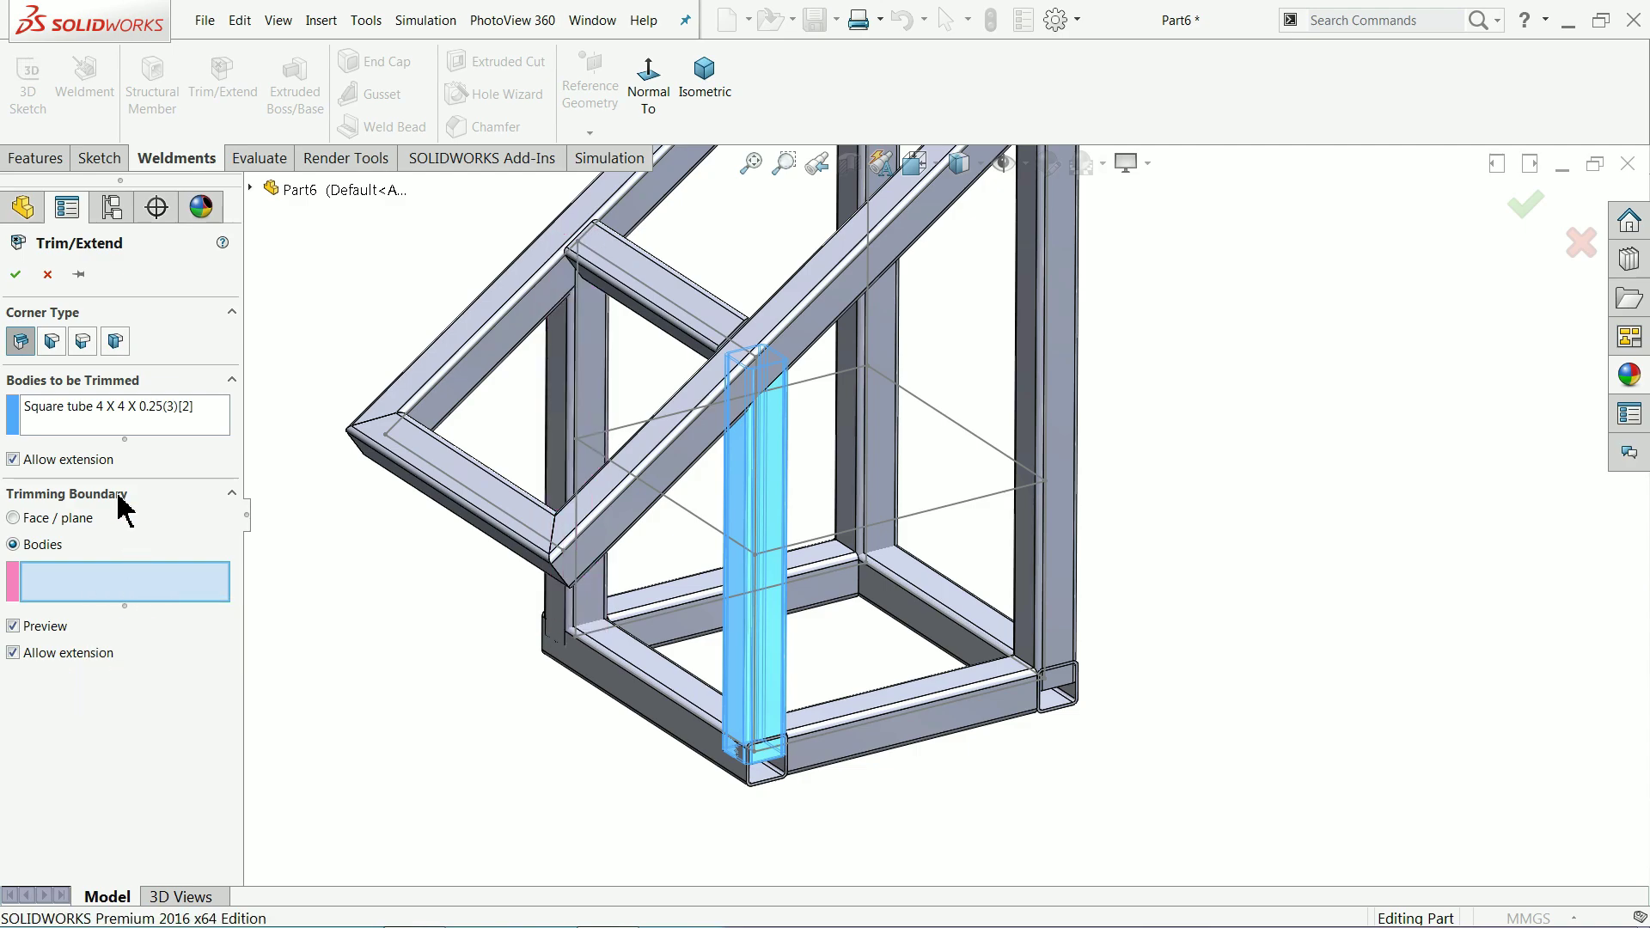
{"action": "left_click", "coordinate": [96, 427]}
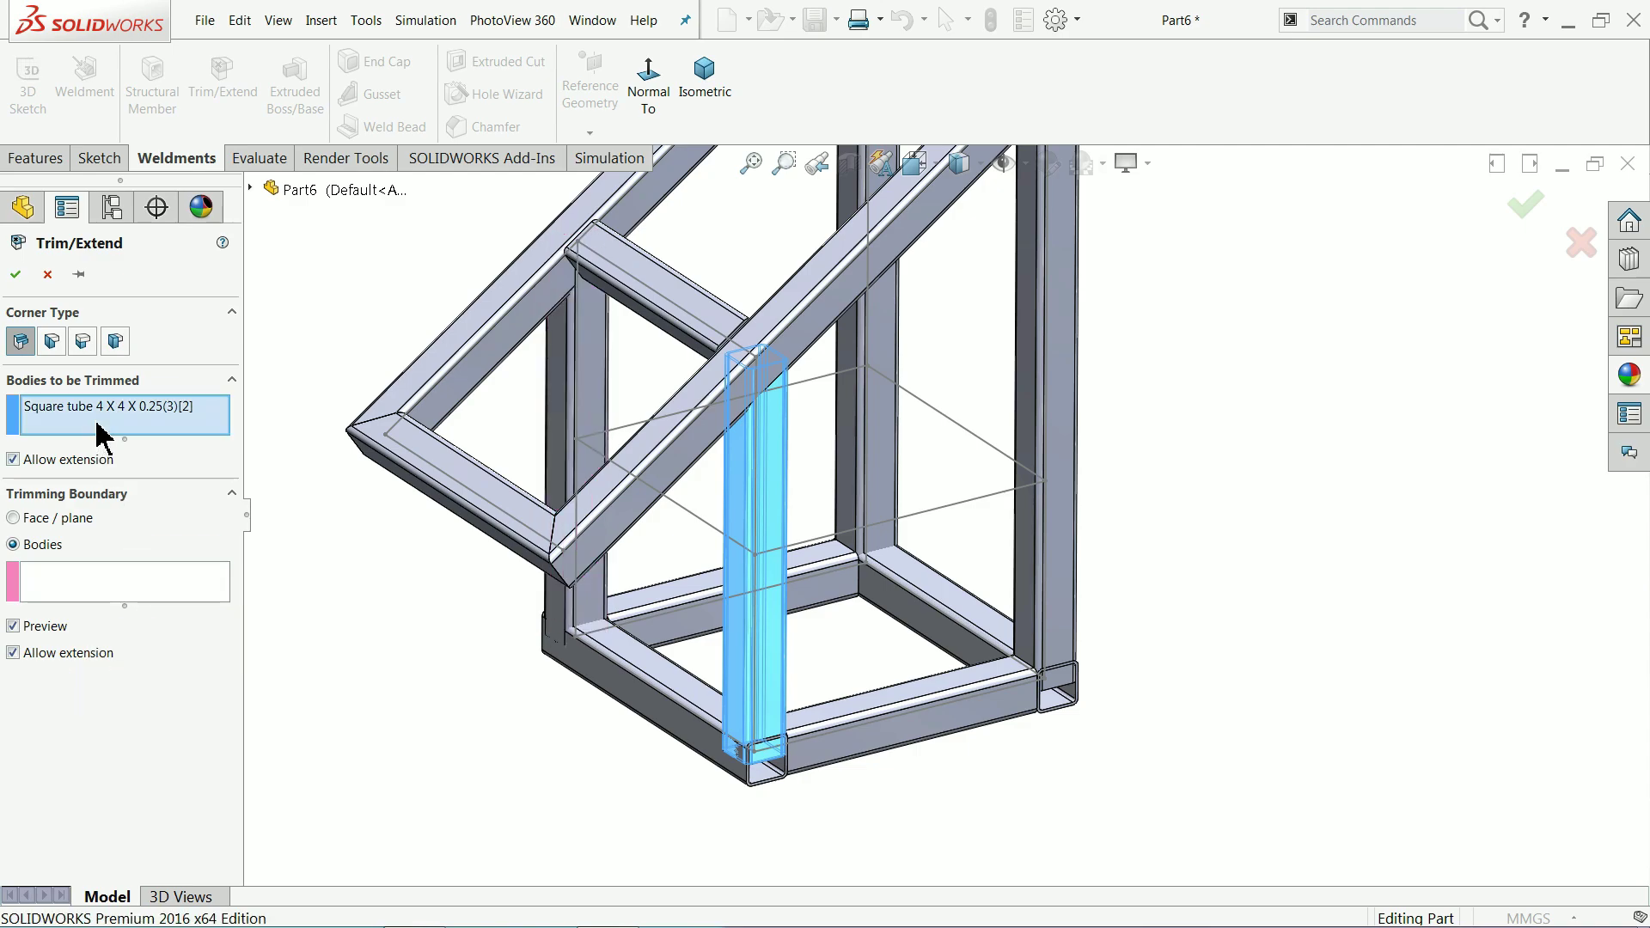
Step: Add the other three posts as bodies to trim and the base ring tubes as boundaries
{"action": "left_click", "coordinate": [602, 387]}
{"action": "left_click", "coordinate": [881, 360]}
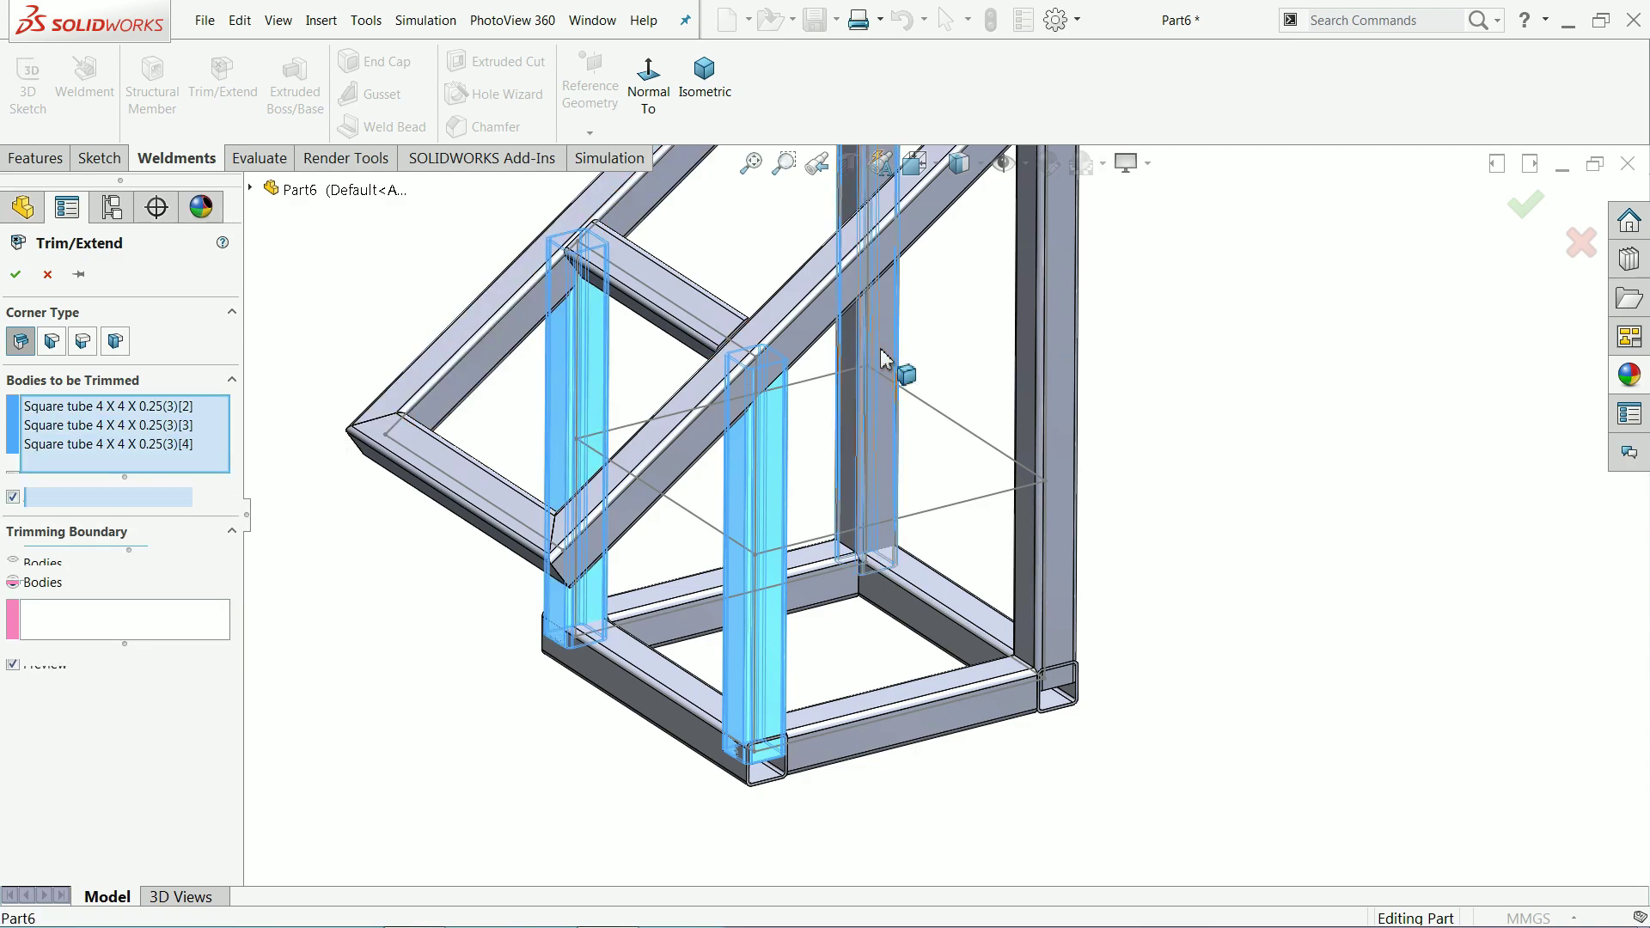
{"action": "left_click", "coordinate": [1059, 359]}
{"action": "left_click", "coordinate": [98, 656]}
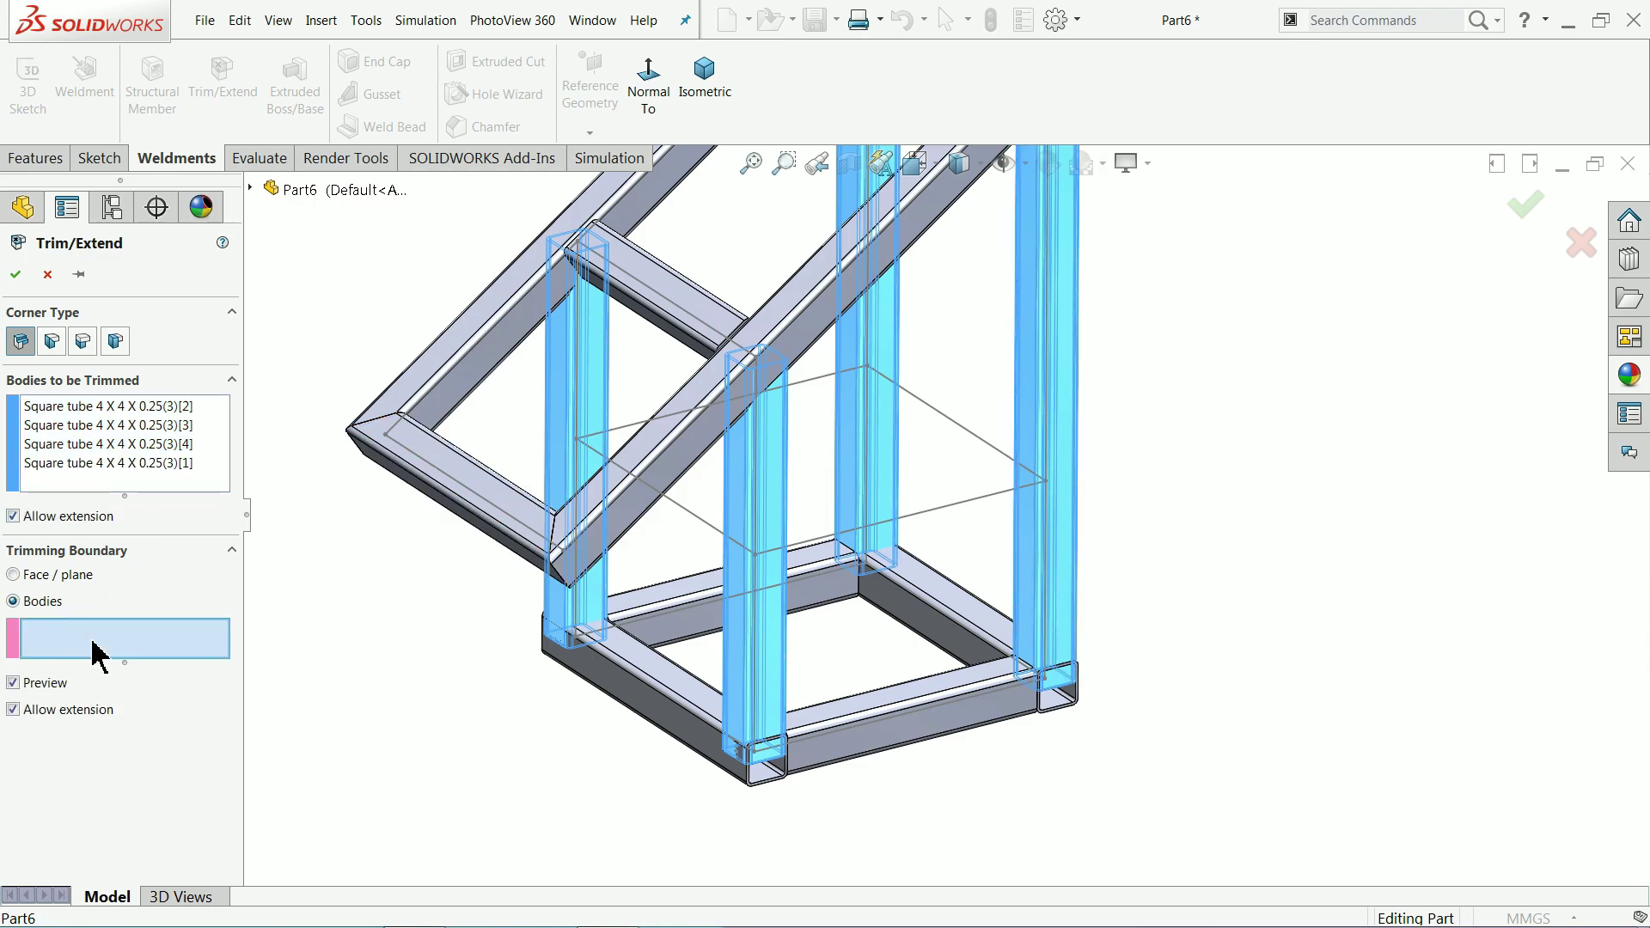
{"action": "scroll", "coordinate": [851, 593], "scroll_direction": "up", "scroll_amount": 3}
{"action": "scroll", "coordinate": [890, 572], "scroll_direction": "down", "scroll_amount": 3}
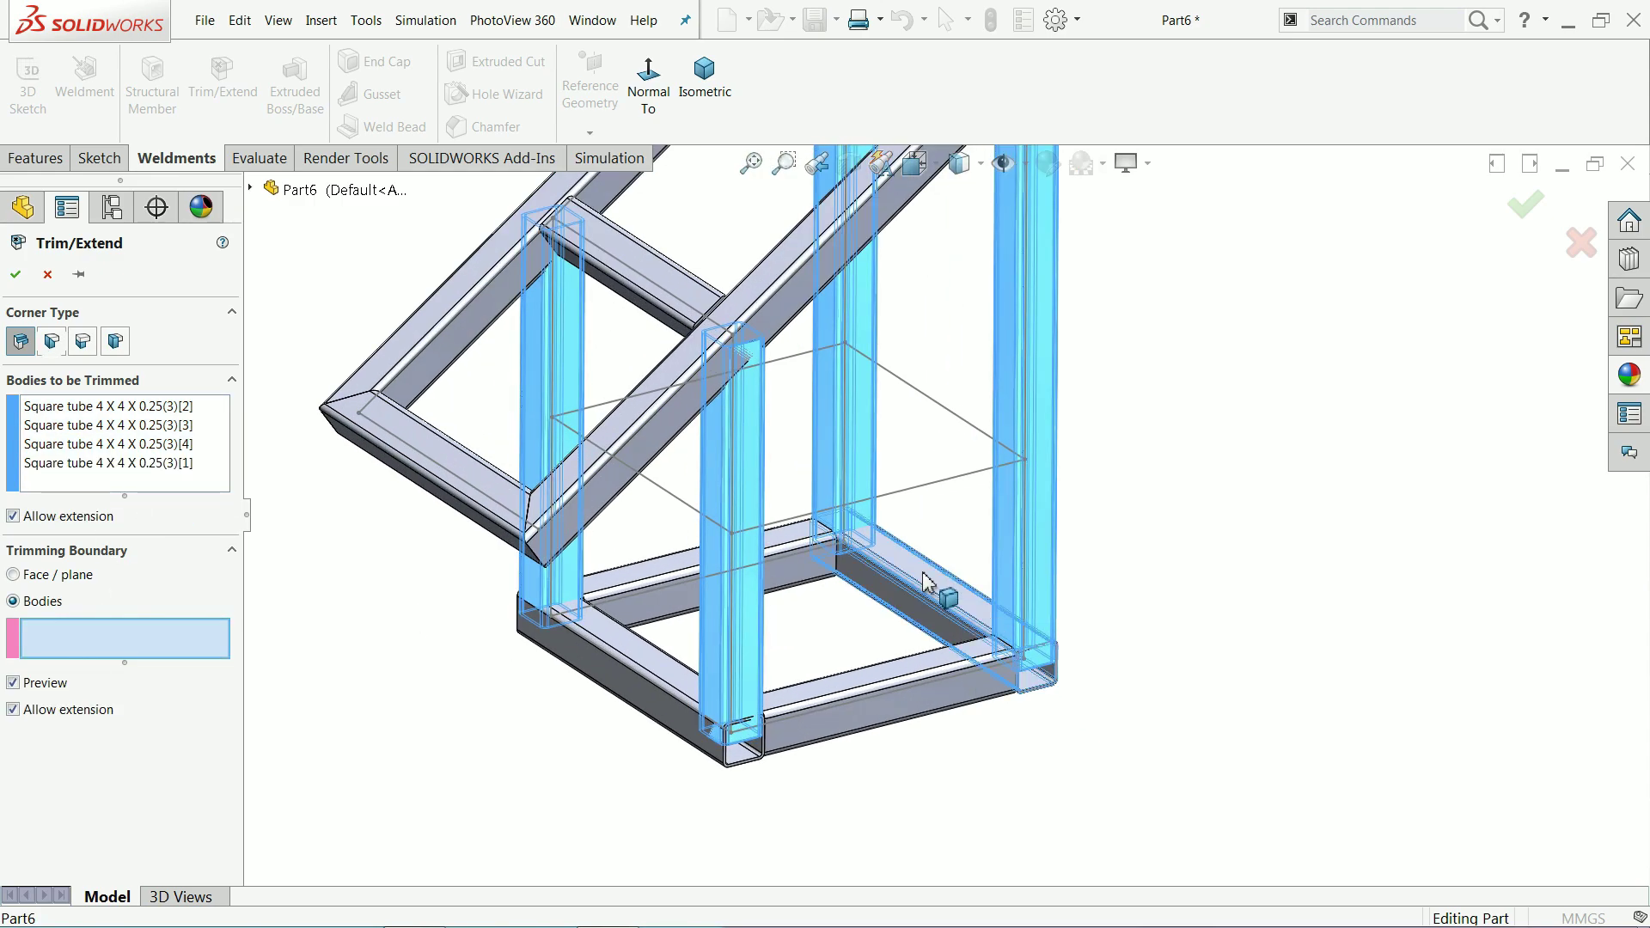
{"action": "left_click", "coordinate": [888, 672]}
{"action": "left_click", "coordinate": [889, 692]}
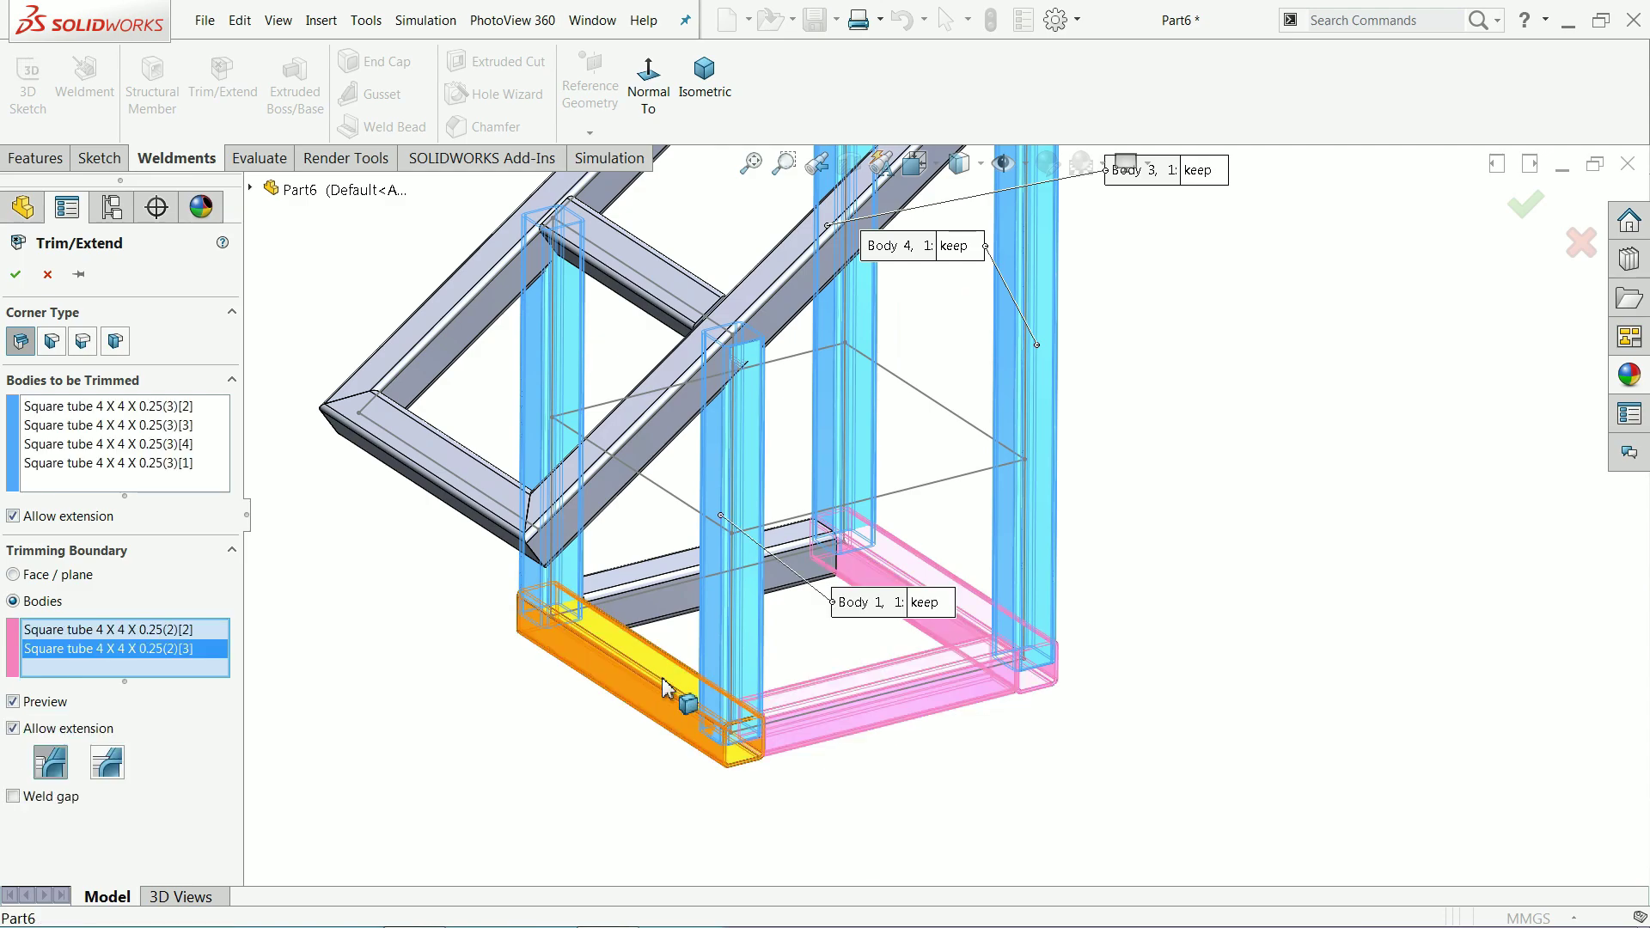
{"action": "left_click", "coordinate": [653, 646]}
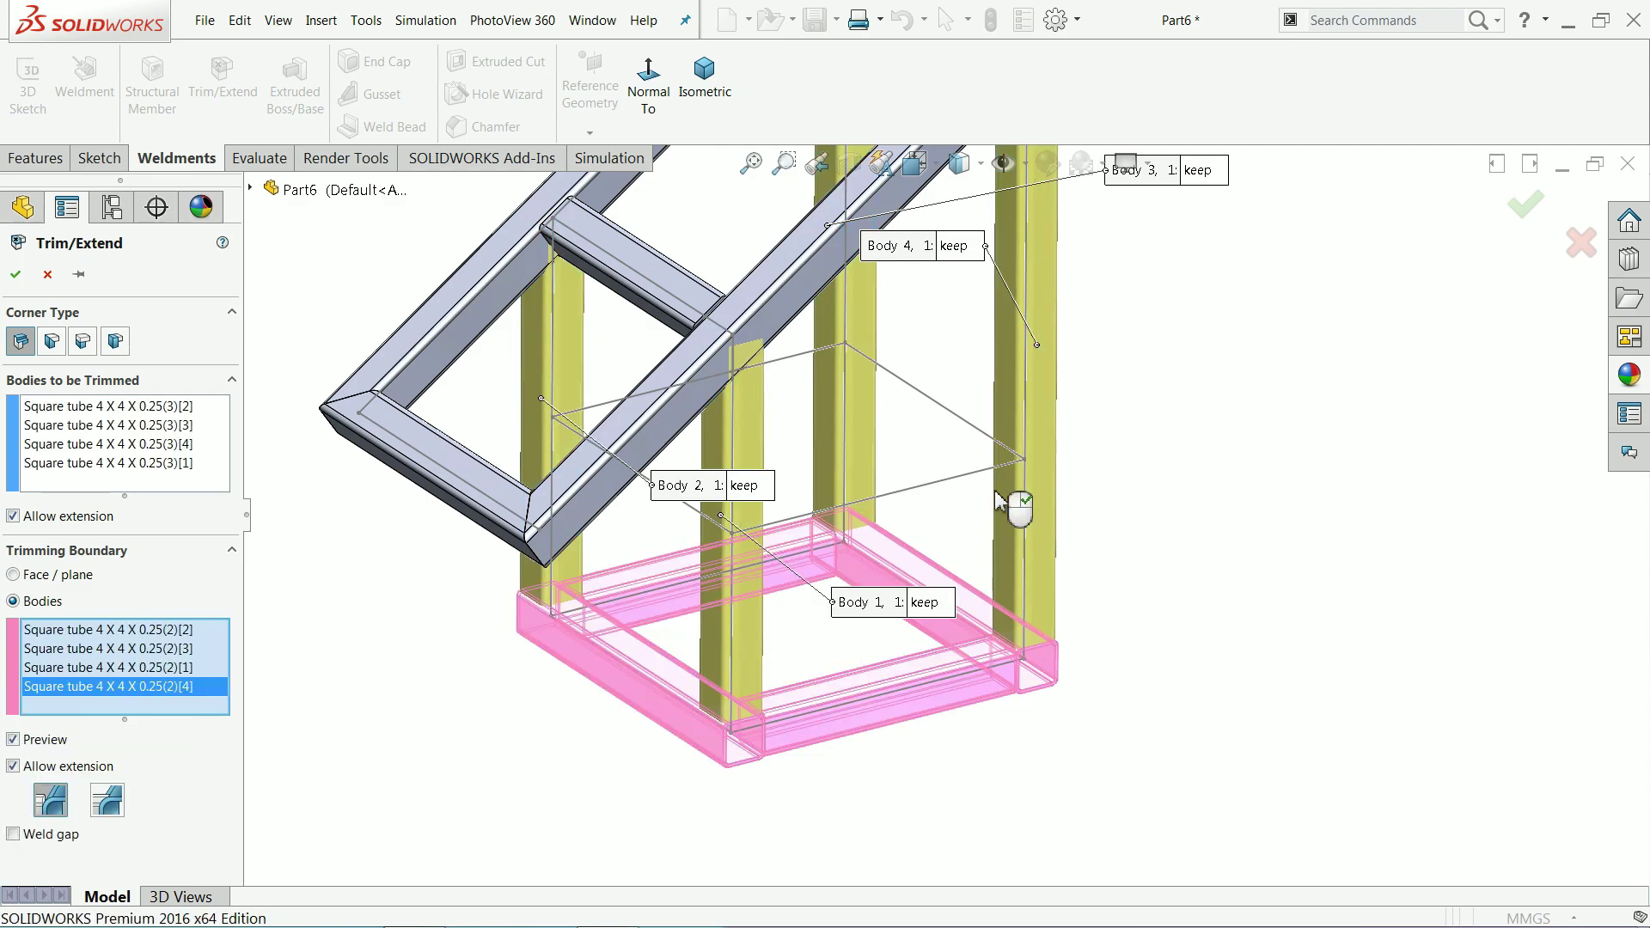
Step: Add the four inclined frame tubes as boundaries and inspect the trimmed post tops
{"action": "scroll", "coordinate": [1002, 503], "scroll_direction": "up", "scroll_amount": 2}
{"action": "scroll", "coordinate": [966, 324], "scroll_direction": "down", "scroll_amount": 2}
{"action": "left_click", "coordinate": [943, 305]}
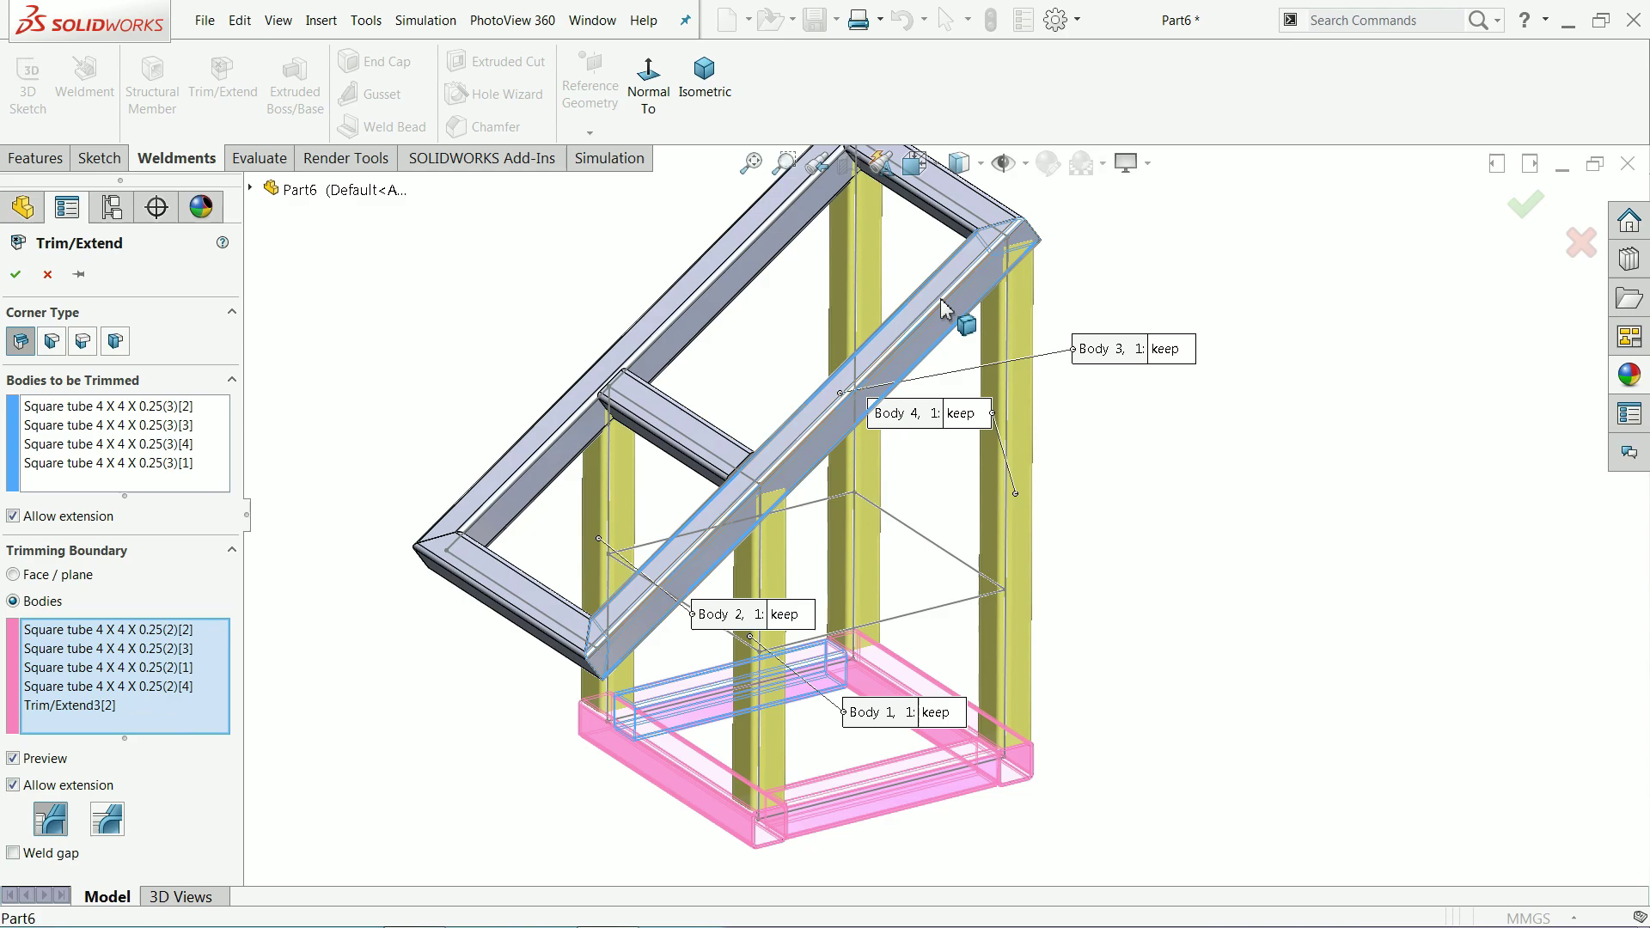
{"action": "left_click", "coordinate": [974, 232]}
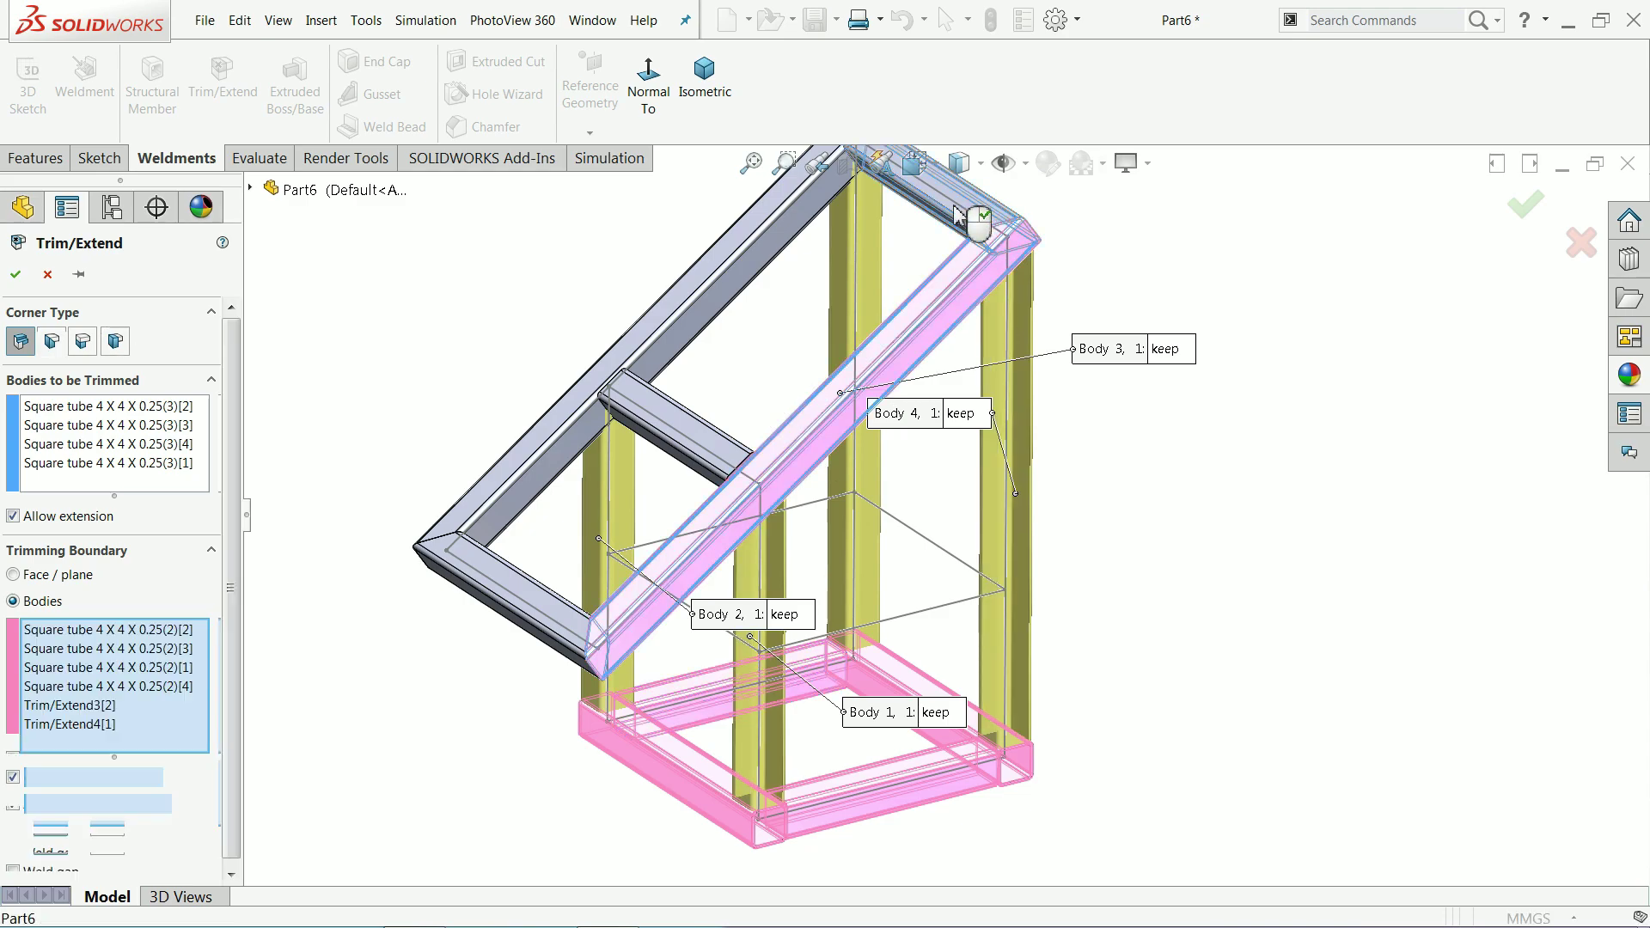
{"action": "left_click", "coordinate": [780, 235]}
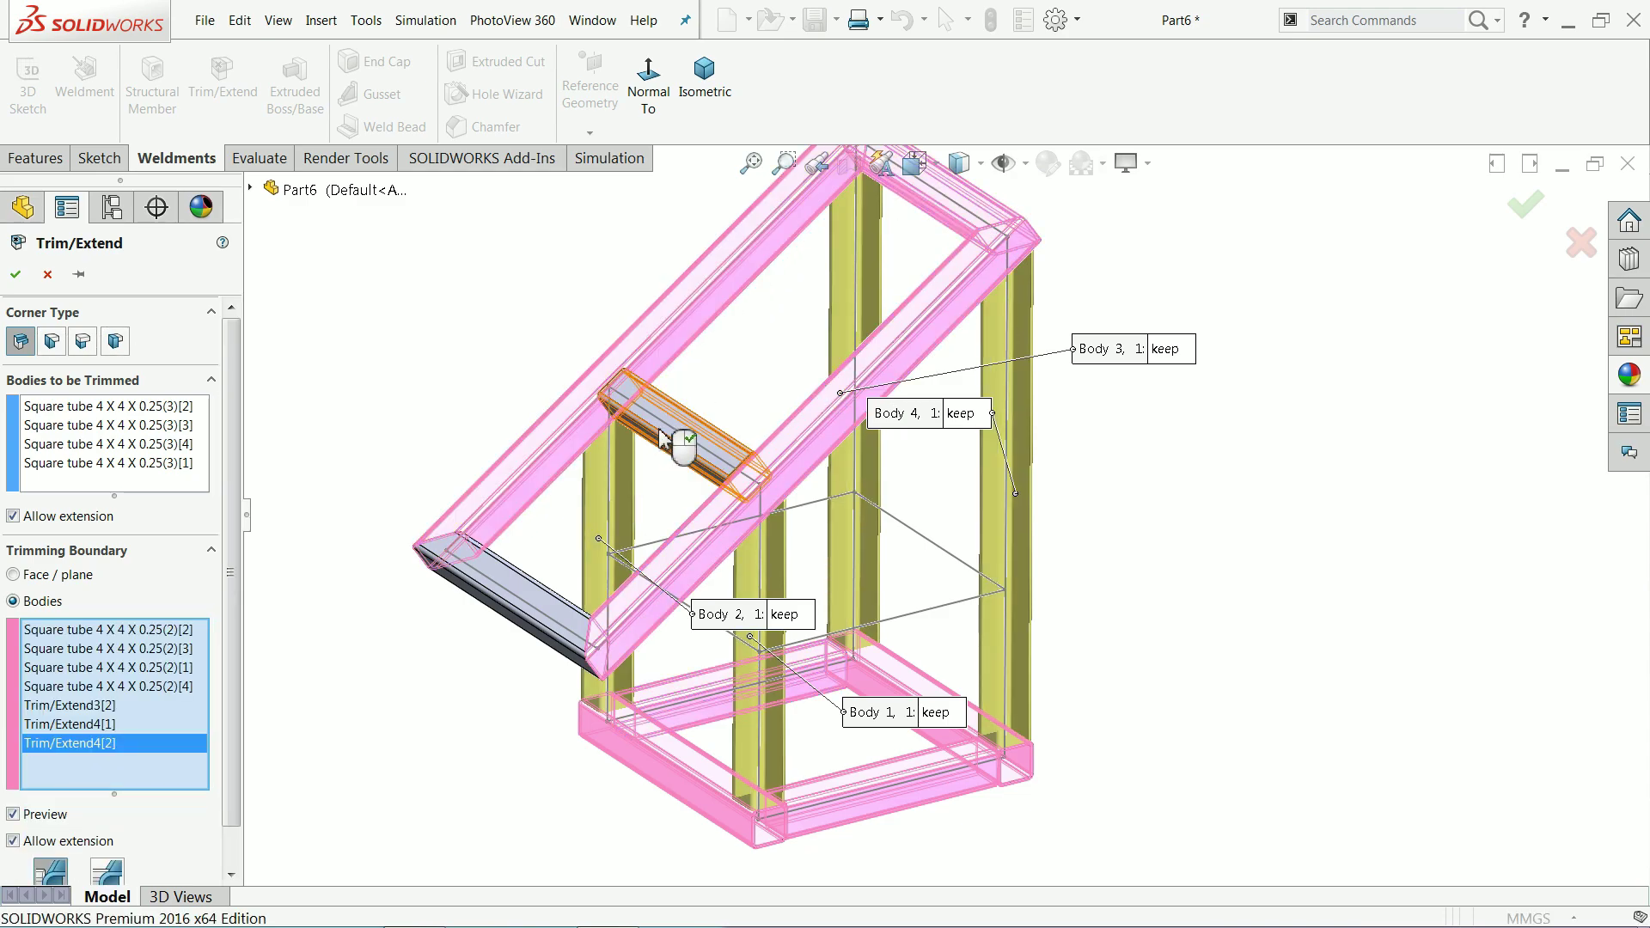
{"action": "left_click", "coordinate": [508, 596]}
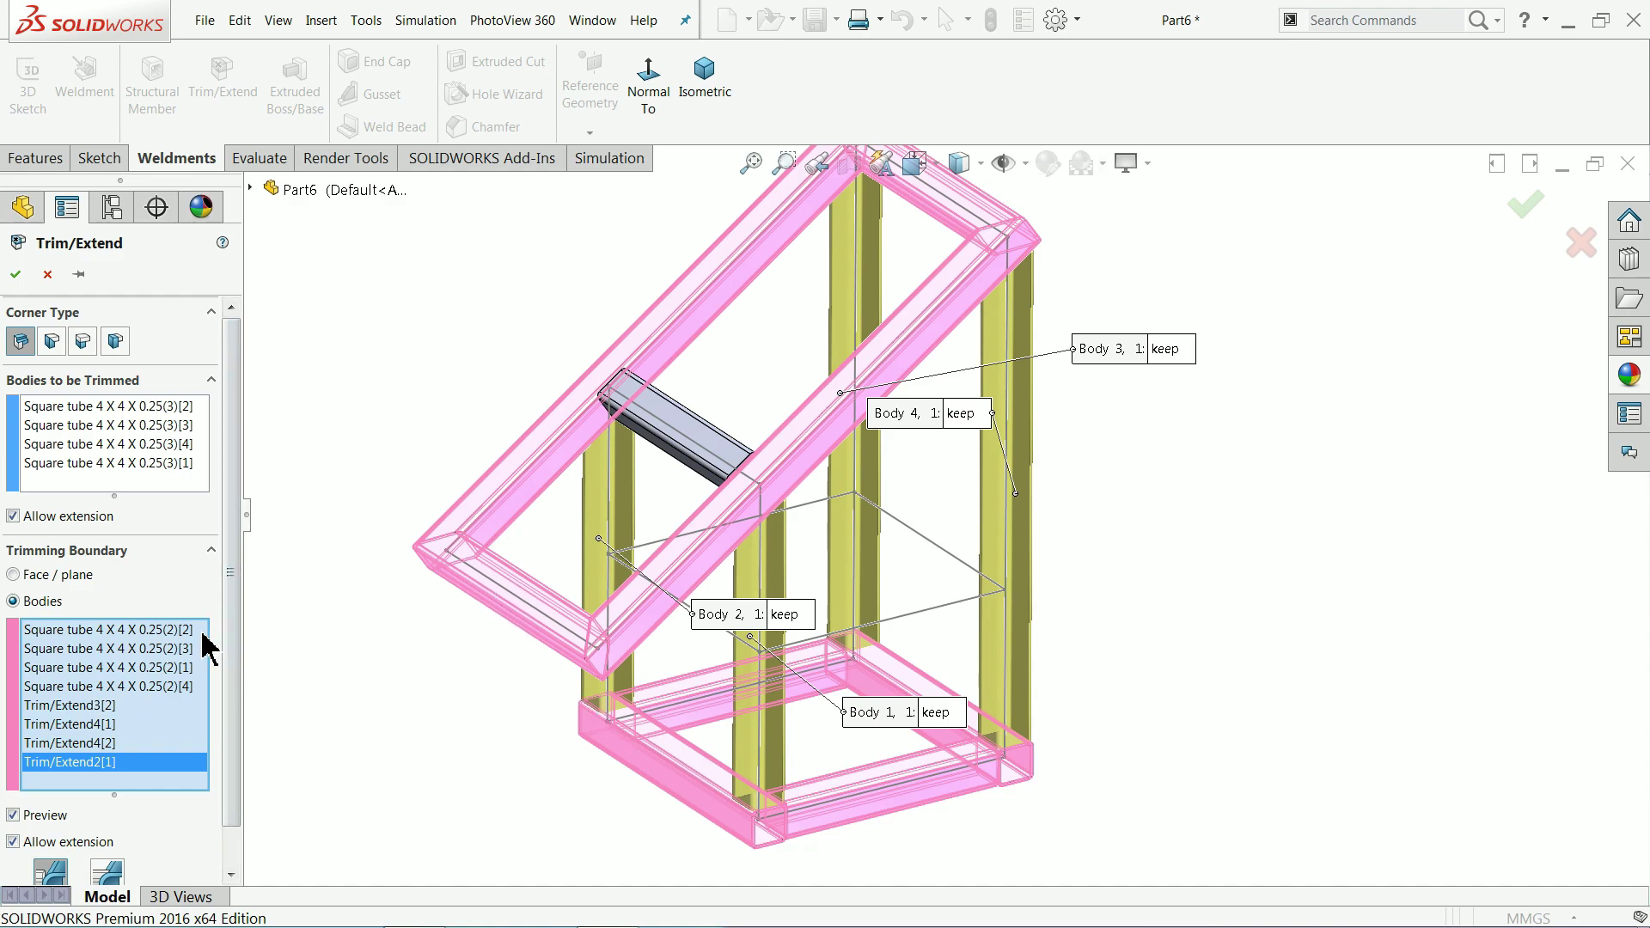
{"action": "scroll", "coordinate": [771, 603], "scroll_direction": "down", "scroll_amount": 2}
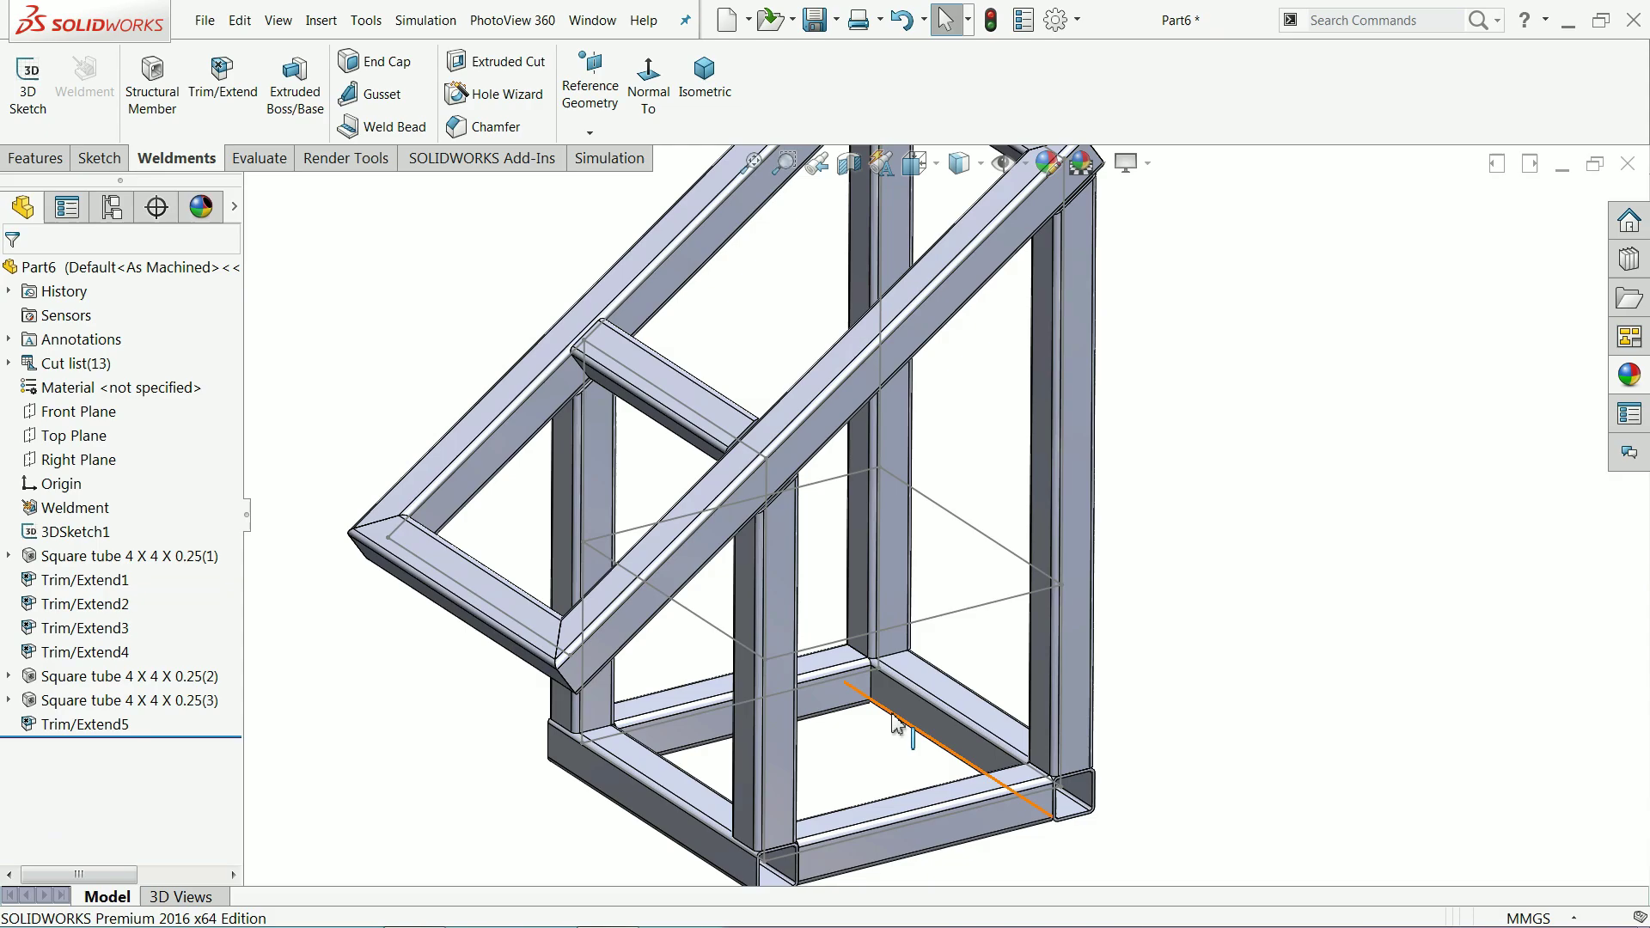
{"action": "scroll", "coordinate": [1092, 283], "scroll_direction": "down", "scroll_amount": 5}
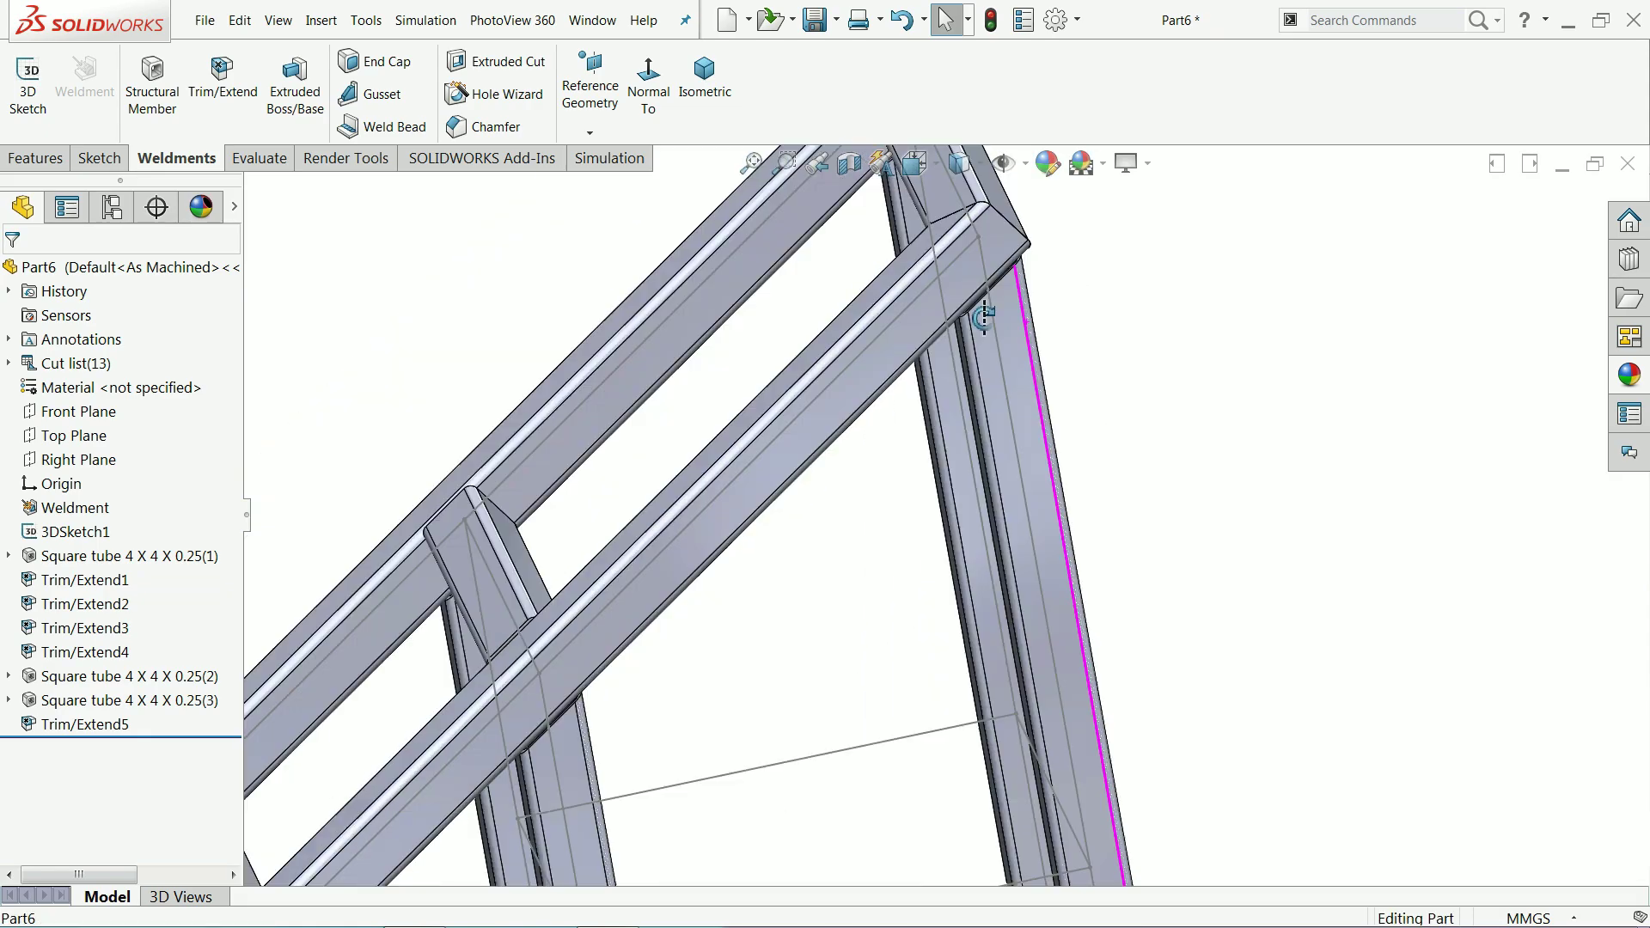
{"action": "middle_click_drag", "start_coordinate": [984, 314], "coordinate": [1073, 354]}
{"action": "scroll", "coordinate": [1083, 366], "scroll_direction": "up", "scroll_amount": 10}
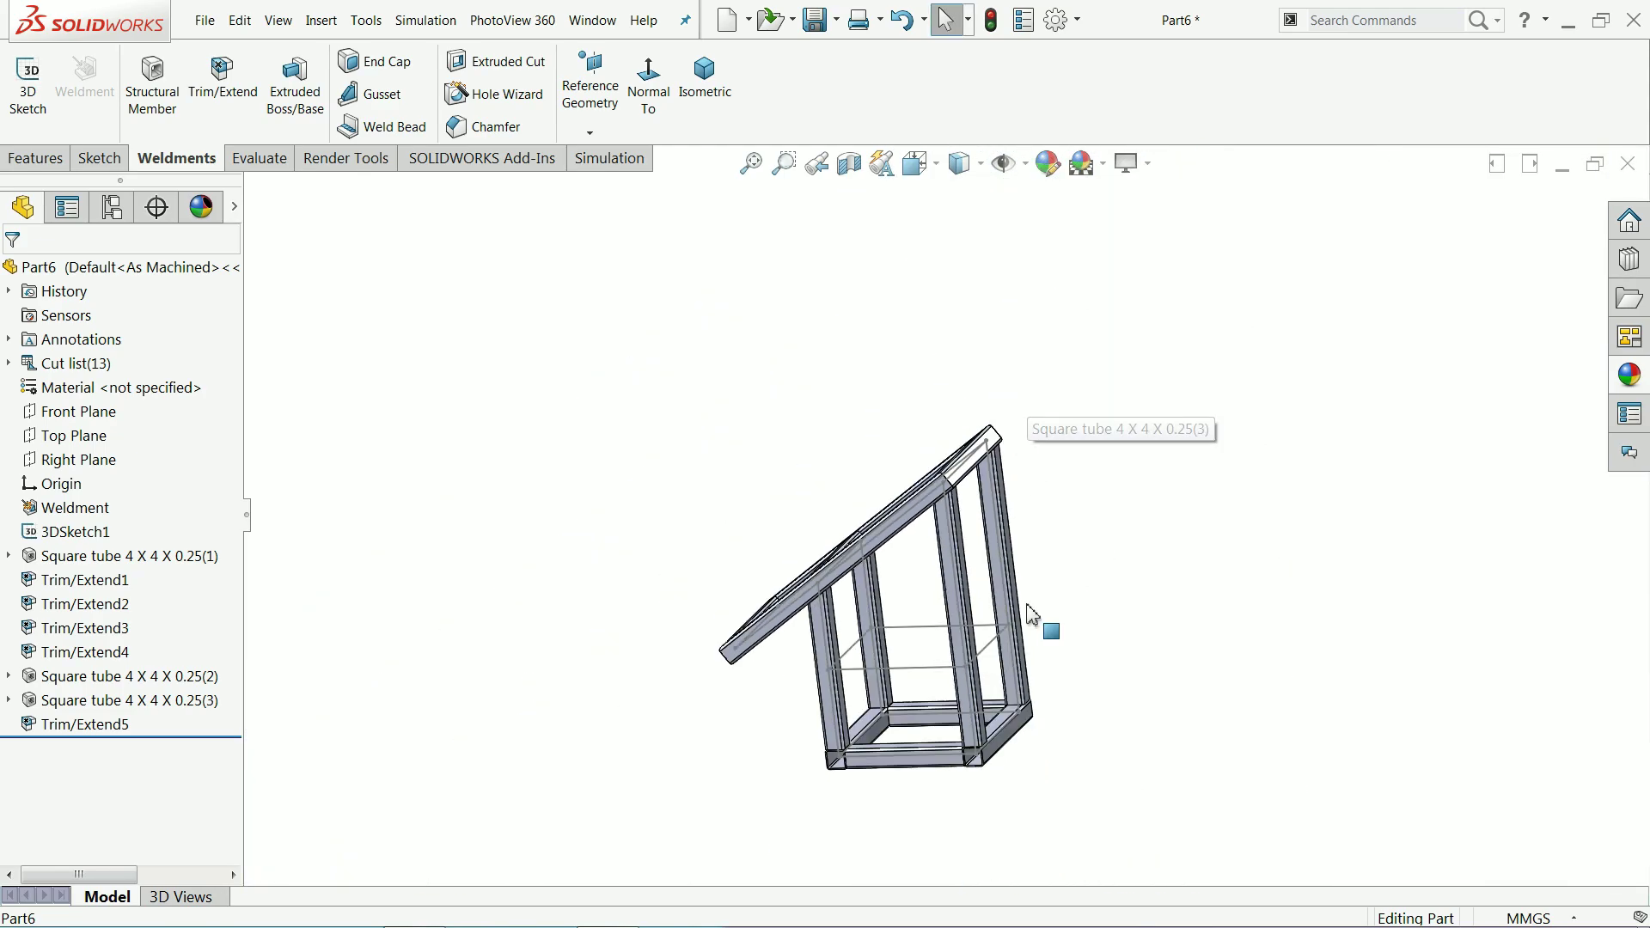
{"action": "scroll", "coordinate": [933, 731], "scroll_direction": "down", "scroll_amount": 5}
{"action": "middle_click_drag", "start_coordinate": [933, 730], "coordinate": [922, 613]}
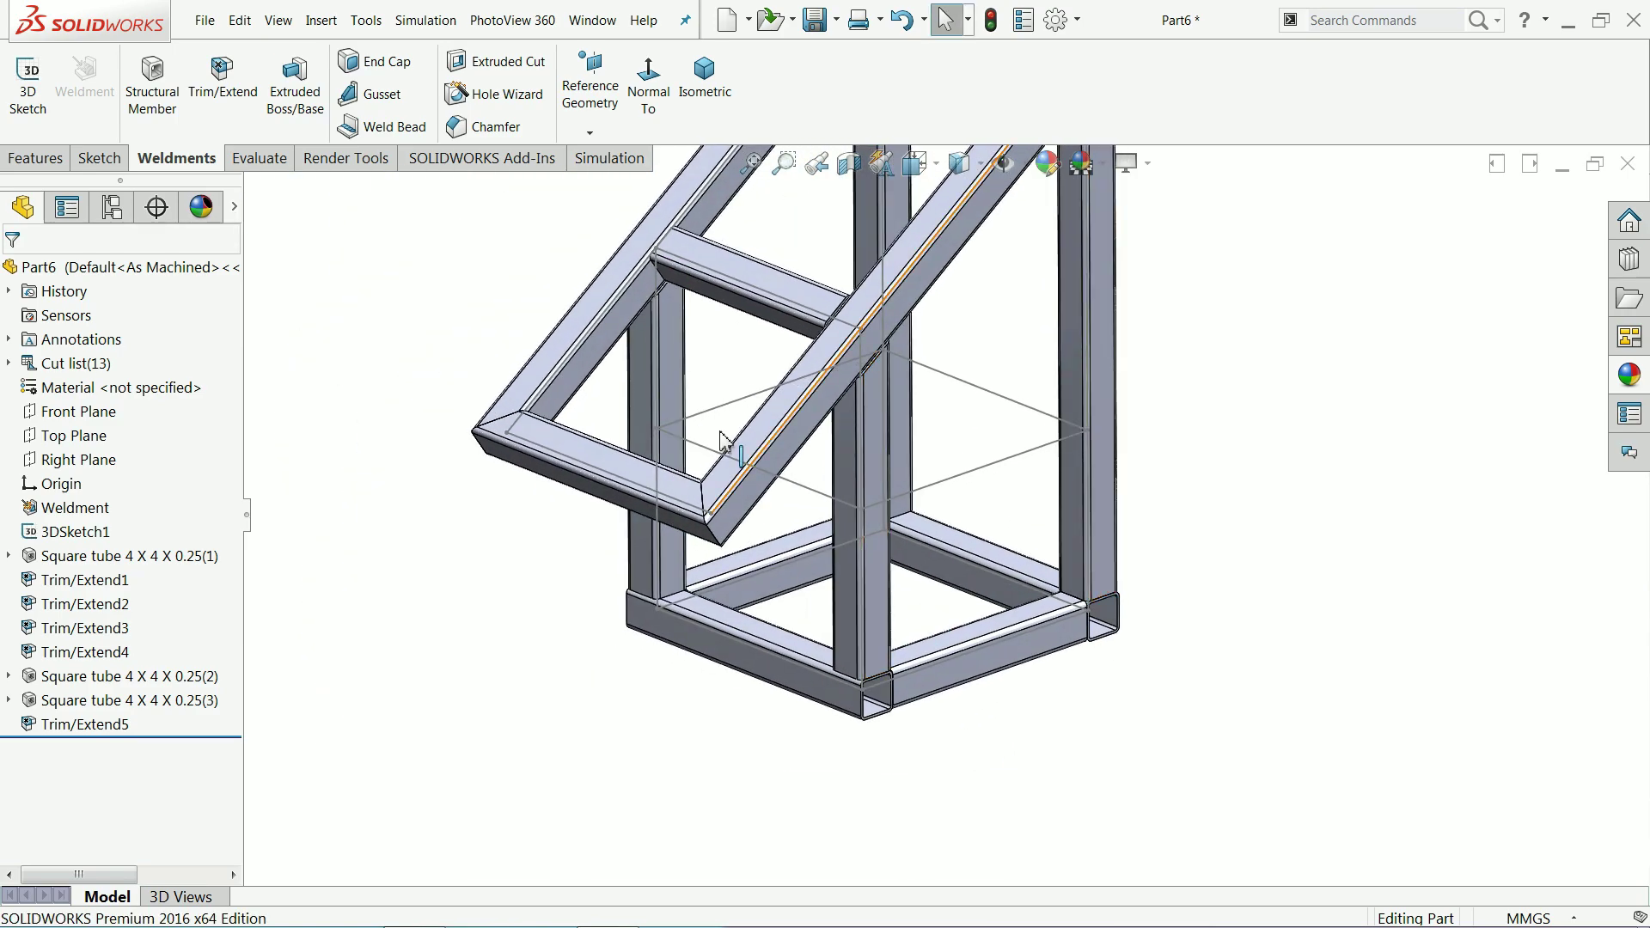
Step: Add ansi inch 4 x 4 x 0.25 square tubes on the four mid-level lines, in two groups of opposite lines
{"action": "left_click", "coordinate": [156, 95]}
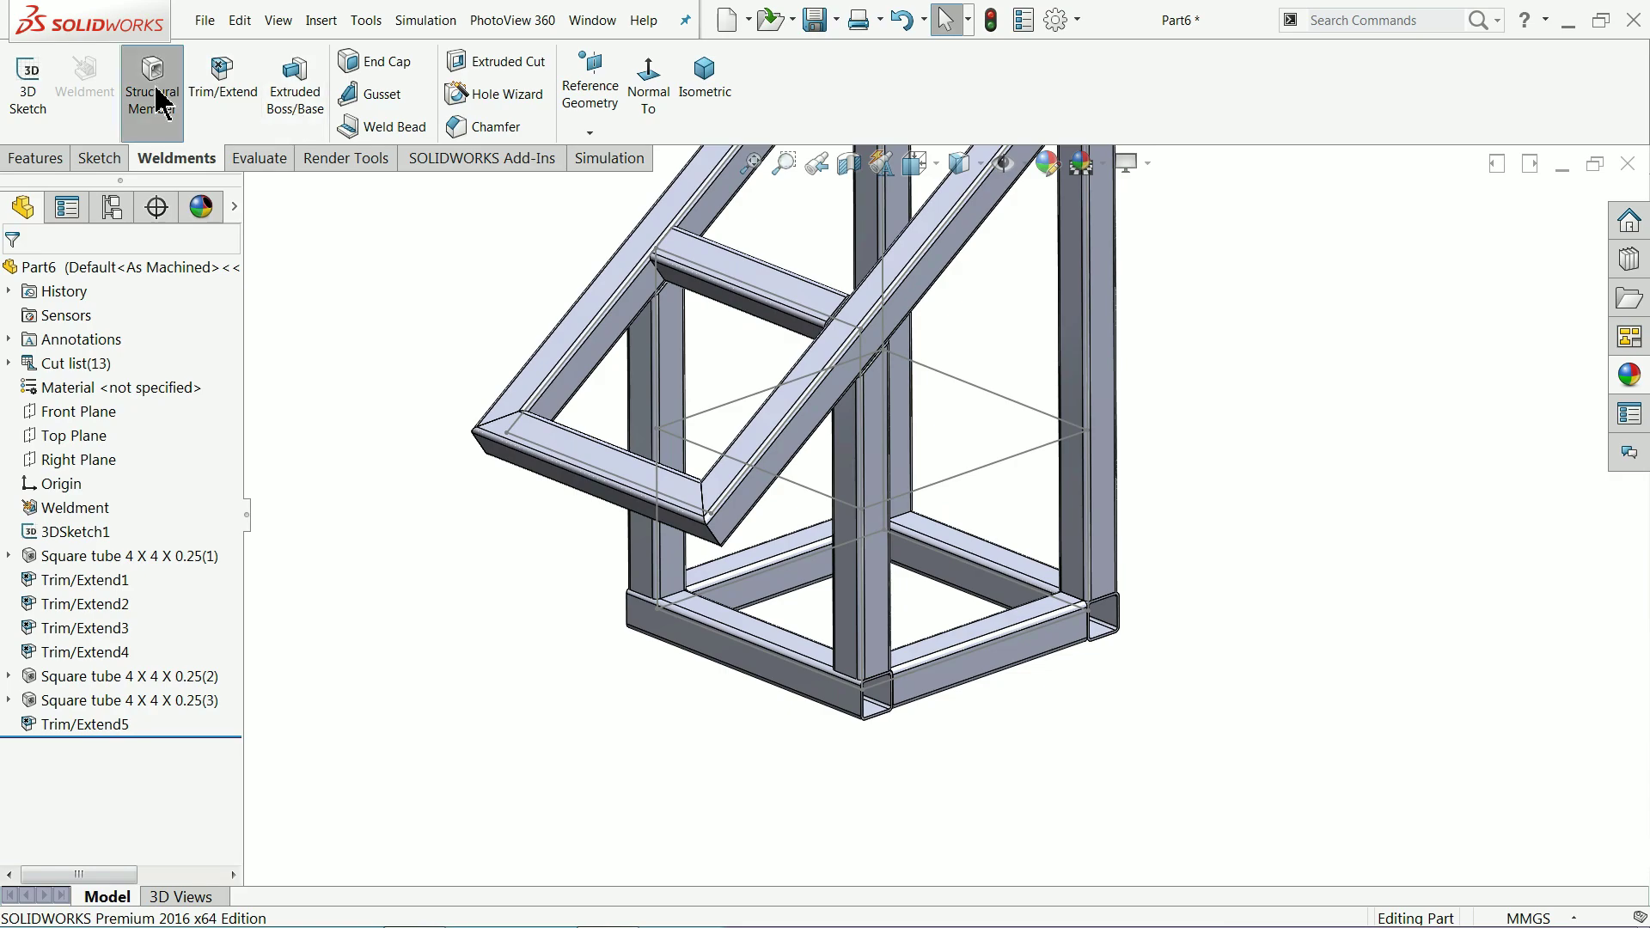
{"action": "scroll", "coordinate": [988, 481], "scroll_direction": "down", "scroll_amount": 4}
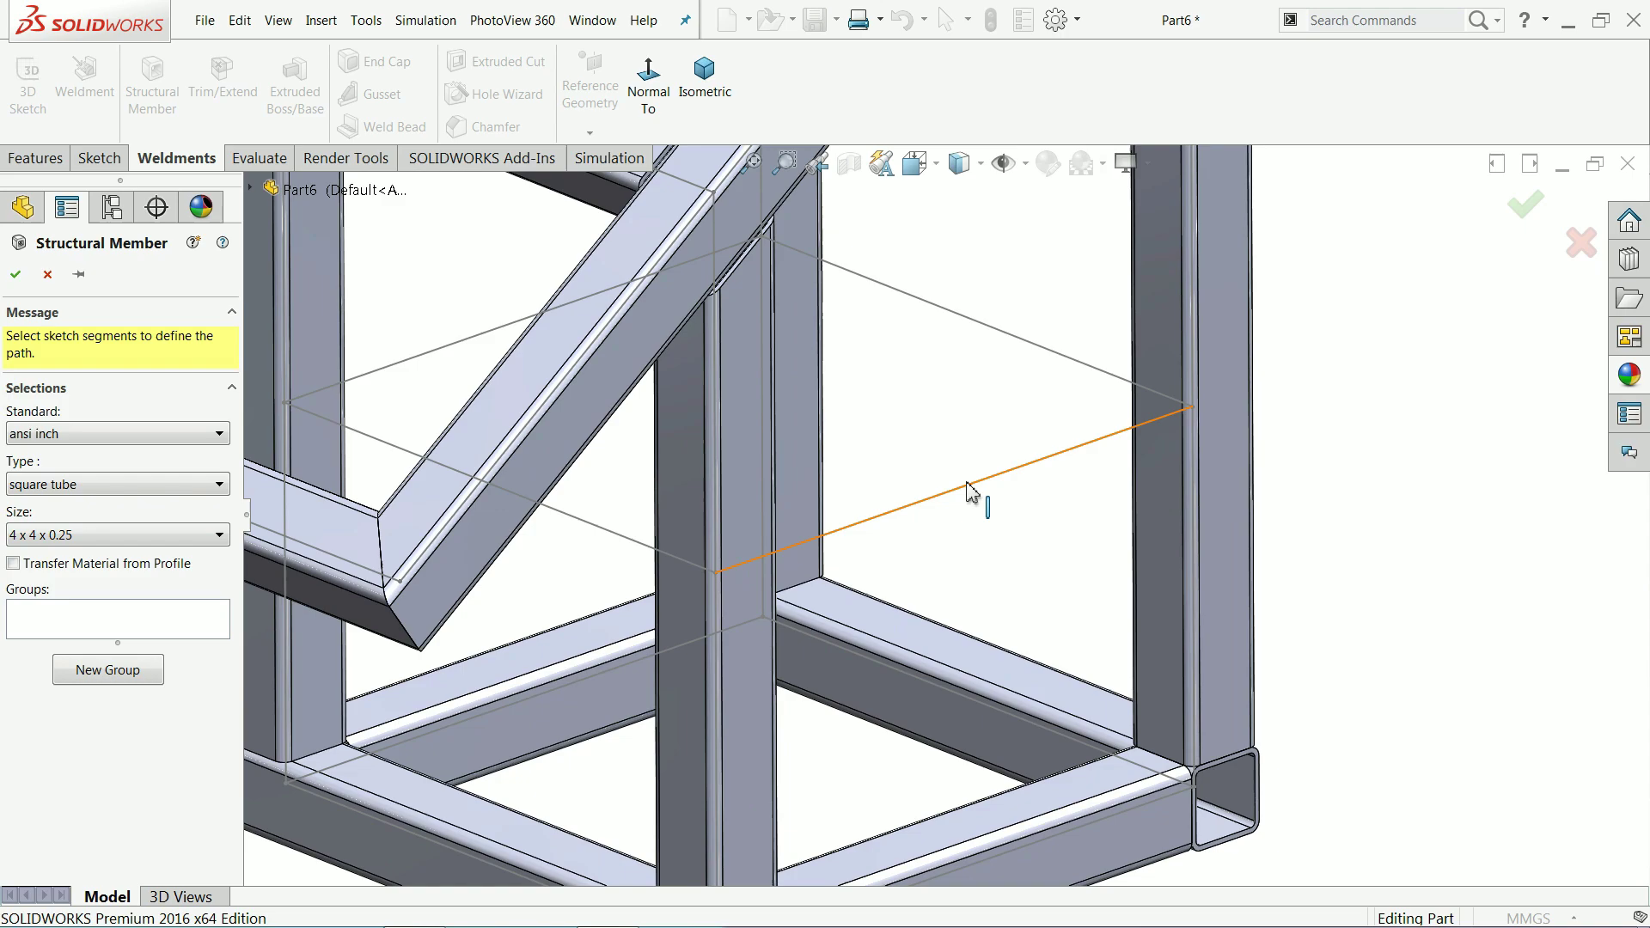
{"action": "left_click", "coordinate": [970, 490]}
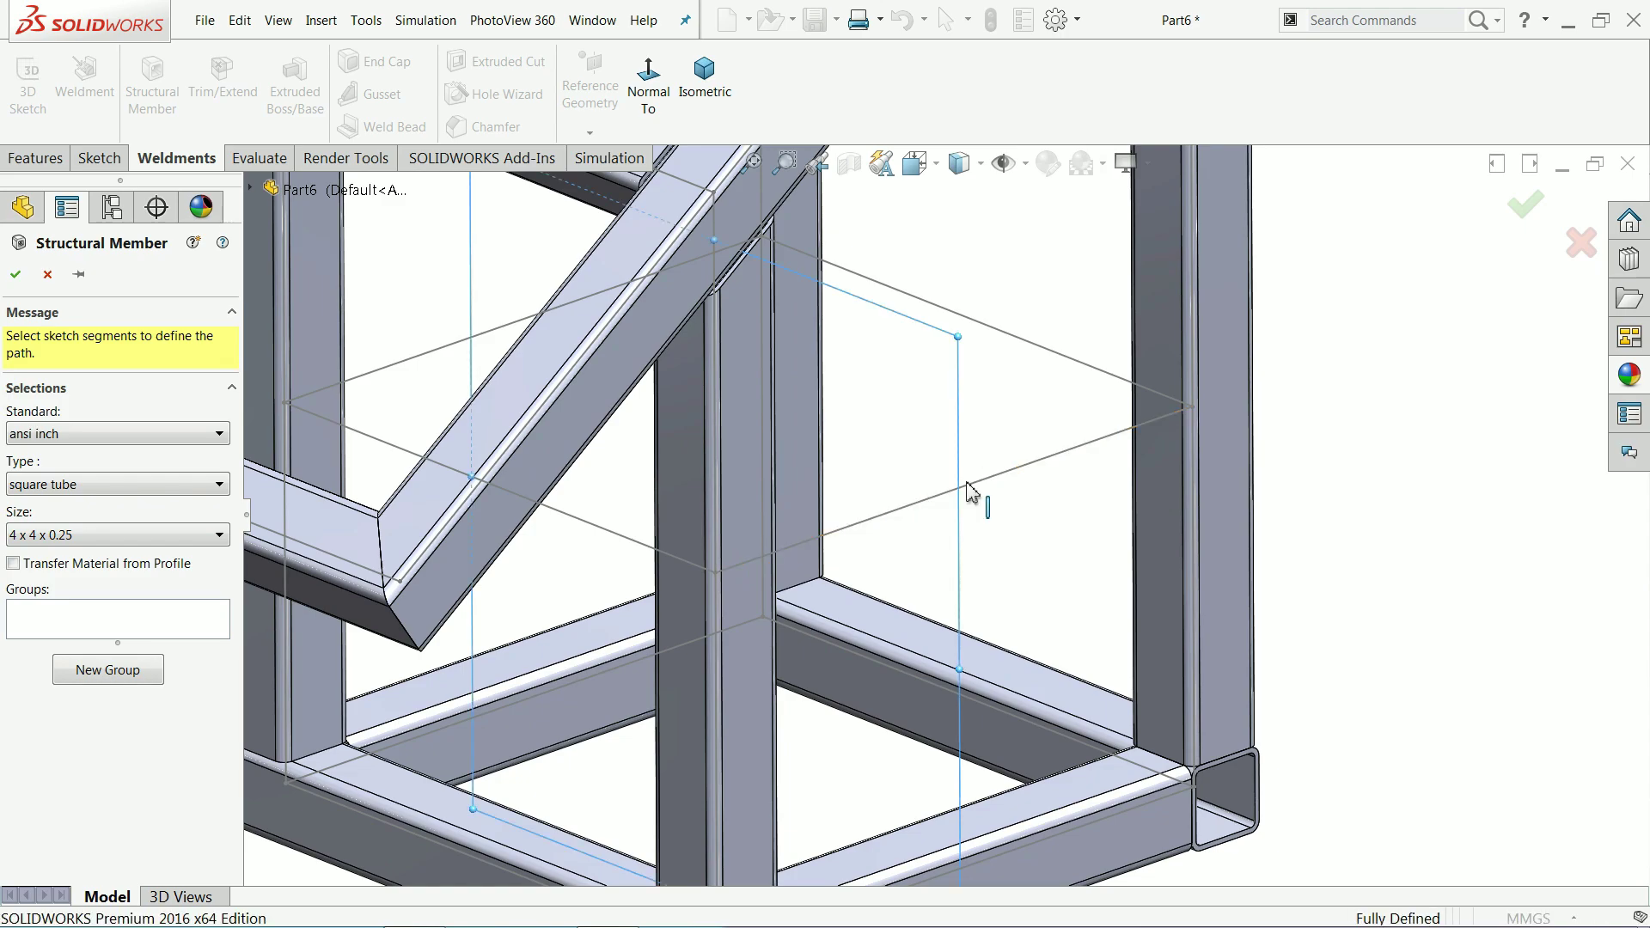
{"action": "left_click", "coordinate": [481, 348]}
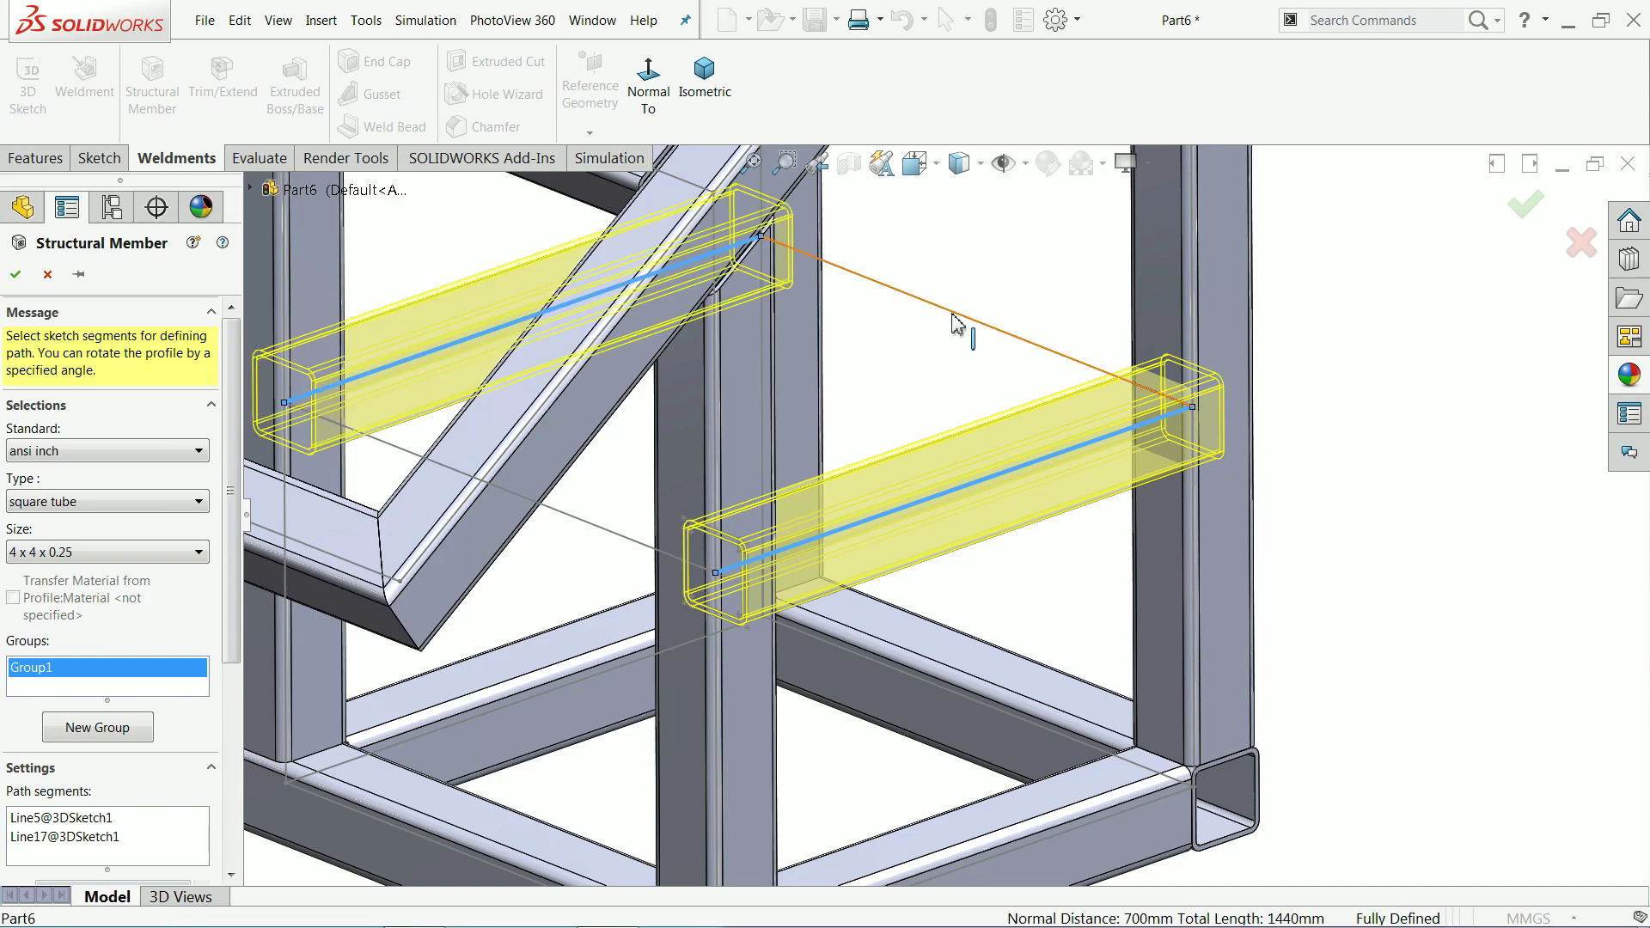
{"action": "left_click", "coordinate": [95, 728]}
{"action": "left_click", "coordinate": [606, 538]}
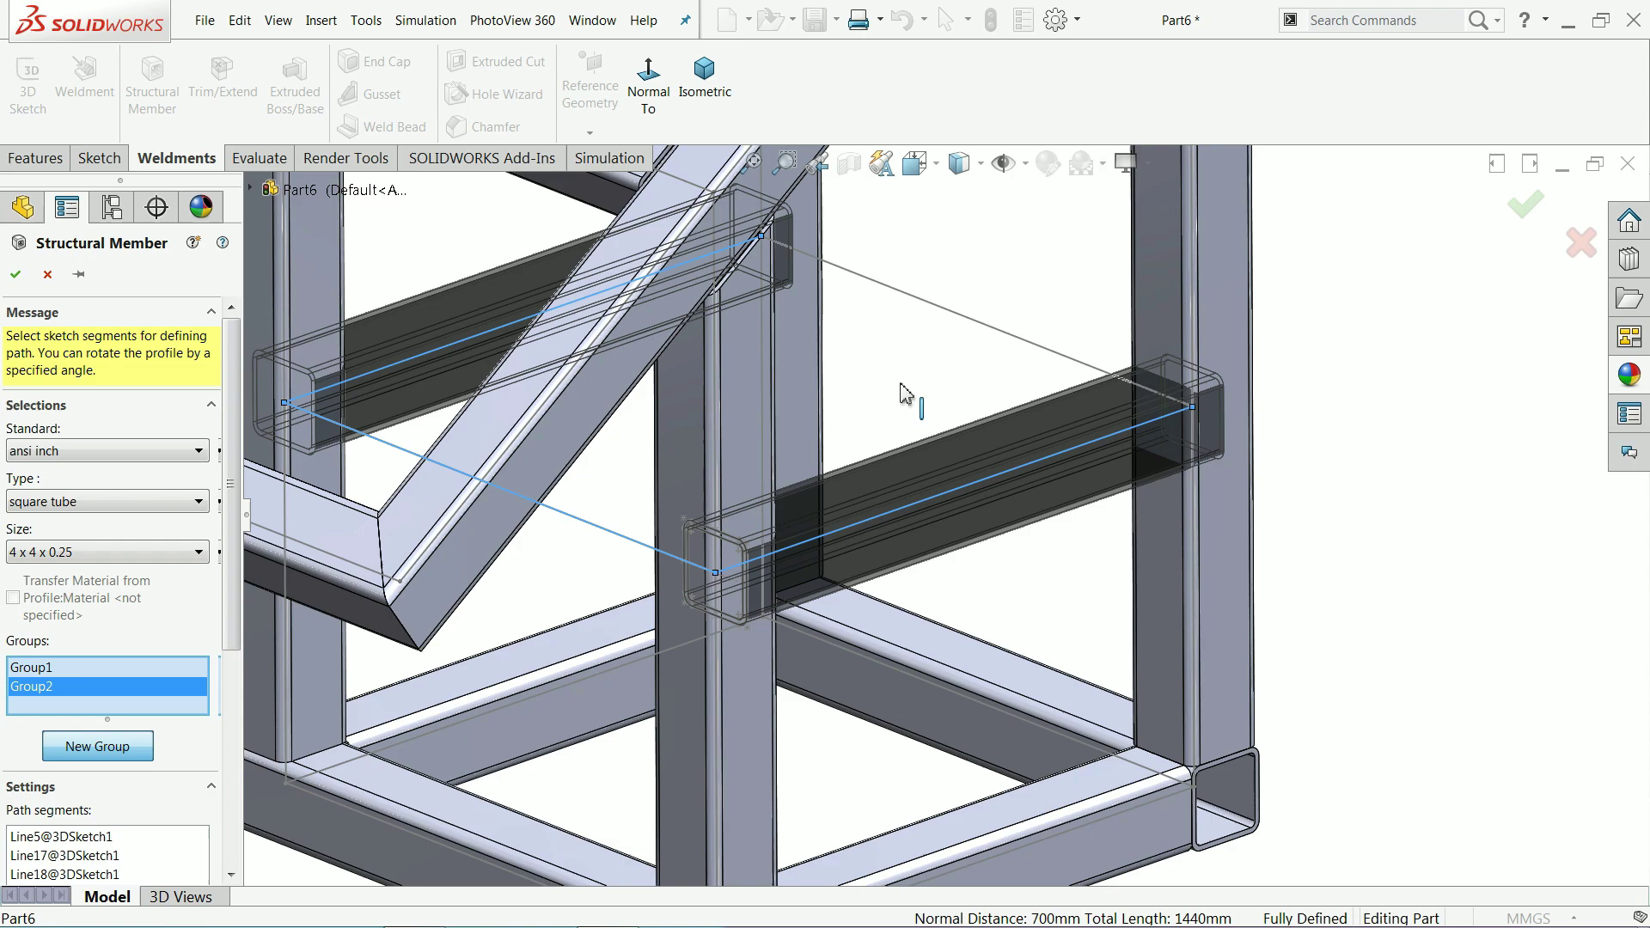
{"action": "left_click", "coordinate": [975, 334]}
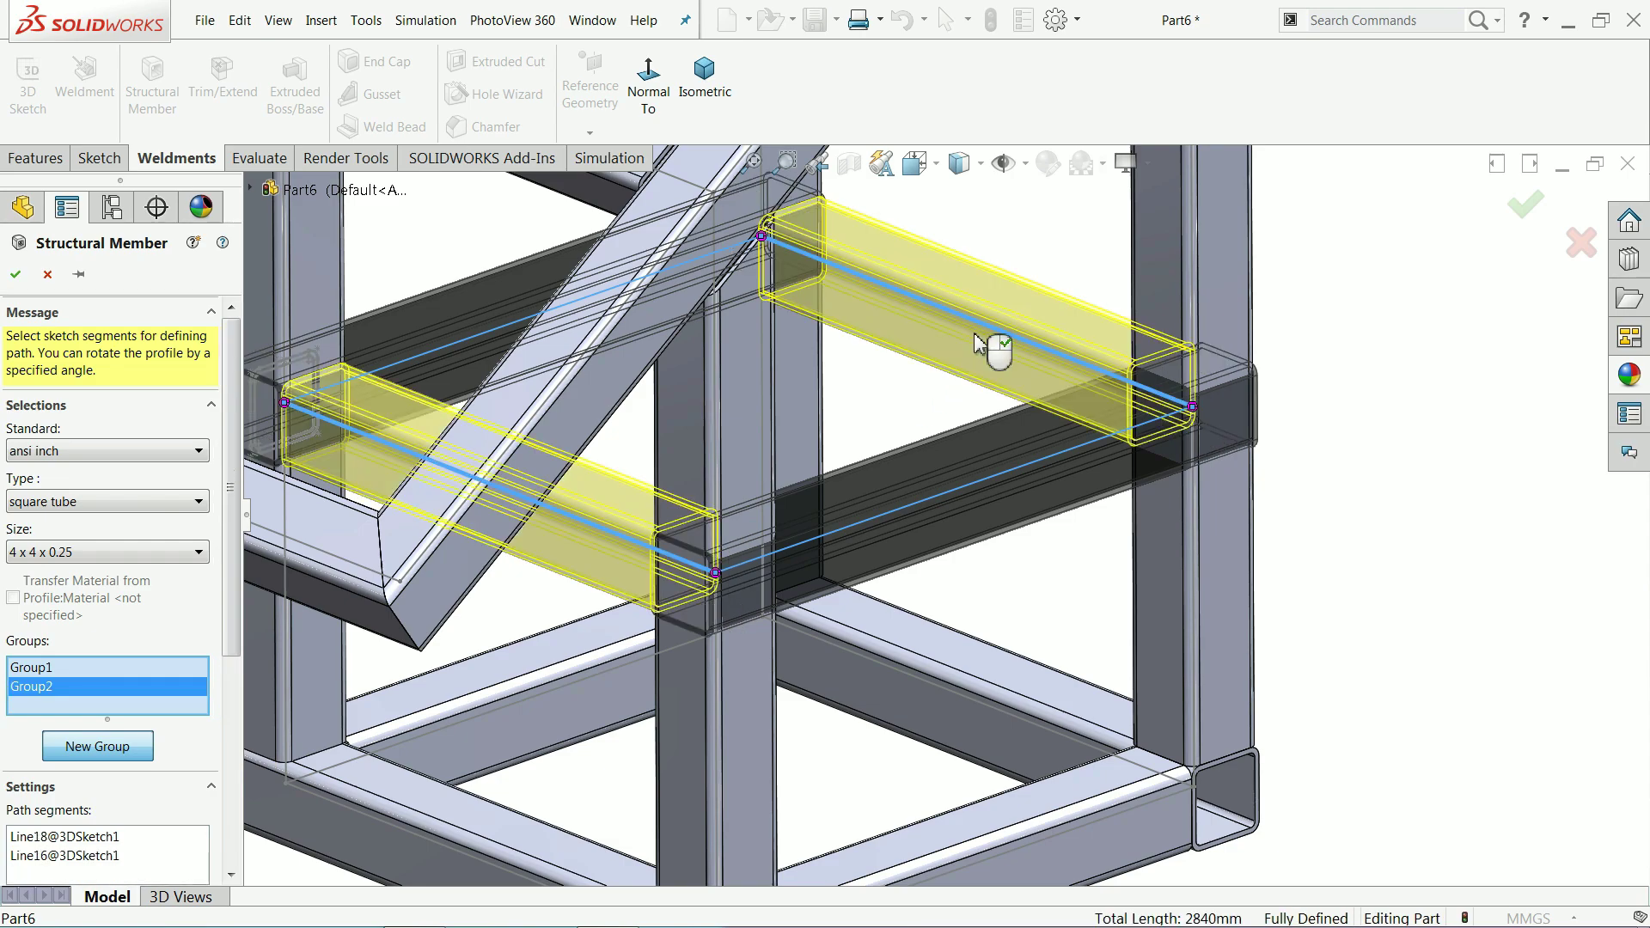
{"action": "left_click", "coordinate": [14, 276]}
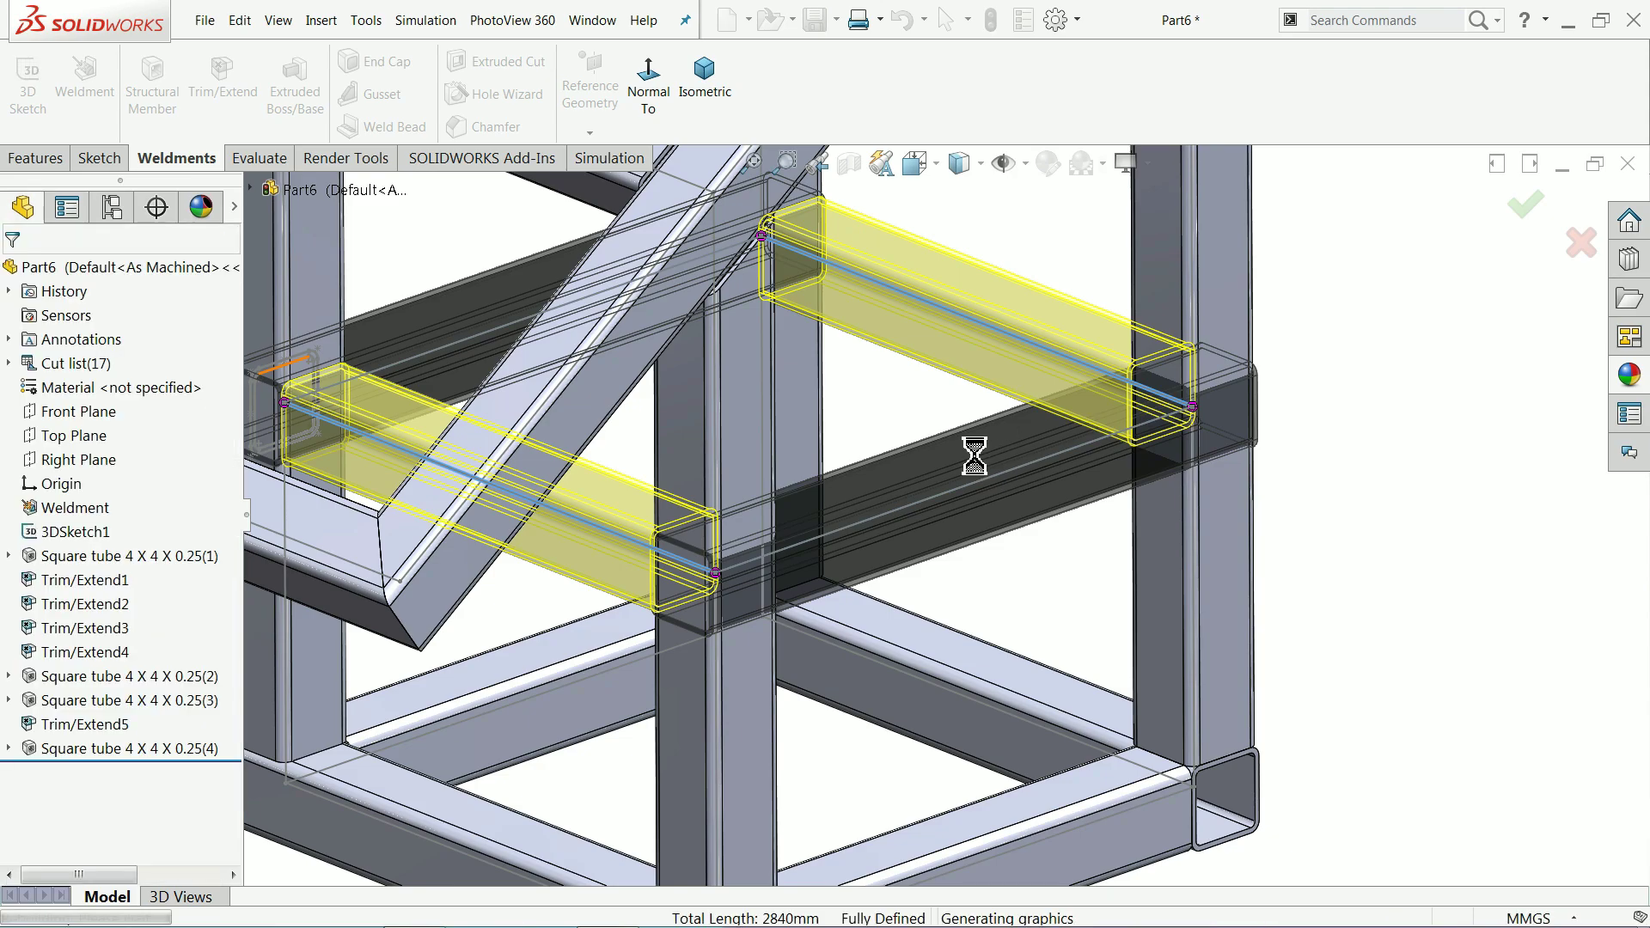
{"action": "scroll", "coordinate": [972, 460], "scroll_direction": "up", "scroll_amount": 5}
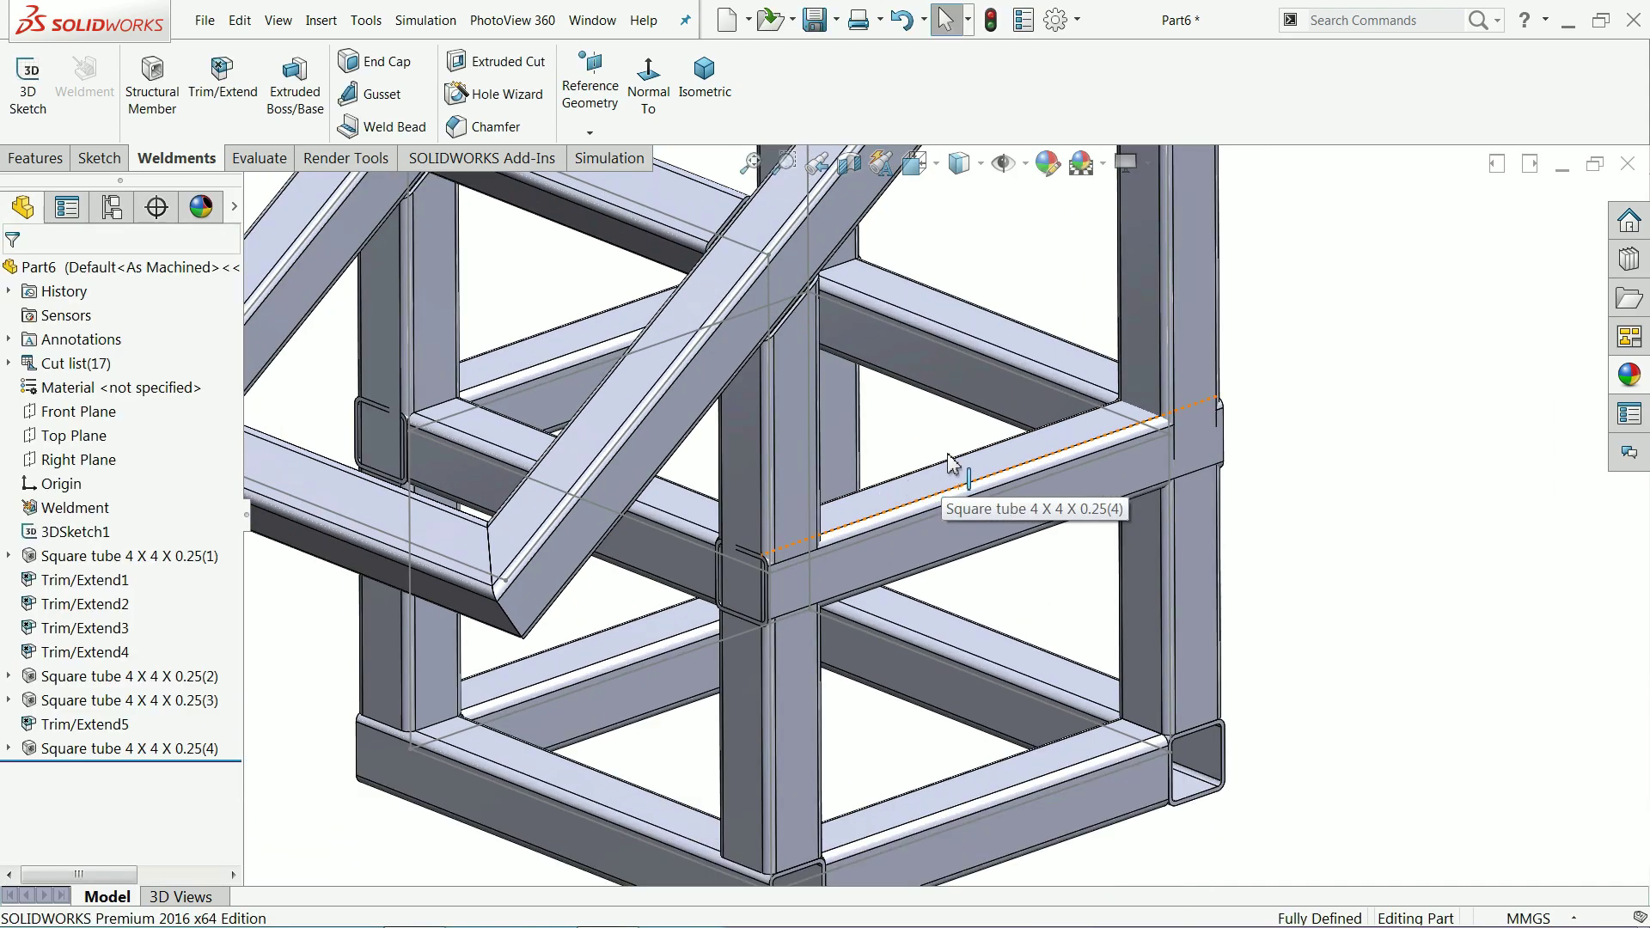
Step: Start Trim/Extend and select the four mid-height ring tubes as the bodies to trim
{"action": "scroll", "coordinate": [945, 455], "scroll_direction": "down", "scroll_amount": 2}
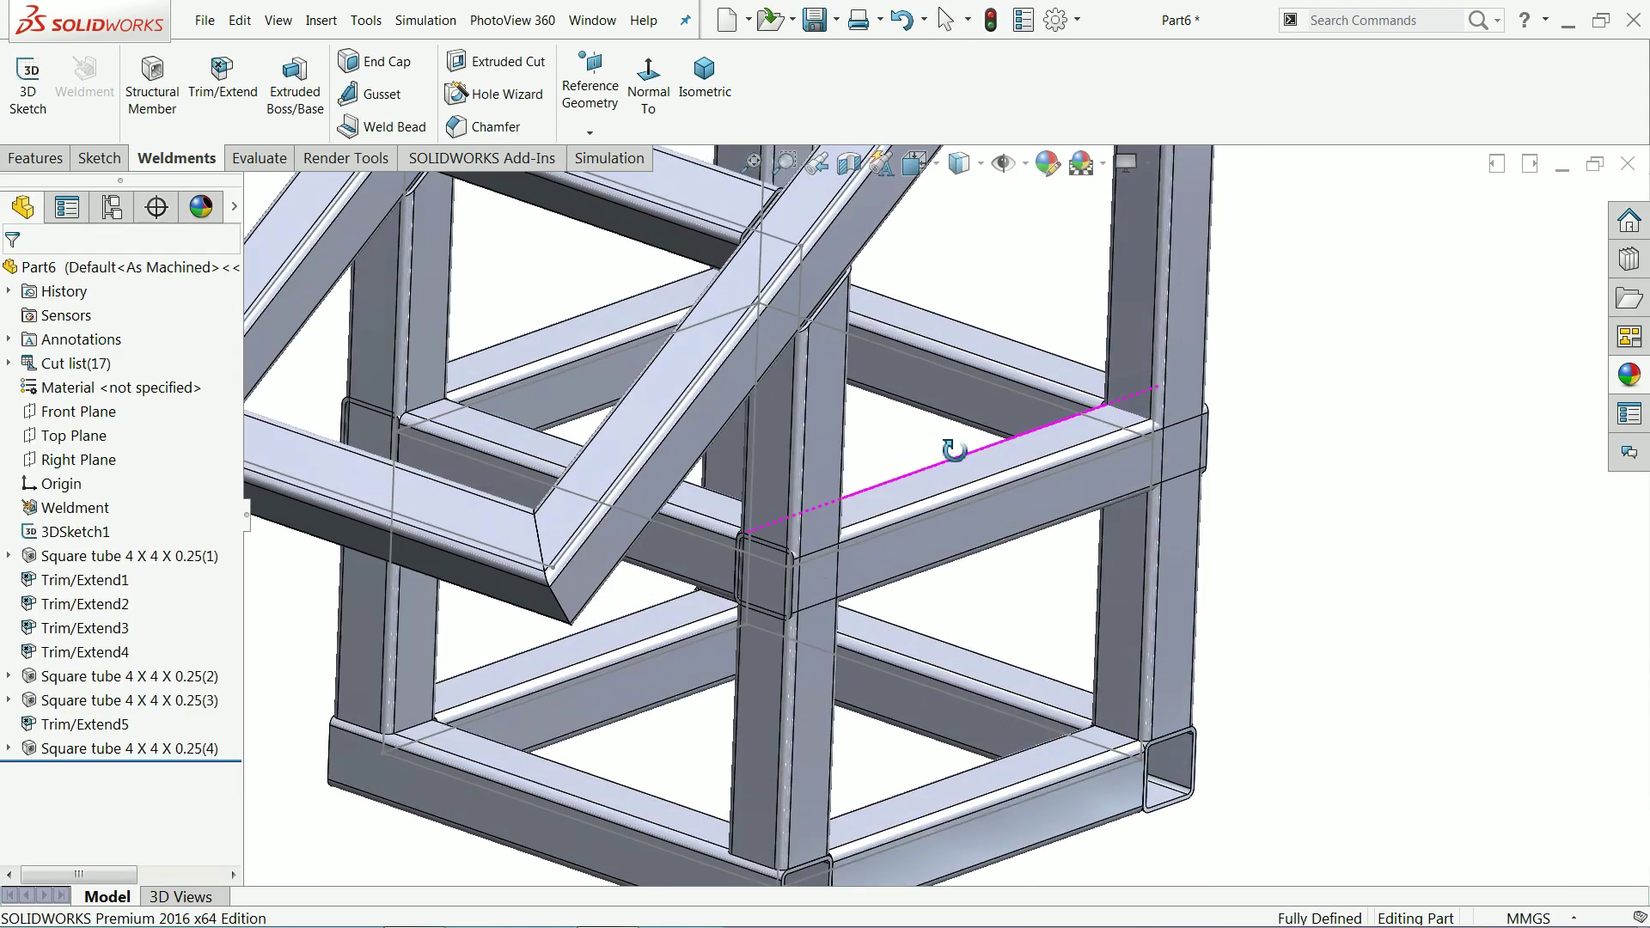
{"action": "left_click", "coordinate": [222, 76]}
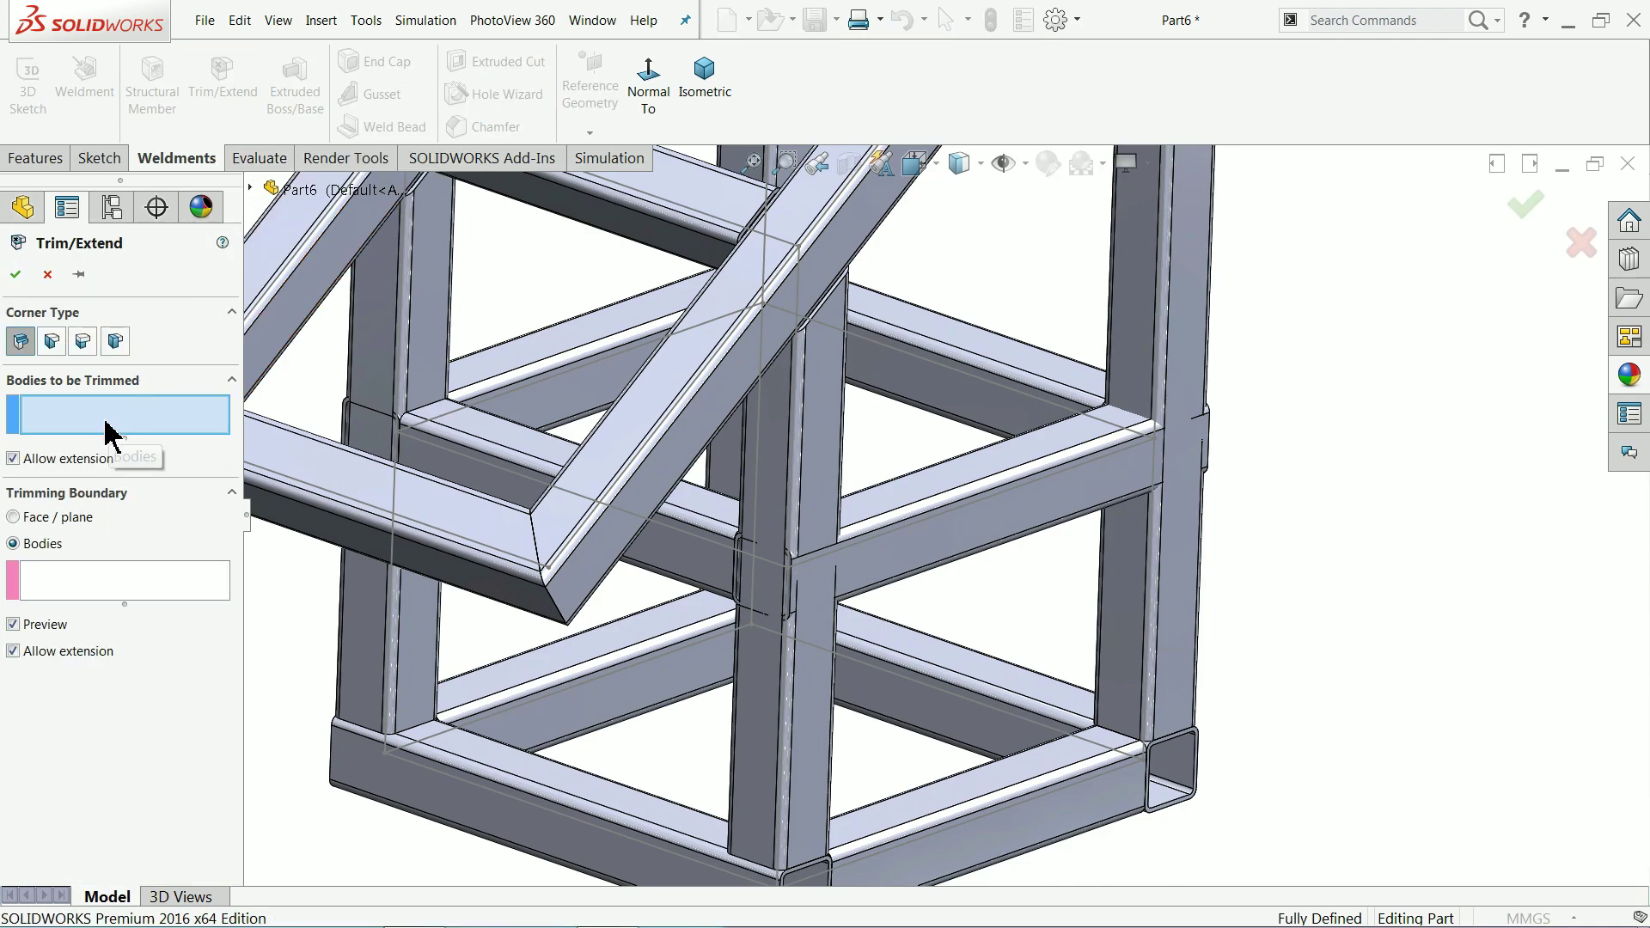
{"action": "left_click", "coordinate": [1023, 416]}
{"action": "left_click", "coordinate": [994, 492]}
{"action": "left_click", "coordinate": [692, 541]}
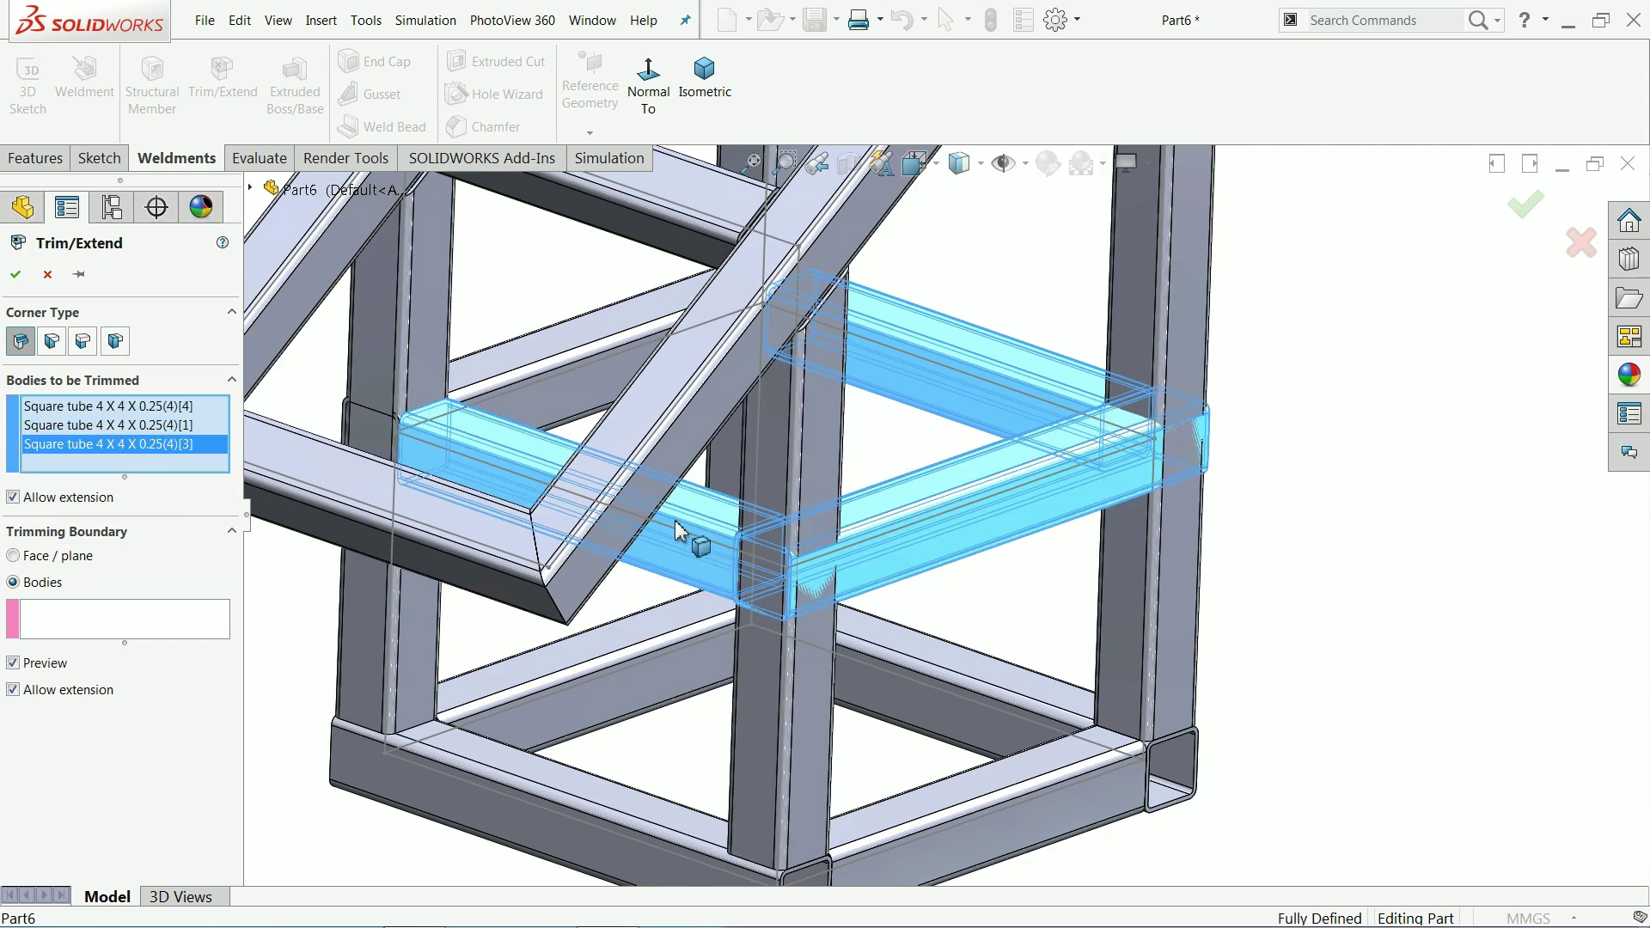
{"action": "left_click", "coordinate": [582, 380]}
Step: Set the four vertical posts as trimming boundary bodies and apply the trim
{"action": "left_click", "coordinate": [145, 647]}
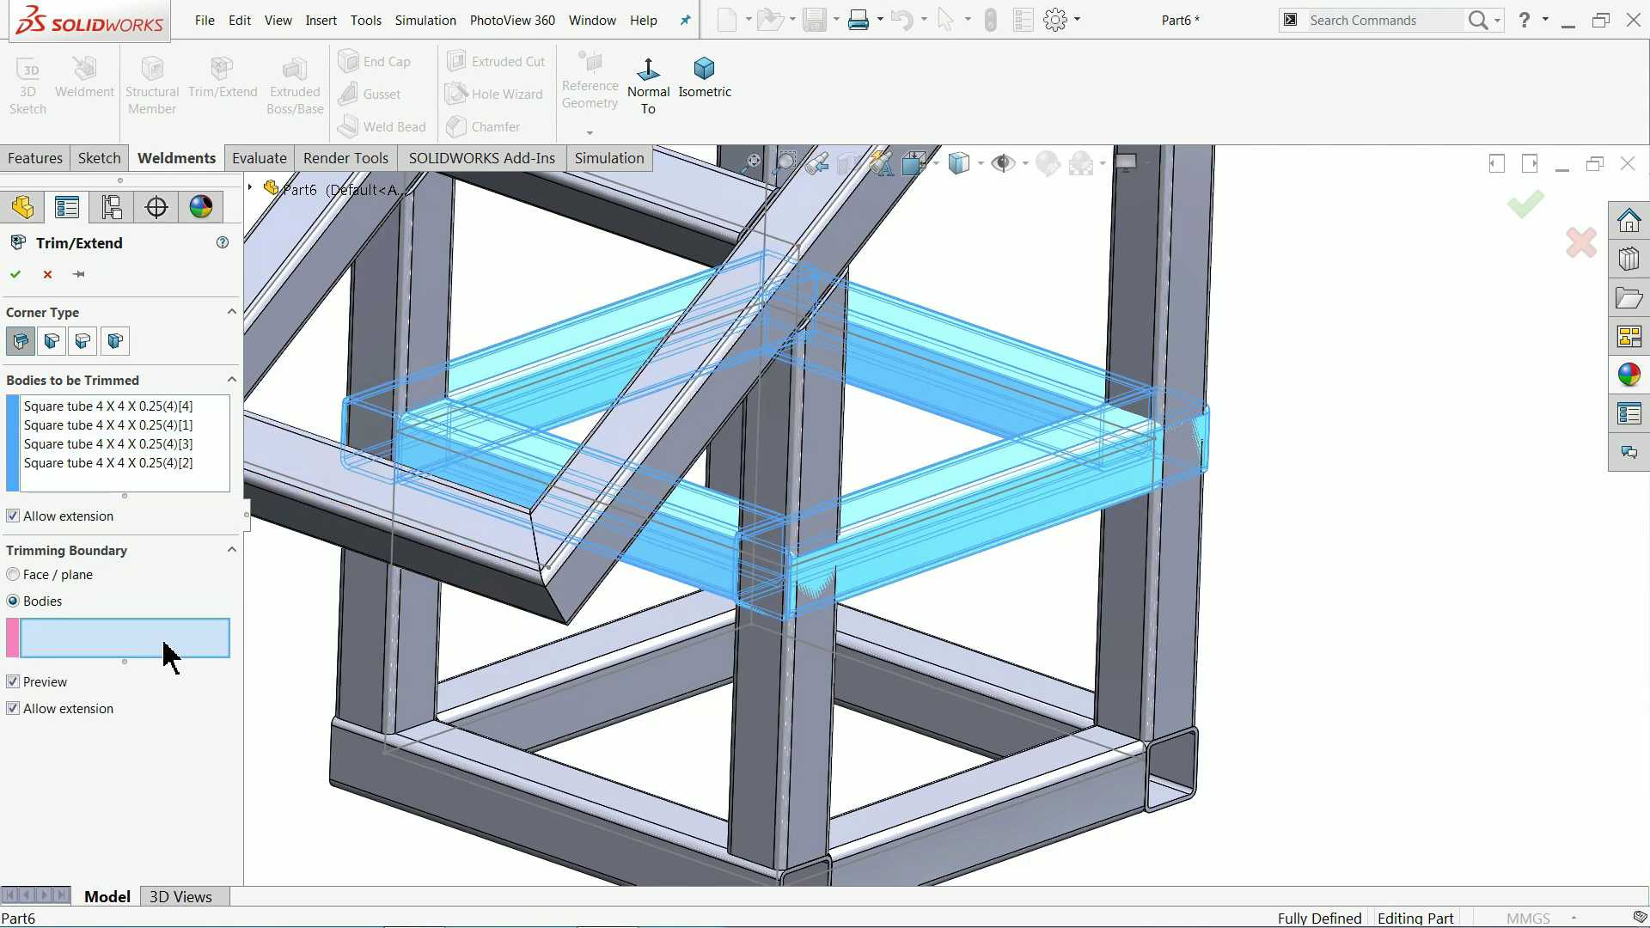
{"action": "left_click", "coordinate": [420, 348]}
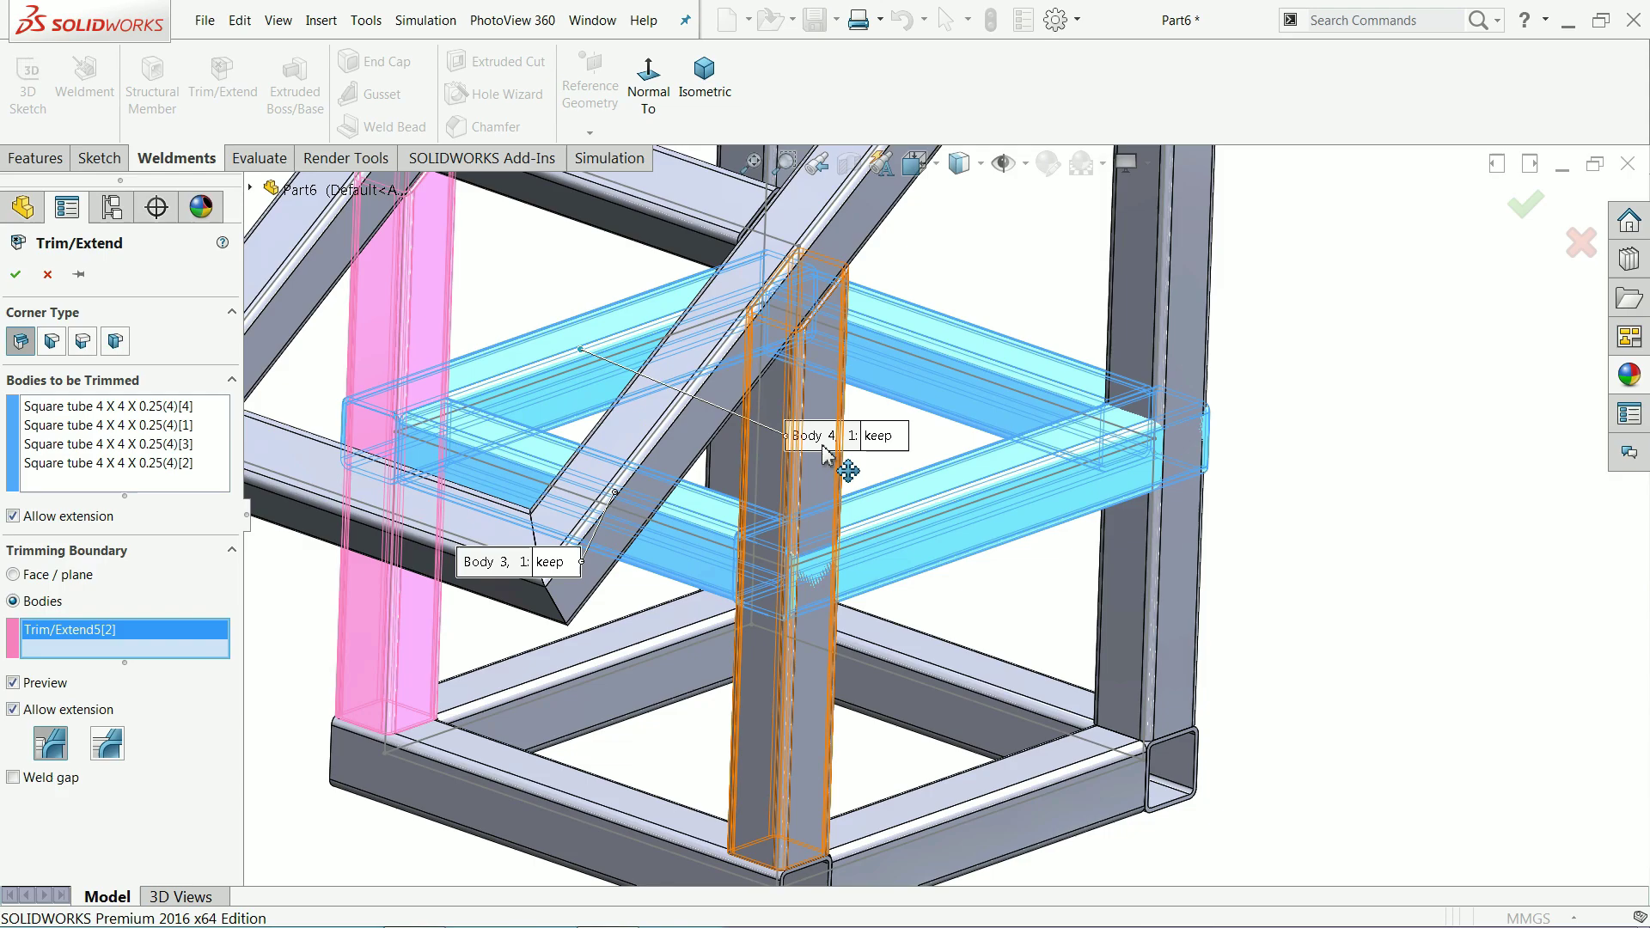
{"action": "left_click", "coordinate": [1179, 338]}
{"action": "left_click", "coordinate": [795, 698]}
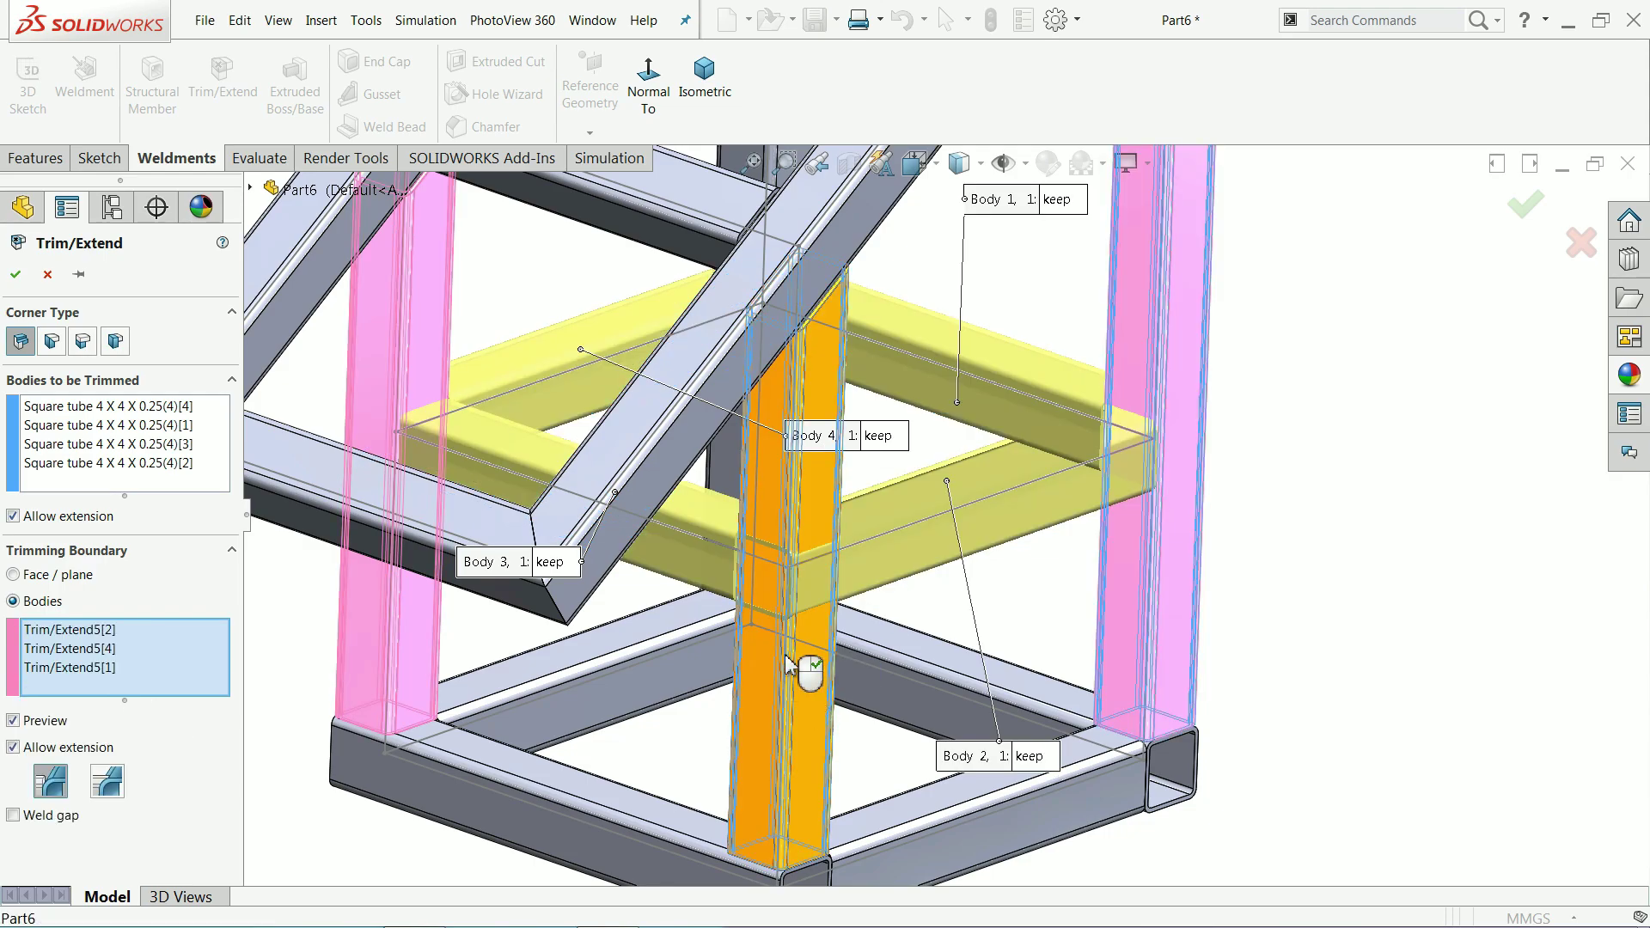
{"action": "middle_click_drag", "start_coordinate": [800, 673], "coordinate": [849, 234]}
{"action": "left_click", "coordinate": [849, 234]}
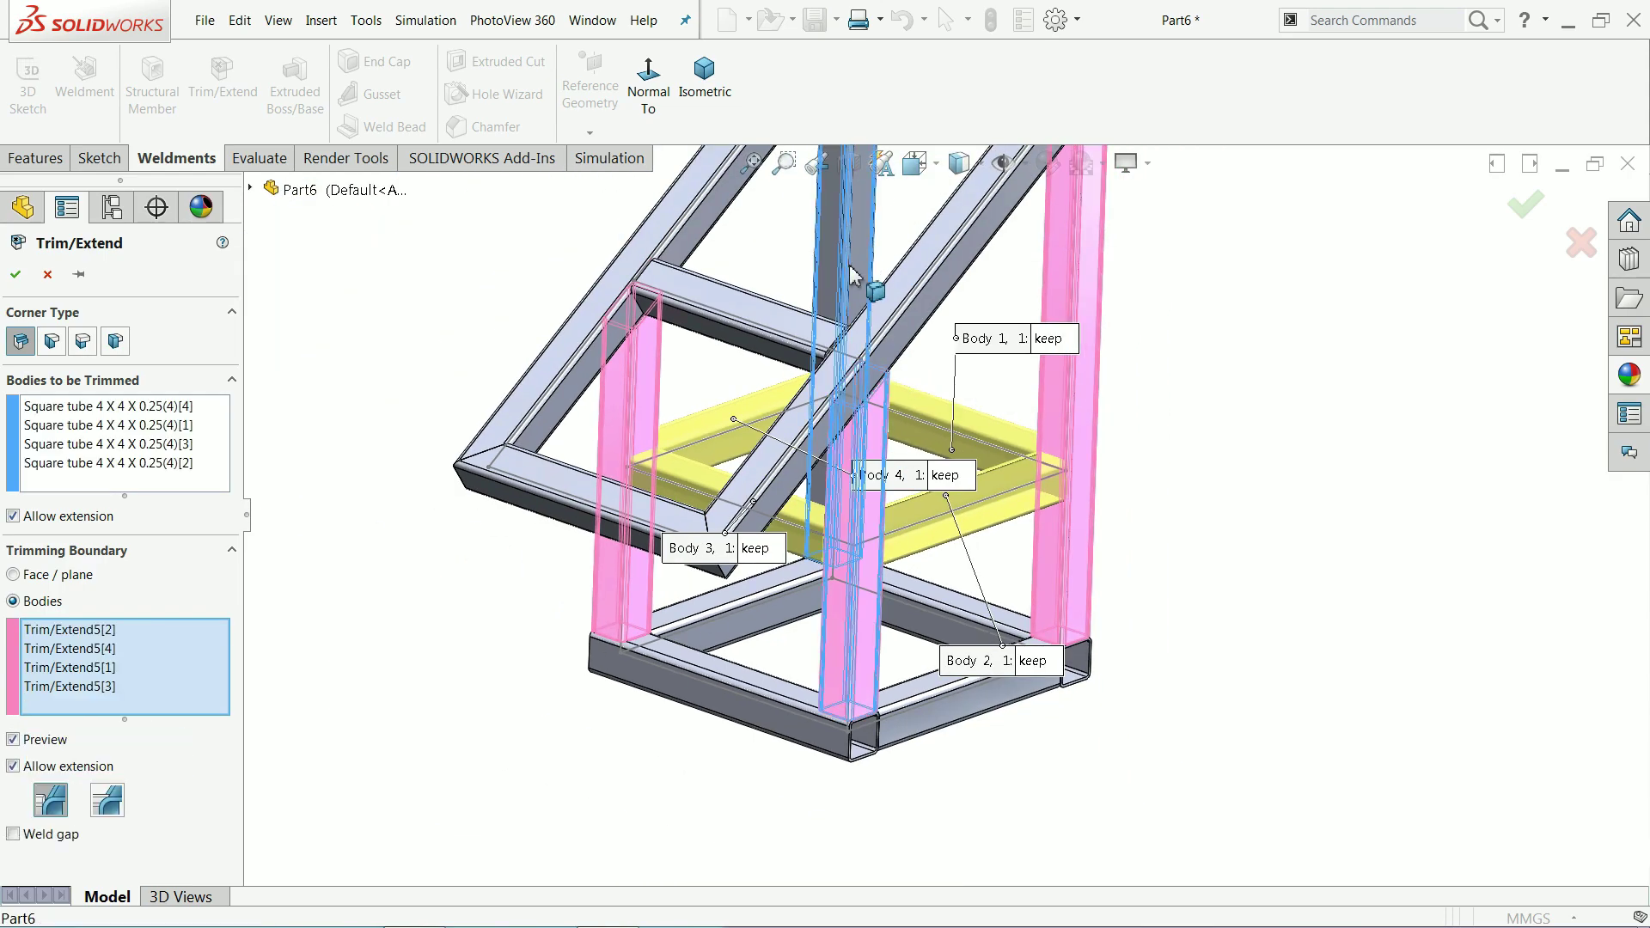
{"action": "left_click", "coordinate": [16, 277]}
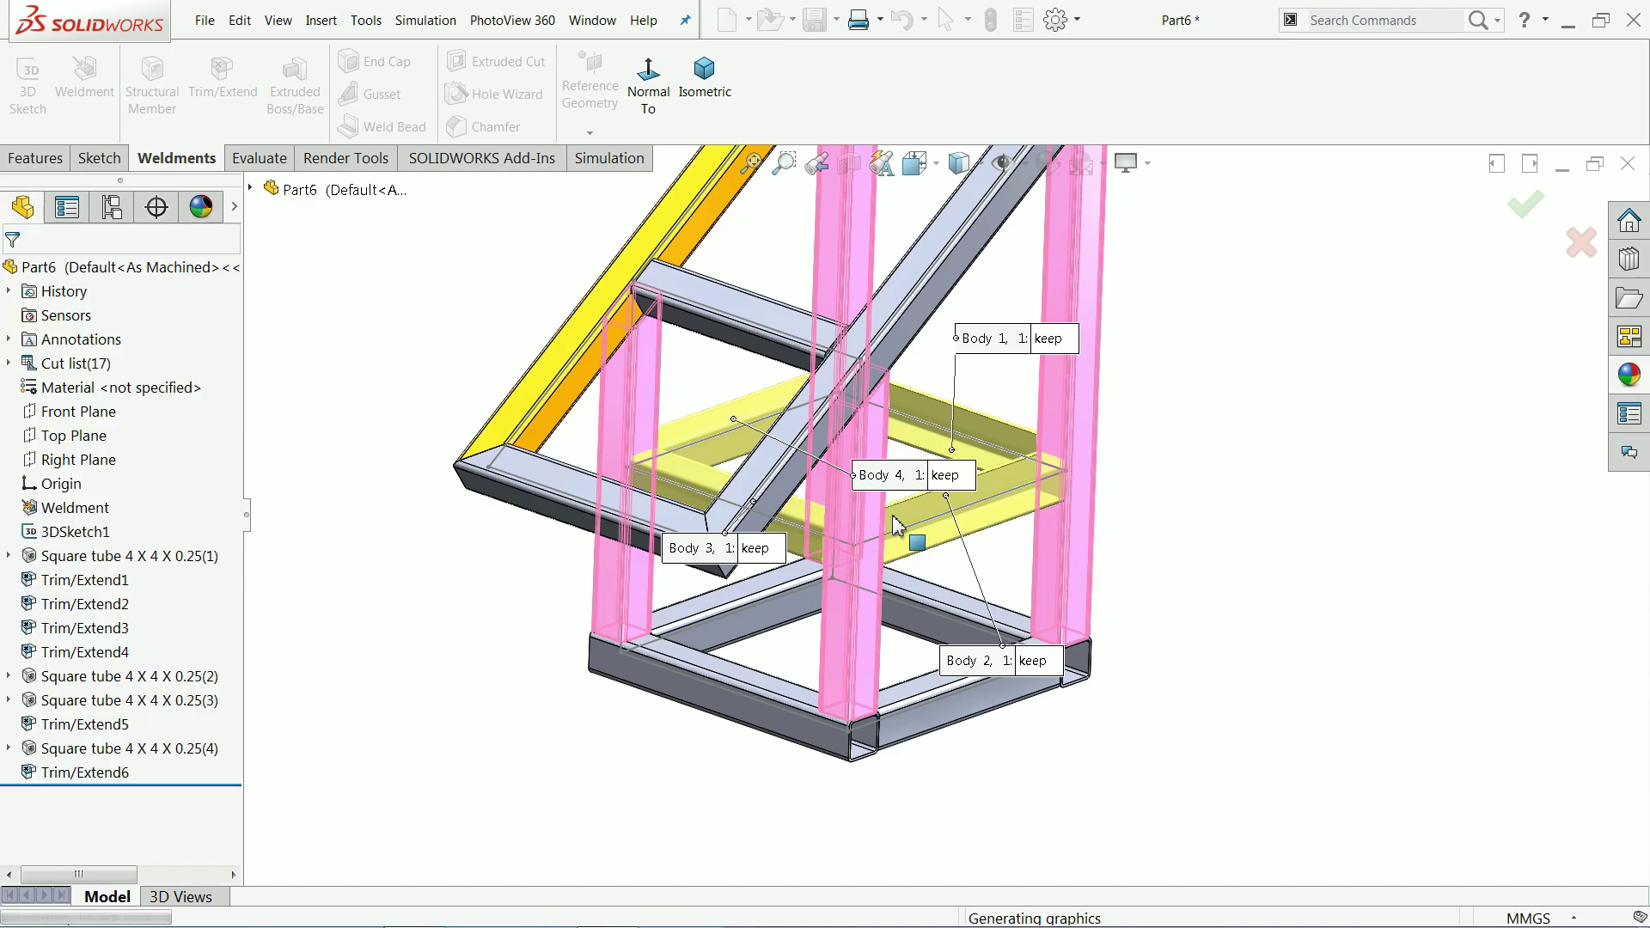
Step: Hide 3DSketch1 from the FeatureManager tree, leaving only the tube frame visible
{"action": "scroll", "coordinate": [911, 551], "scroll_direction": "down", "scroll_amount": 8}
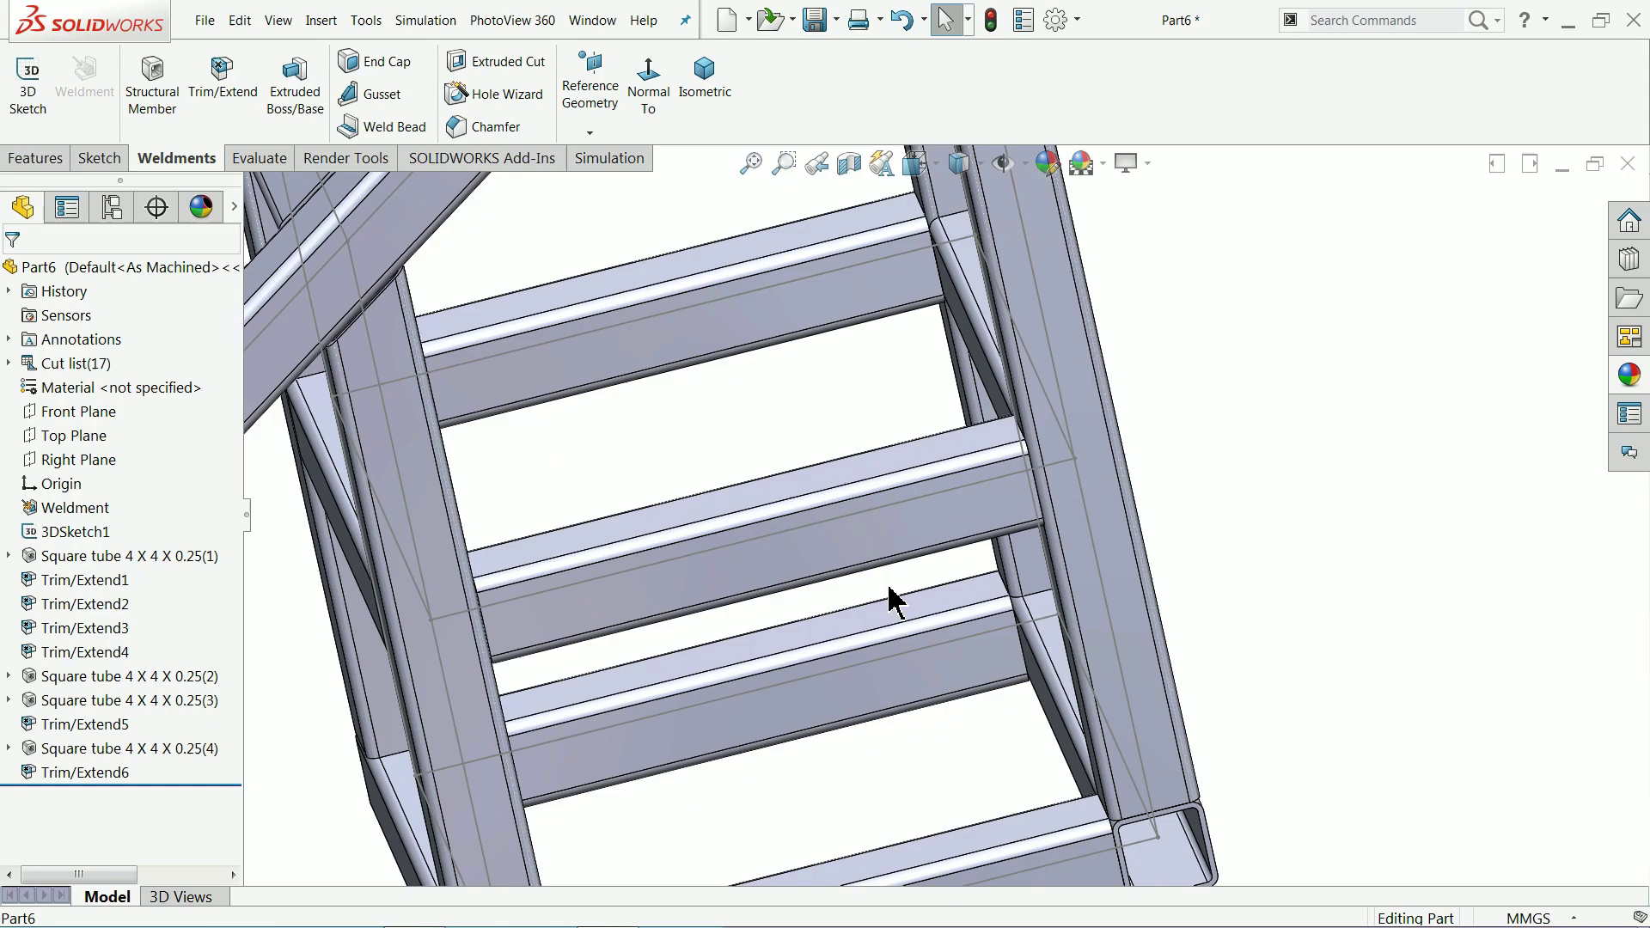
{"action": "scroll", "coordinate": [1045, 497], "scroll_direction": "down", "scroll_amount": 10}
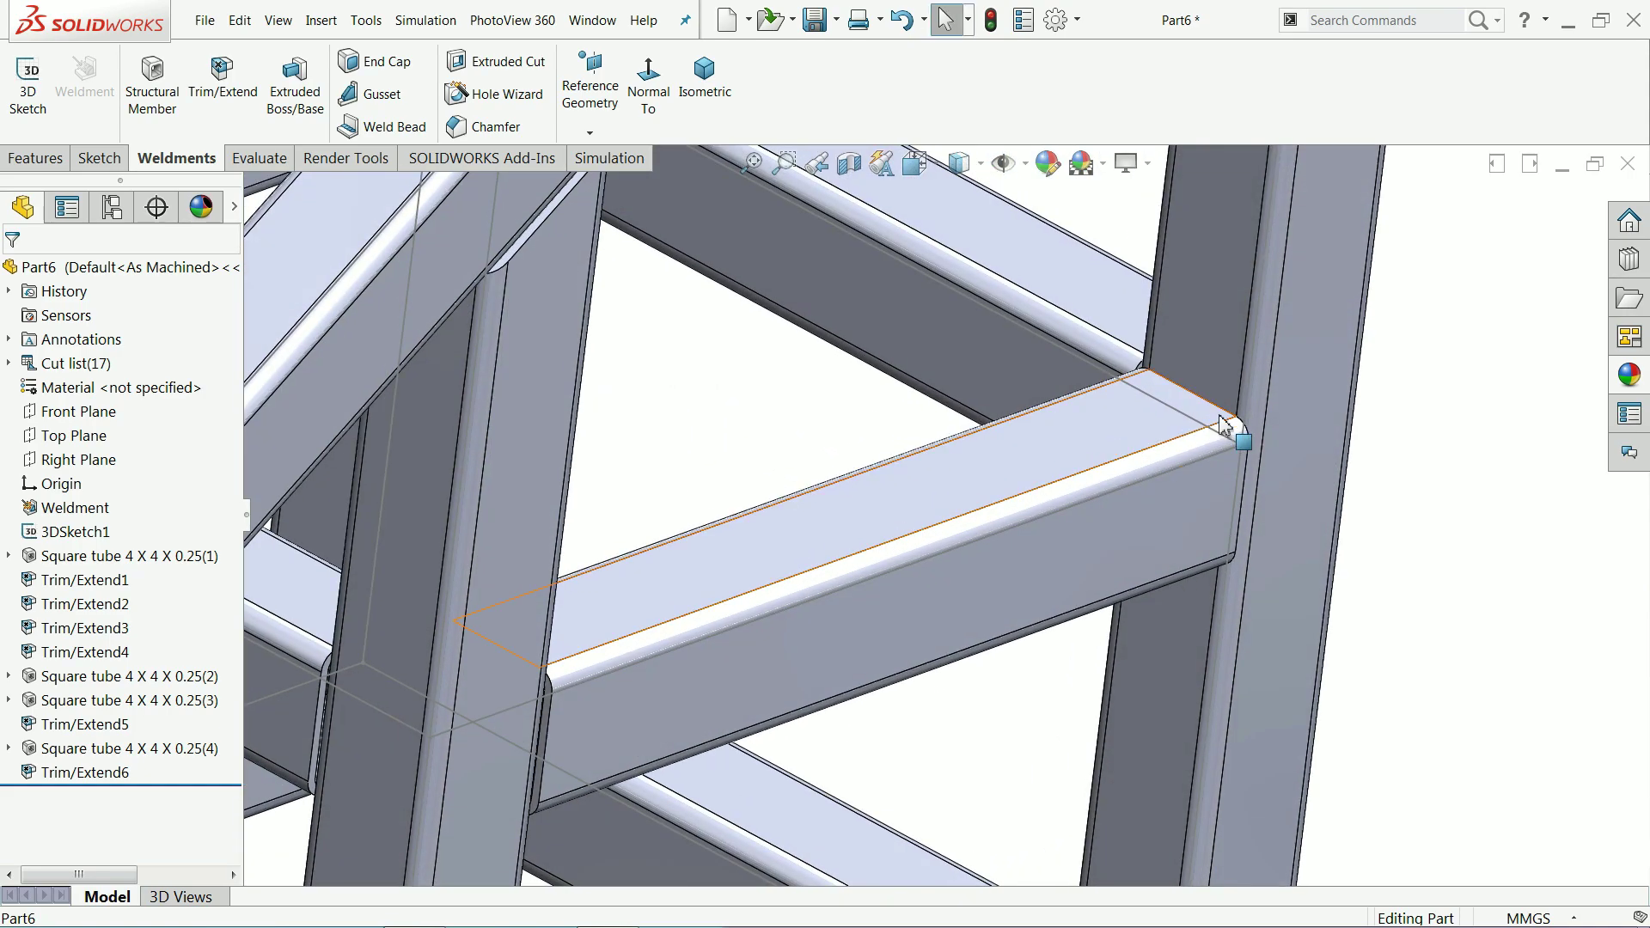
{"action": "middle_click_drag", "start_coordinate": [1224, 431], "coordinate": [1051, 445]}
{"action": "scroll", "coordinate": [1152, 460], "scroll_direction": "up", "scroll_amount": 8}
{"action": "scroll", "coordinate": [1143, 489], "scroll_direction": "up", "scroll_amount": 5}
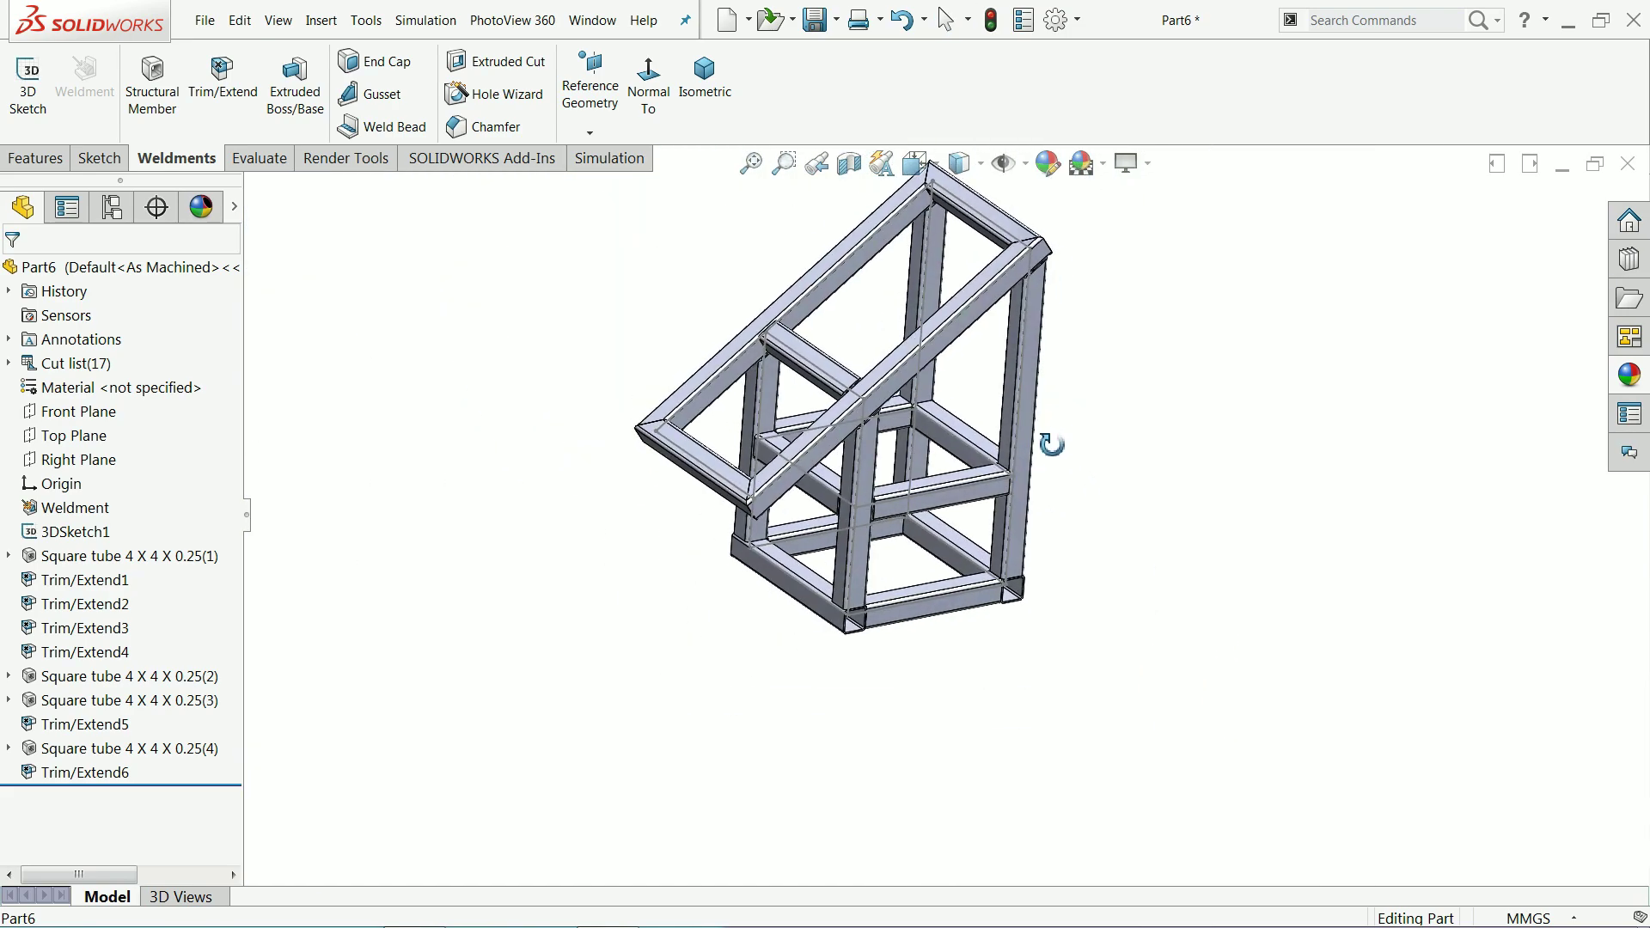
{"action": "scroll", "coordinate": [900, 423], "scroll_direction": "down", "scroll_amount": 4}
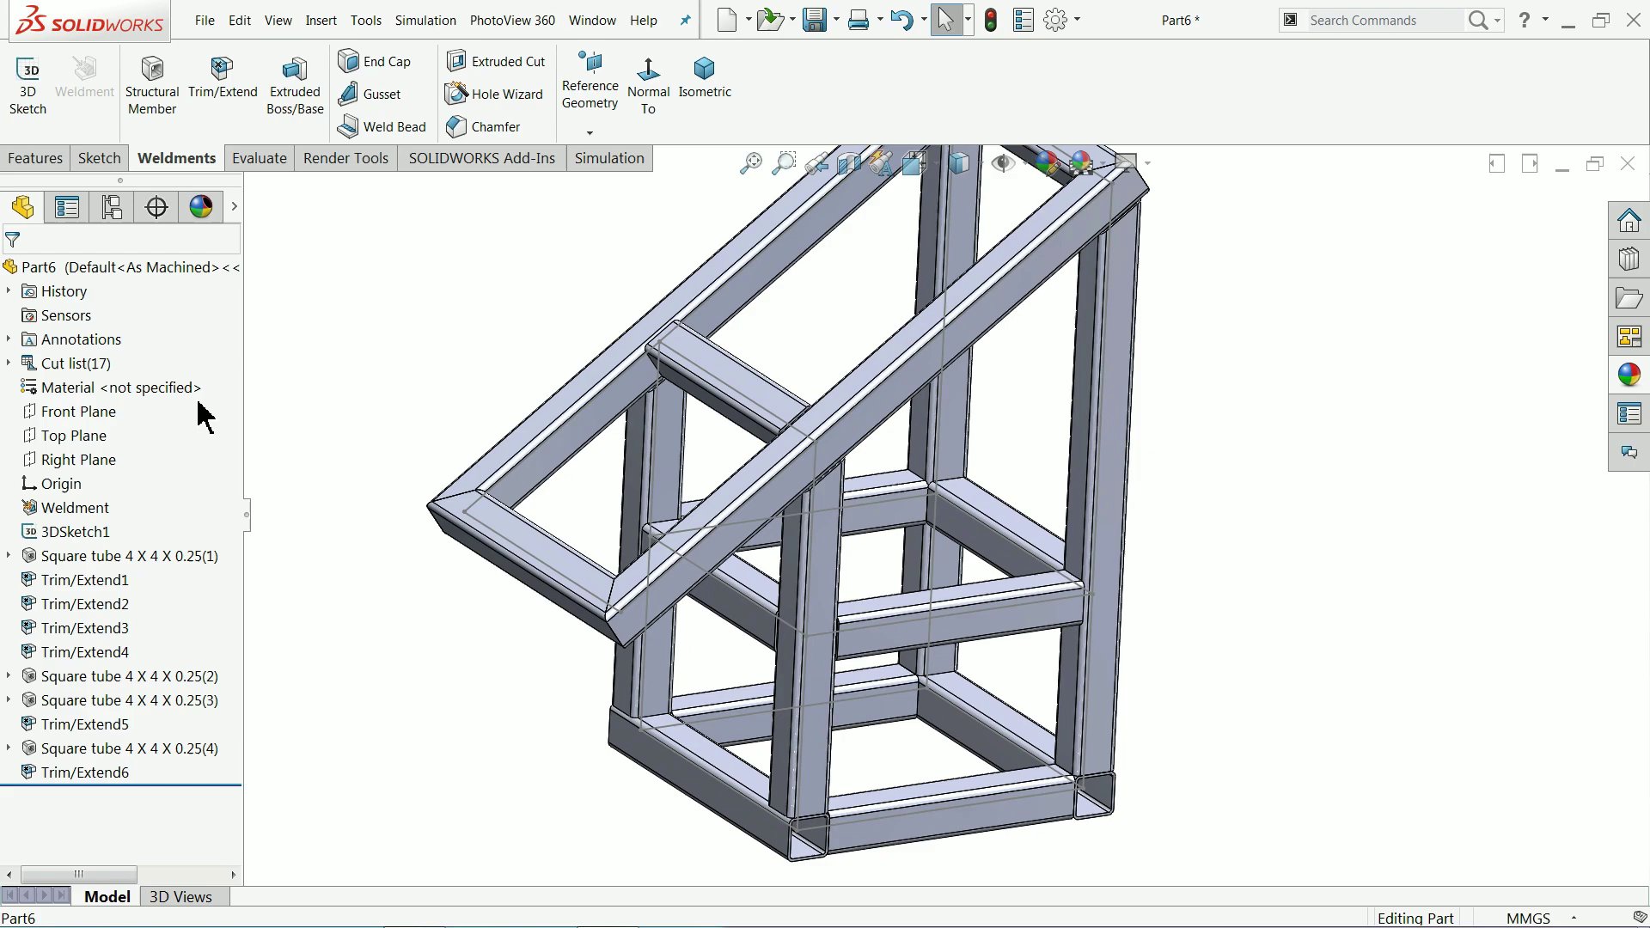
{"action": "left_click", "coordinate": [45, 526]}
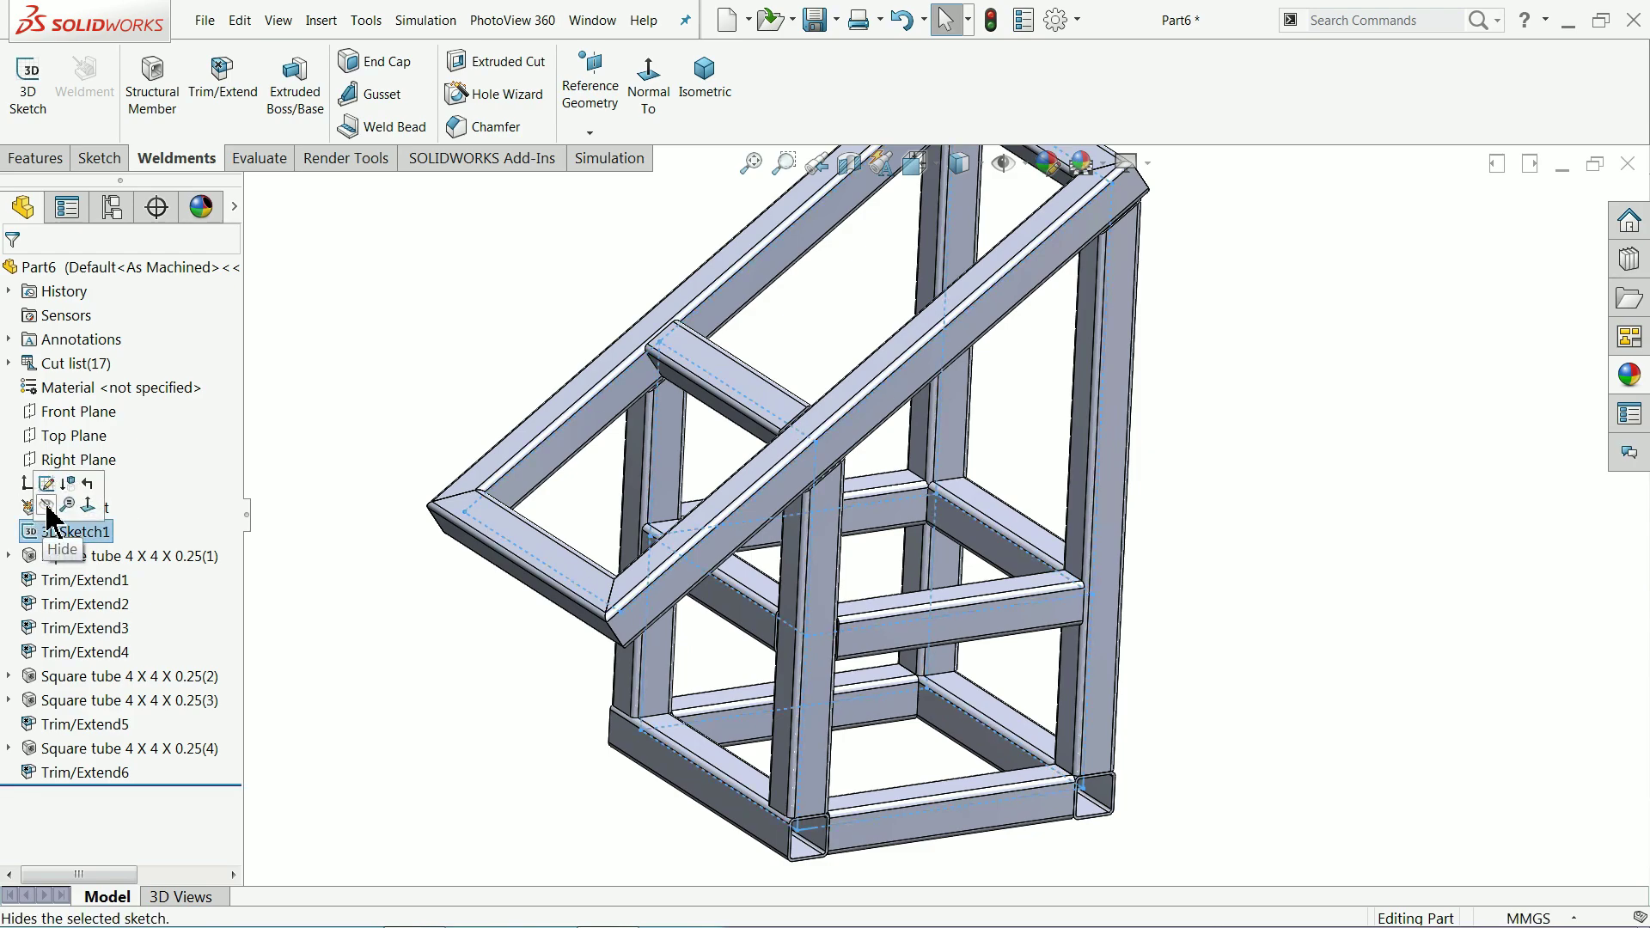
{"action": "left_click", "coordinate": [47, 508]}
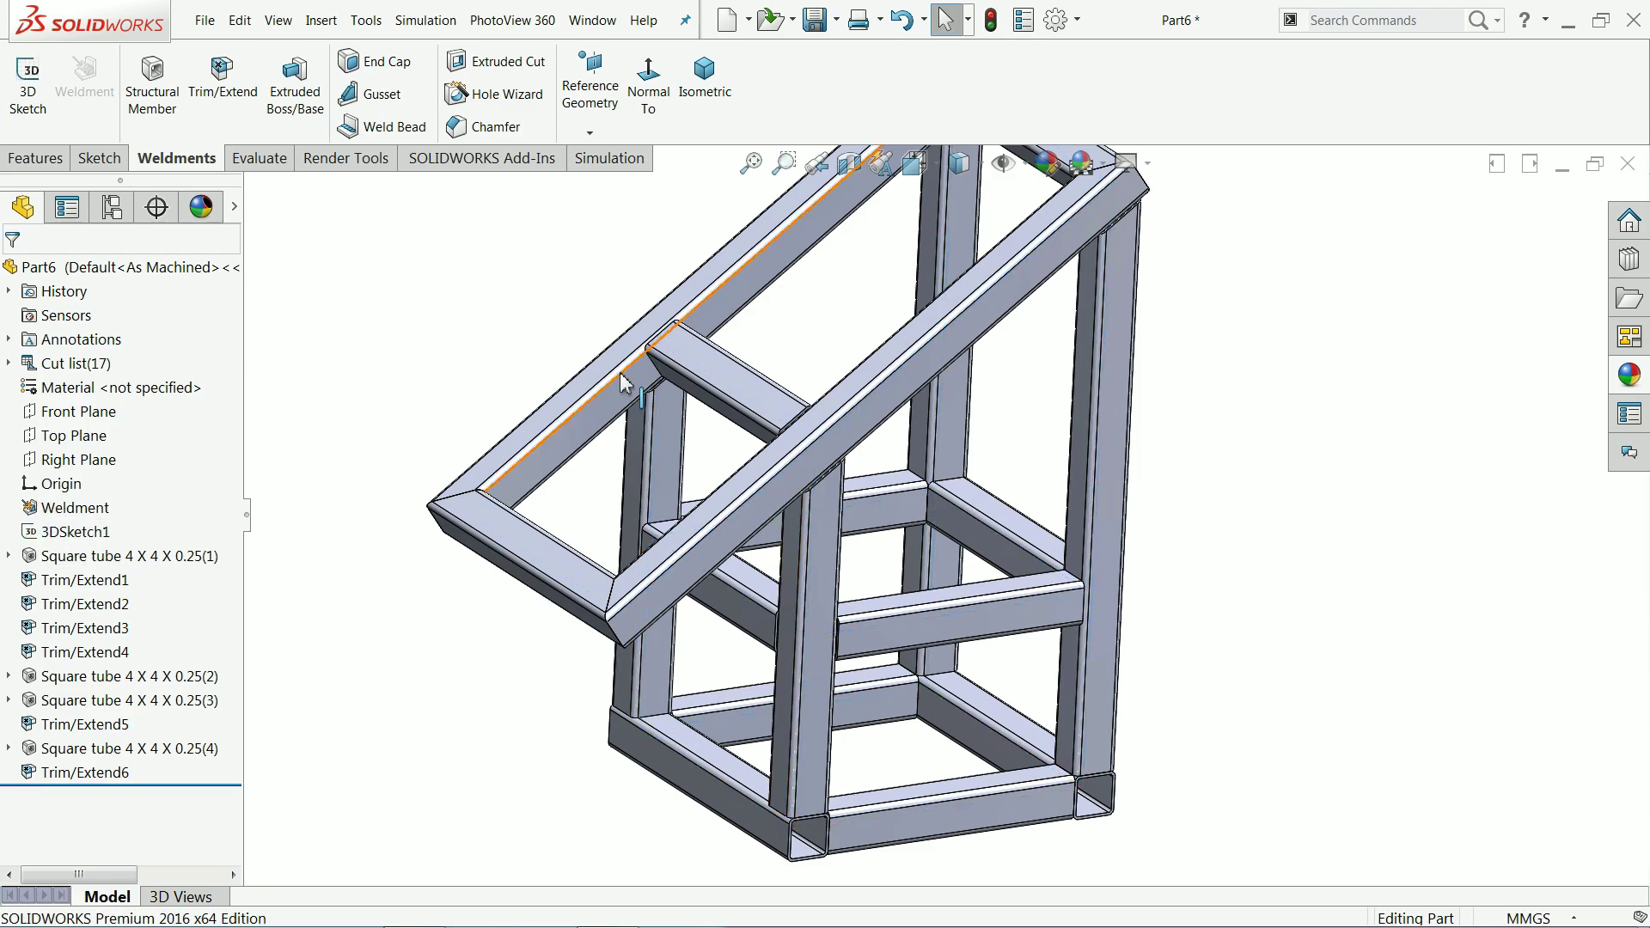
{"action": "scroll", "coordinate": [625, 382], "scroll_direction": "up", "scroll_amount": 2}
{"action": "scroll", "coordinate": [891, 774], "scroll_direction": "down", "scroll_amount": 8}
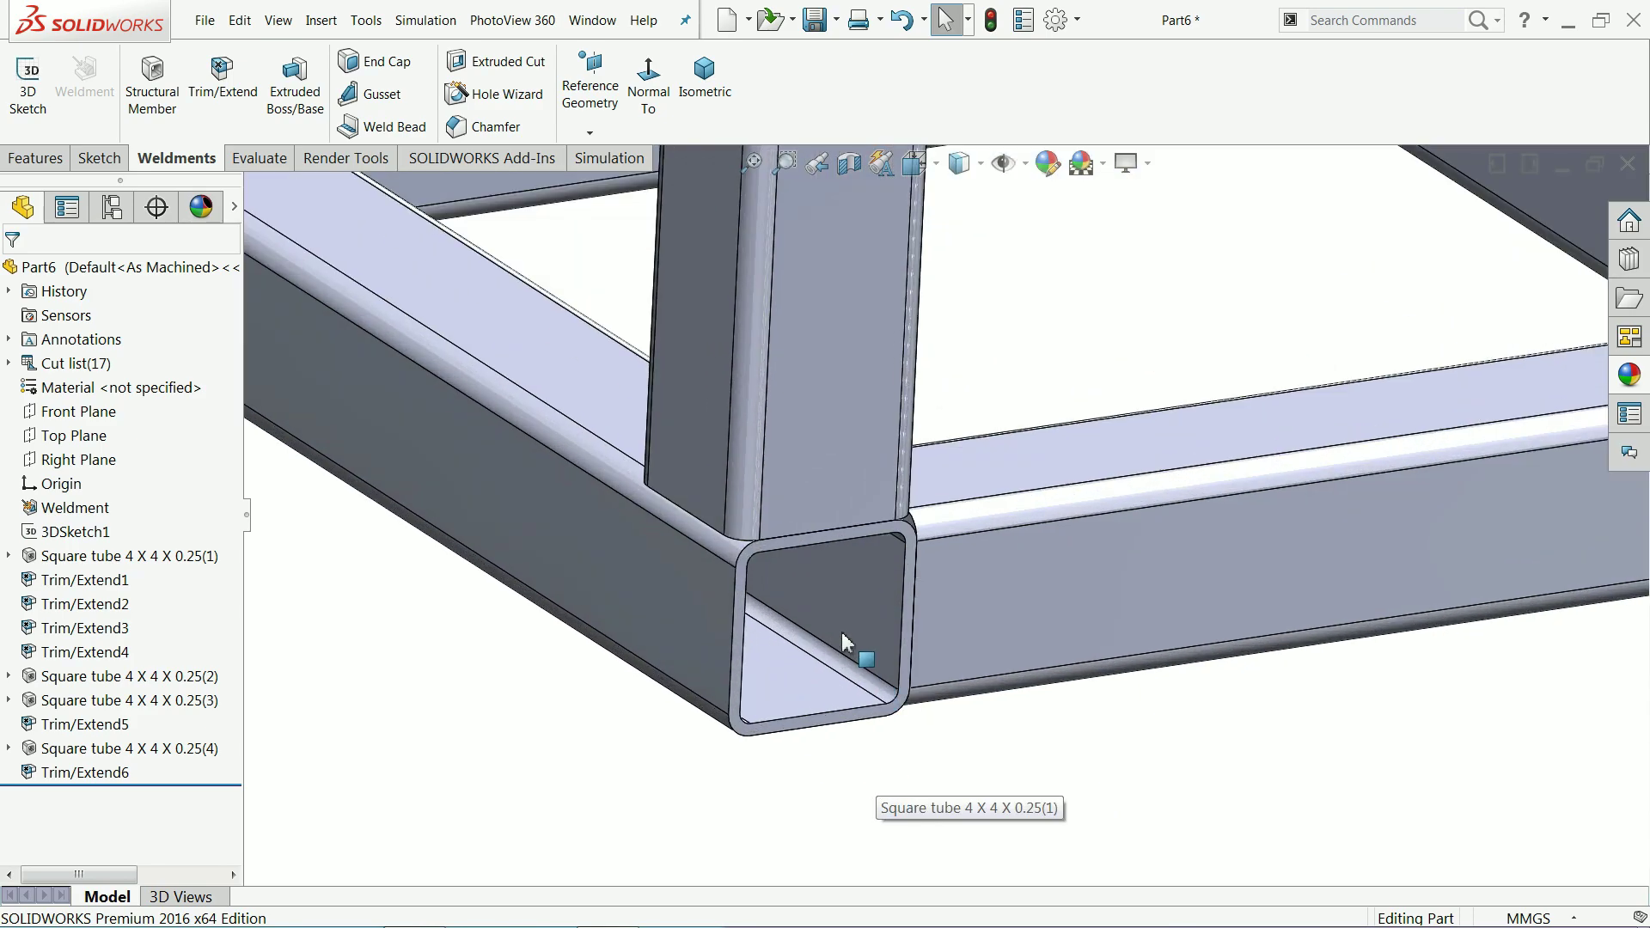
{"action": "scroll", "coordinate": [847, 628], "scroll_direction": "down", "scroll_amount": 1}
Step: Cap the bottom-front tube's open end face with a 5 mm End Cap and 12 mm filleted corners
{"action": "left_click", "coordinate": [388, 63]}
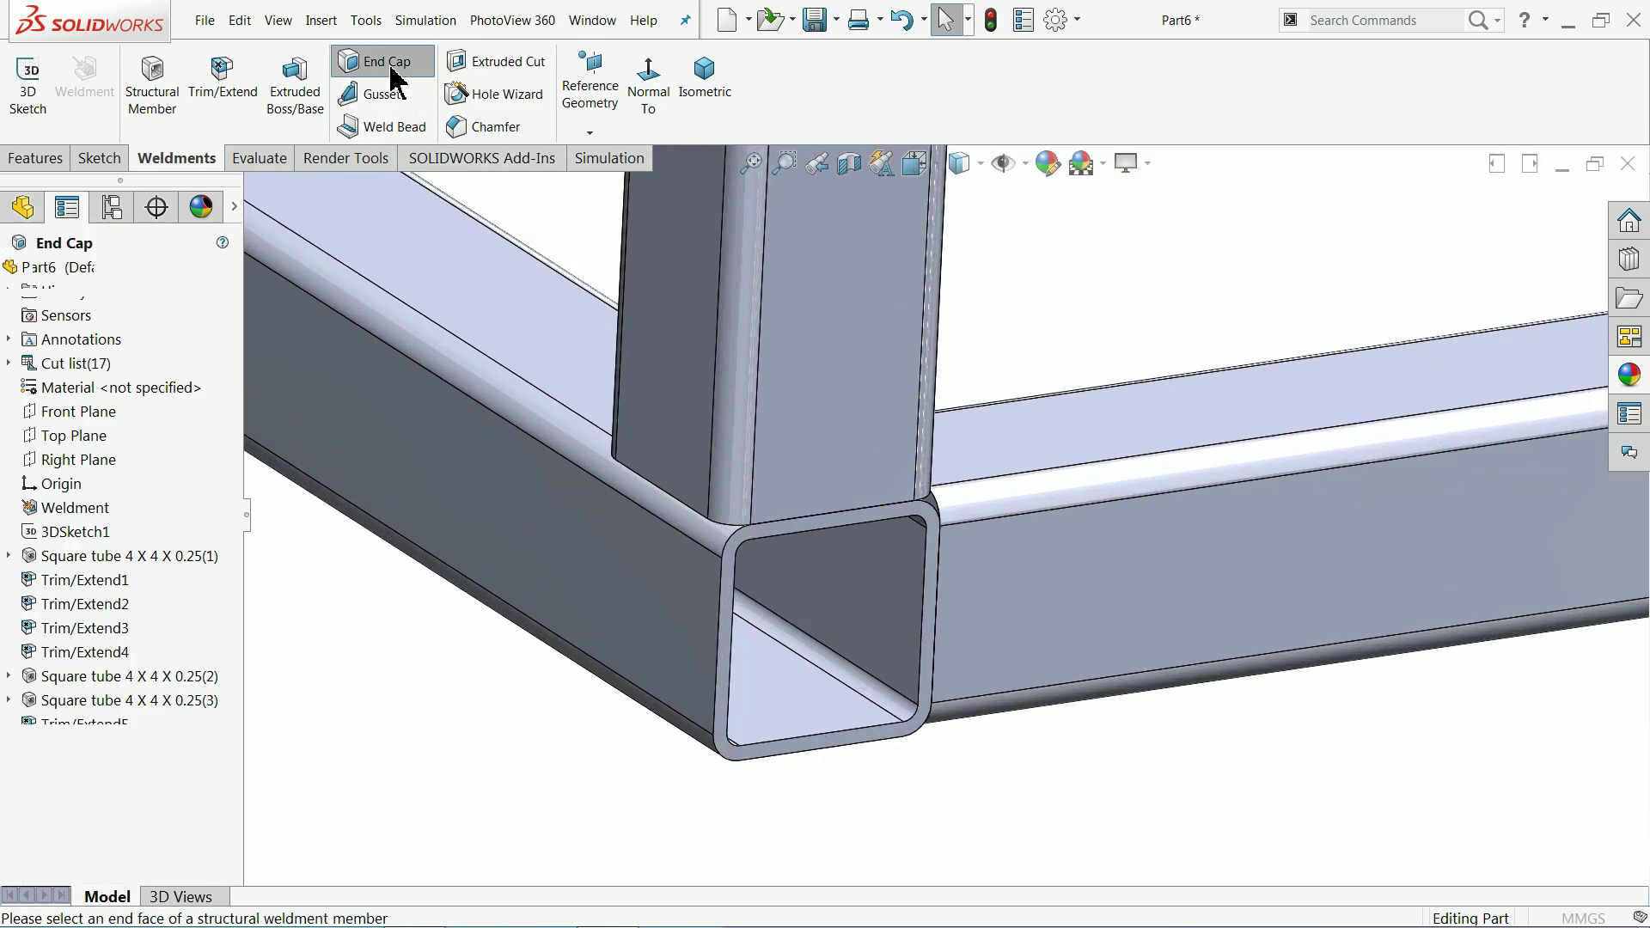
{"action": "left_click", "coordinate": [825, 537]}
{"action": "scroll", "coordinate": [843, 640], "scroll_direction": "down", "scroll_amount": 2}
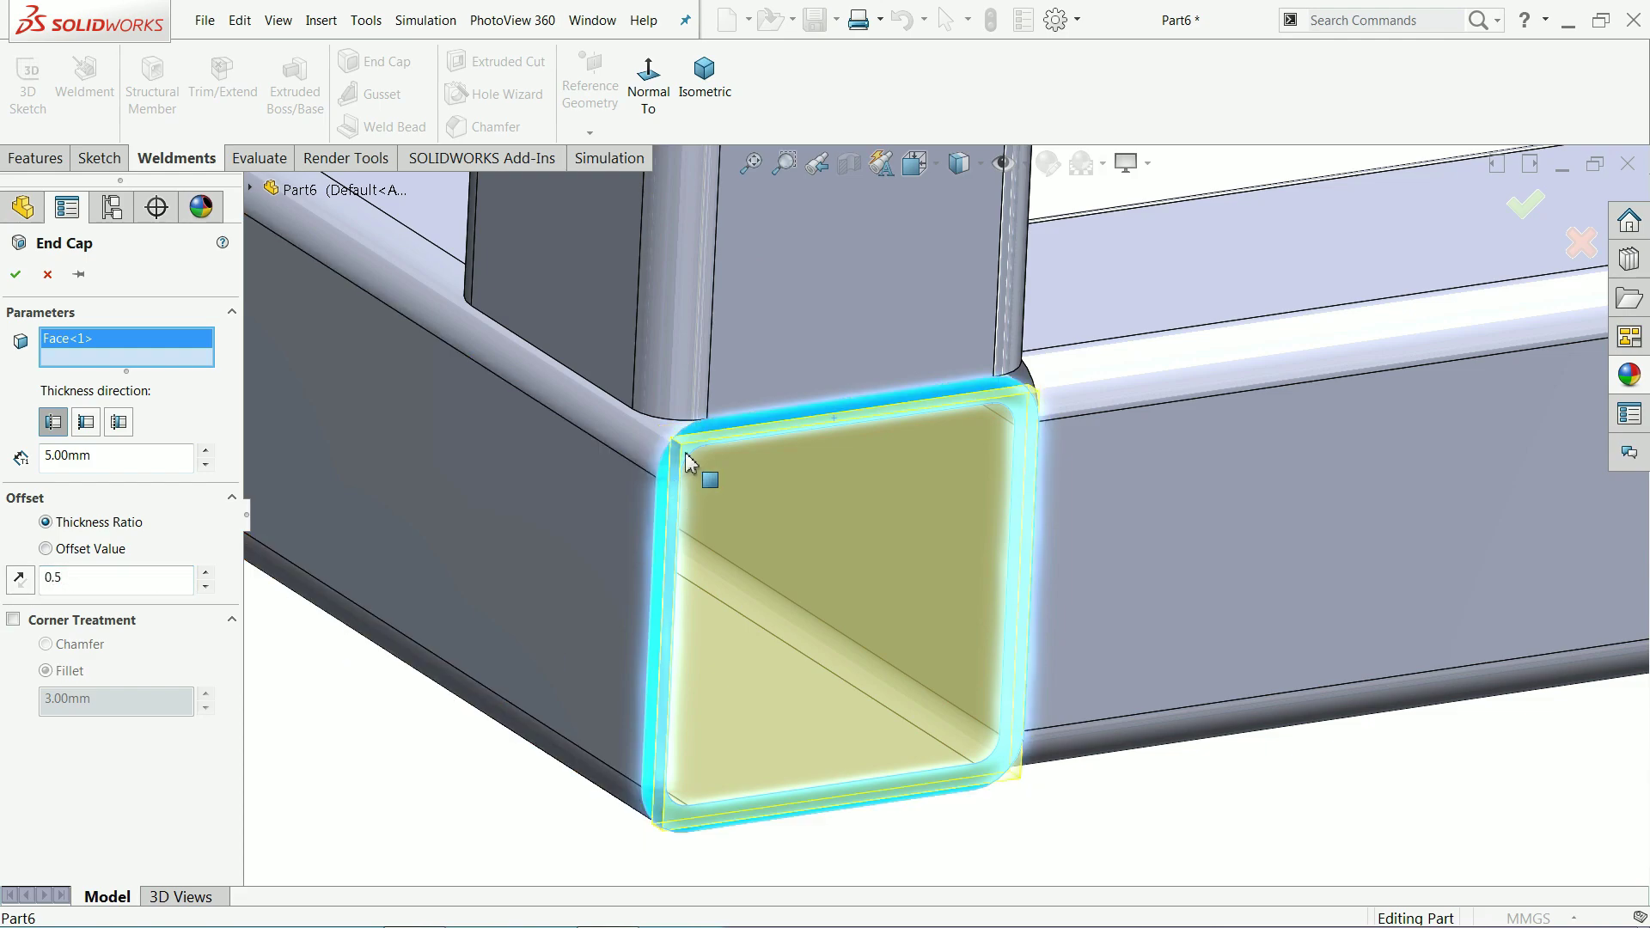
{"action": "left_click", "coordinate": [14, 620]}
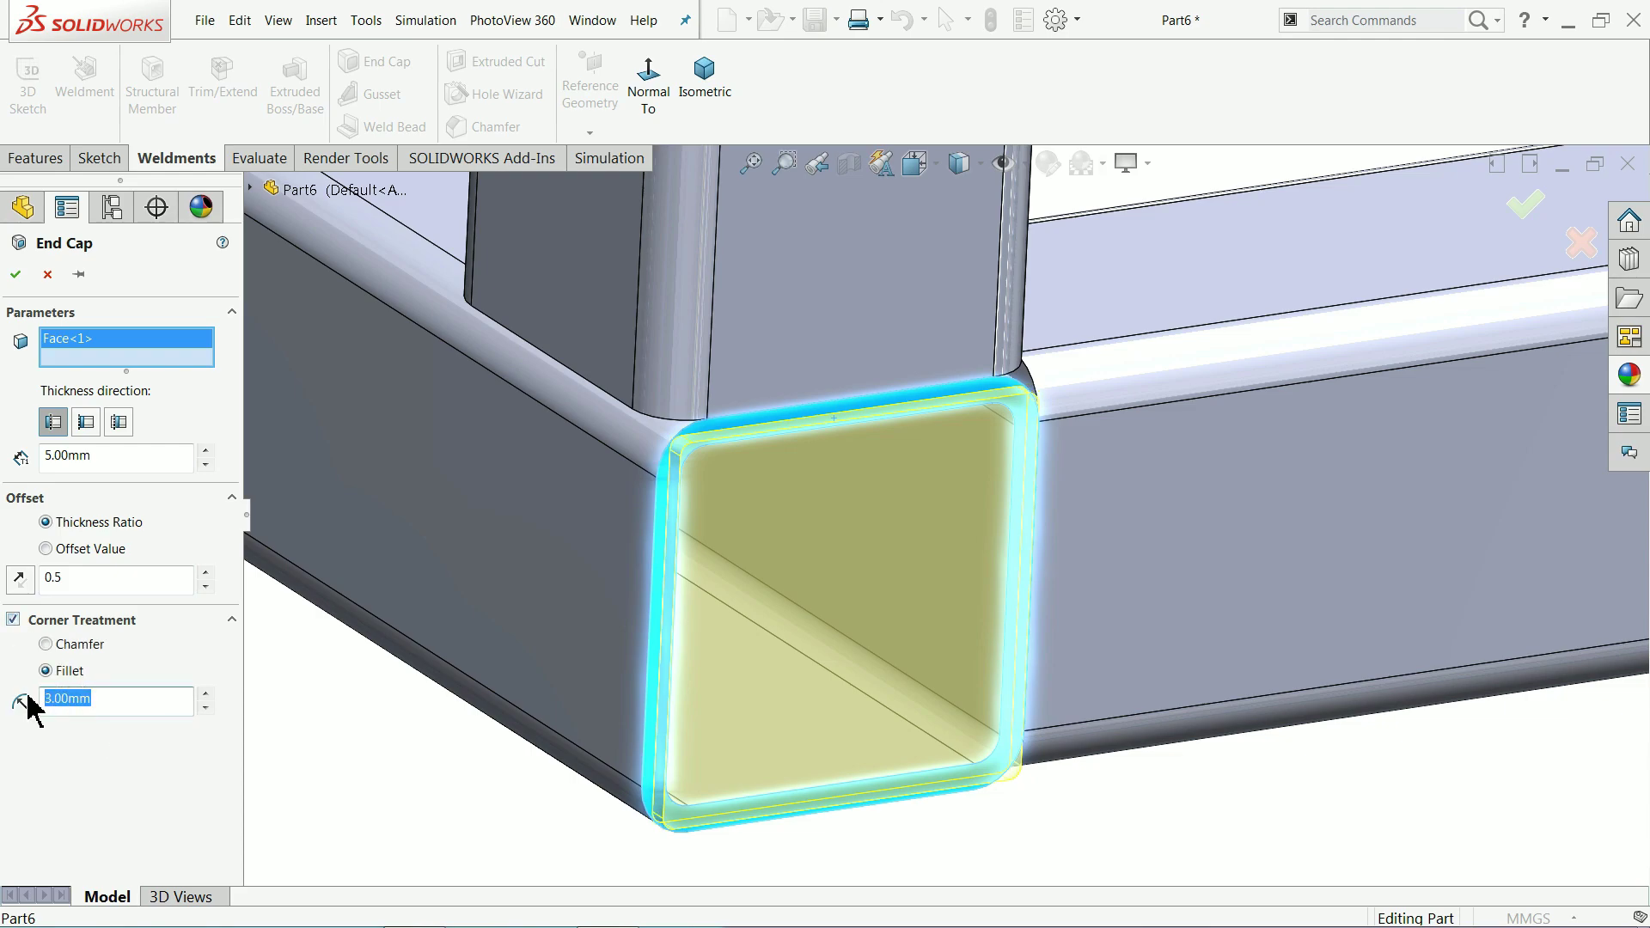
{"action": "key", "text": "Return"}
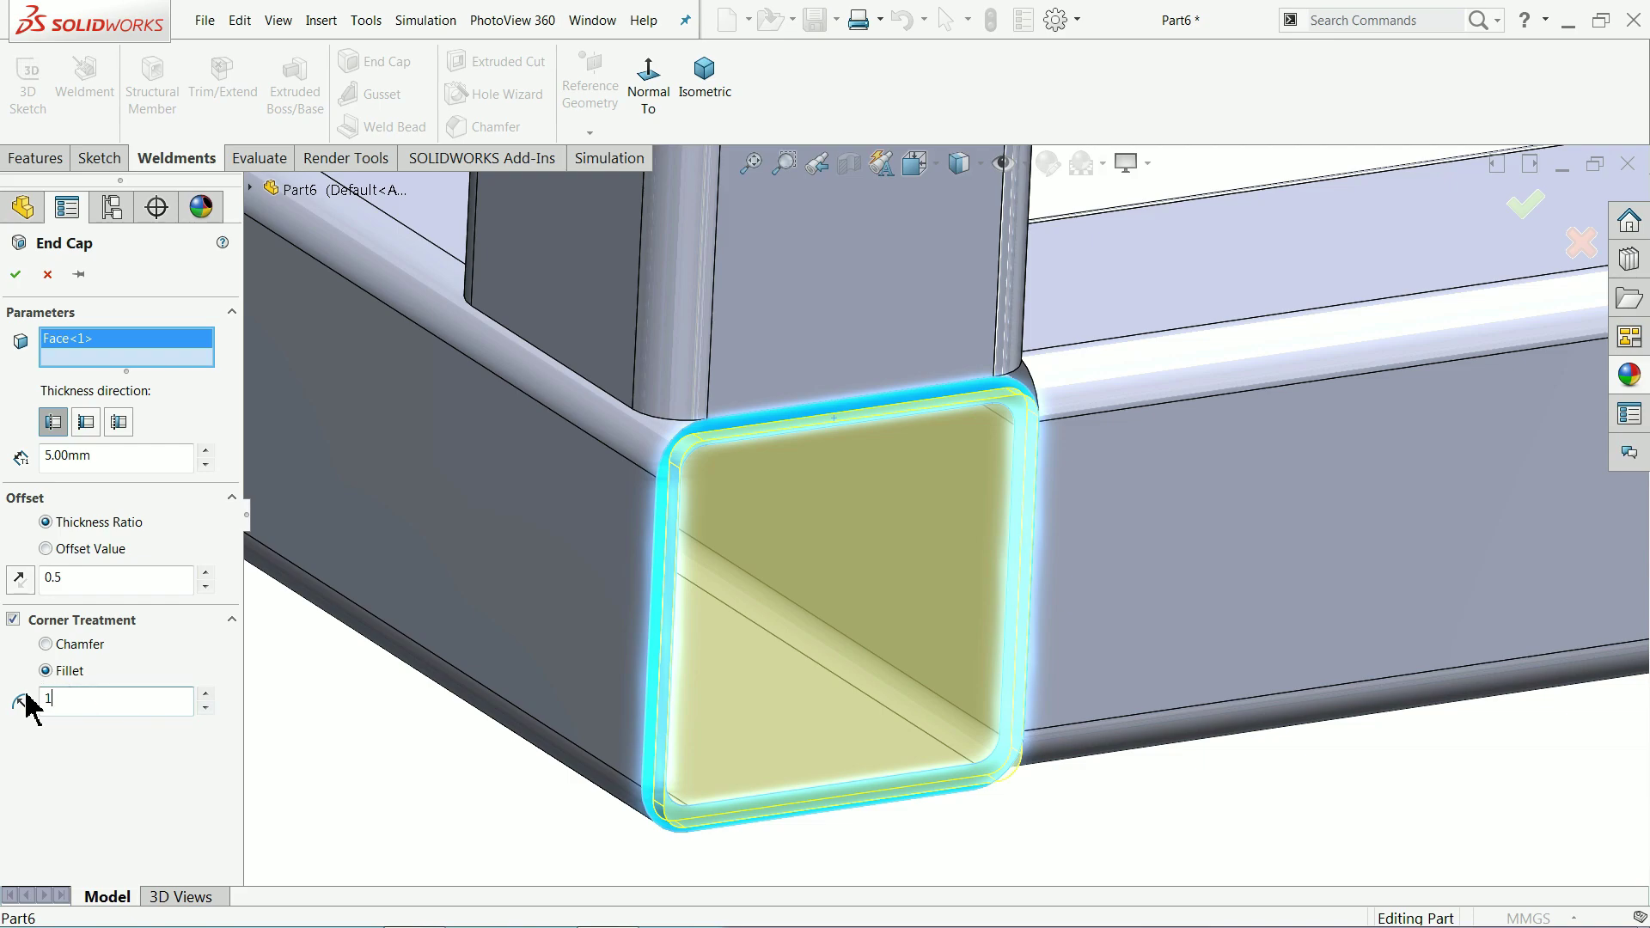
{"action": "key", "text": "Return"}
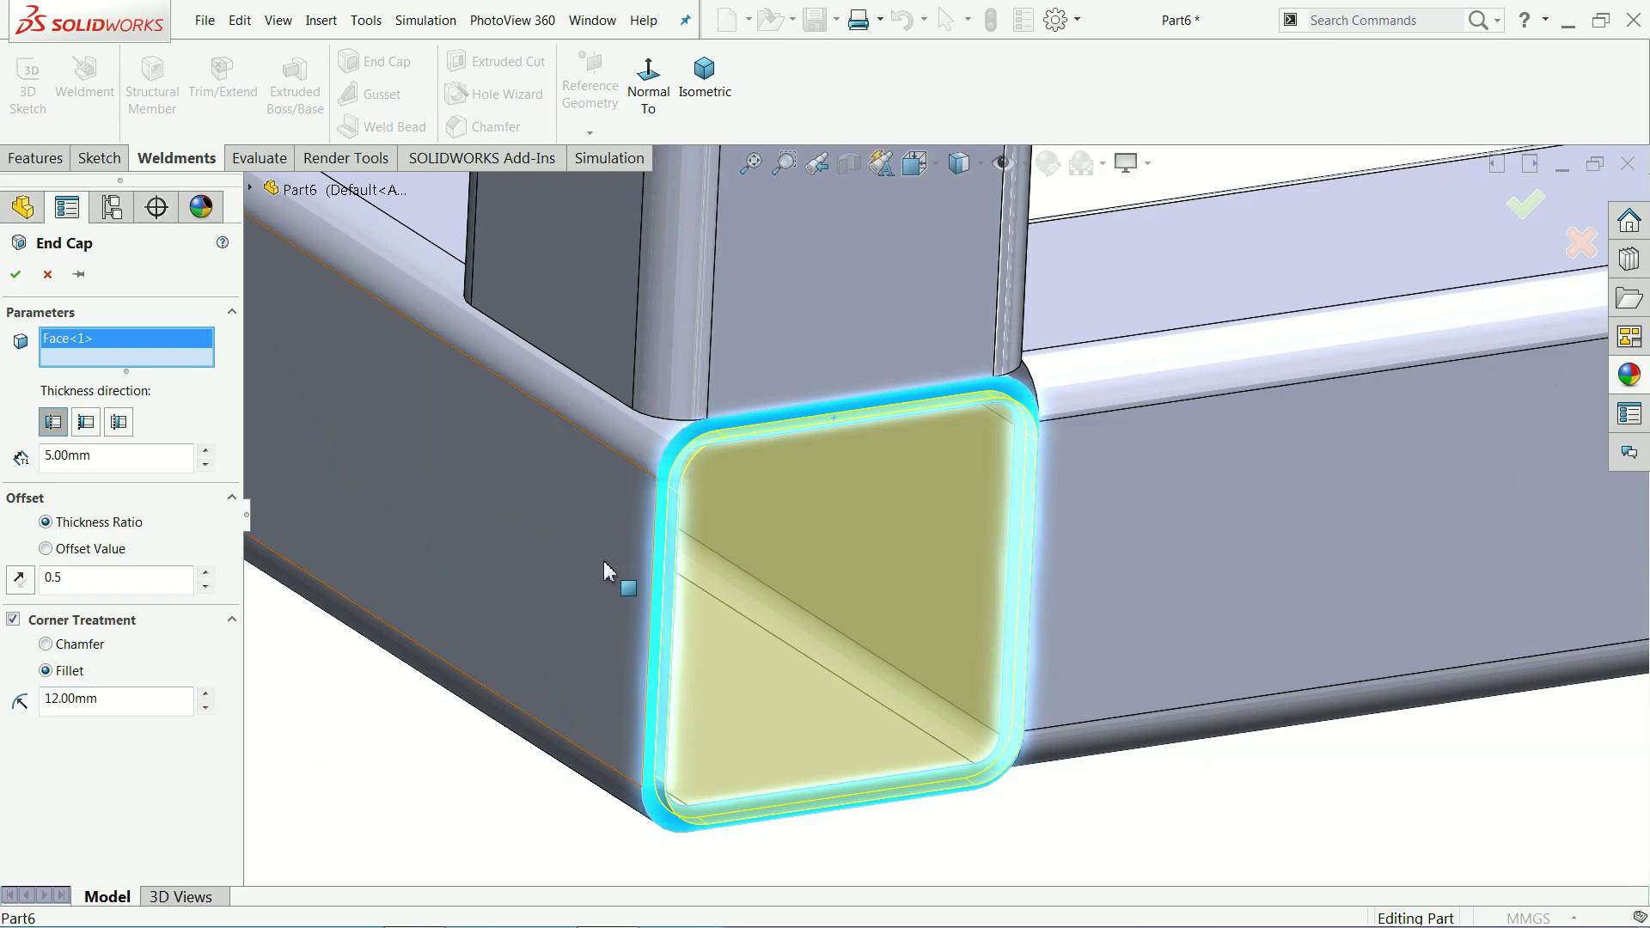
{"action": "left_click", "coordinate": [15, 277]}
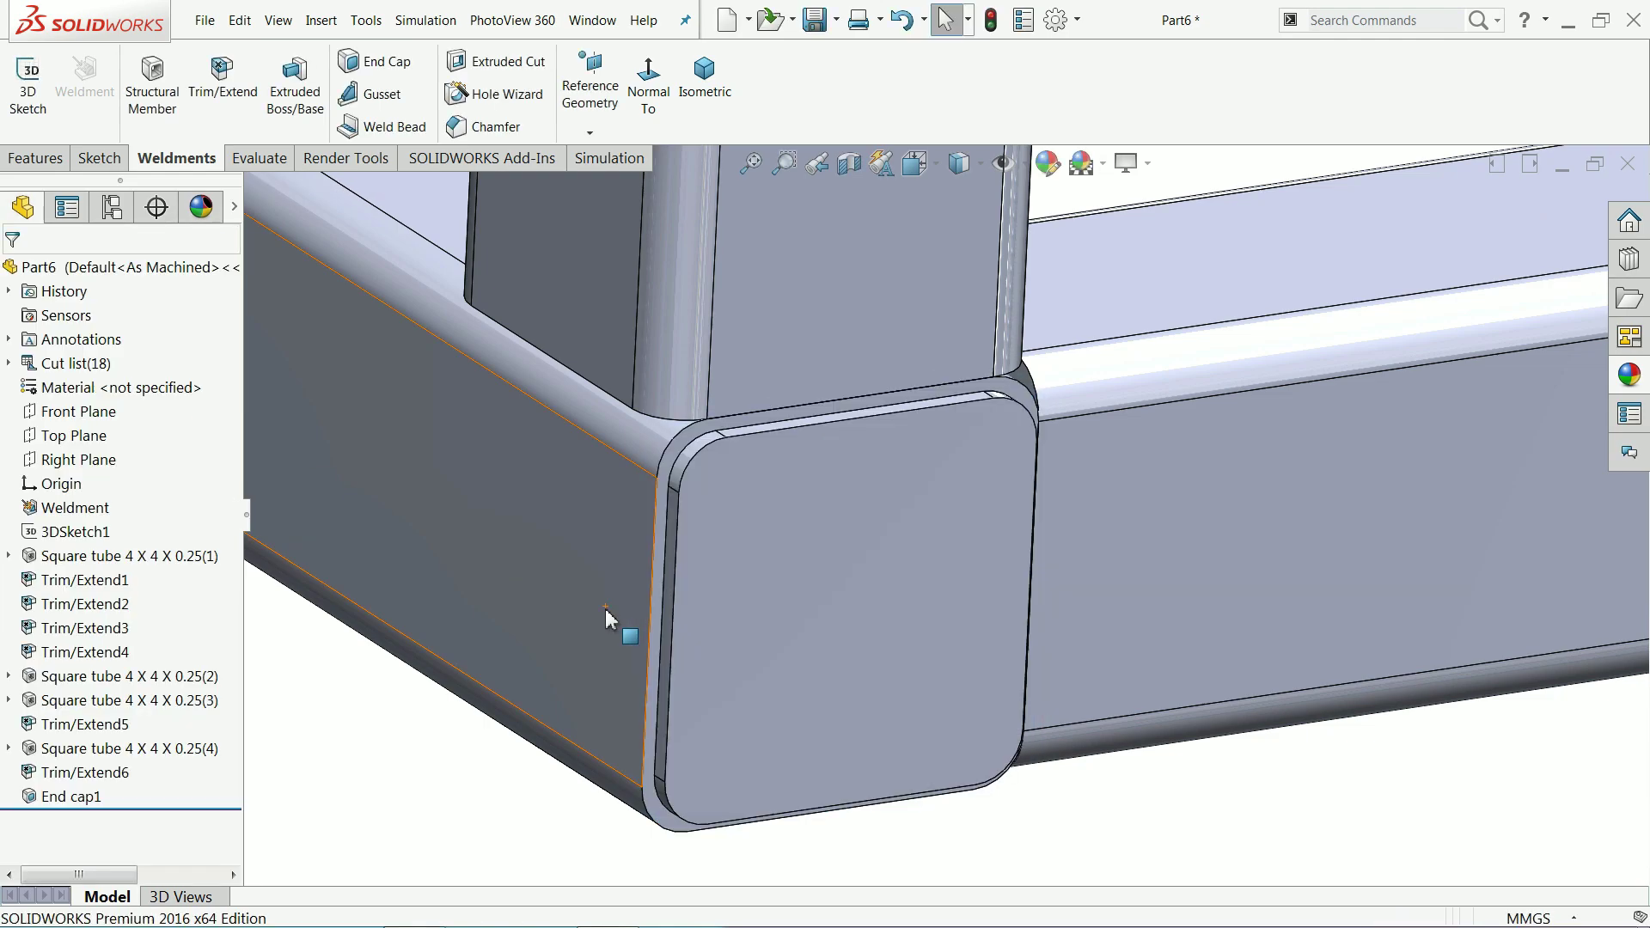
Step: Add End cap2 on another open base-ring tube end, 5 mm thick with 12 mm fillet corners
{"action": "middle_click_drag", "start_coordinate": [774, 590], "coordinate": [1290, 542]}
{"action": "scroll", "coordinate": [782, 553], "scroll_direction": "up", "scroll_amount": 10}
{"action": "scroll", "coordinate": [1289, 515], "scroll_direction": "down", "scroll_amount": 8}
{"action": "scroll", "coordinate": [1289, 486], "scroll_direction": "down", "scroll_amount": 5}
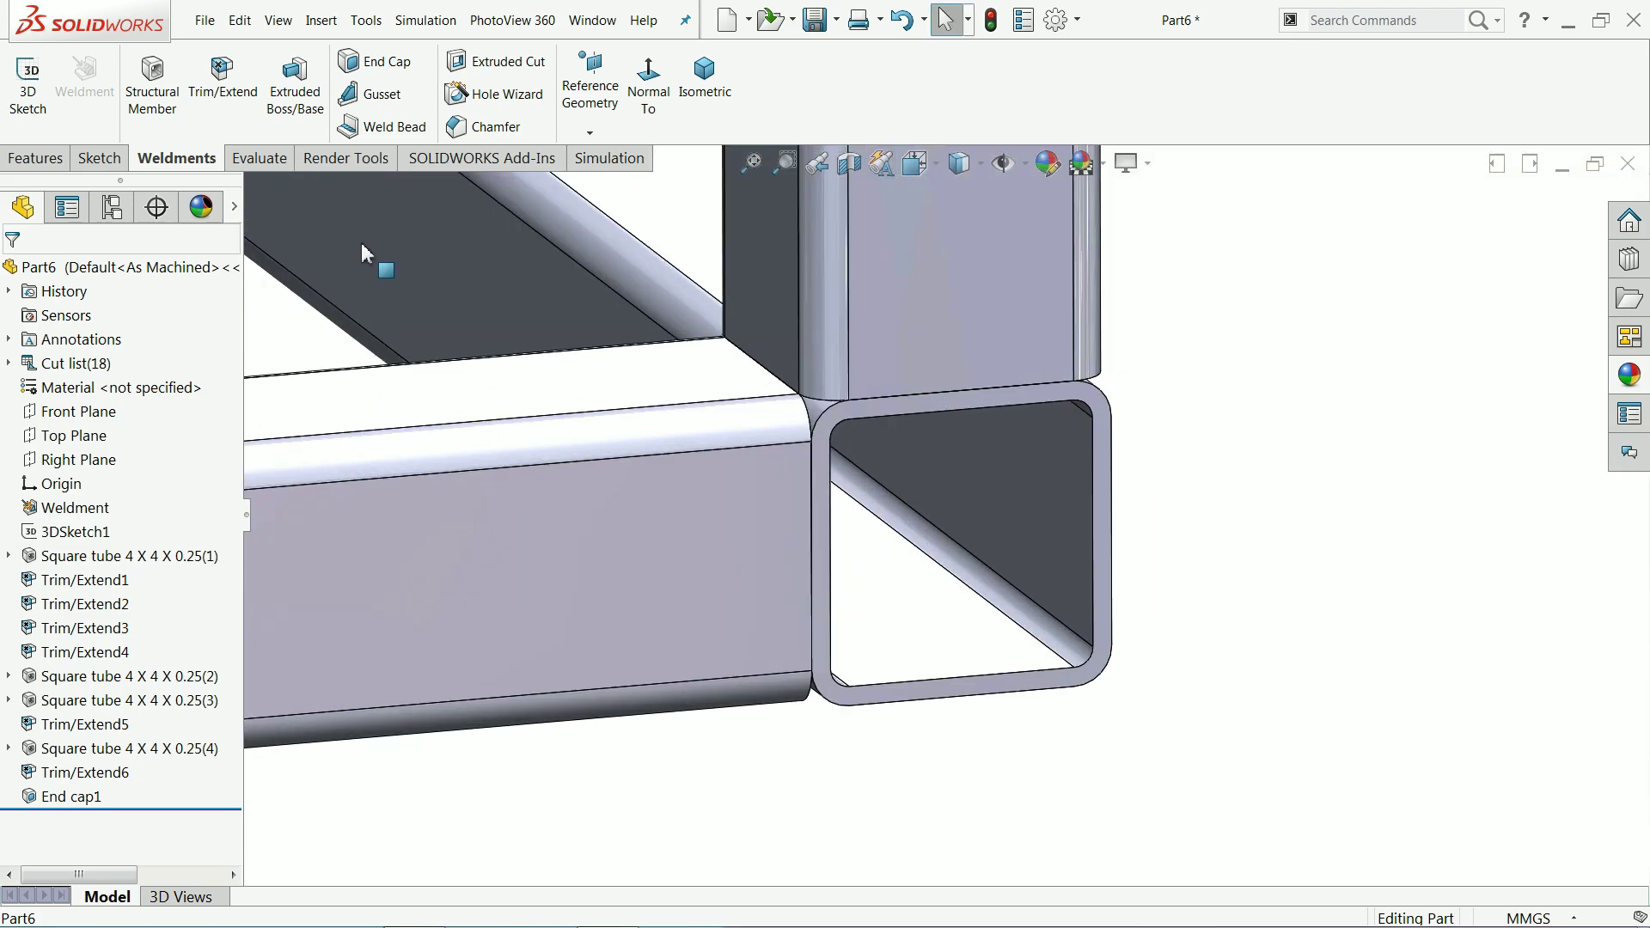
{"action": "left_click", "coordinate": [382, 61]}
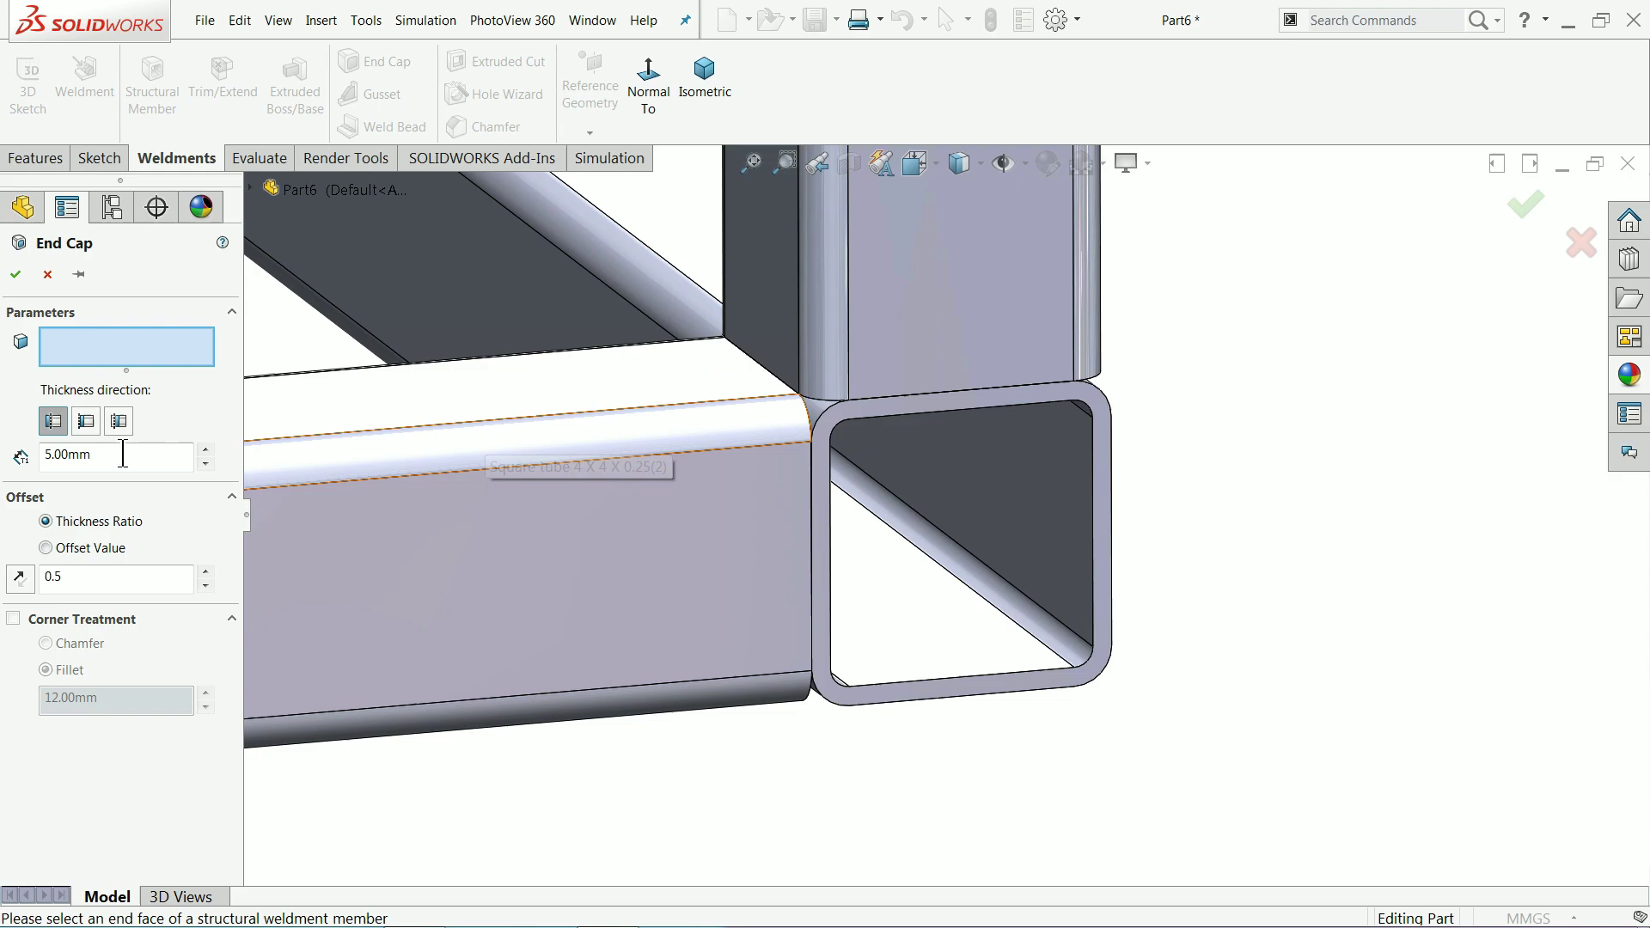
{"action": "left_click", "coordinate": [846, 427]}
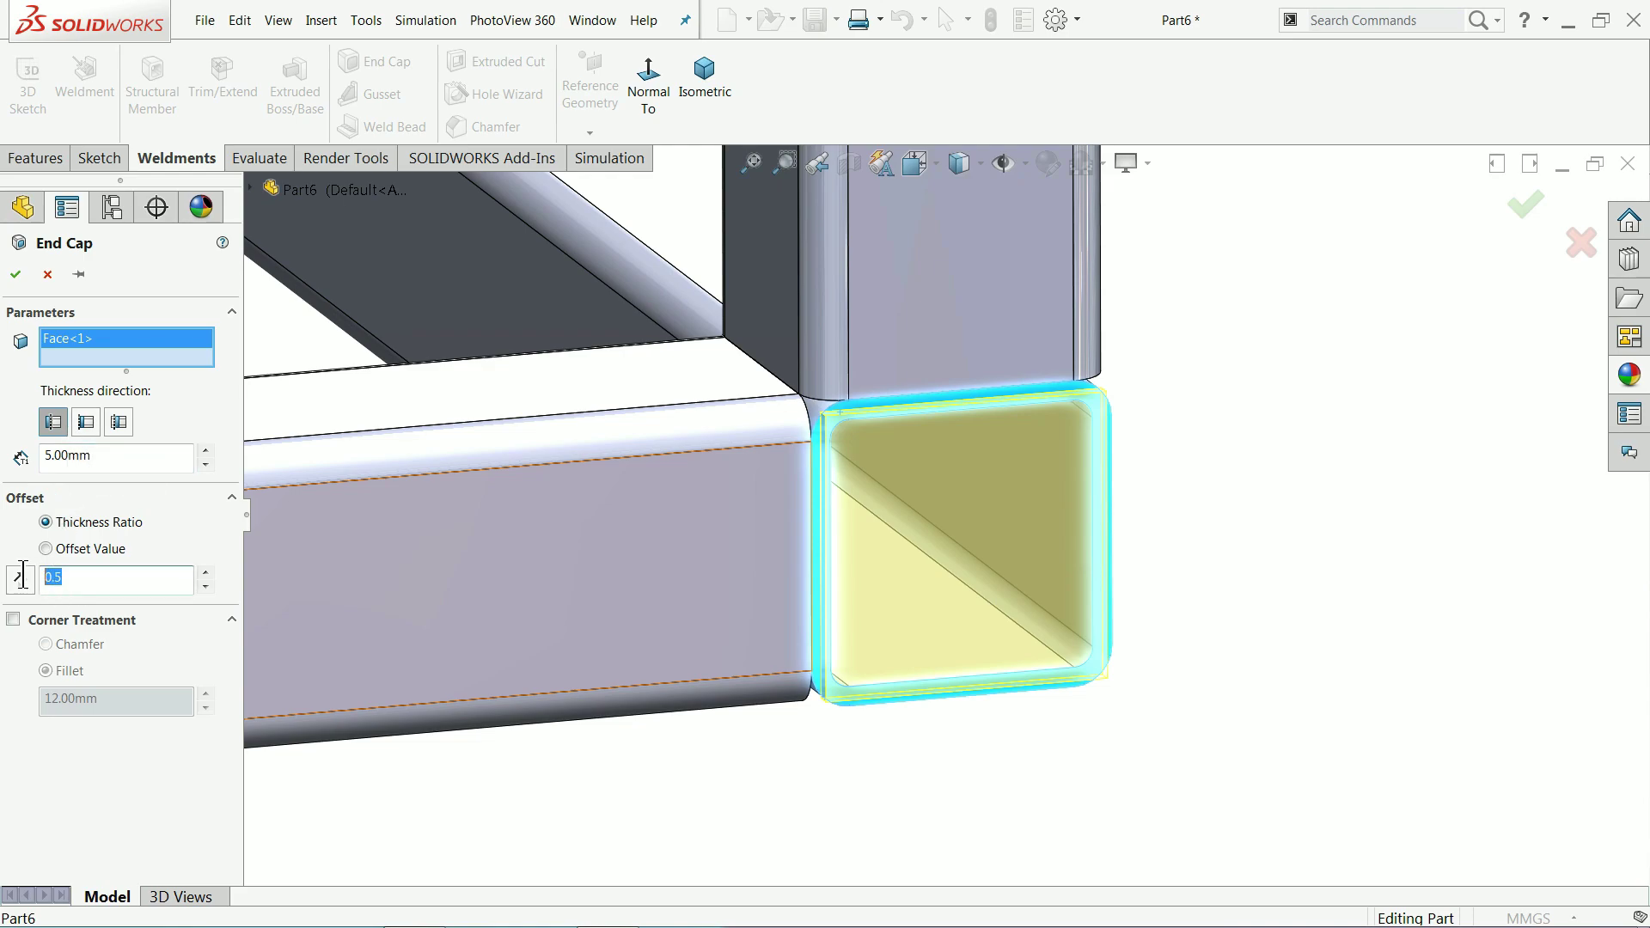
{"action": "left_click", "coordinate": [13, 619]}
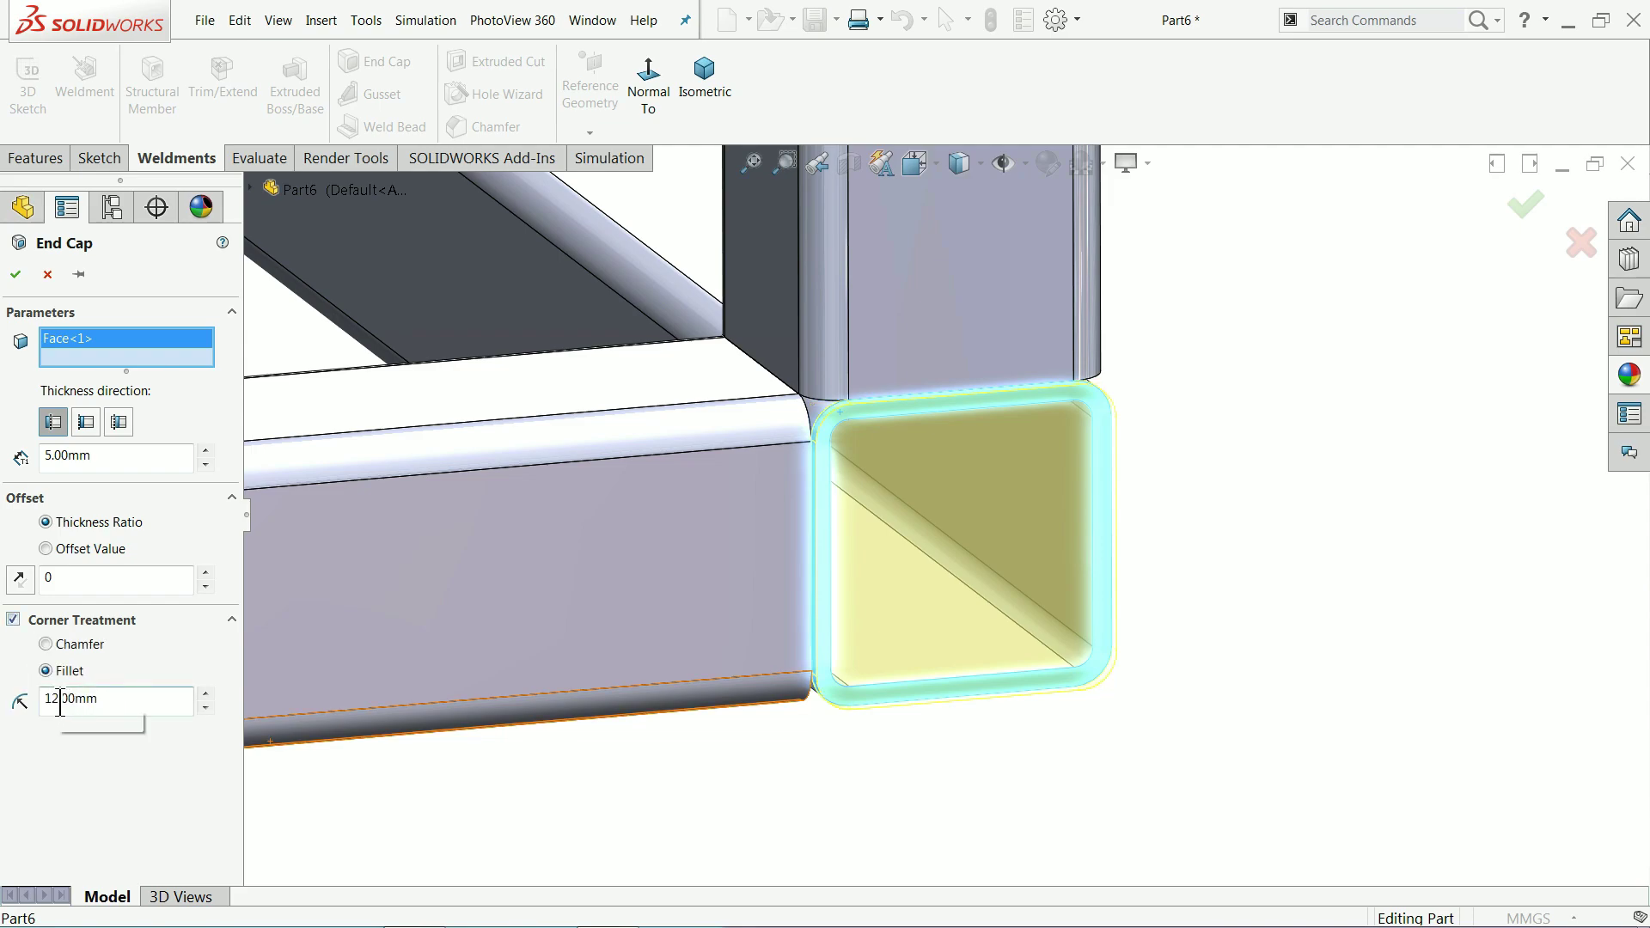
{"action": "left_click", "coordinate": [15, 274]}
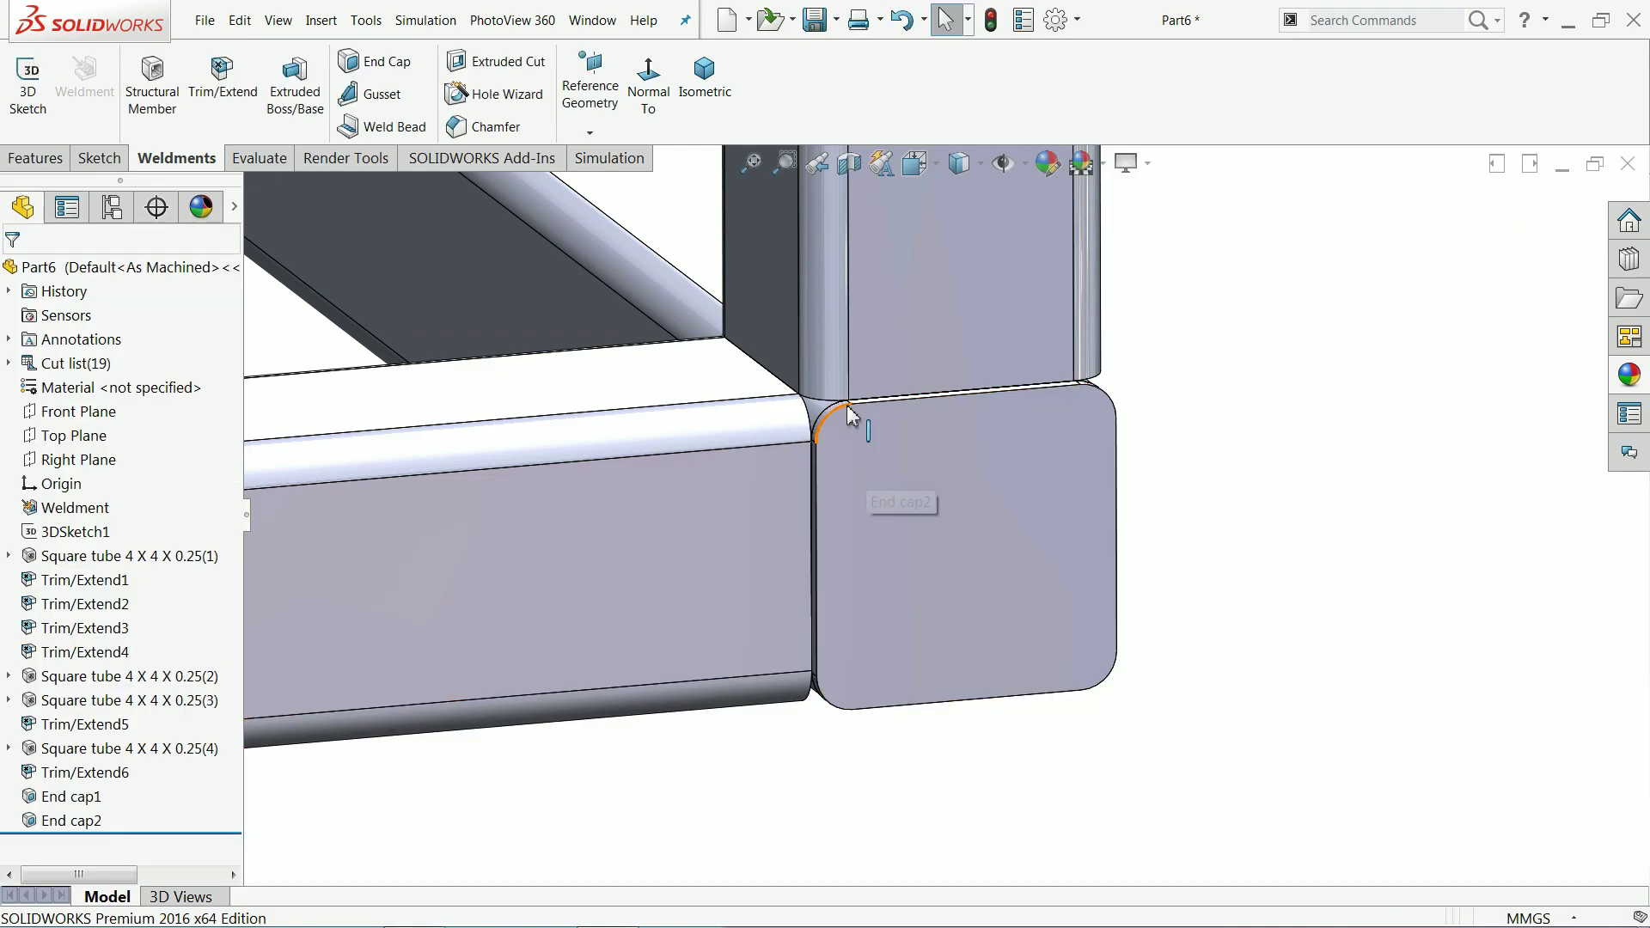
Step: Apply the brushed nickel appearance from Metal > Nickel to the entire tube frame
{"action": "scroll", "coordinate": [886, 419], "scroll_direction": "up", "scroll_amount": 10}
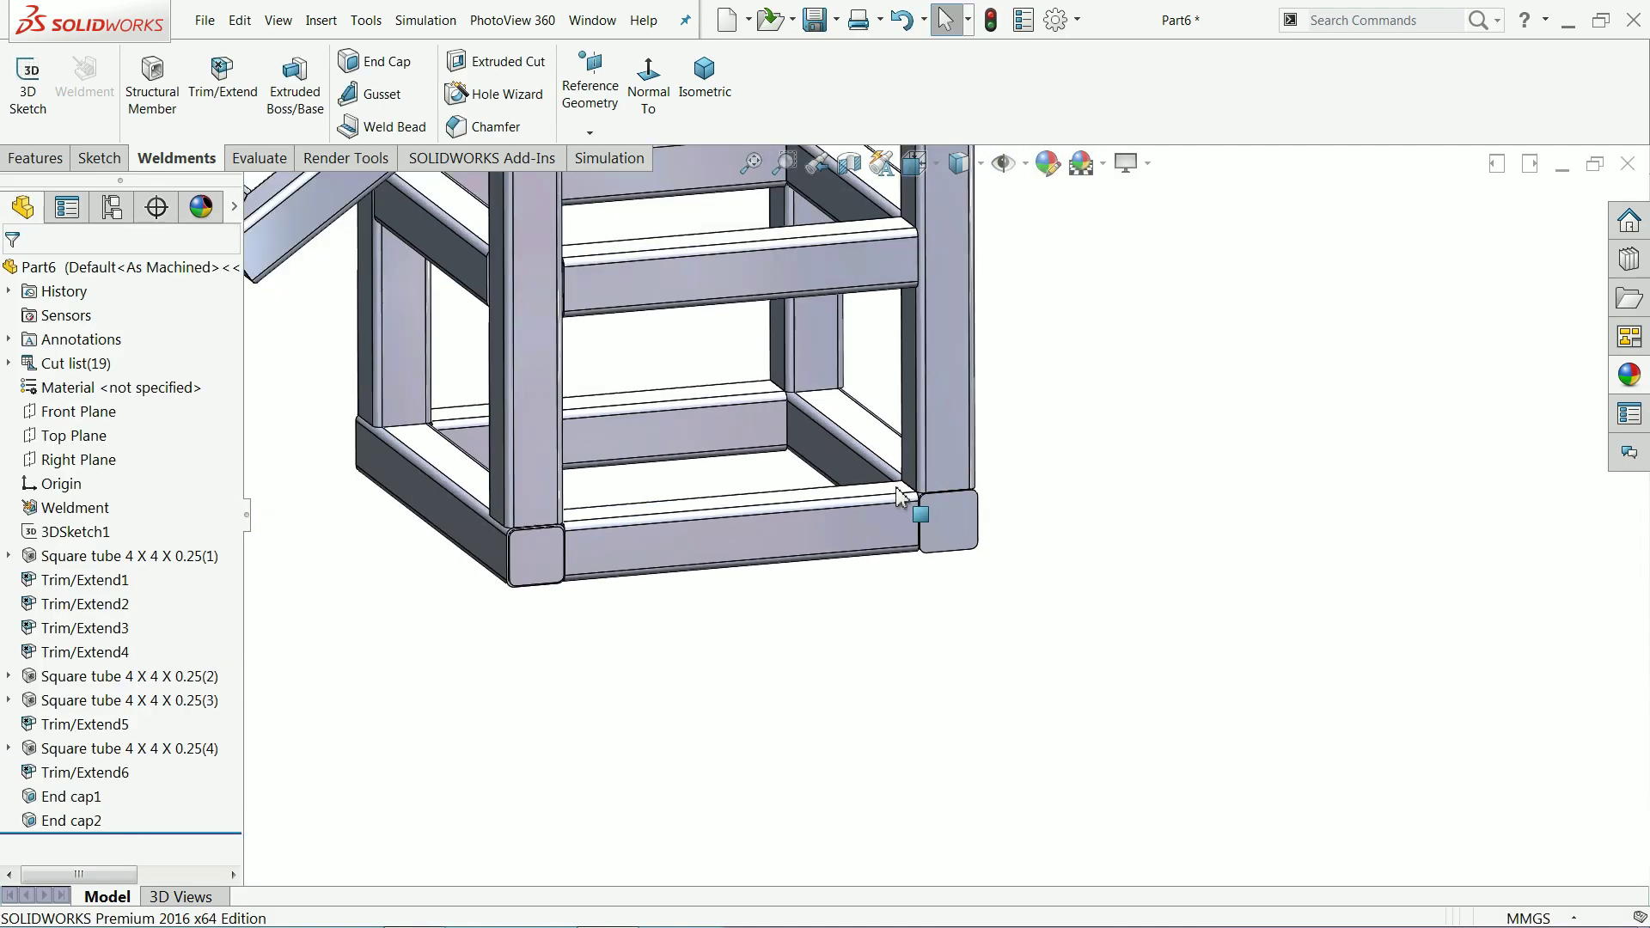
{"action": "scroll", "coordinate": [937, 380], "scroll_direction": "down", "scroll_amount": 4}
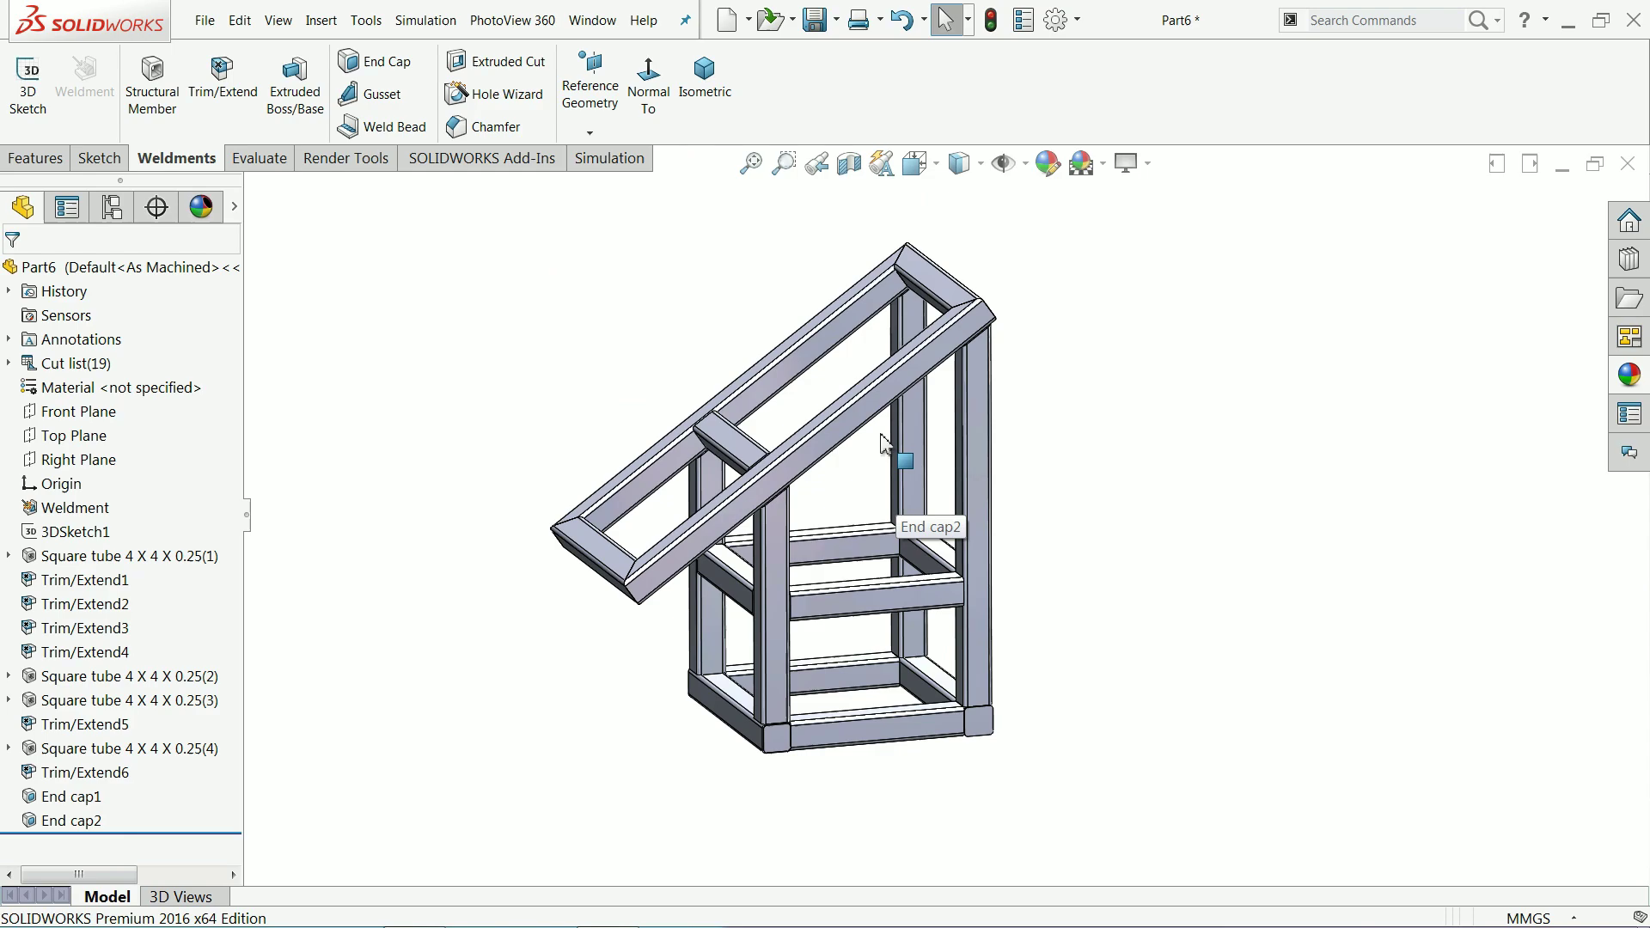
{"action": "mouse_move", "coordinate": [904, 460]}
{"action": "middle_mouse_down"}
{"action": "mouse_move", "coordinate": [921, 472]}
{"action": "mouse_move", "coordinate": [891, 483]}
{"action": "middle_mouse_up"}
{"action": "scroll", "coordinate": [877, 498], "scroll_direction": "down", "scroll_amount": 2}
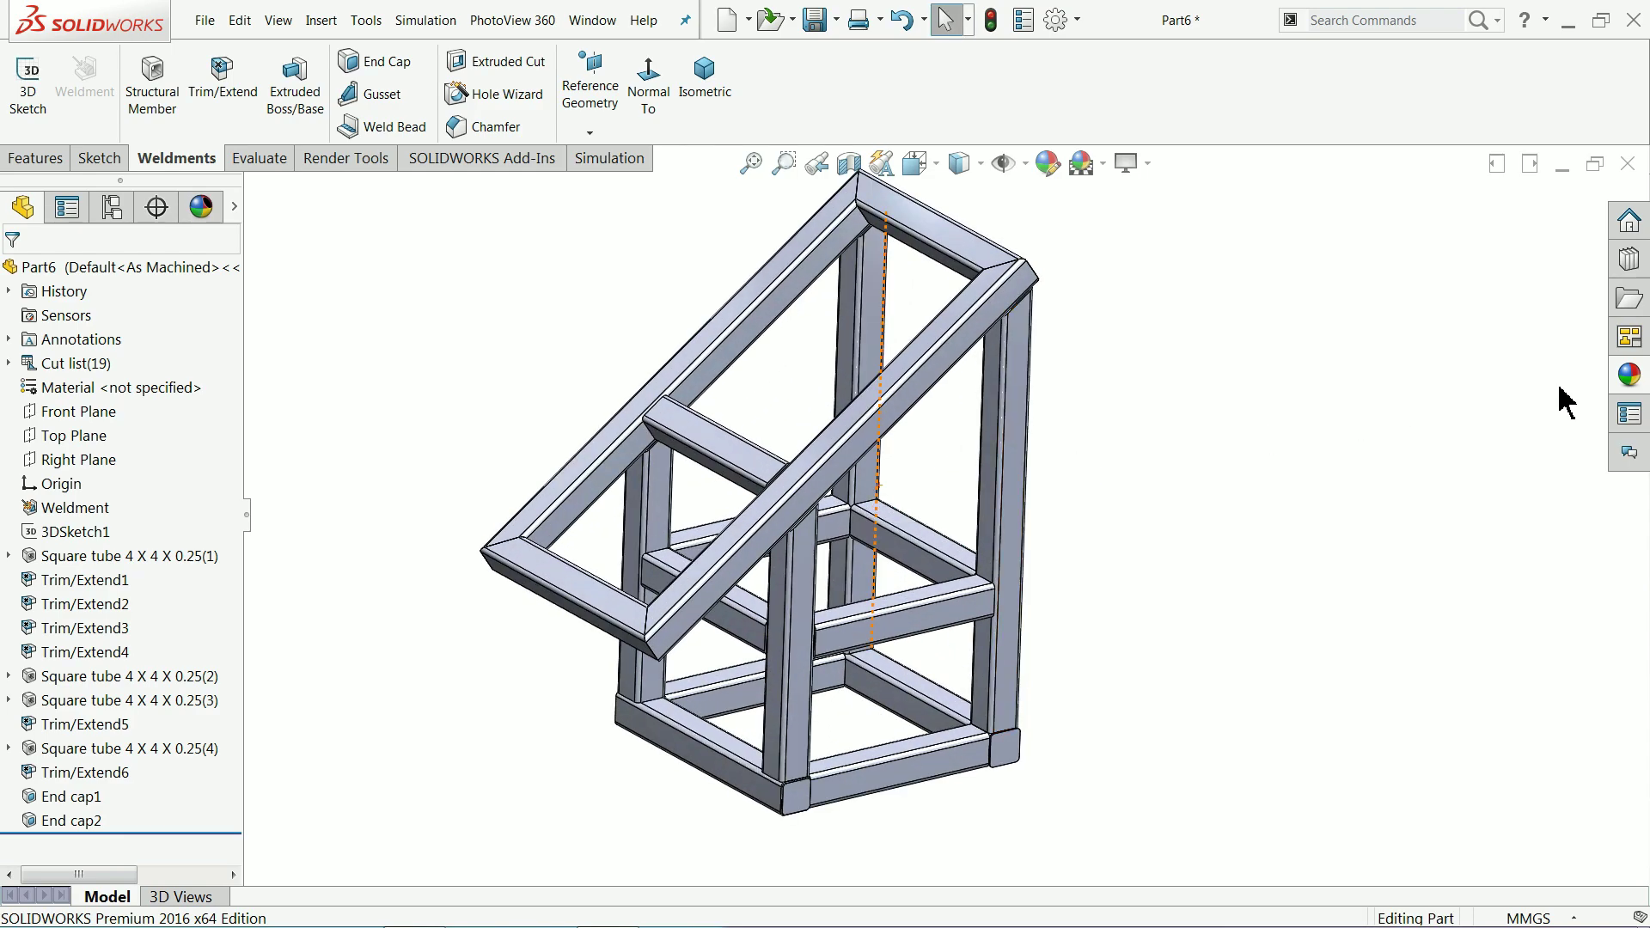
{"action": "left_click", "coordinate": [1629, 376]}
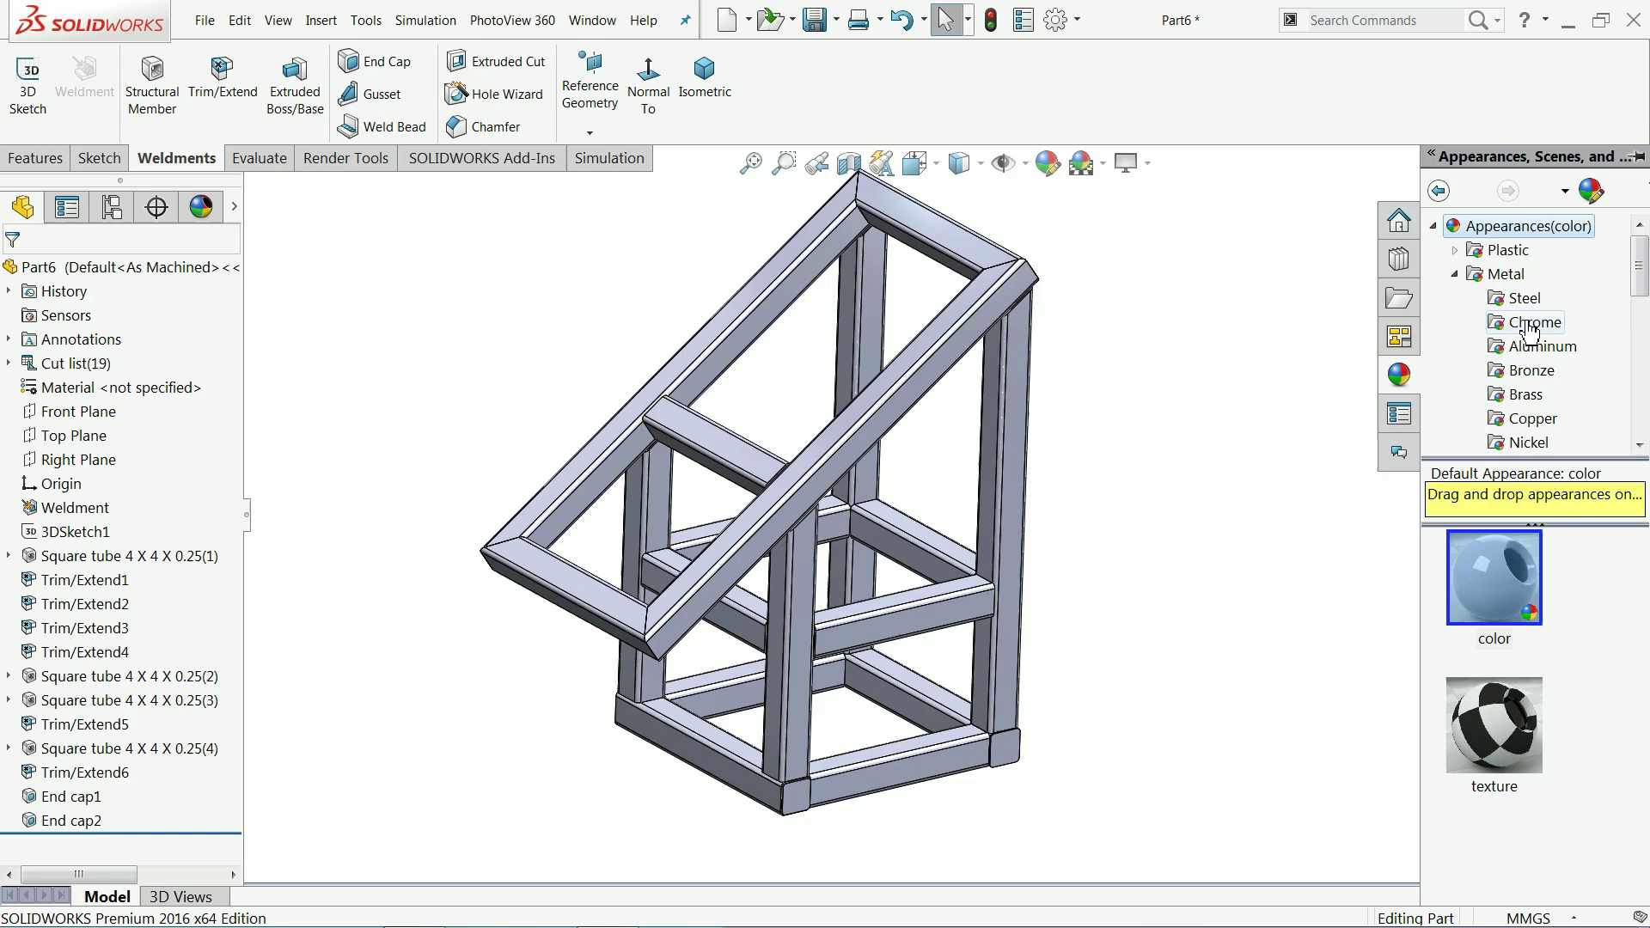
{"action": "left_click", "coordinate": [1530, 442]}
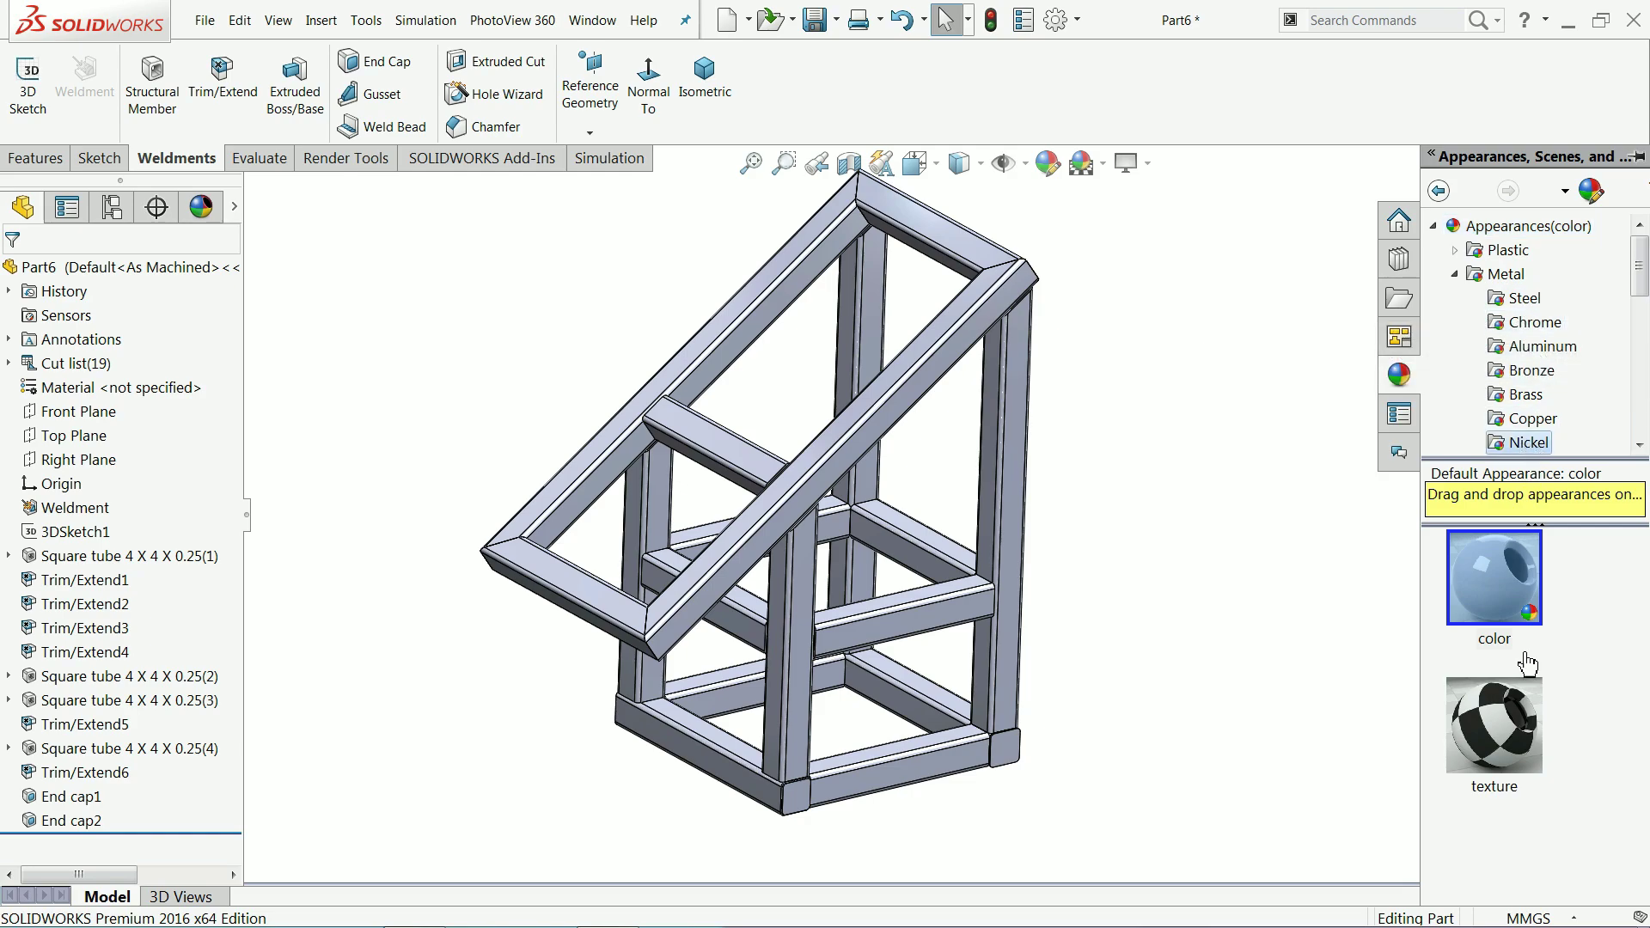
{"action": "double_click", "coordinate": [1507, 761]}
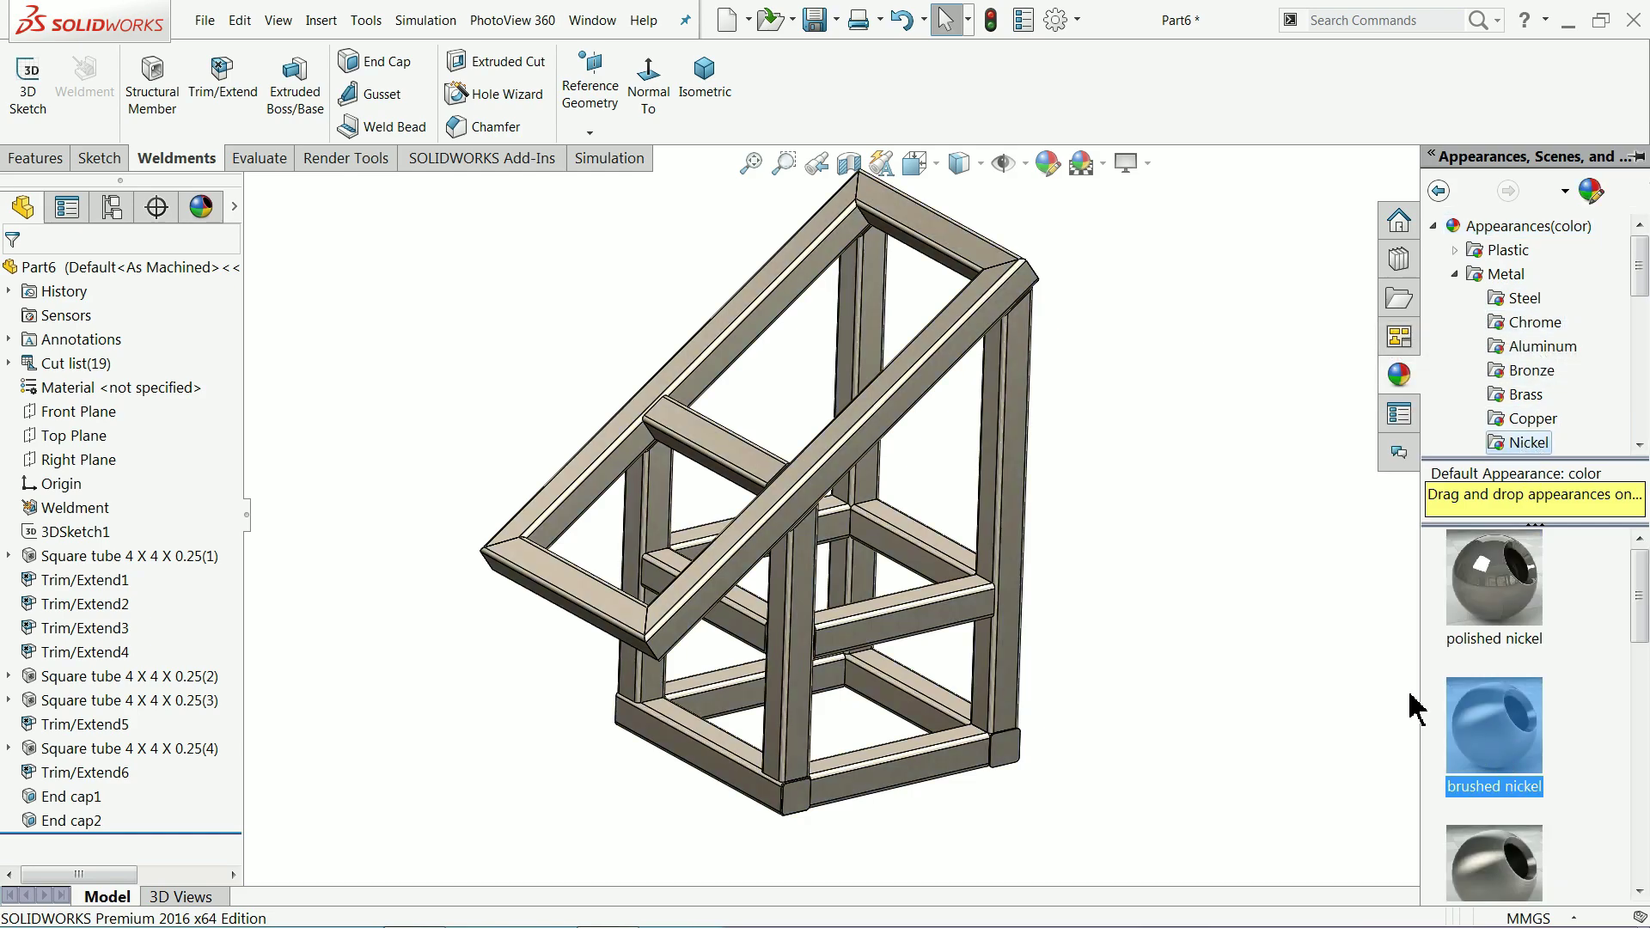
{"action": "left_click", "coordinate": [1227, 564]}
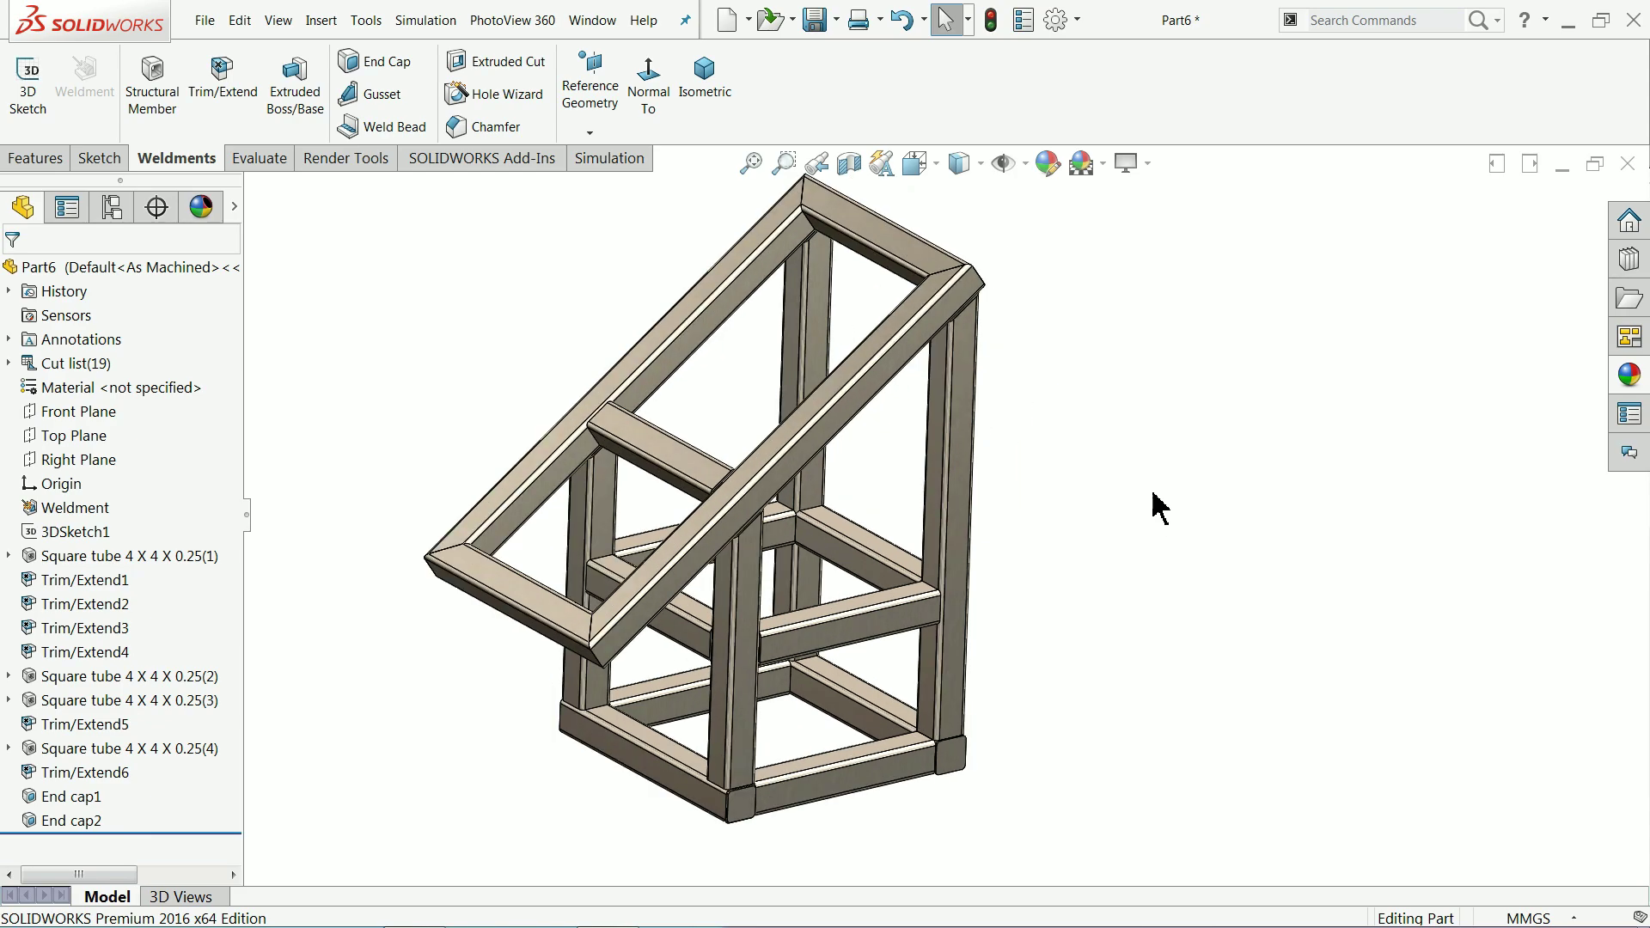